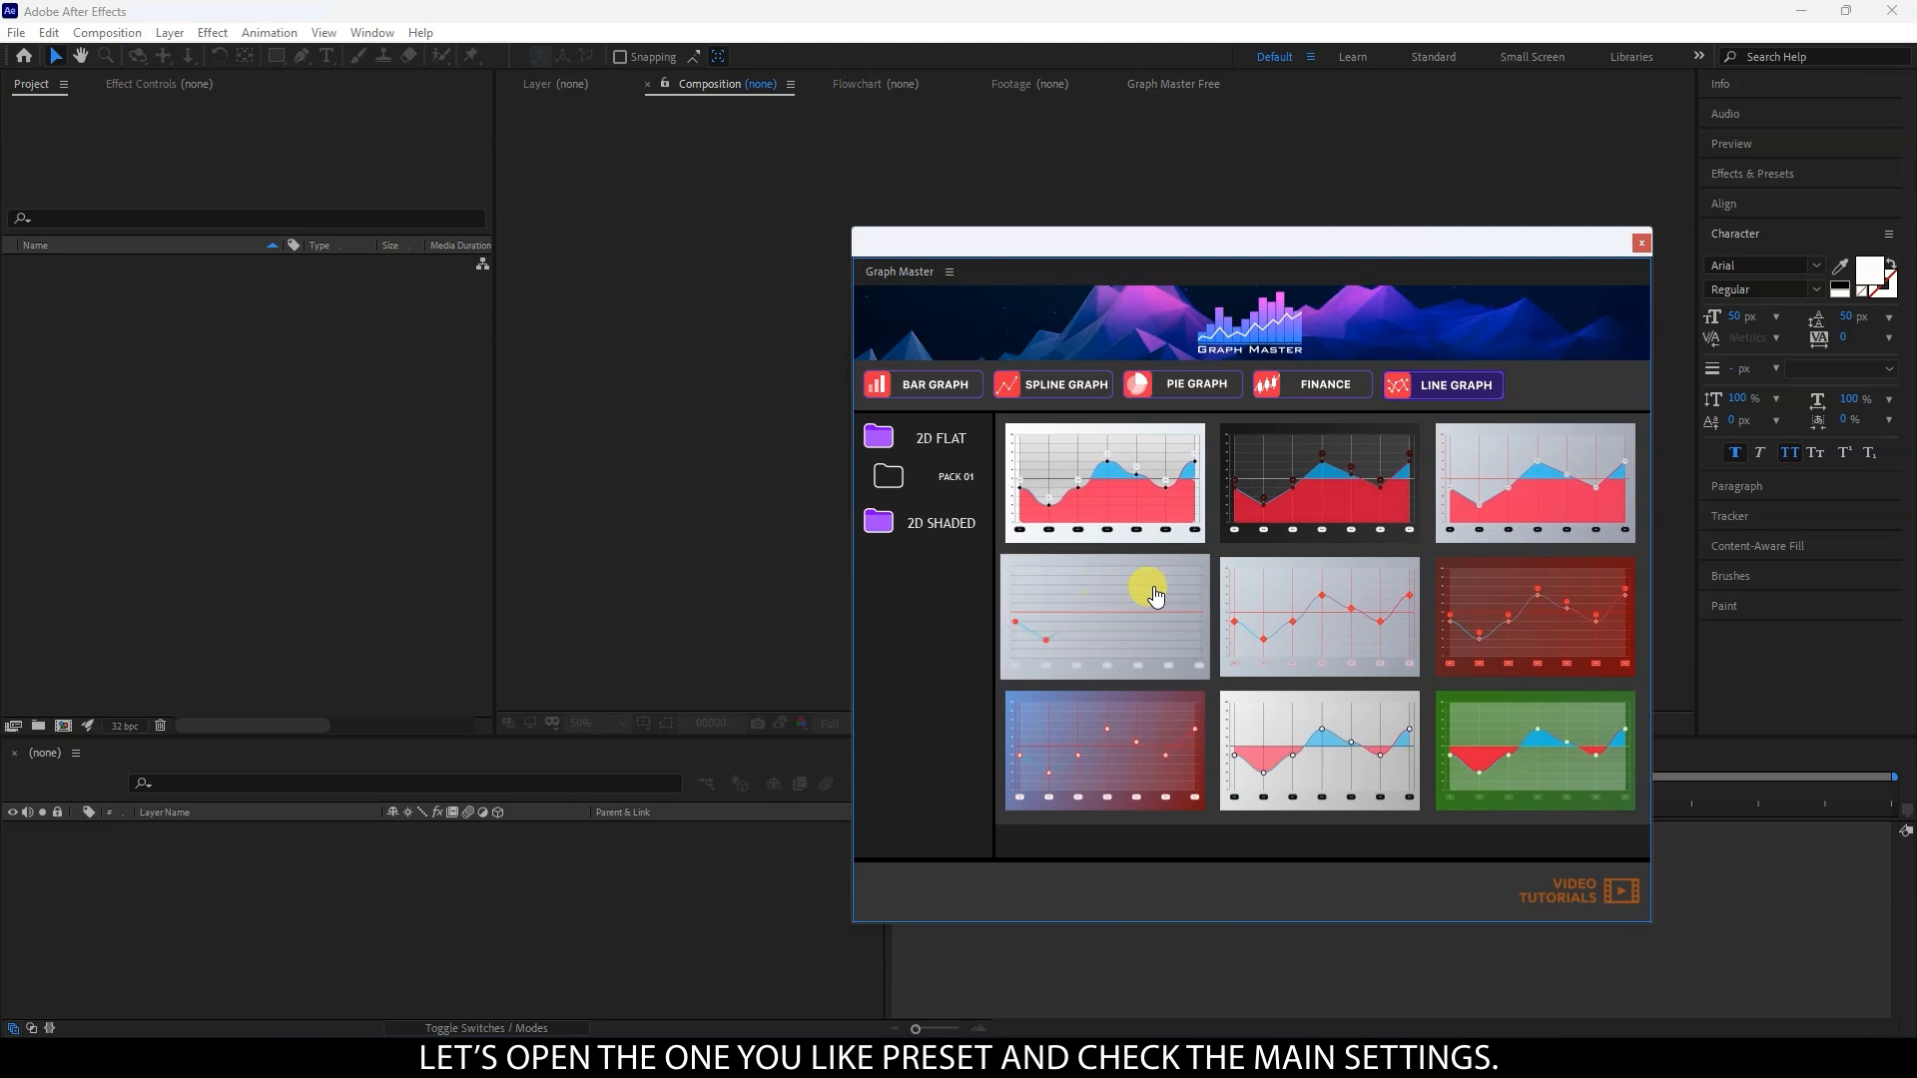
Step: Create a project named Graph_1 from the dark red line graph preset with 1 graph and 5 data points at 1920 x 1080, closing the preset window
{"action": "left_click", "coordinate": [1559, 603]}
{"action": "left_click", "coordinate": [954, 463]}
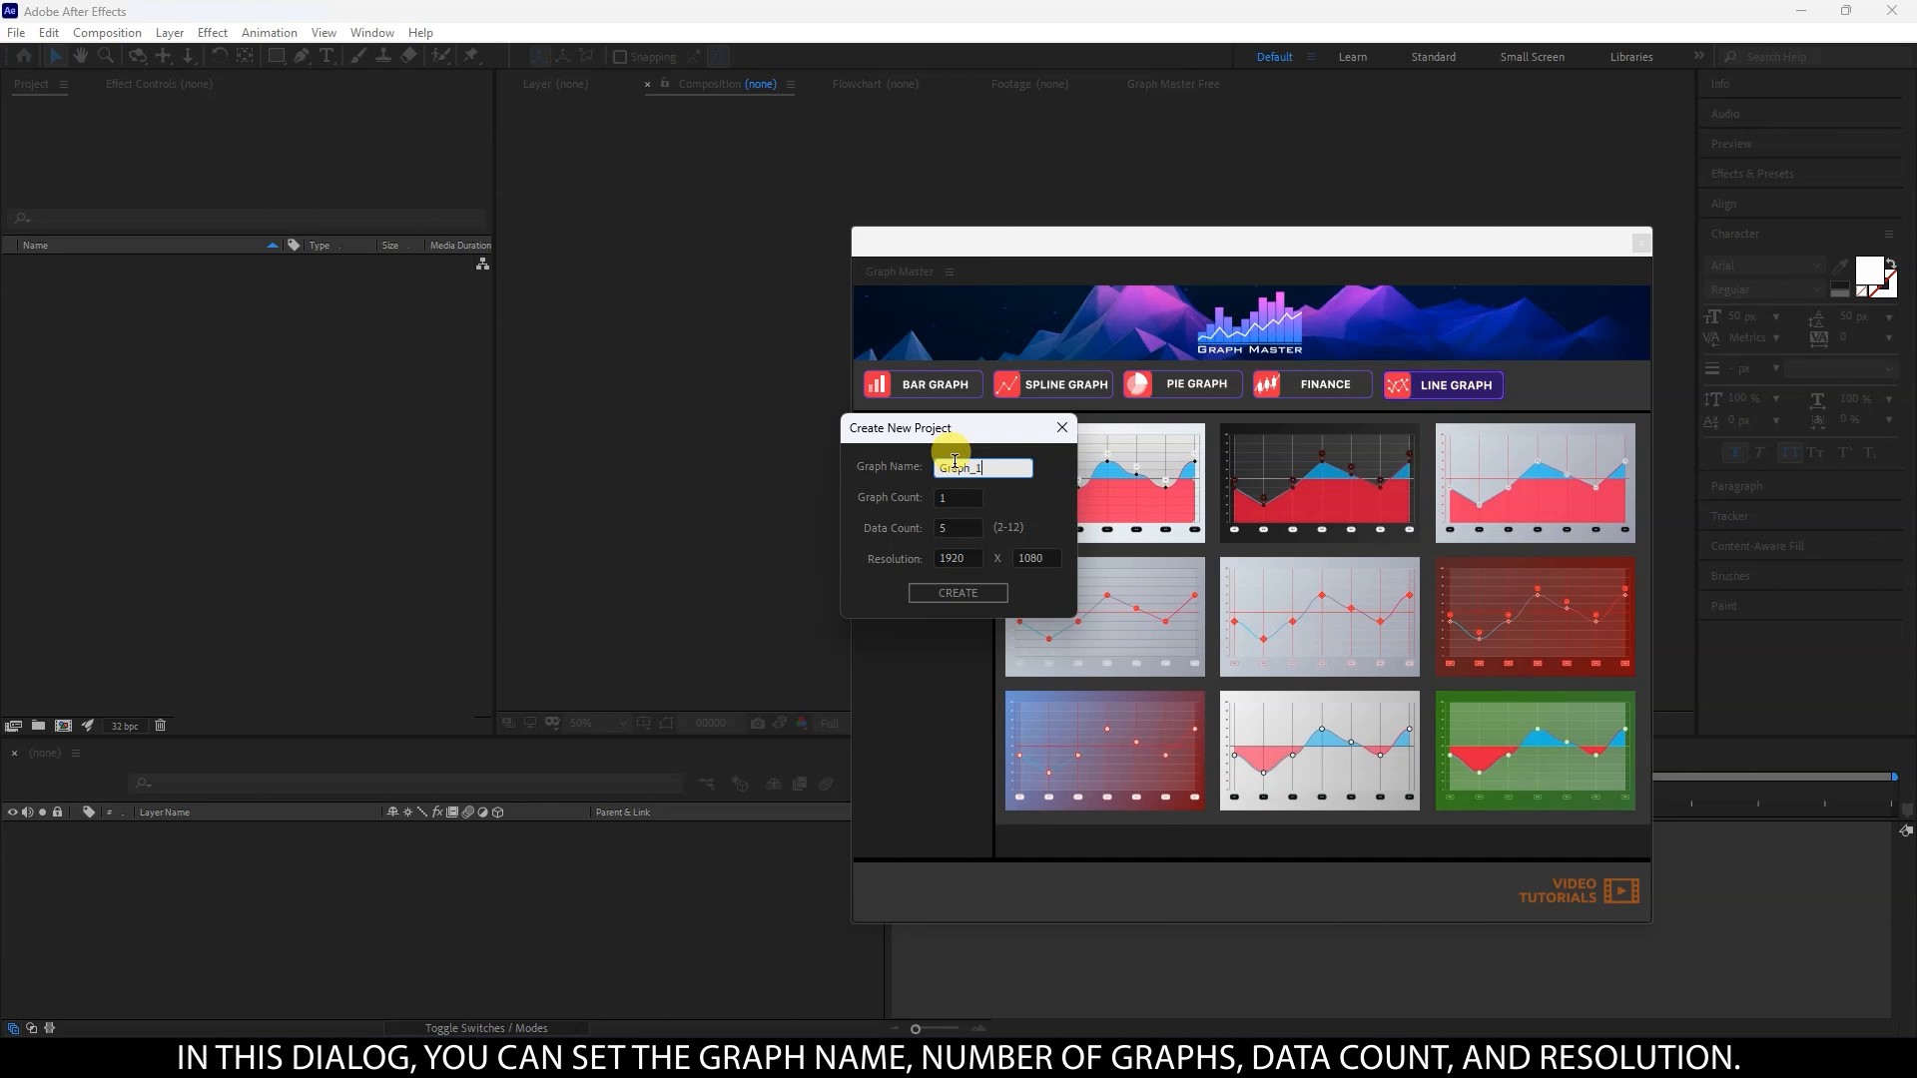
{"action": "left_click", "coordinate": [973, 591]}
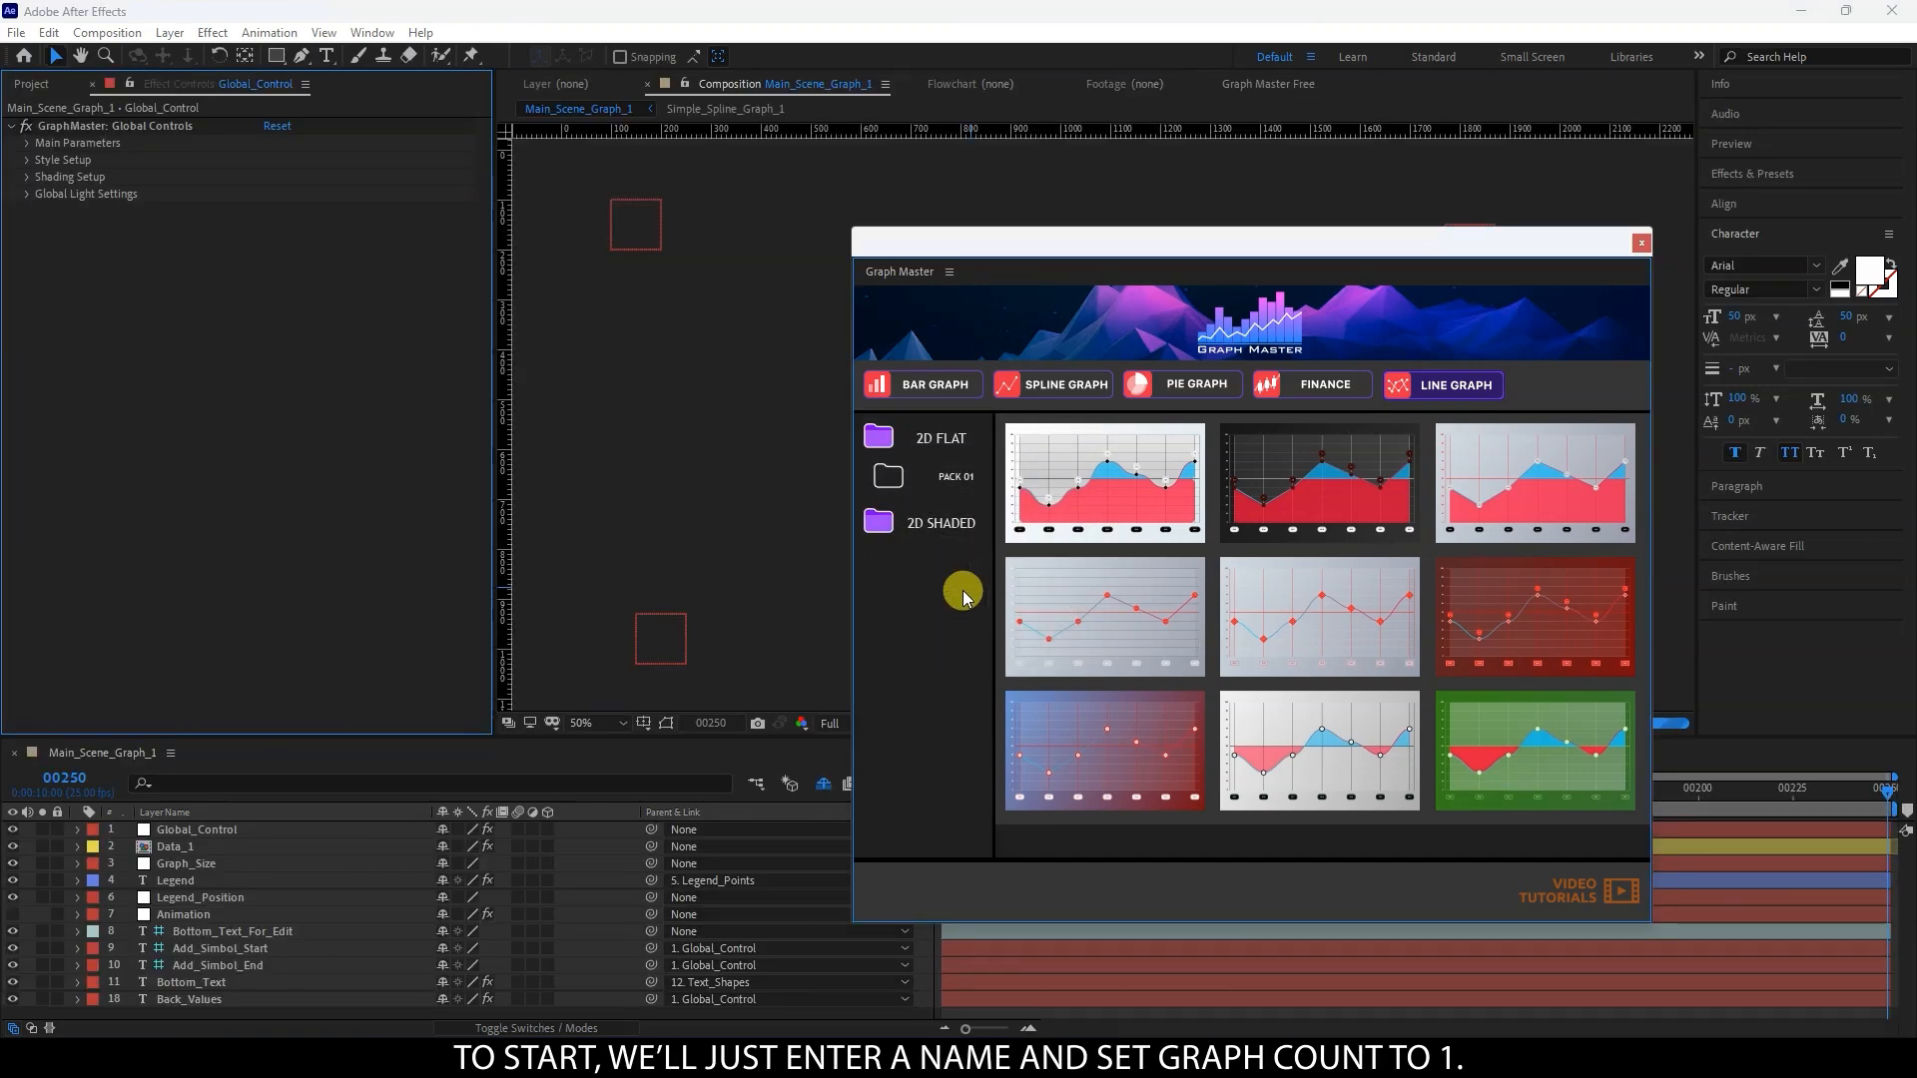
{"action": "left_click", "coordinate": [1641, 242]}
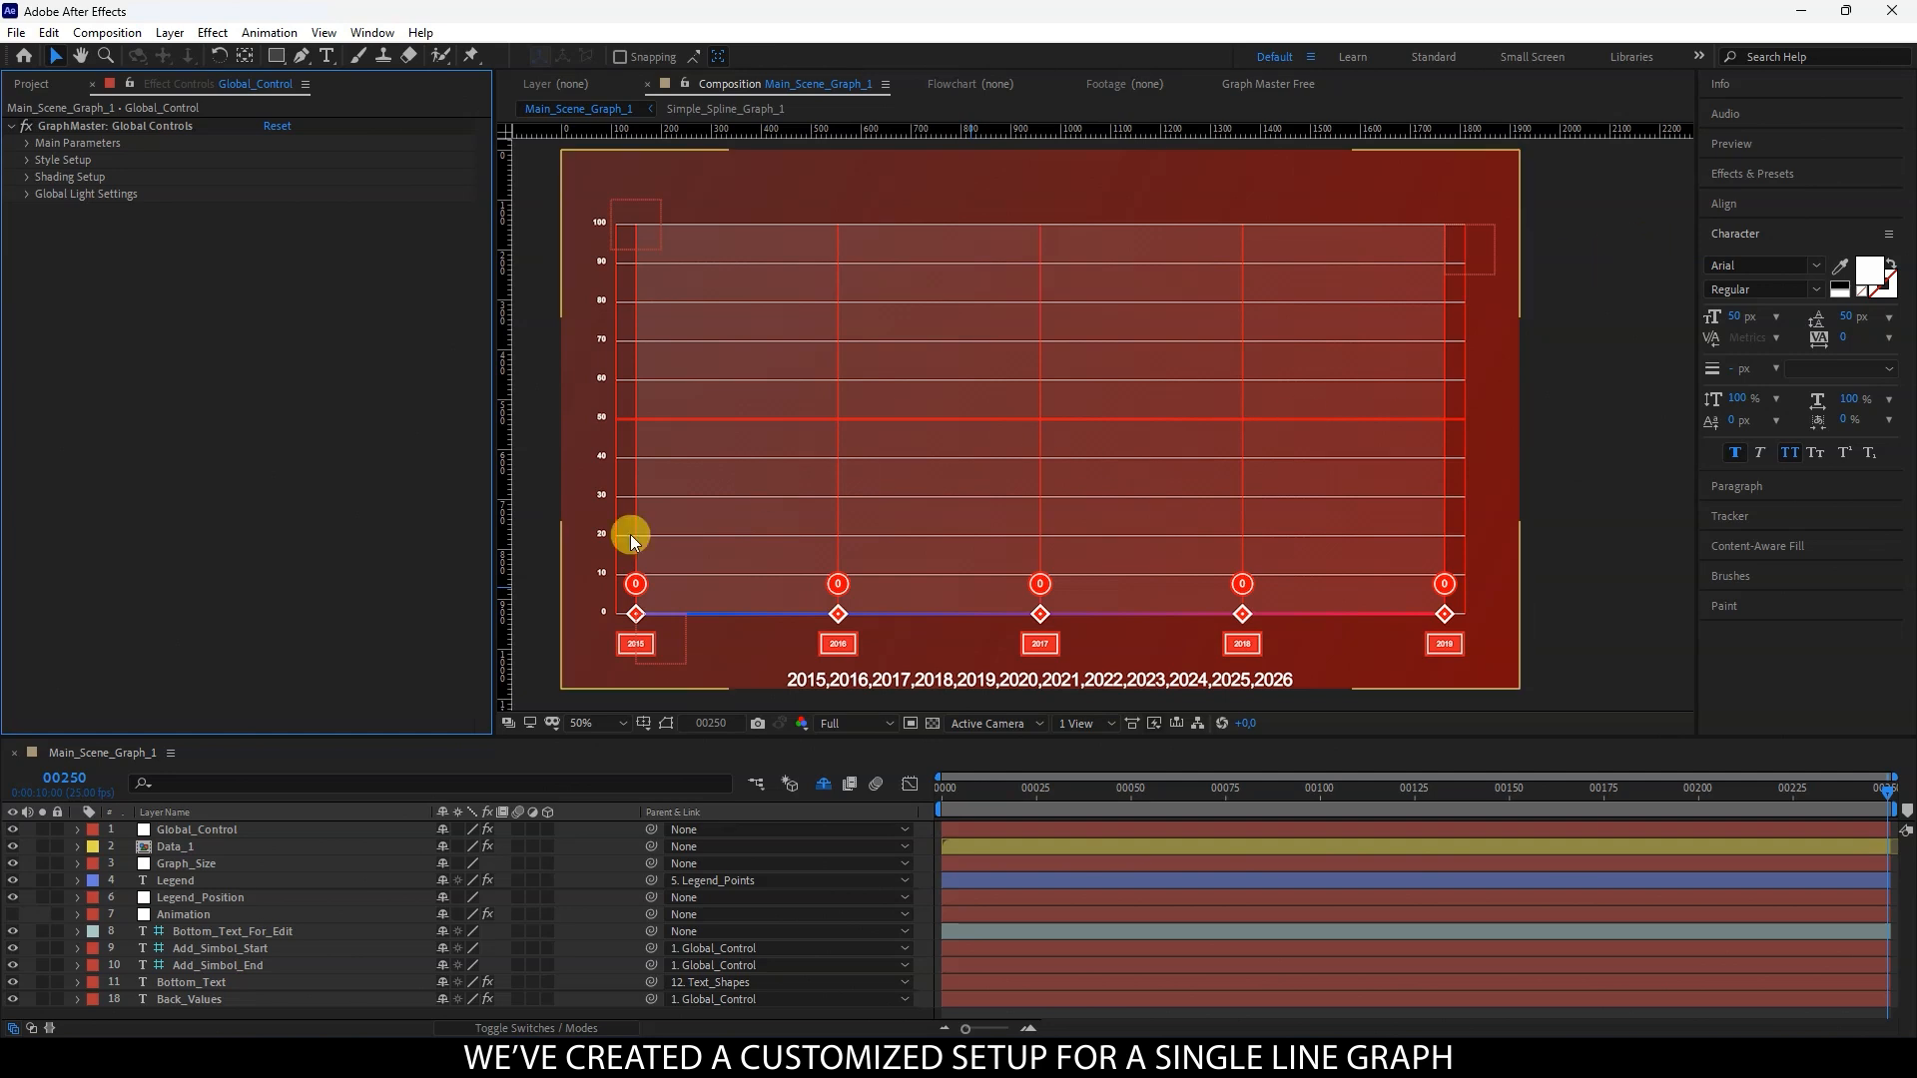
Step: Set the Data_1 layer's Value 1 to 80, Value 2 to 30 and Value 3 to 80
{"action": "left_click", "coordinate": [176, 846]}
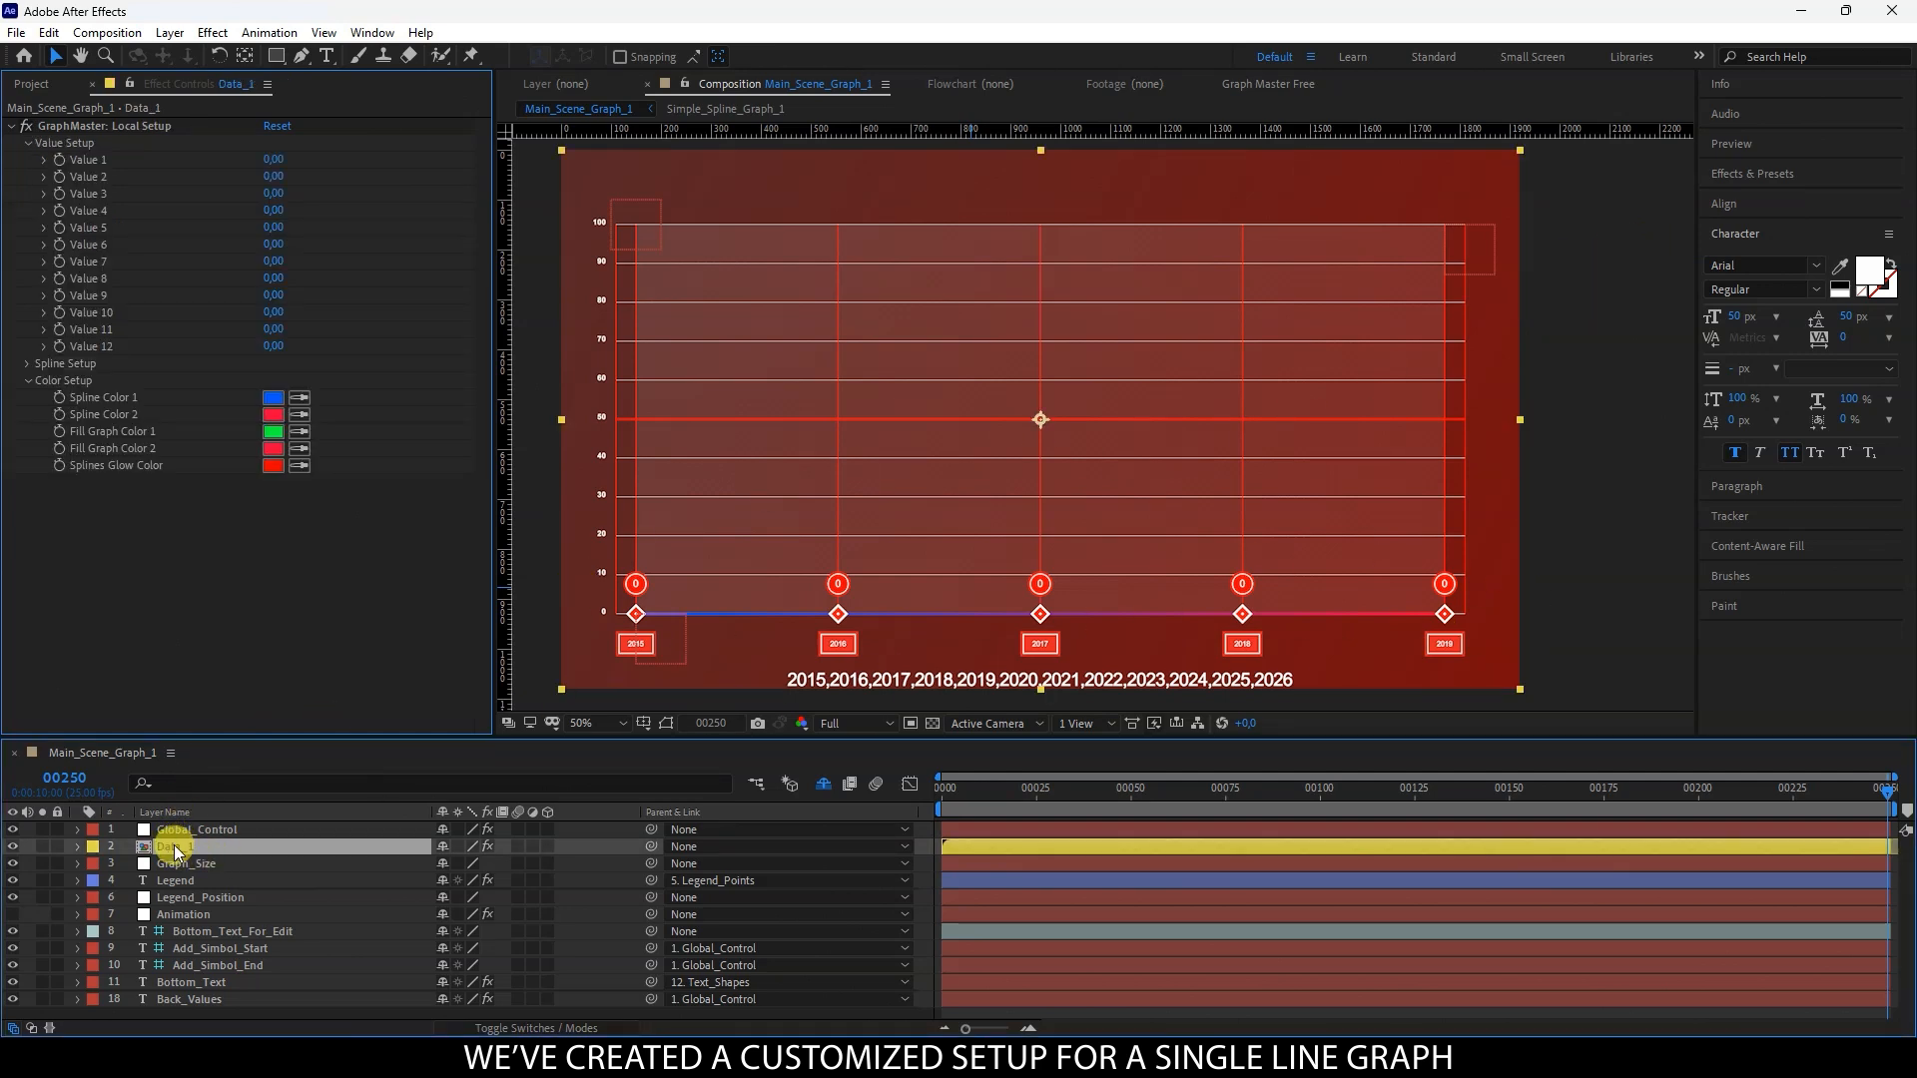
{"action": "left_click", "coordinate": [275, 159]}
{"action": "left_click", "coordinate": [273, 176]}
{"action": "type", "text": "30"}
{"action": "left_click", "coordinate": [274, 193]}
{"action": "type", "text": "80"}
{"action": "left_click", "coordinate": [349, 200]}
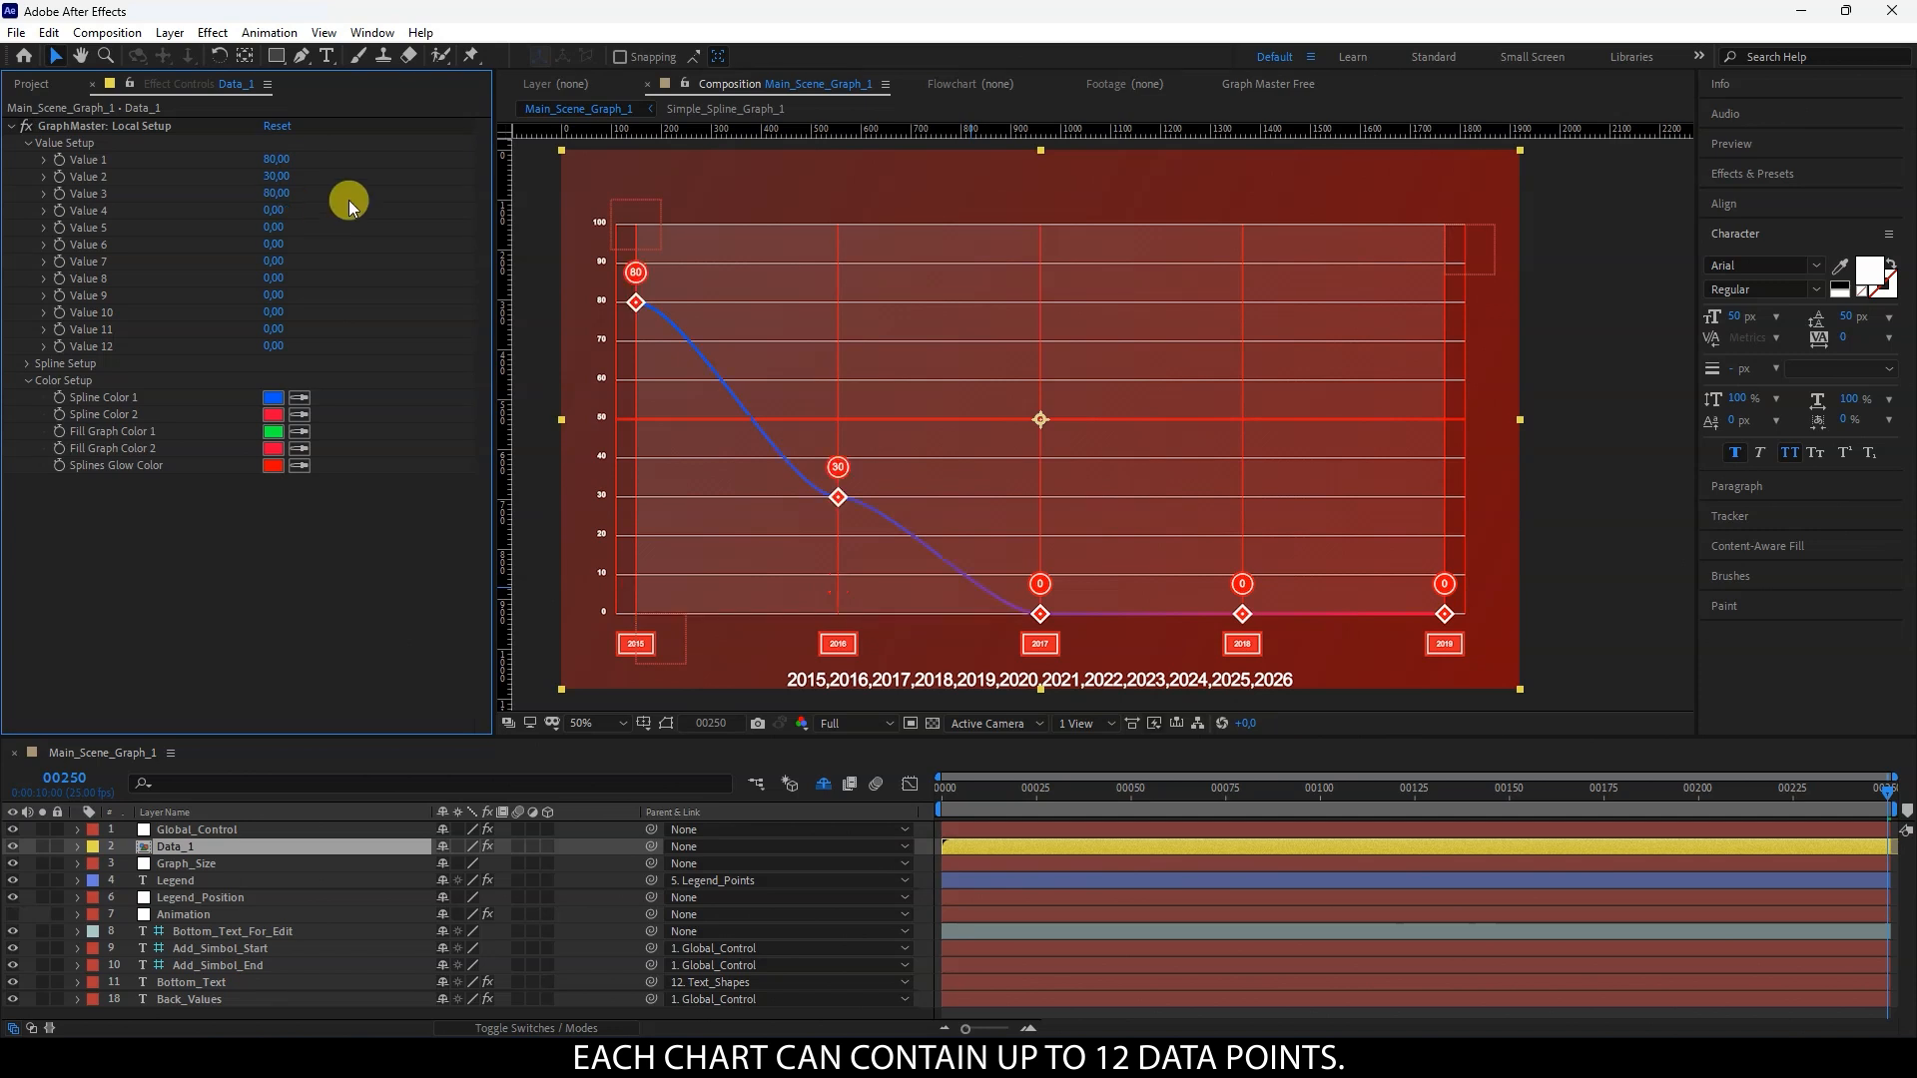
Step: Set the Data_1 layer's Value 4 to 20, Value 5 to 60 and Value 6 to 40
{"action": "left_click", "coordinate": [280, 212]}
{"action": "type", "text": "20"}
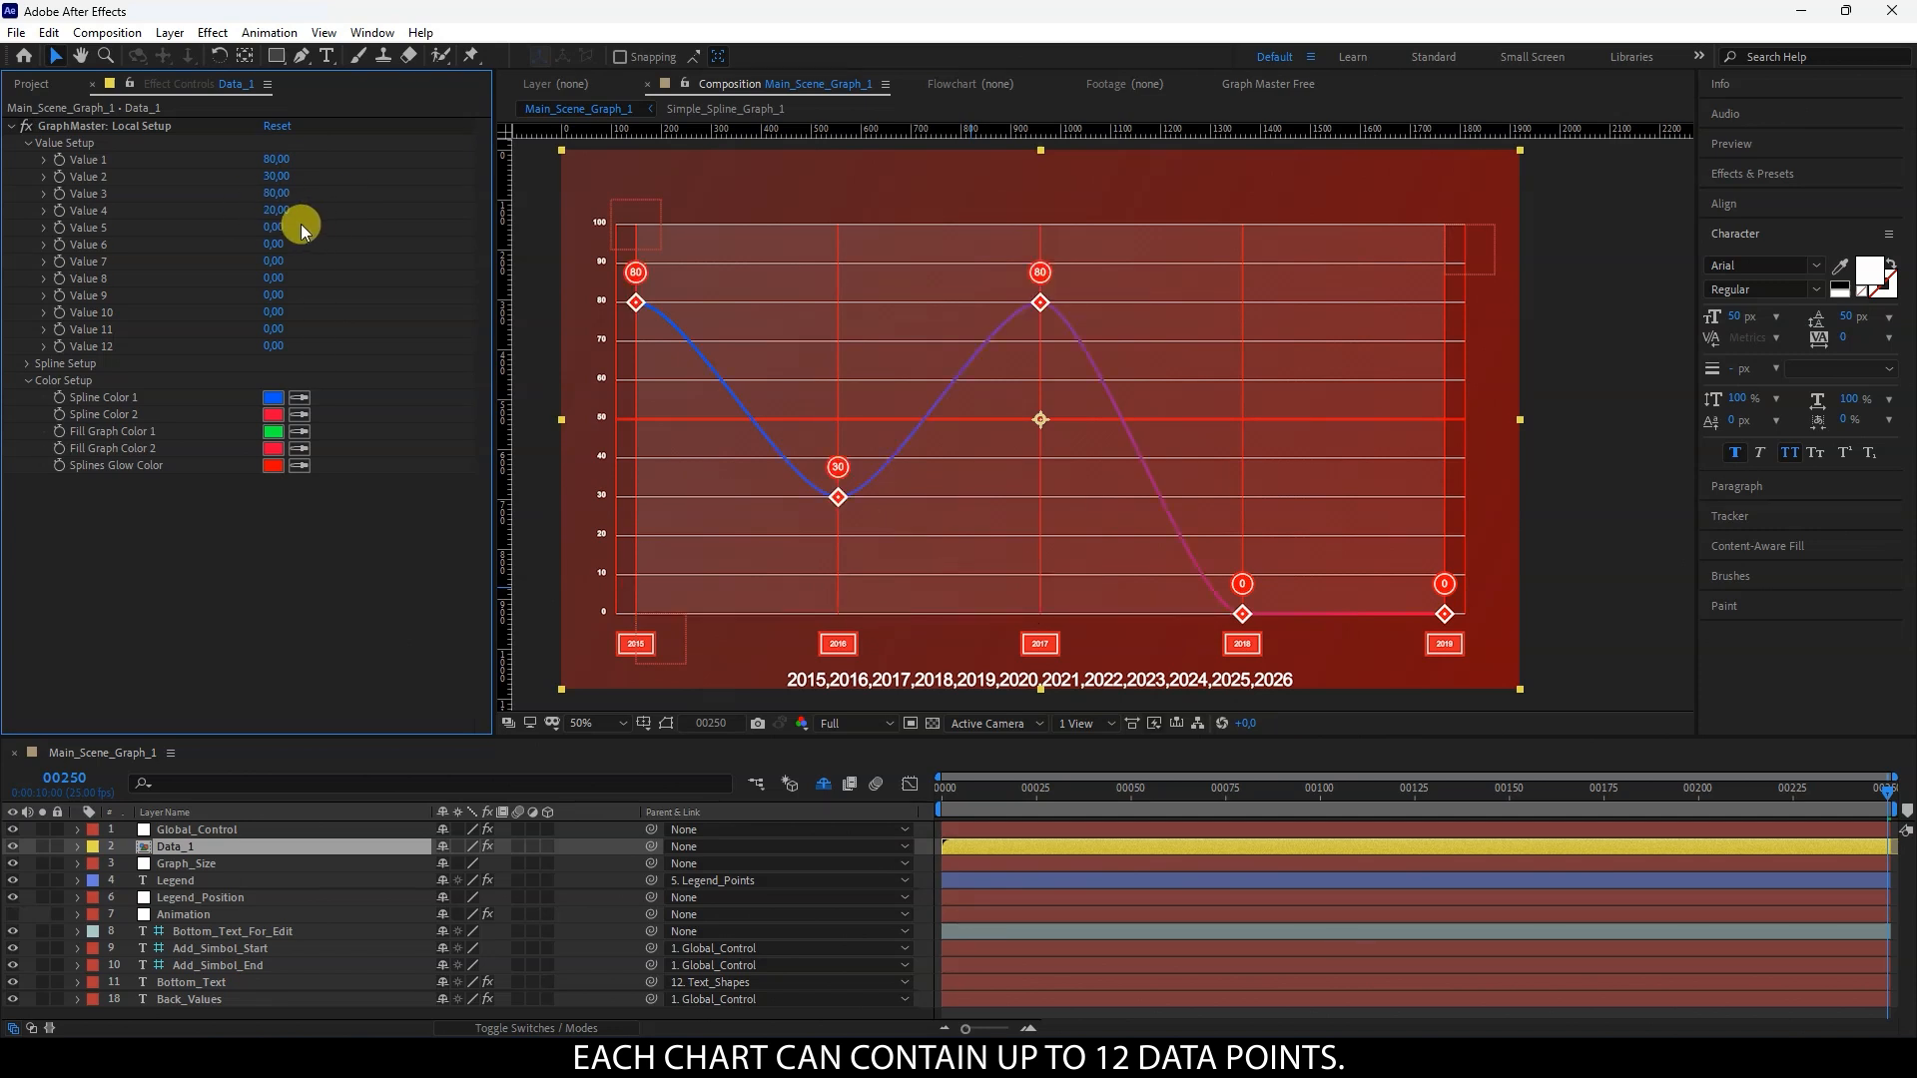
{"action": "left_click", "coordinate": [272, 228]}
{"action": "type", "text": "60"}
{"action": "left_click", "coordinate": [348, 239]}
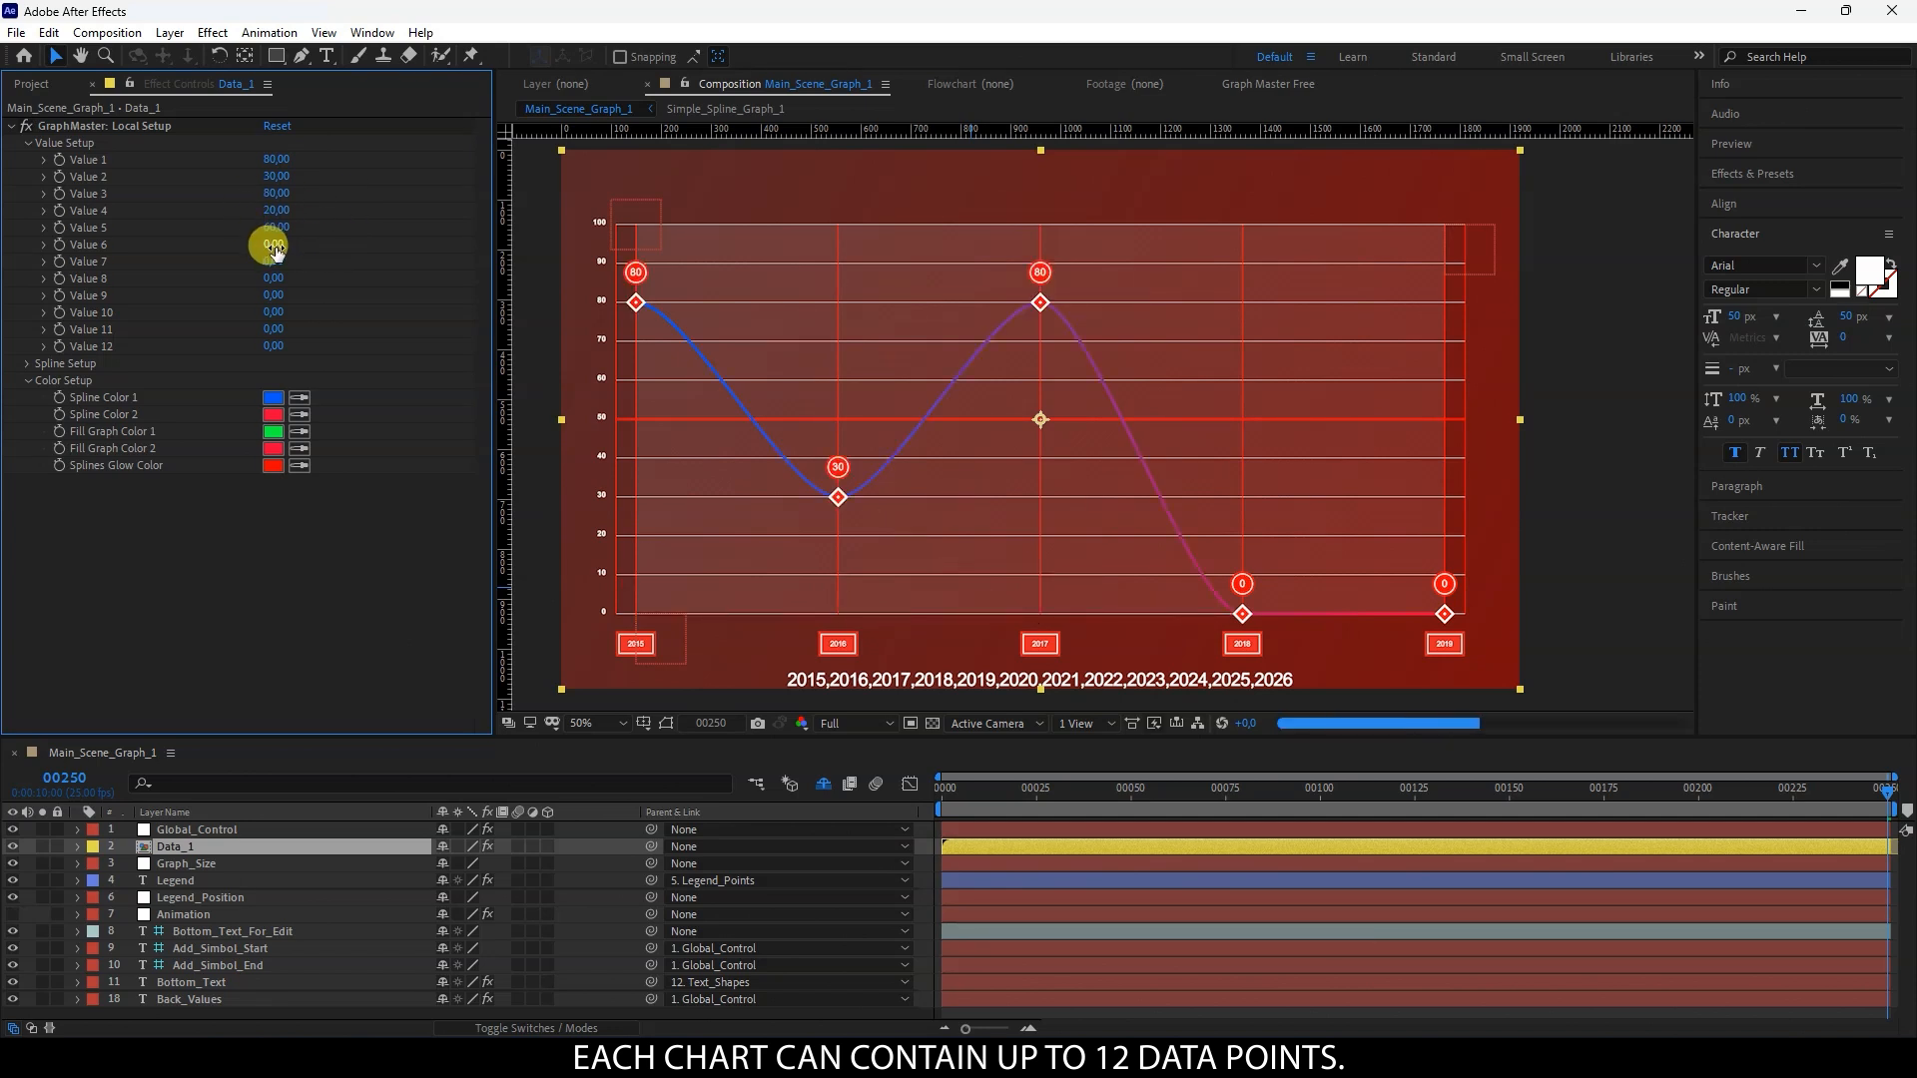
{"action": "left_click", "coordinate": [273, 244]}
{"action": "type", "text": "40"}
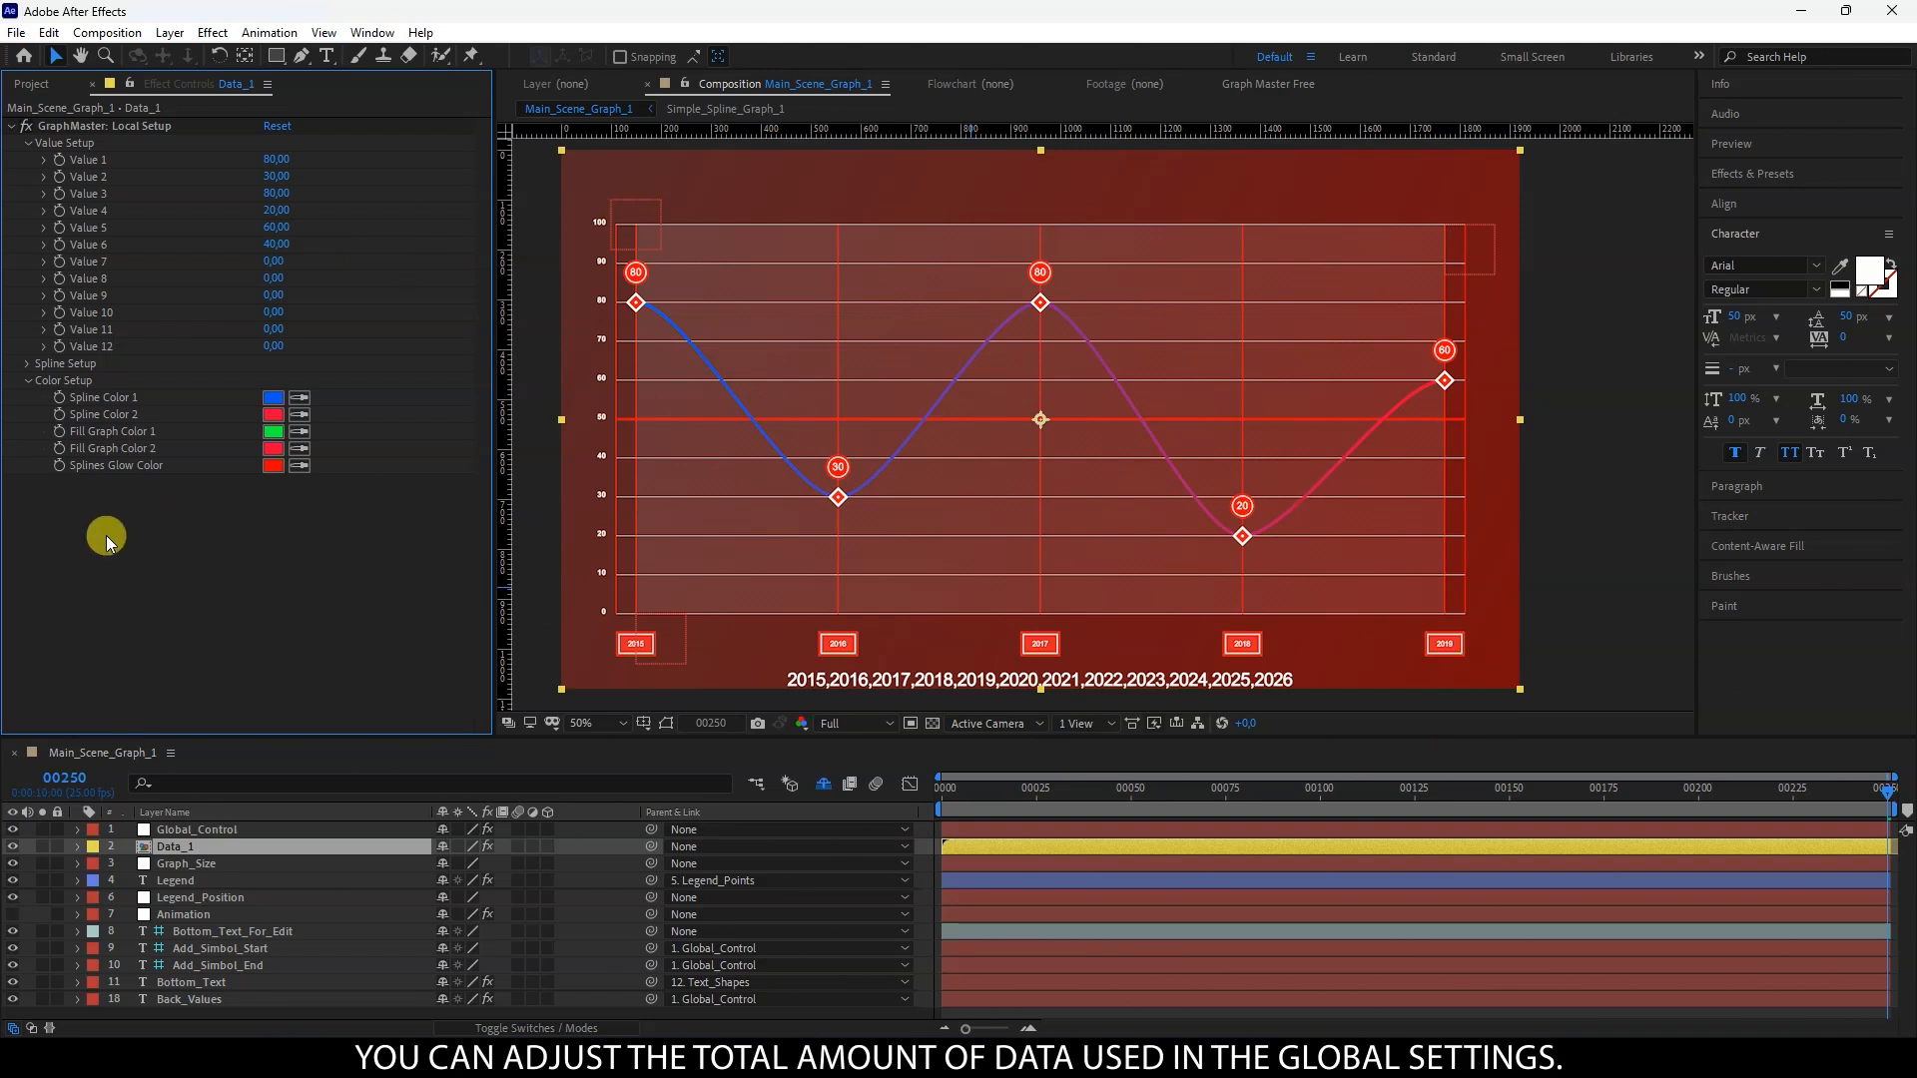
Step: Set Points Count to 8 in the main parameters of the Global_Control layer
{"action": "left_click", "coordinate": [180, 829]}
{"action": "left_click", "coordinate": [28, 145]}
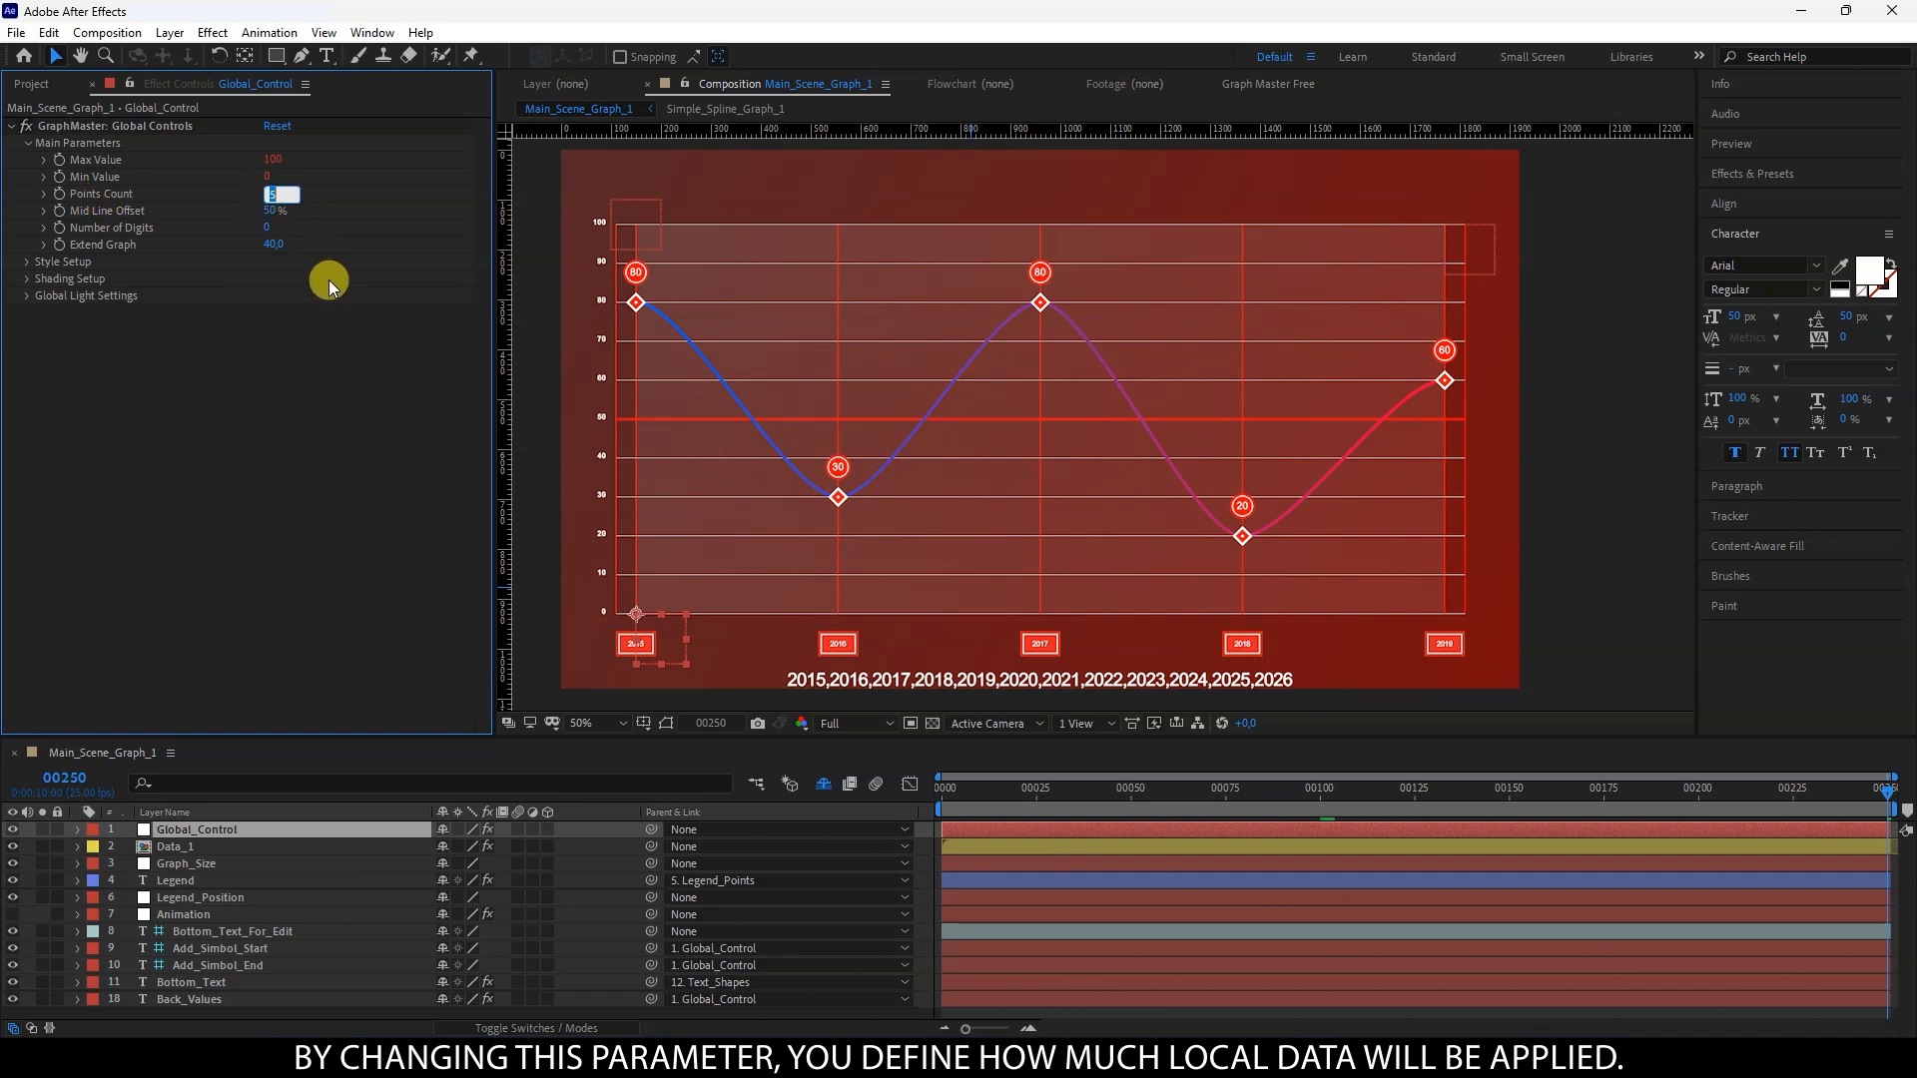
{"action": "type", "text": "8"}
{"action": "key", "text": "Return"}
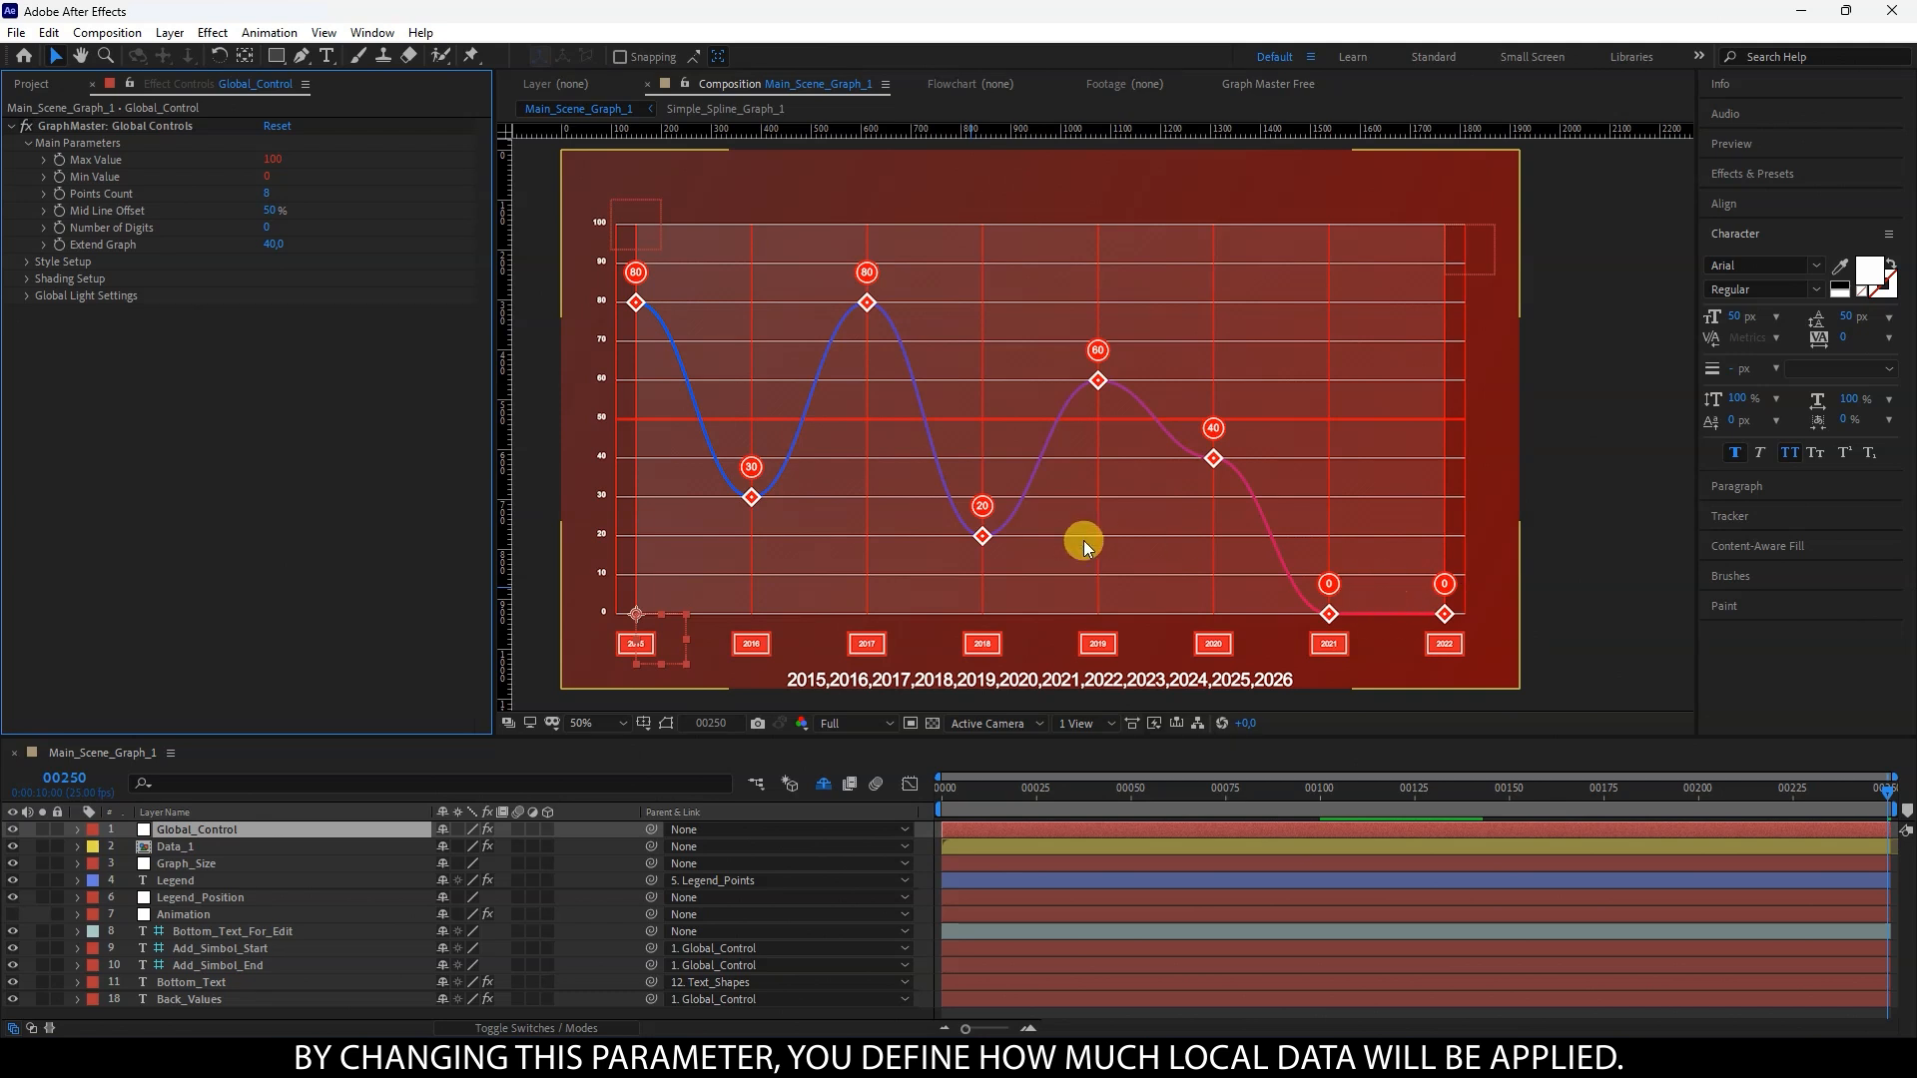
Step: Set Points Count to 5 and All Splines Smooth to 0 for the Global_Control layer
{"action": "left_click", "coordinate": [265, 191]}
{"action": "type", "text": "5"}
{"action": "left_click", "coordinate": [292, 327]}
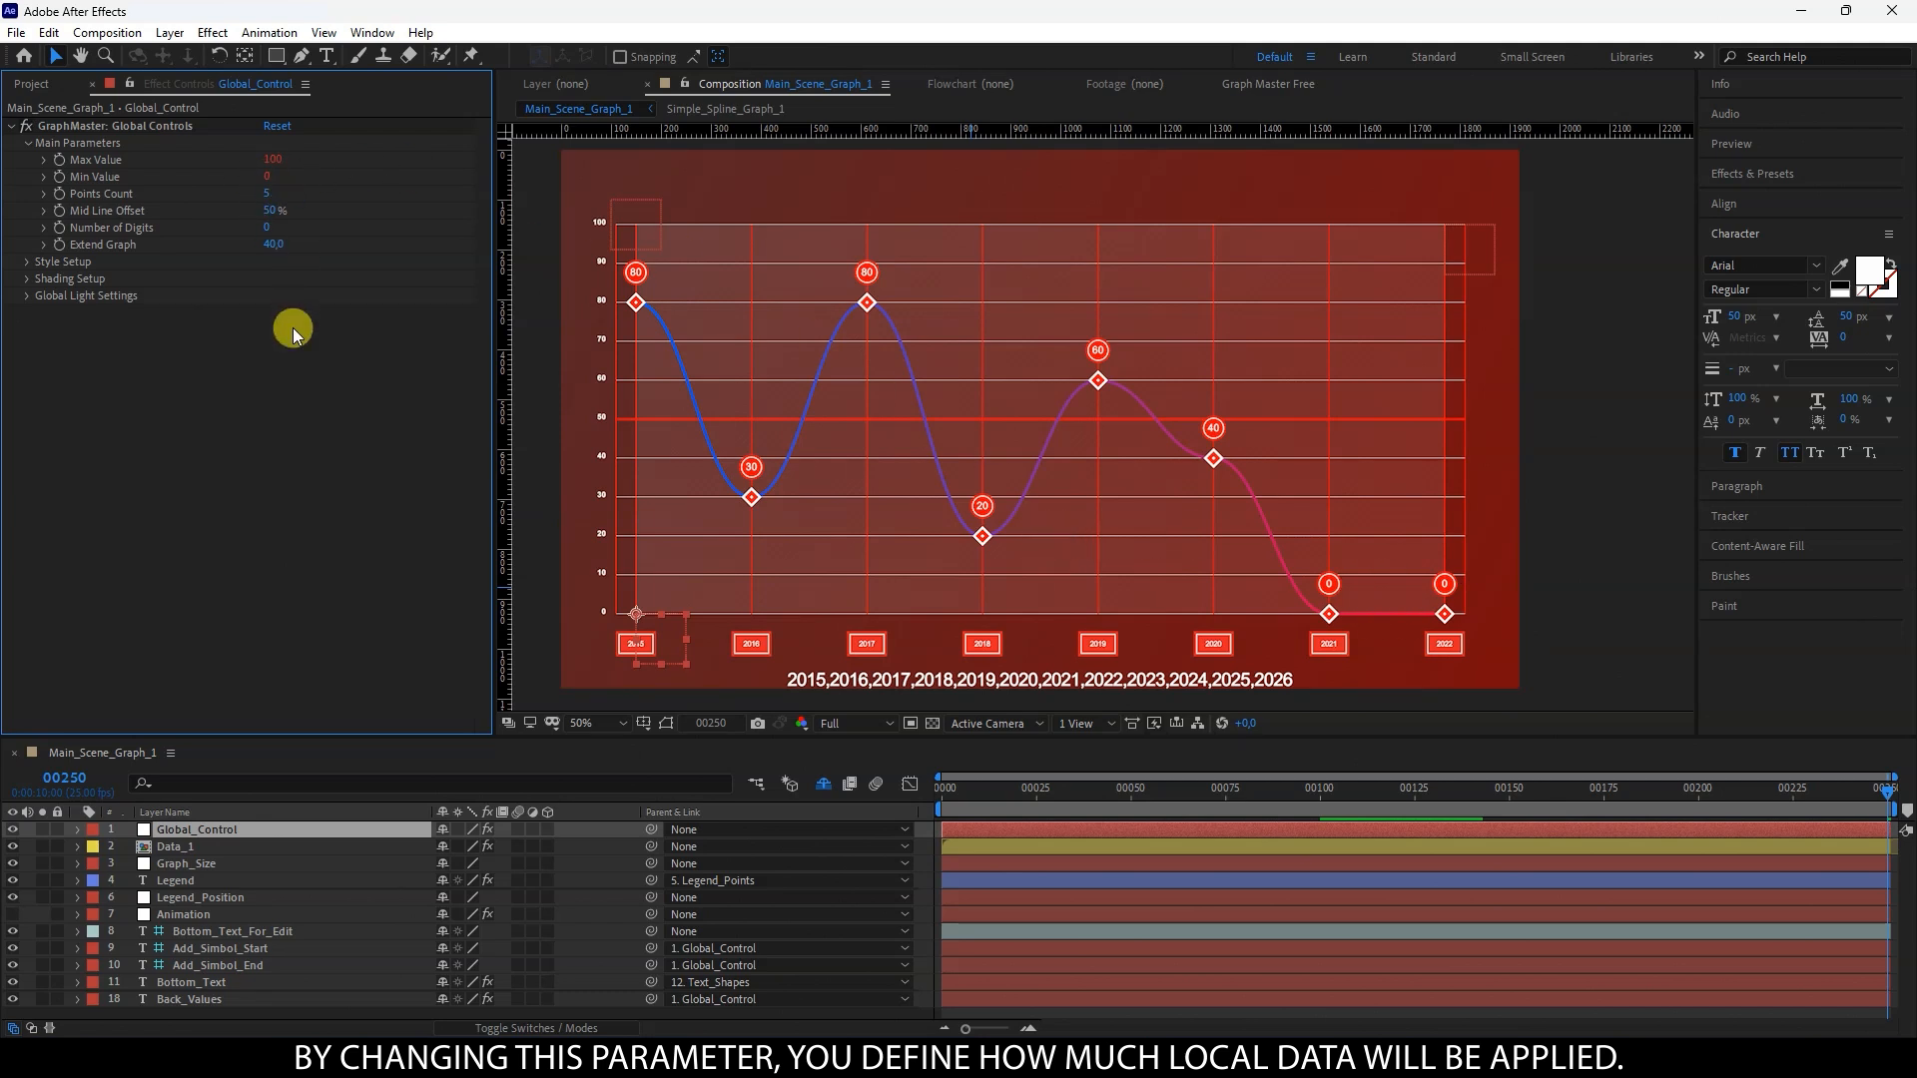
{"action": "left_click", "coordinate": [27, 261]}
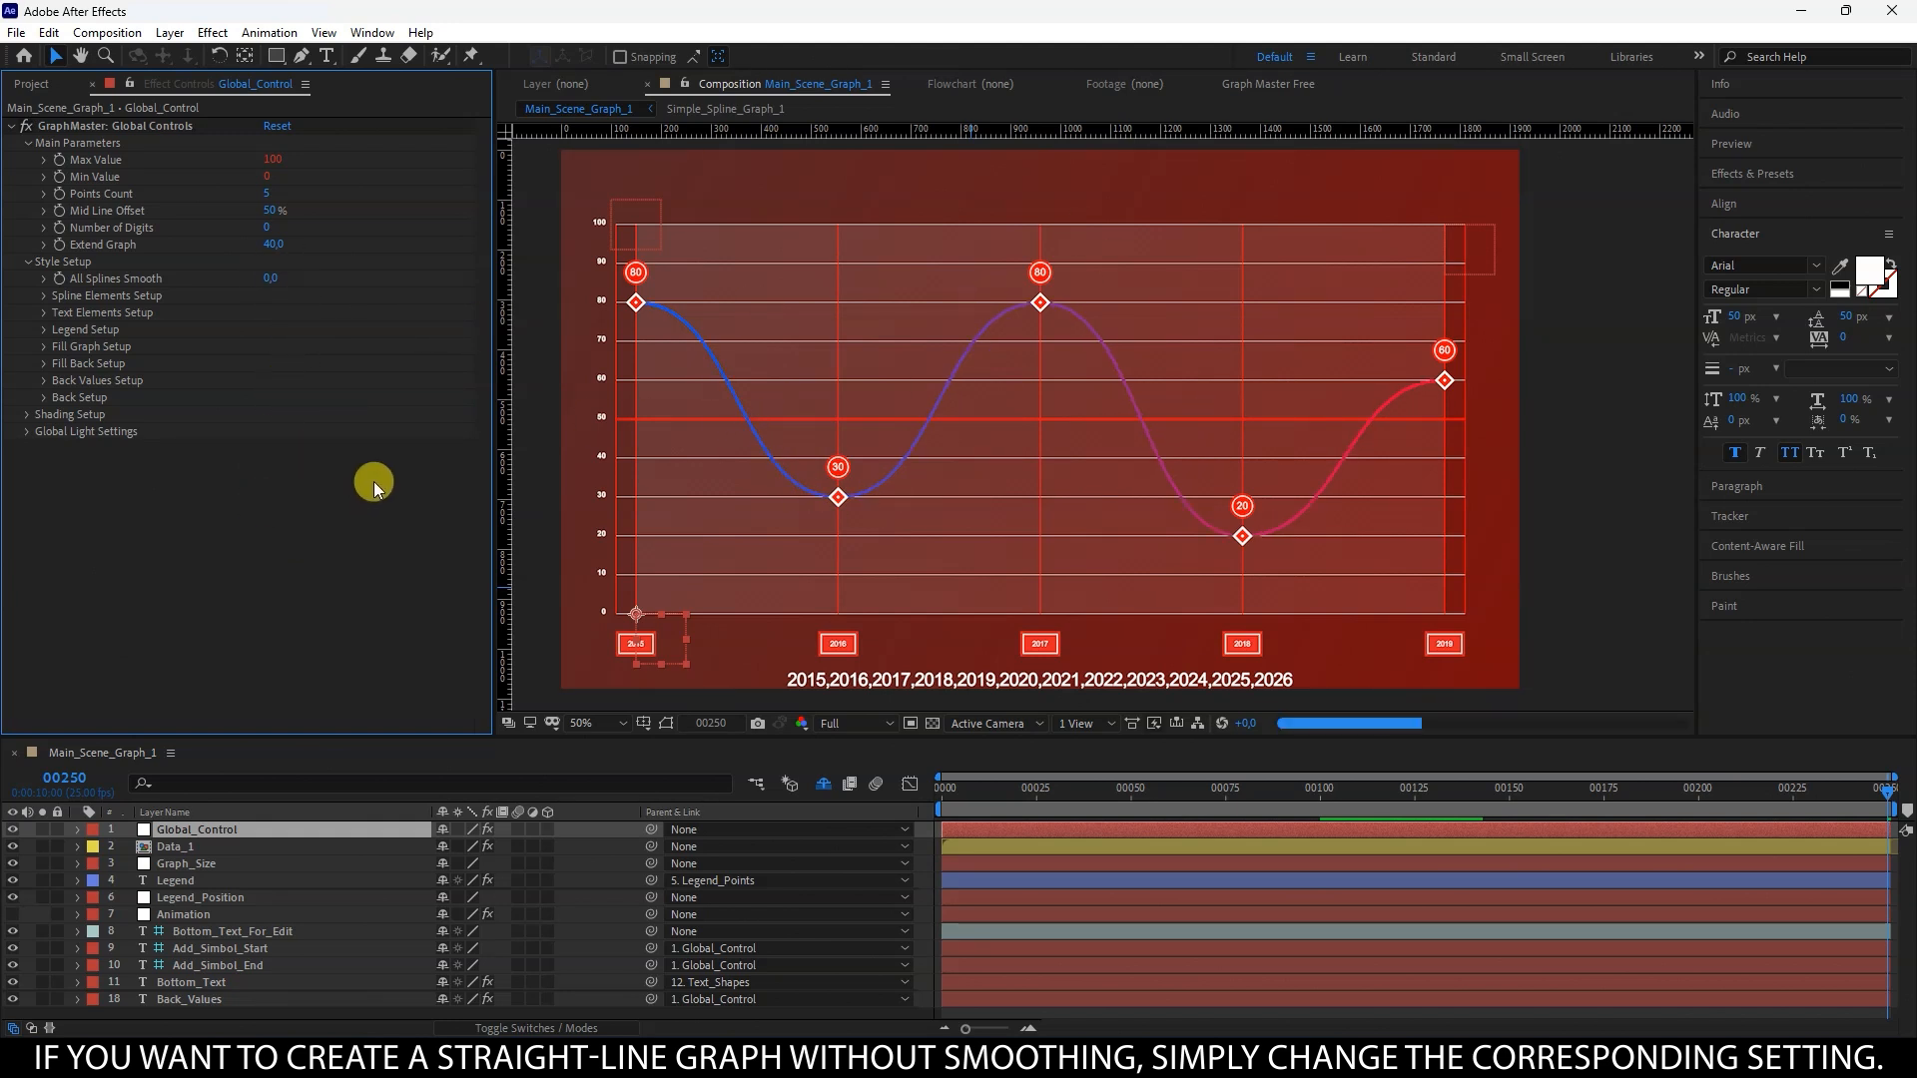
Step: Duplicate the Data_1 layer and move the Legend_Position null up slightly so the legend sits above the grid
{"action": "left_click", "coordinate": [170, 849]}
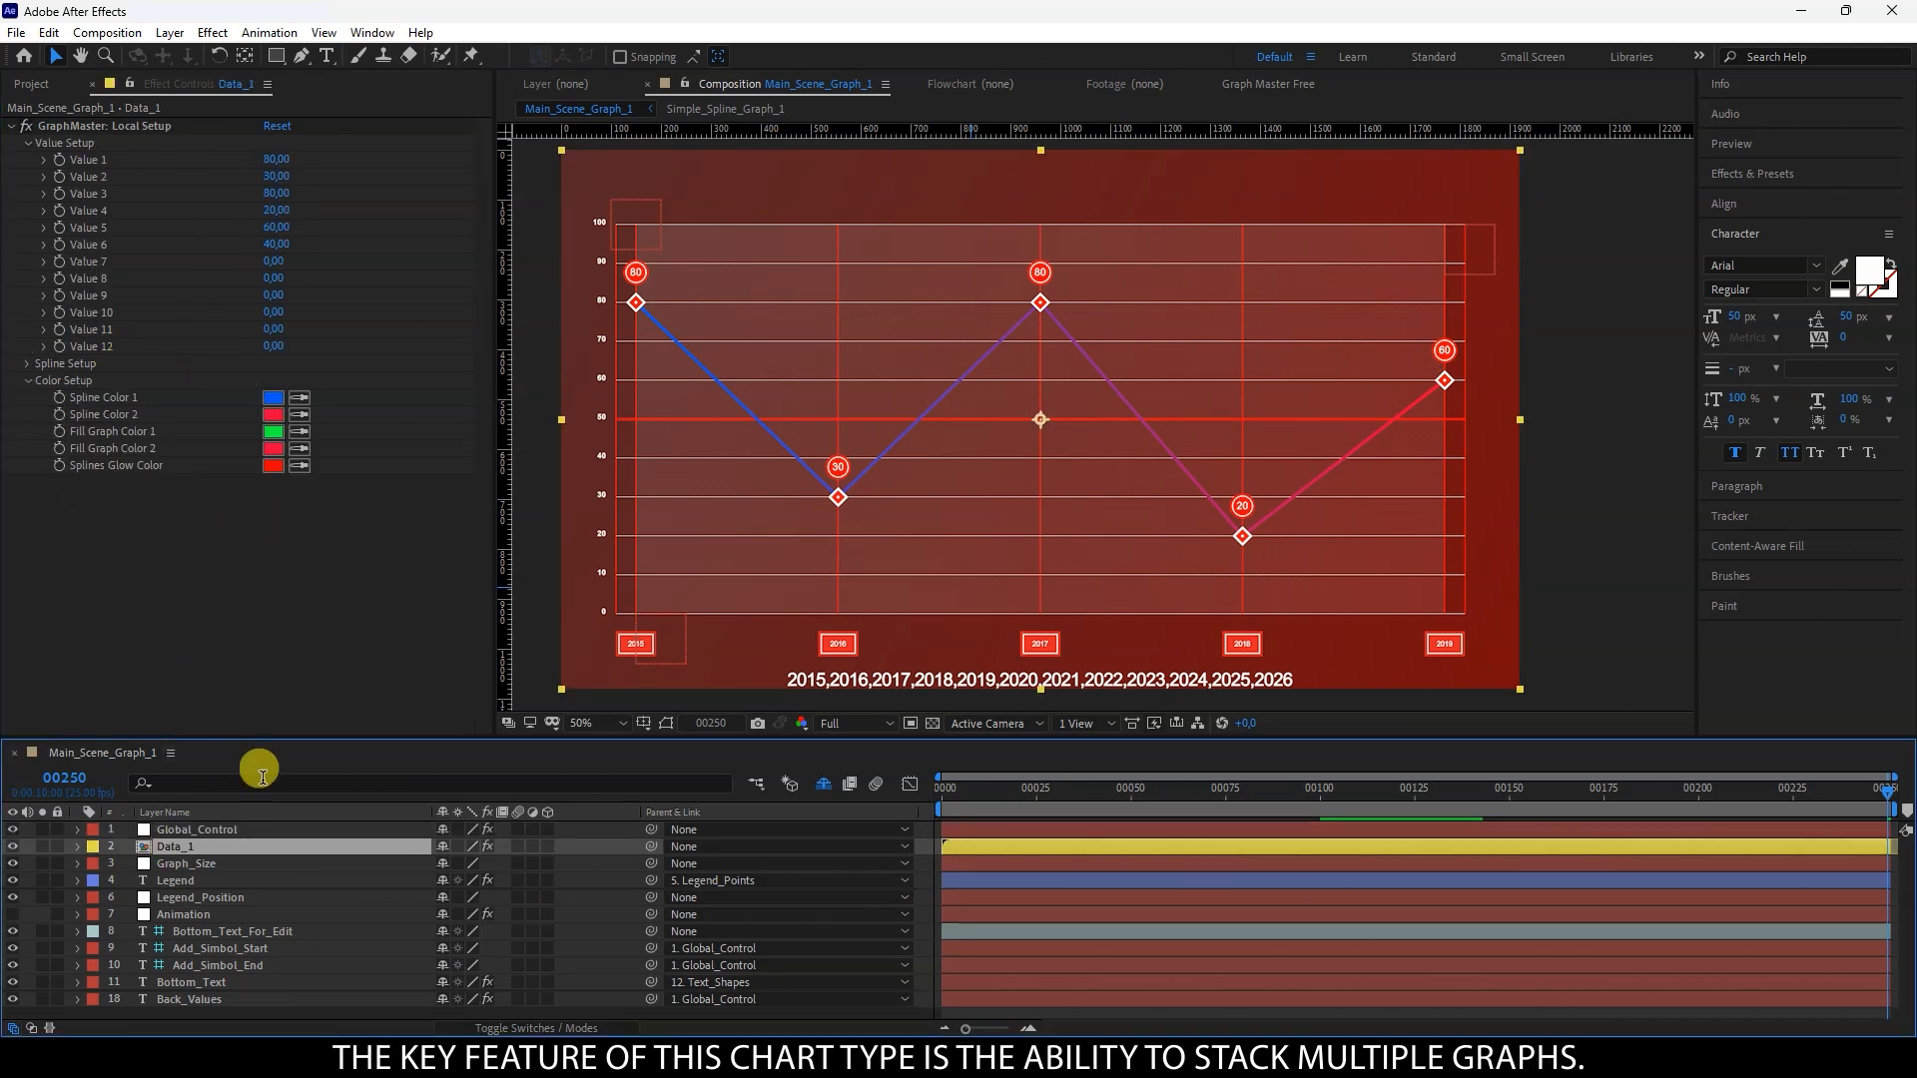
{"action": "key", "text": "ctrl+d"}
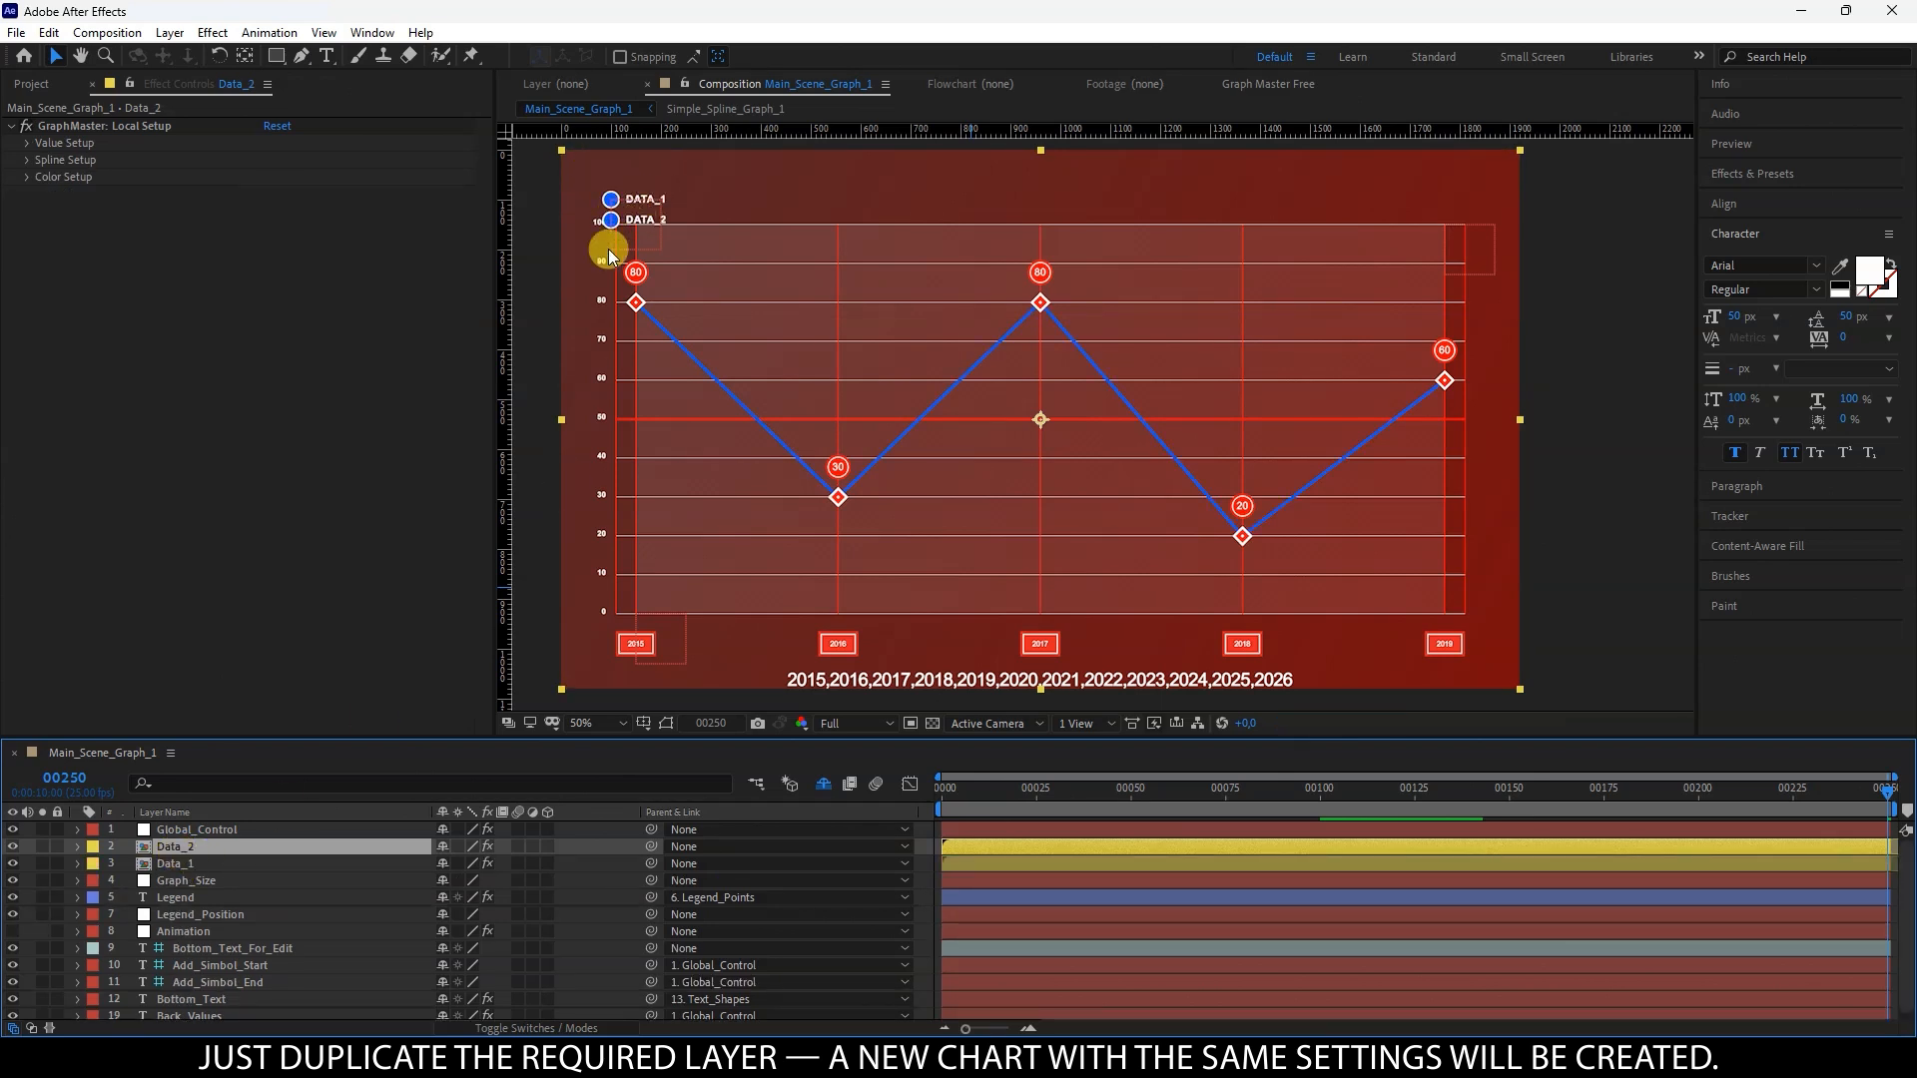
{"action": "left_click", "coordinate": [200, 915]}
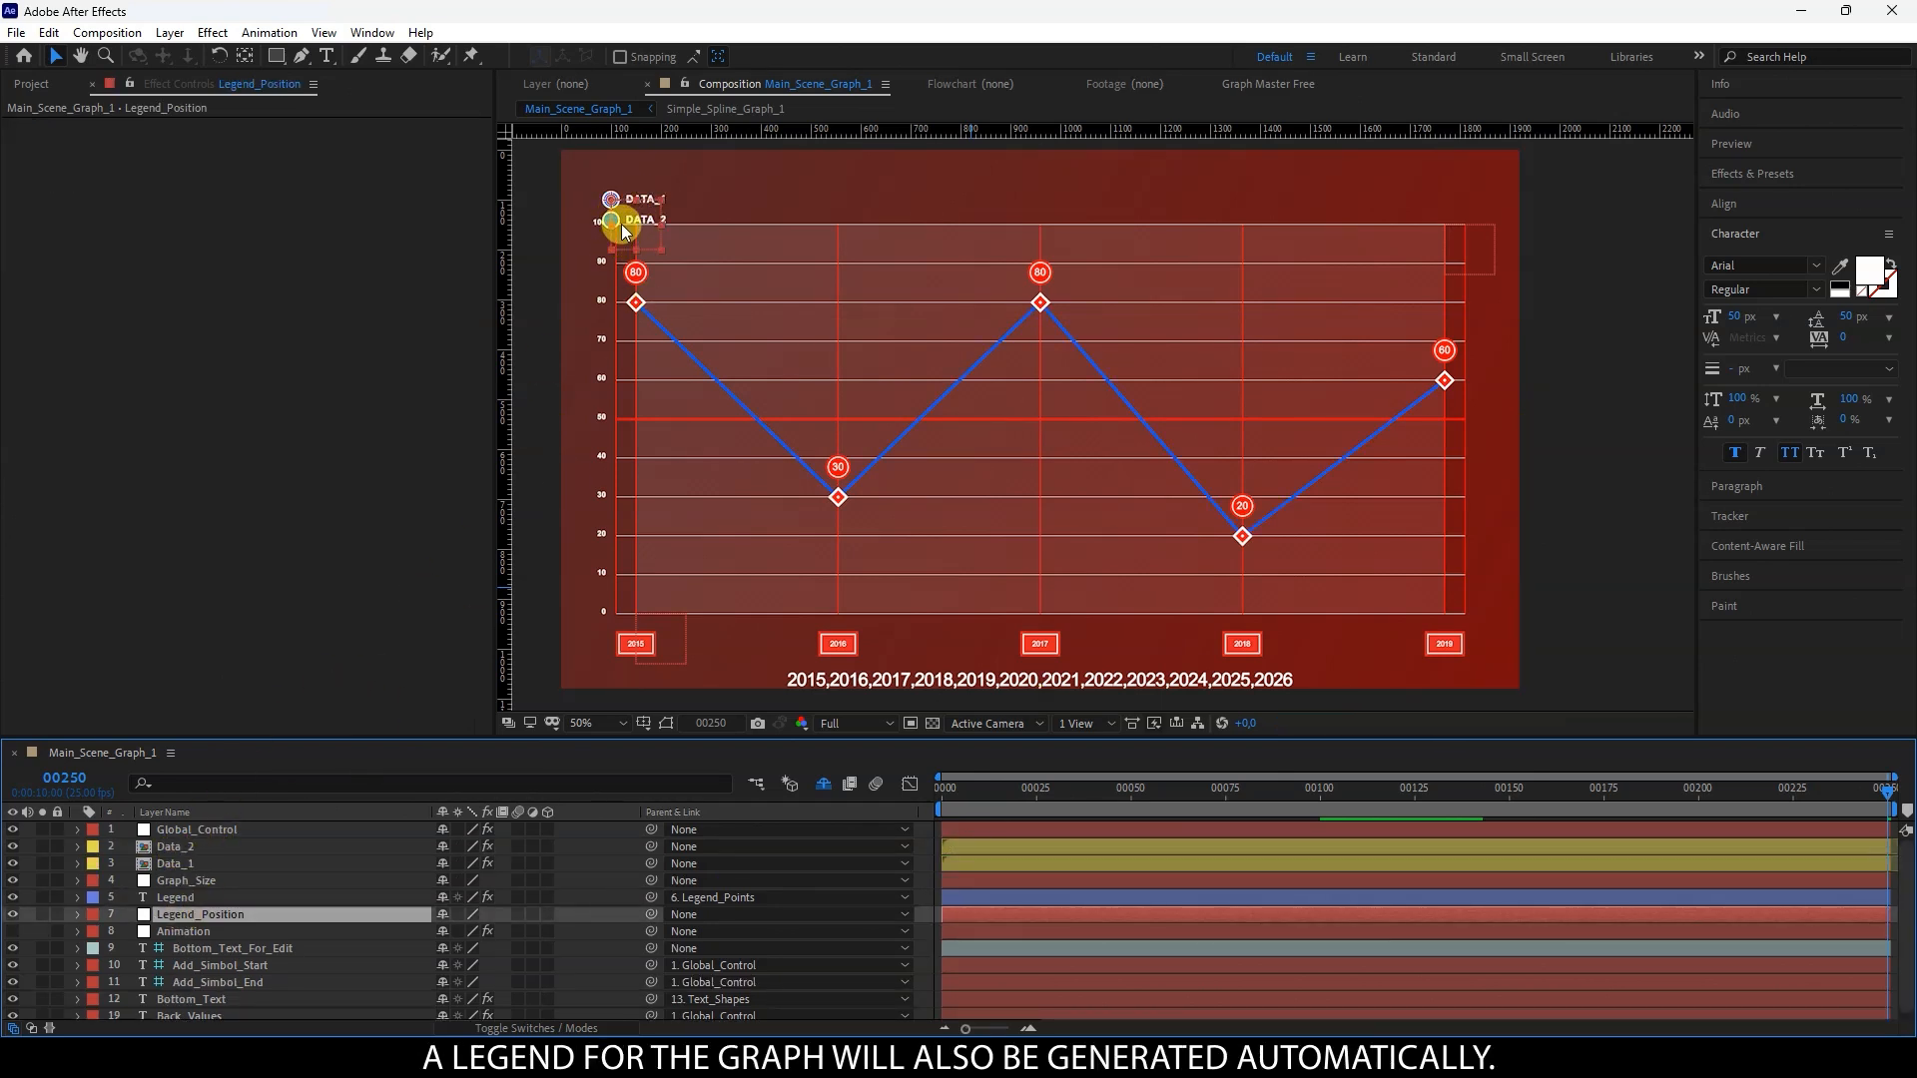
{"action": "left_click_drag", "start_coordinate": [625, 200], "coordinate": [628, 199]}
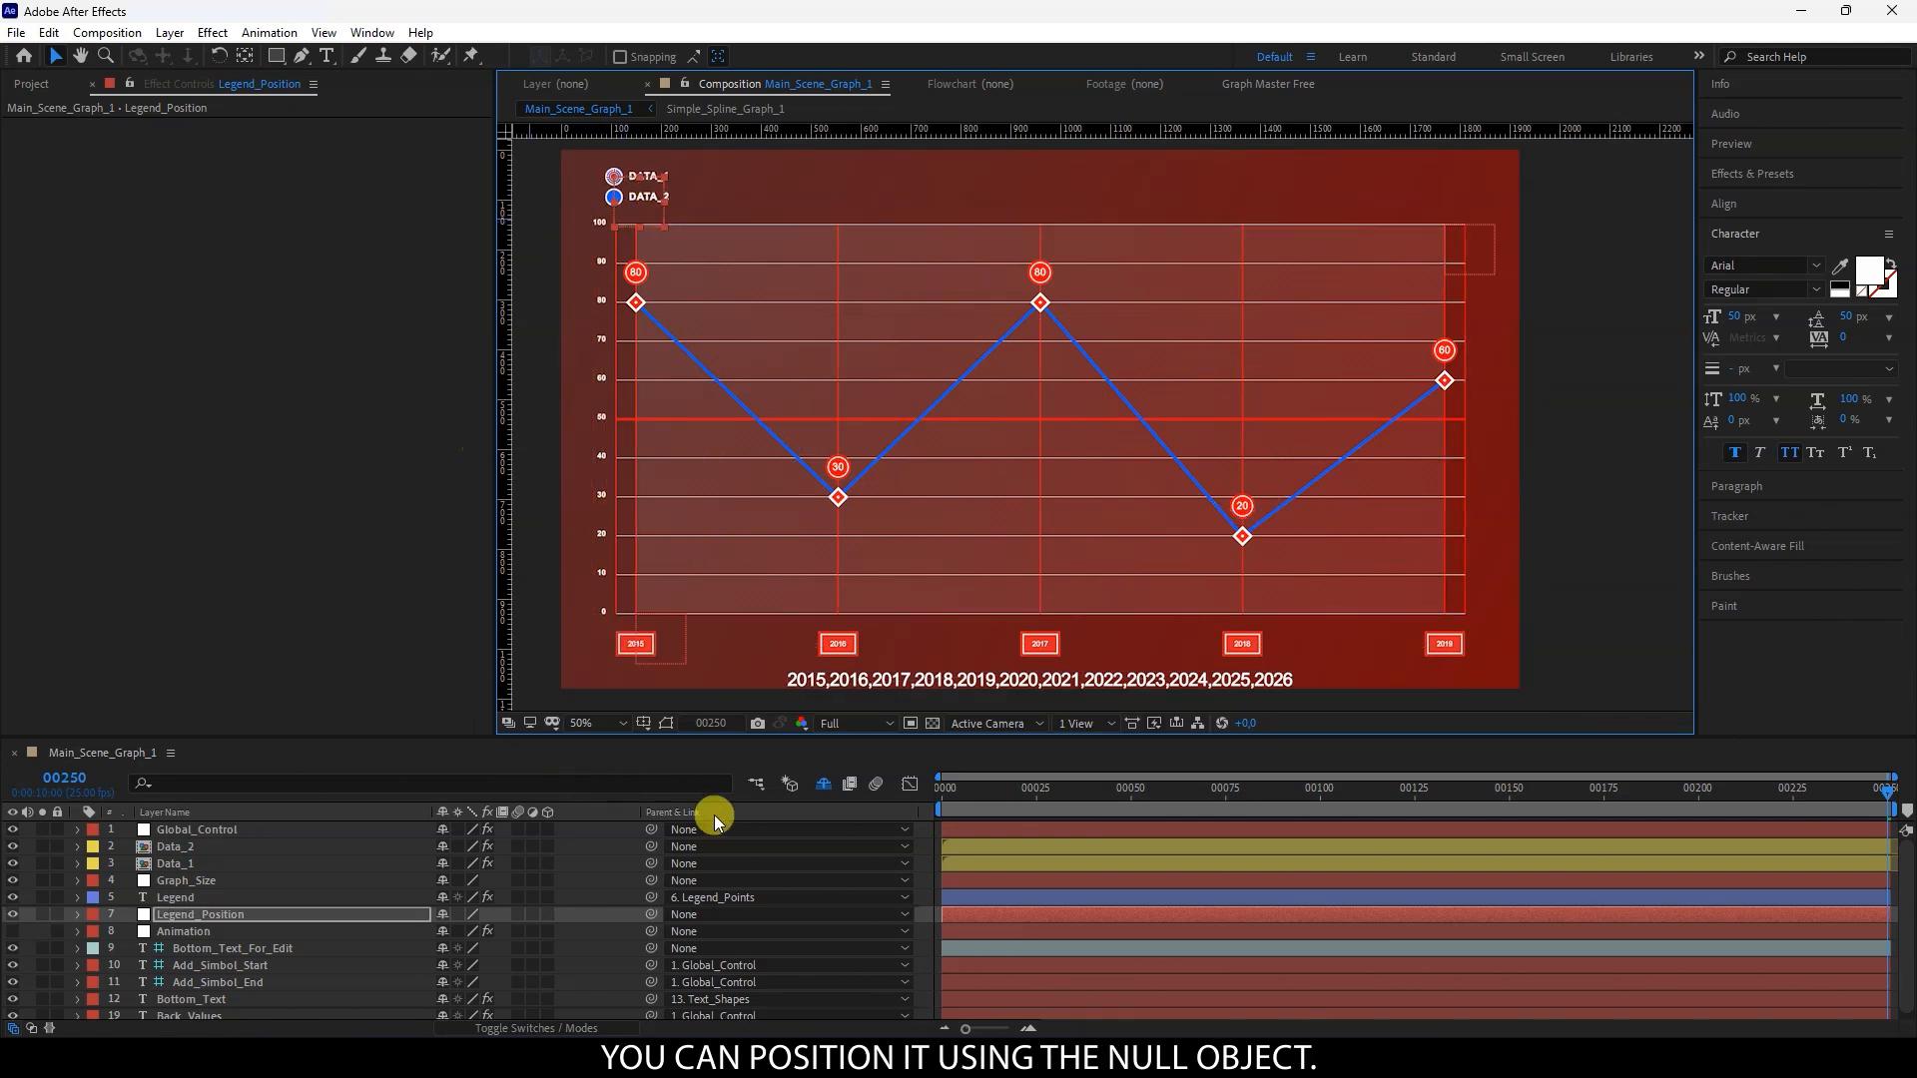
Step: Set the Legend layer's text direction to Horizontal and its Offset Position Points to 200
{"action": "left_click", "coordinate": [182, 897]}
{"action": "left_click", "coordinate": [299, 194]}
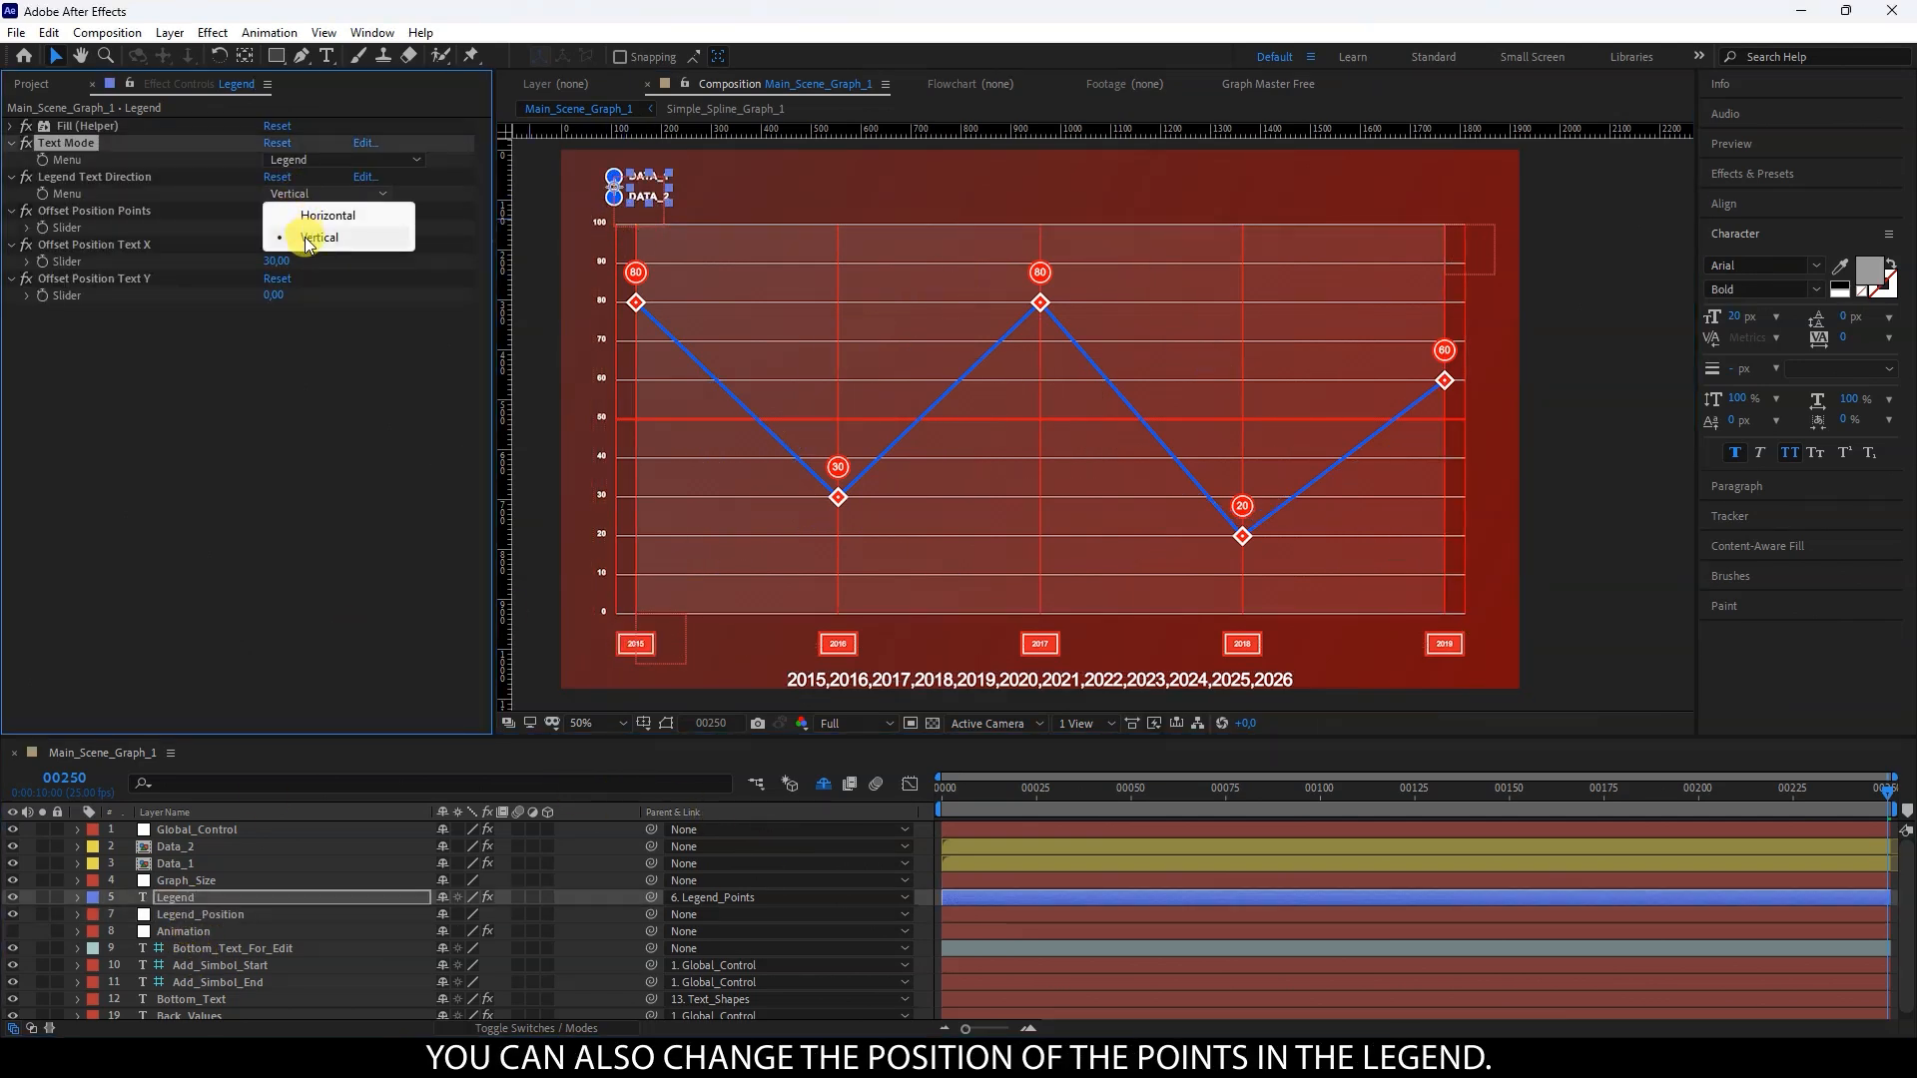
{"action": "left_click", "coordinate": [308, 214]}
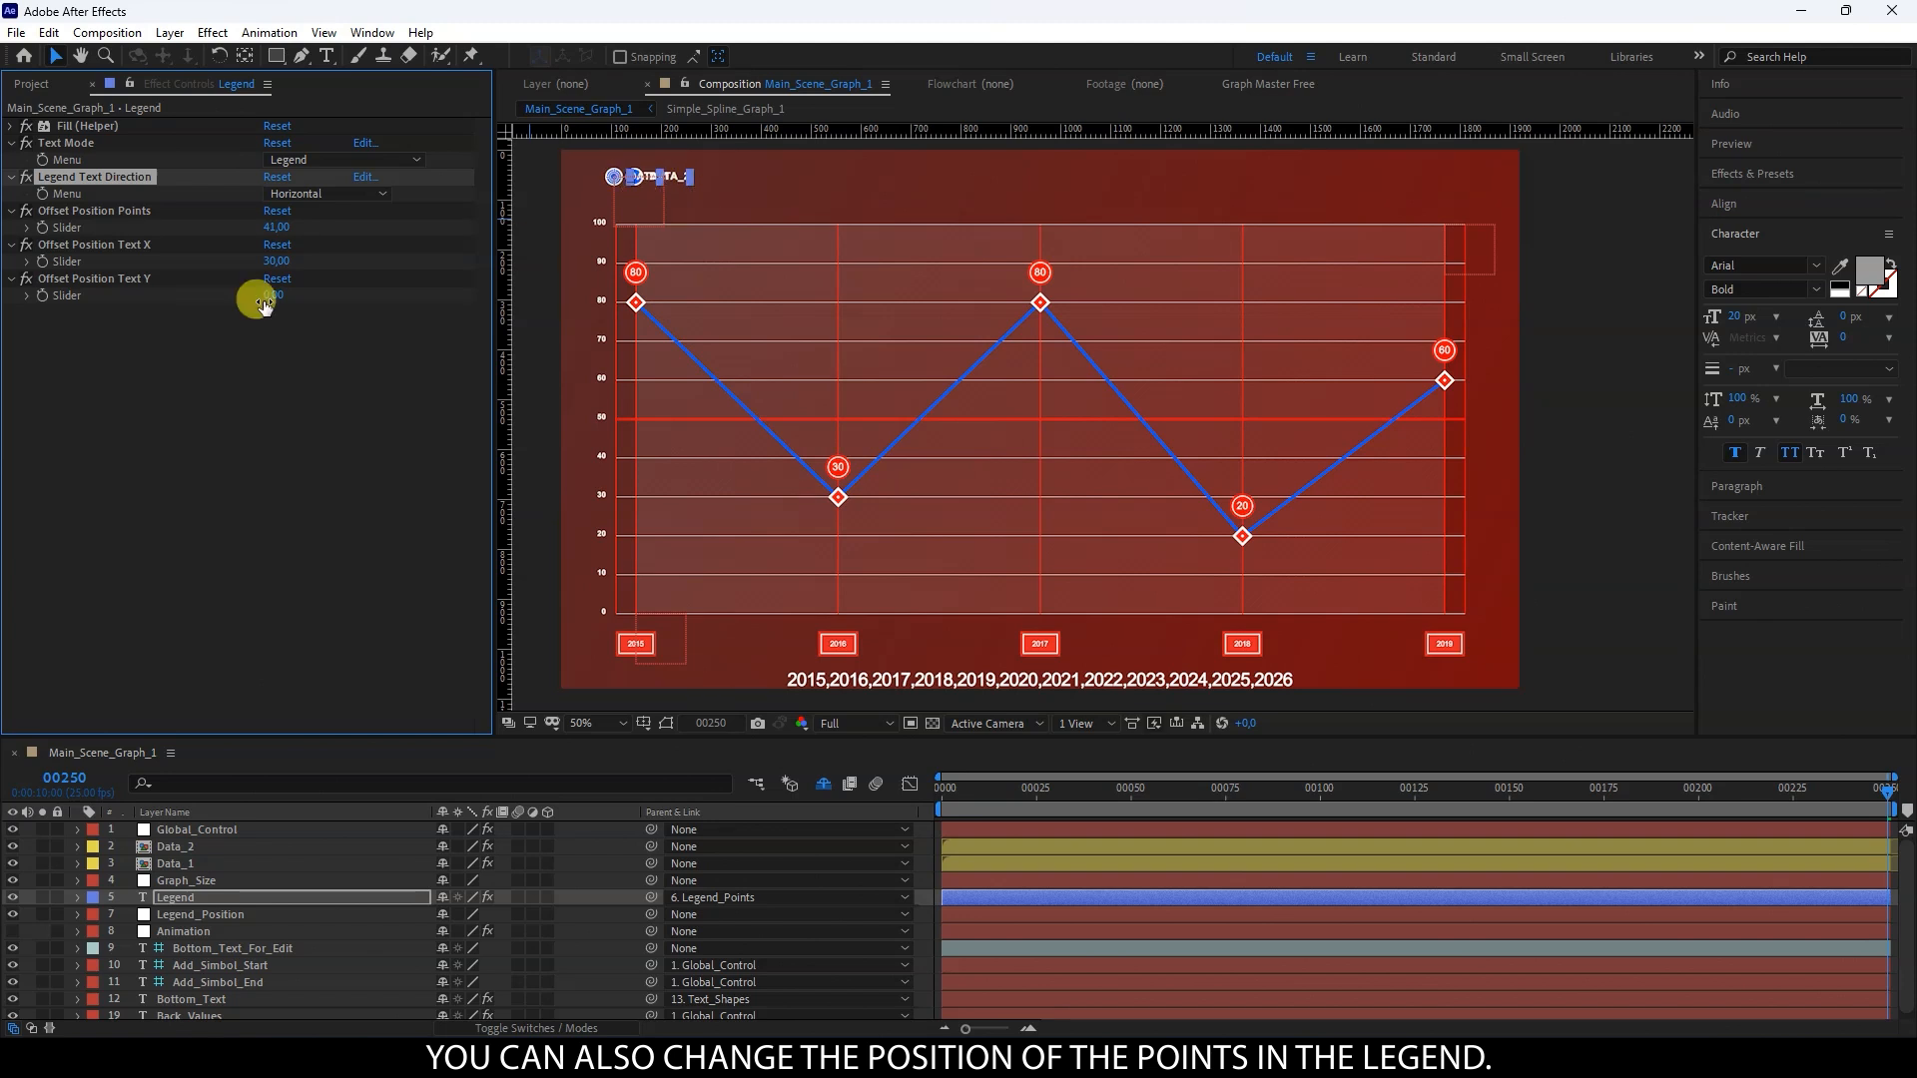
{"action": "left_click", "coordinate": [277, 228]}
{"action": "type", "text": "200"}
{"action": "left_click", "coordinate": [246, 374]}
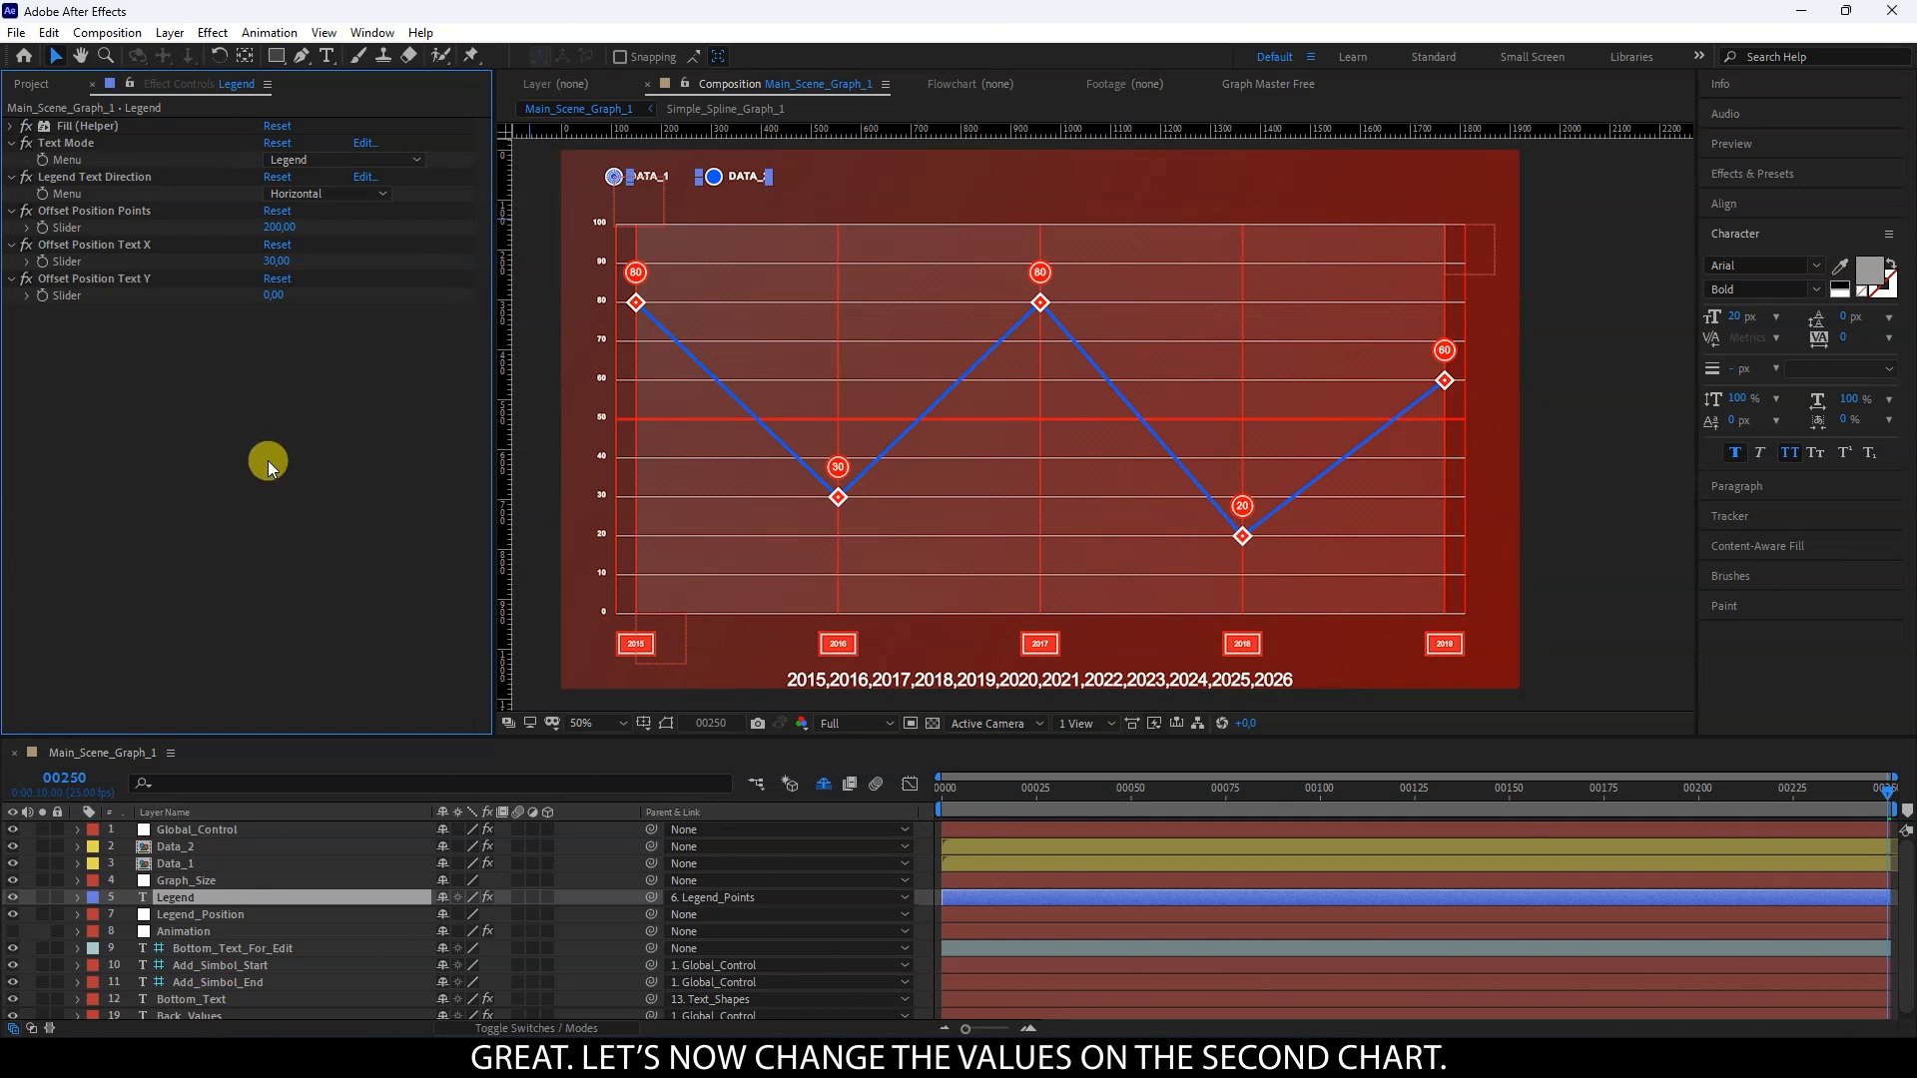
Step: Set the Data_2 layer's Value 1 to 70 and Value 2 to 40
{"action": "left_click", "coordinate": [165, 845]}
{"action": "left_click", "coordinate": [27, 145]}
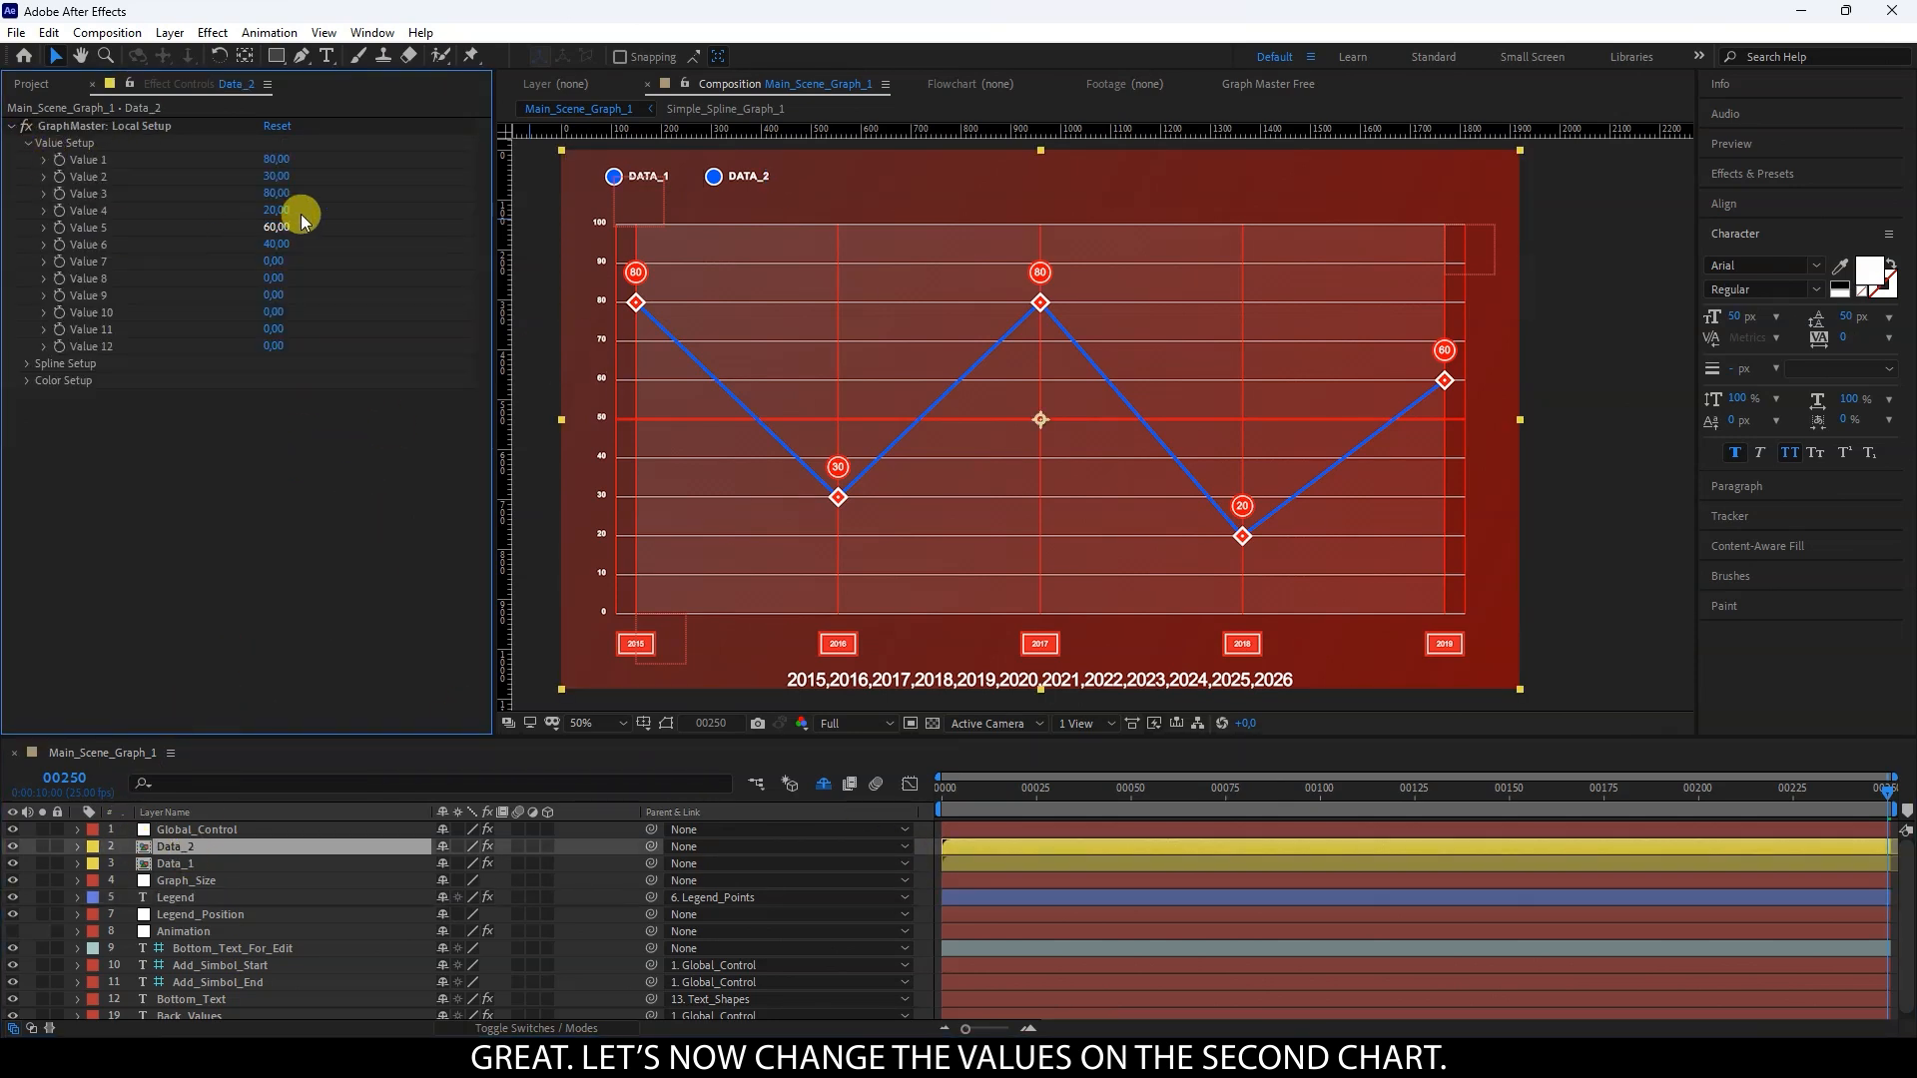
{"action": "left_click", "coordinate": [276, 160]}
{"action": "type", "text": "70"}
{"action": "key", "text": "Tab"}
{"action": "type", "text": "40"}
{"action": "key", "text": "Return"}
Step: Set the Data_2 layer's Value 3 to 60, Value 4 to 35 and Value 5 to 40
{"action": "left_click", "coordinate": [271, 195]}
{"action": "type", "text": "60"}
{"action": "key", "text": "Return"}
{"action": "type", "text": "35"}
{"action": "key", "text": "Return"}
{"action": "left_click", "coordinate": [281, 236]}
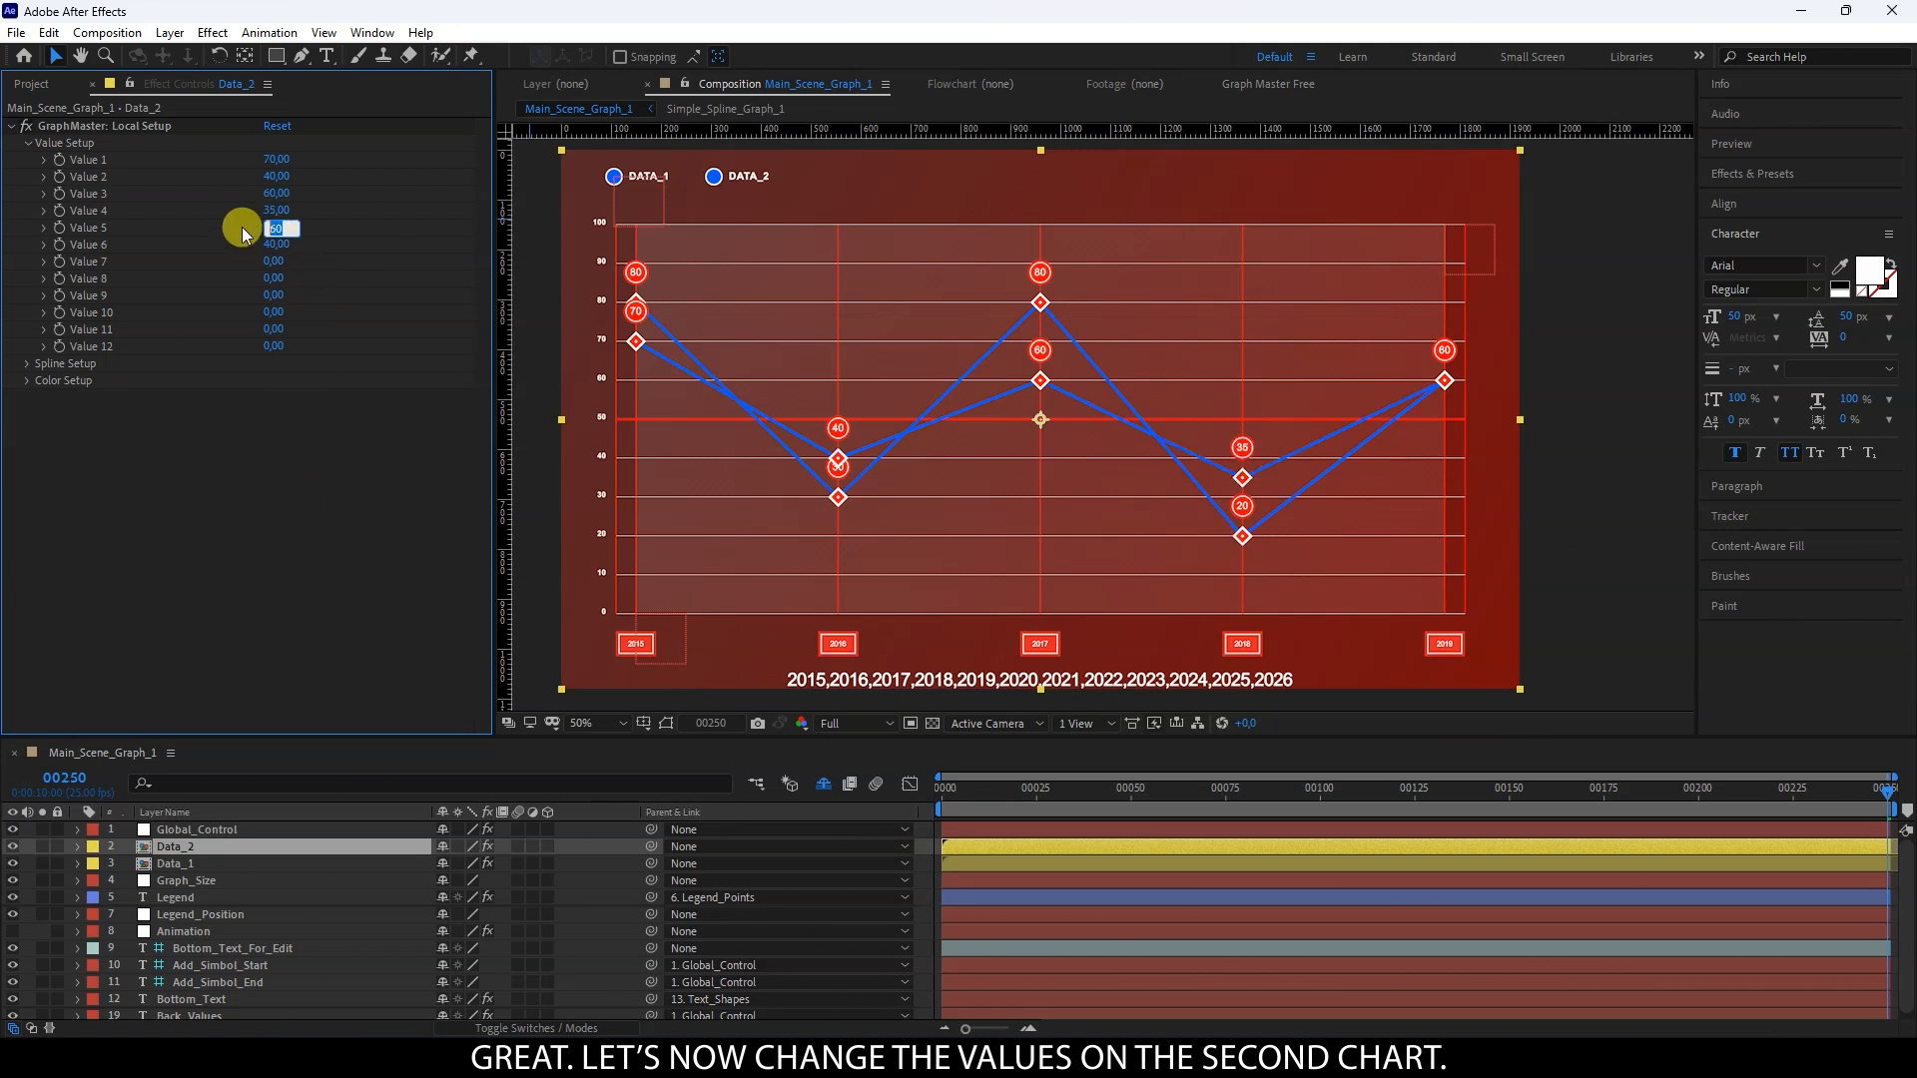
{"action": "type", "text": "40"}
{"action": "key", "text": "Return"}
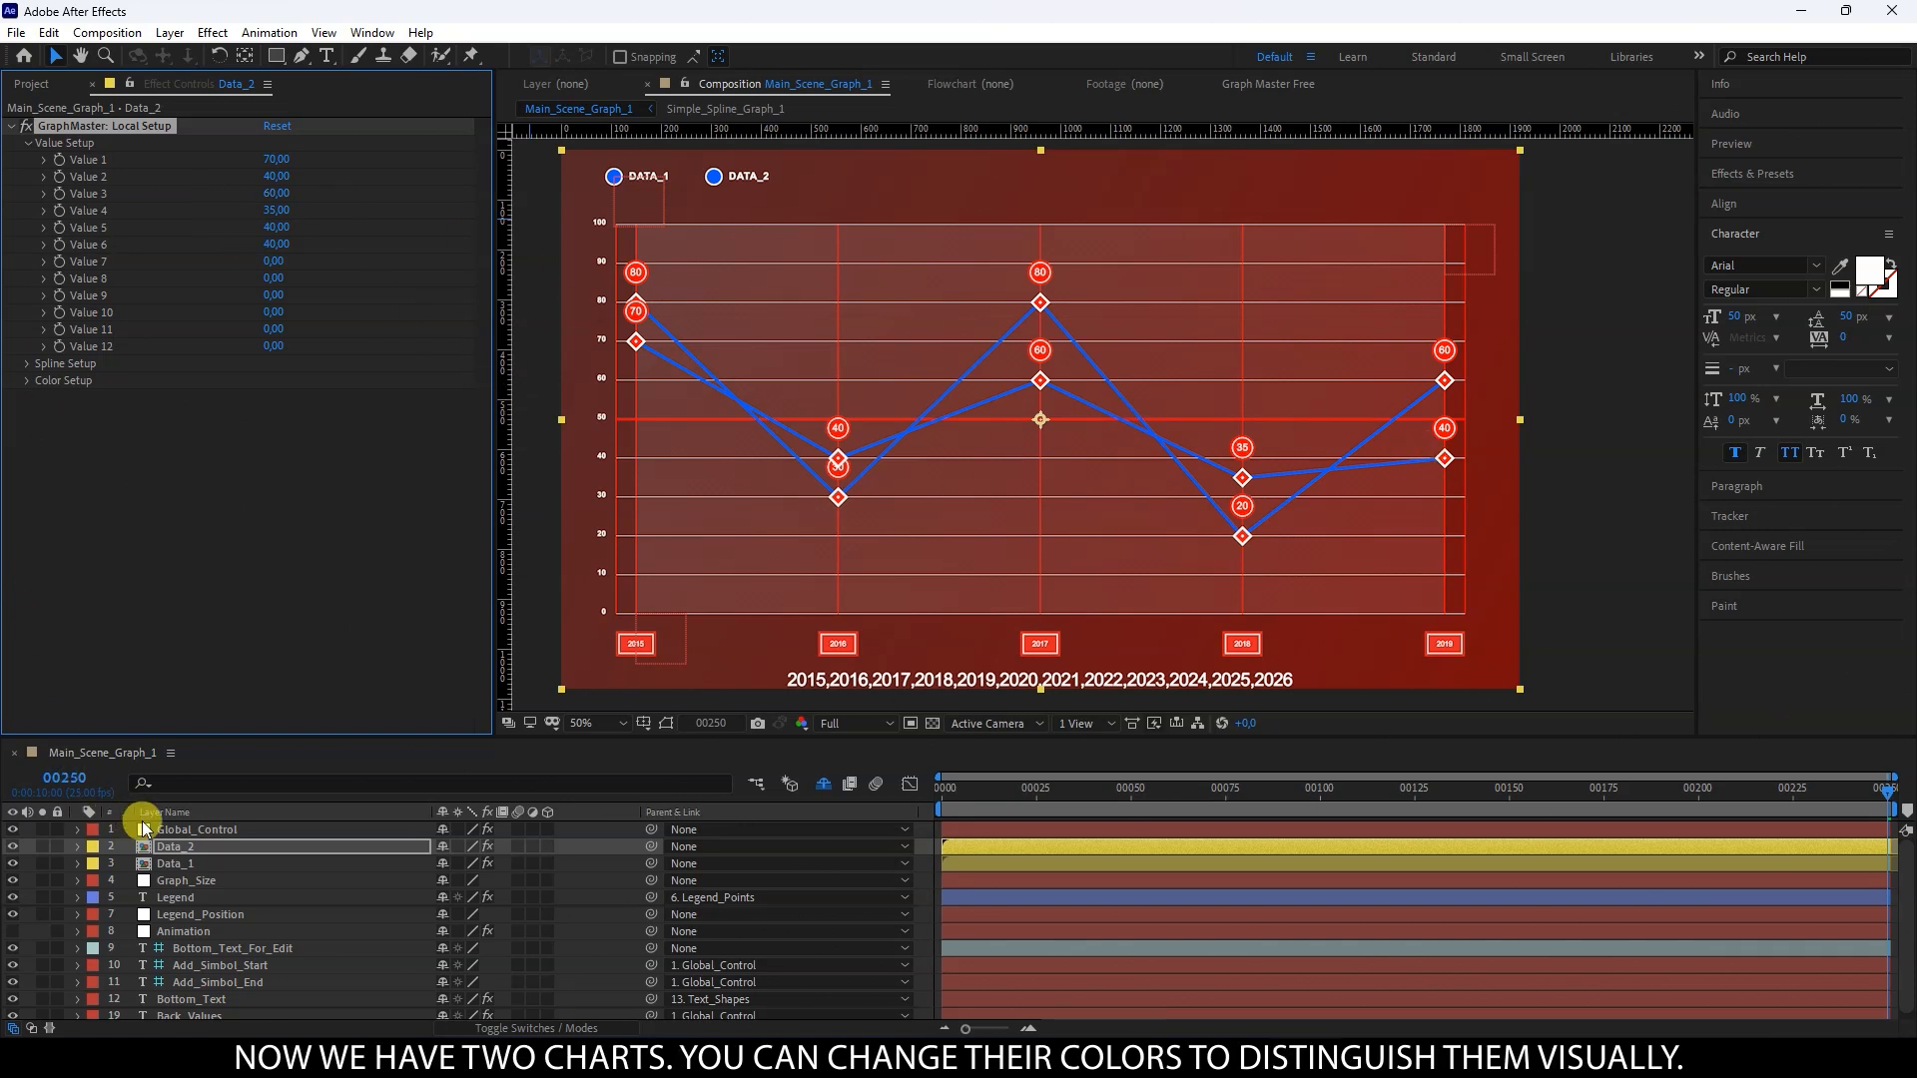
Step: Change Spline Color 1 of the Data_2 layer to red, FF0000
{"action": "left_click", "coordinate": [172, 840]}
{"action": "left_click", "coordinate": [26, 380]}
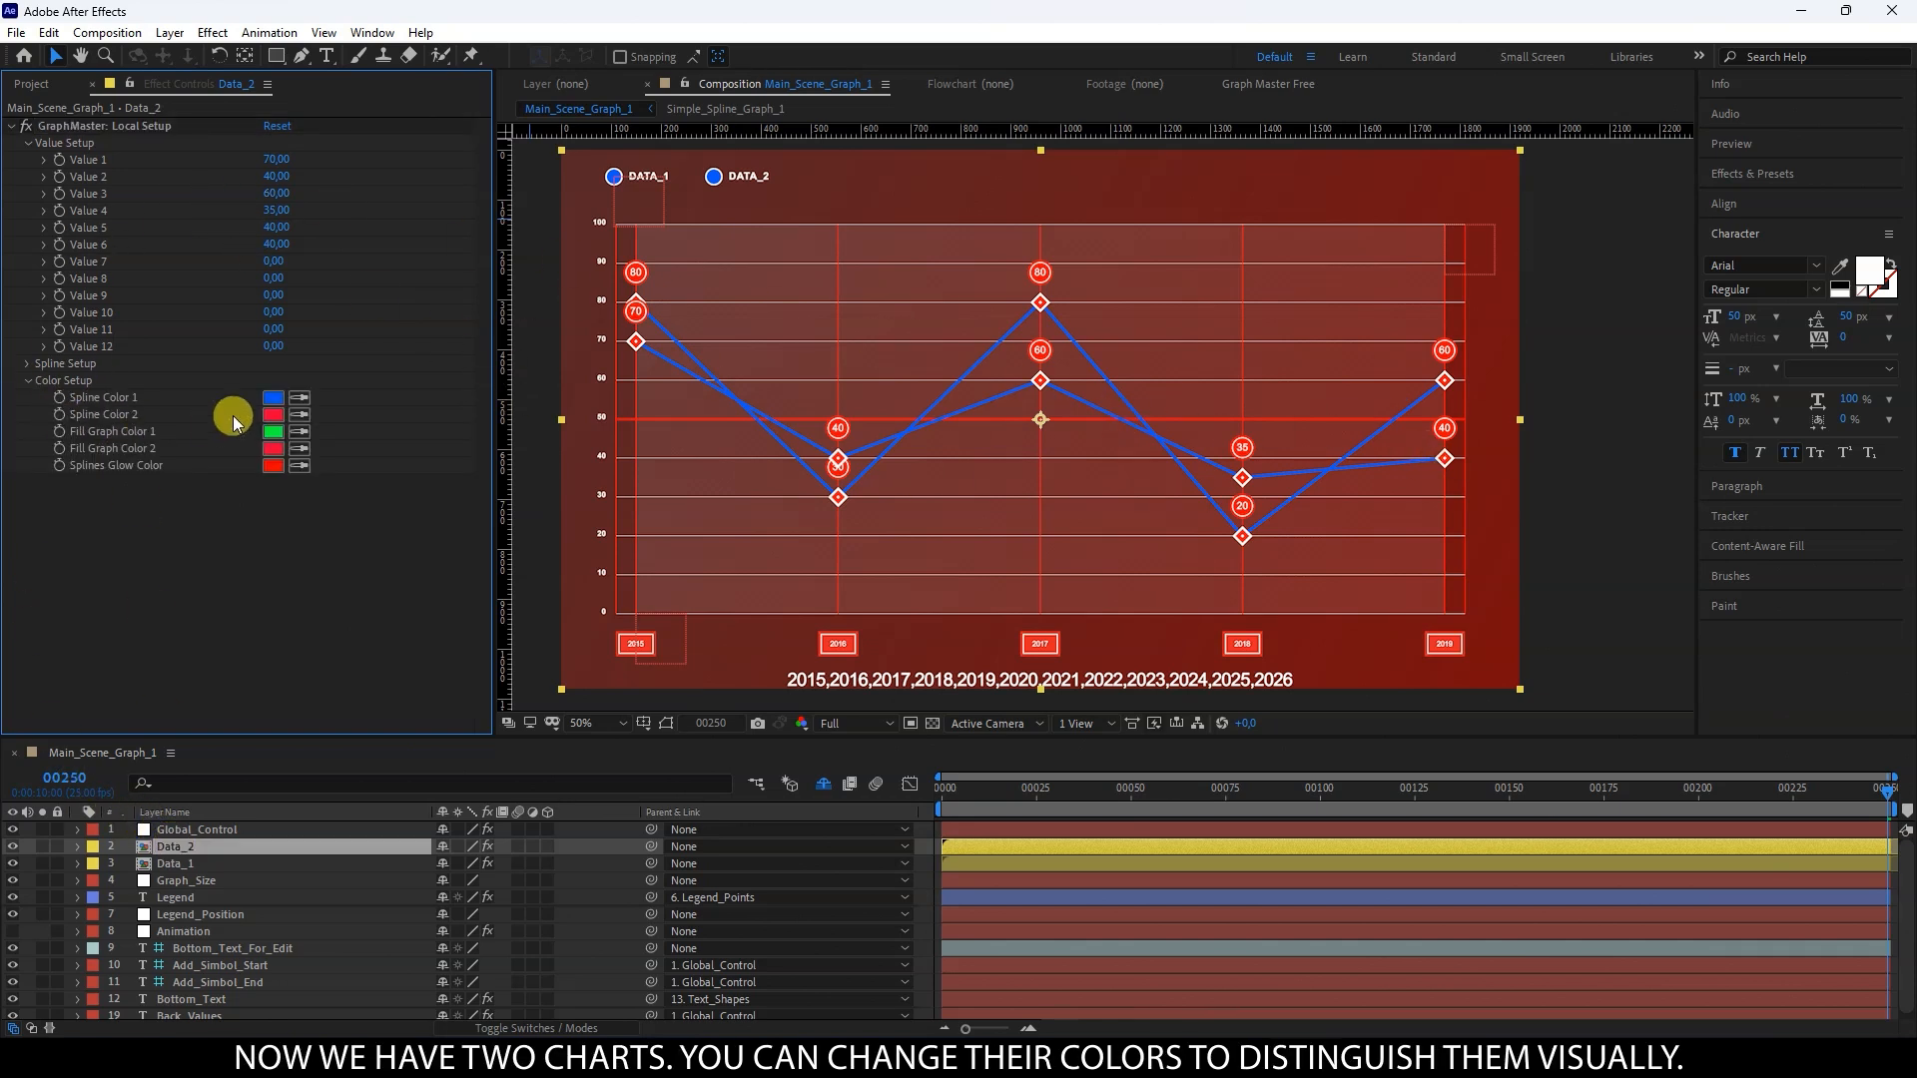
{"action": "left_click", "coordinate": [287, 401]}
{"action": "left_click_drag", "start_coordinate": [1354, 560], "coordinate": [1356, 537]}
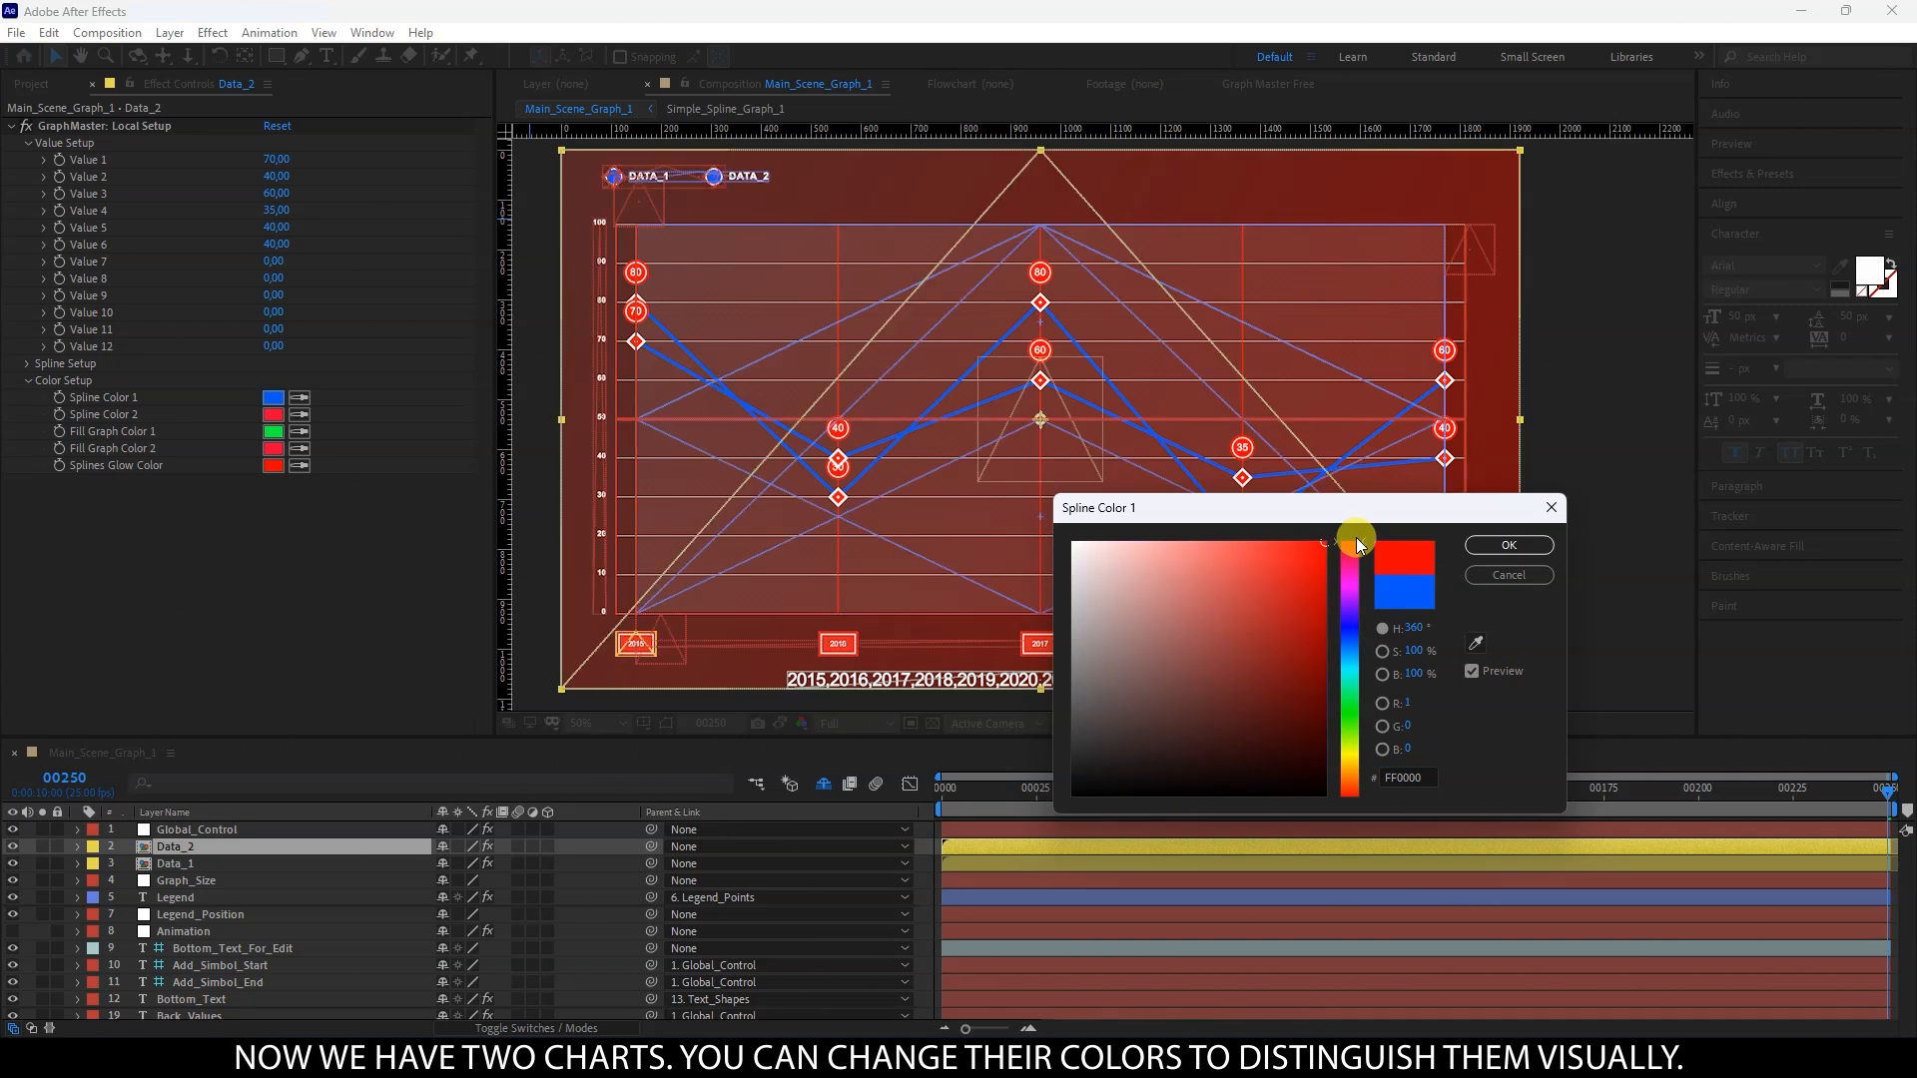
{"action": "left_click", "coordinate": [1508, 547]}
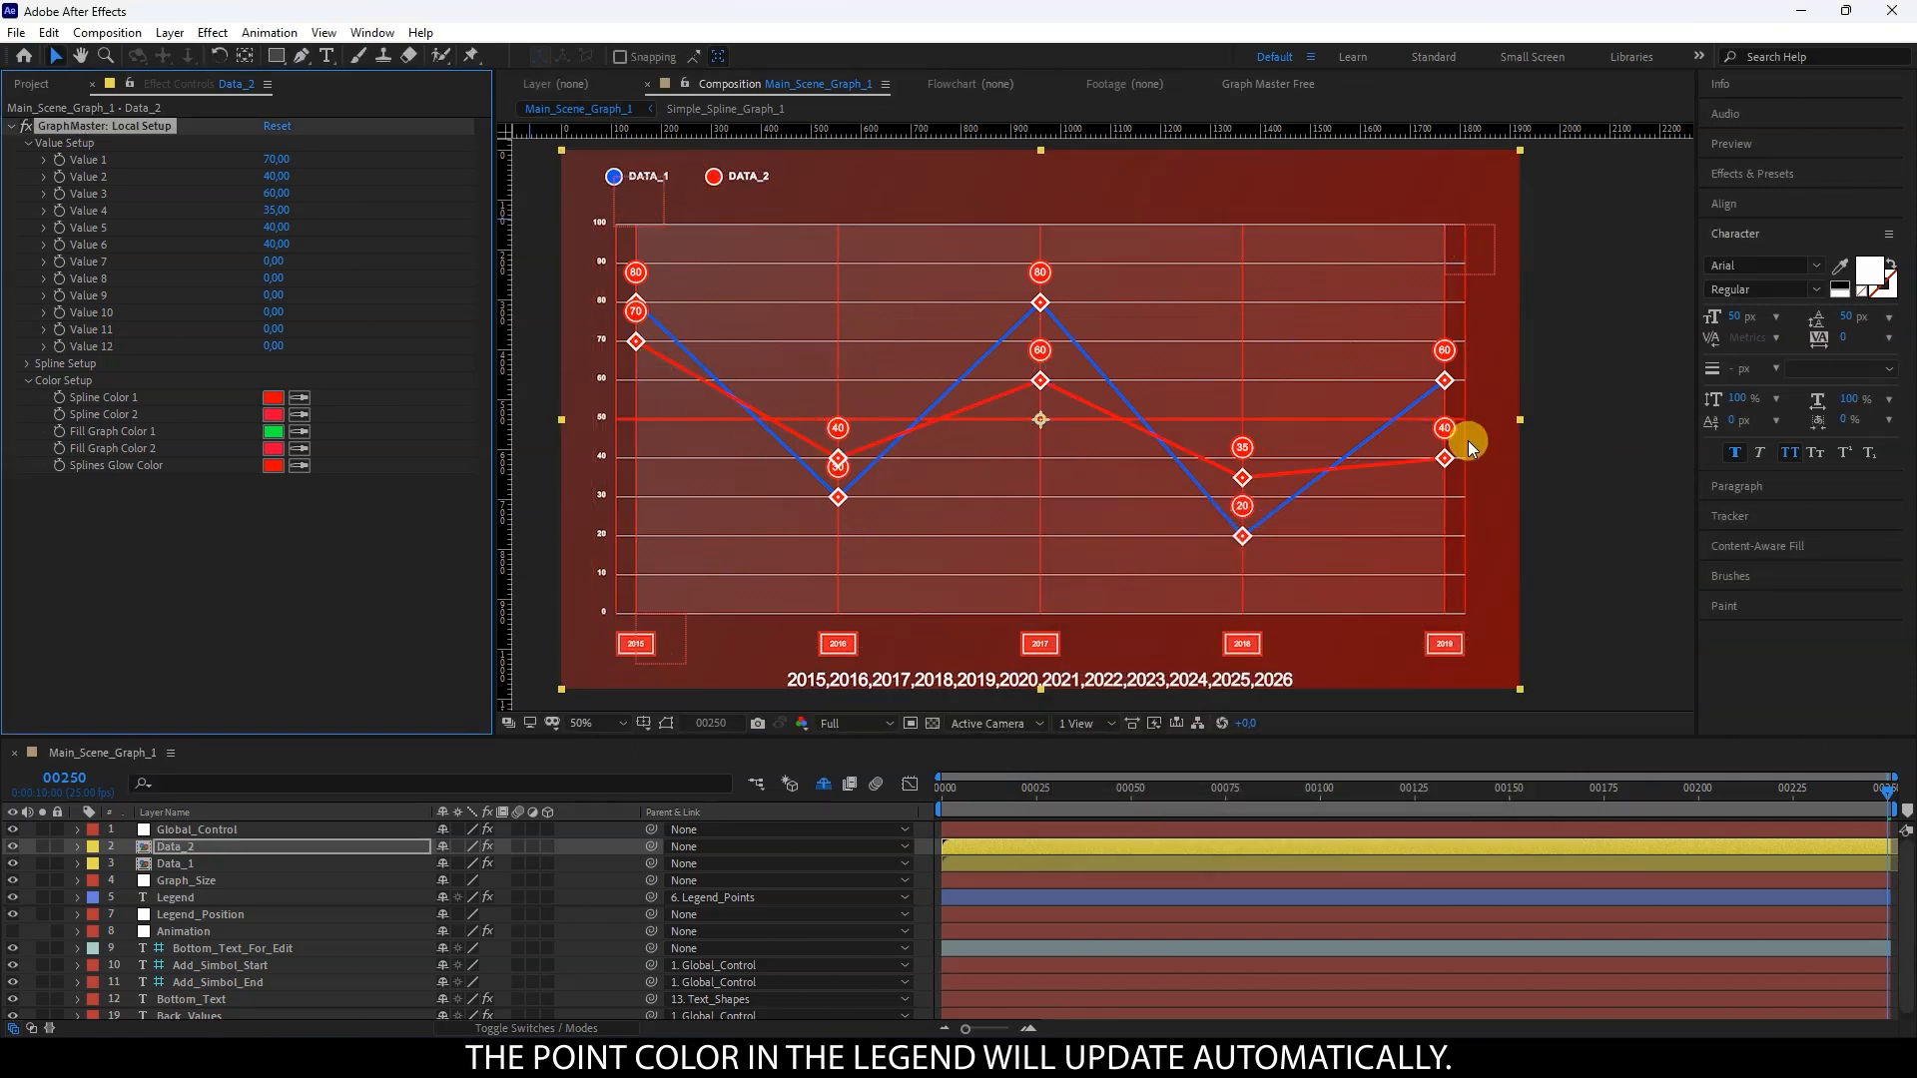
Step: Add a text layer named Graph 1 to the composition and enter GRAPH 1 as its text
{"action": "left_click", "coordinate": [930, 866]}
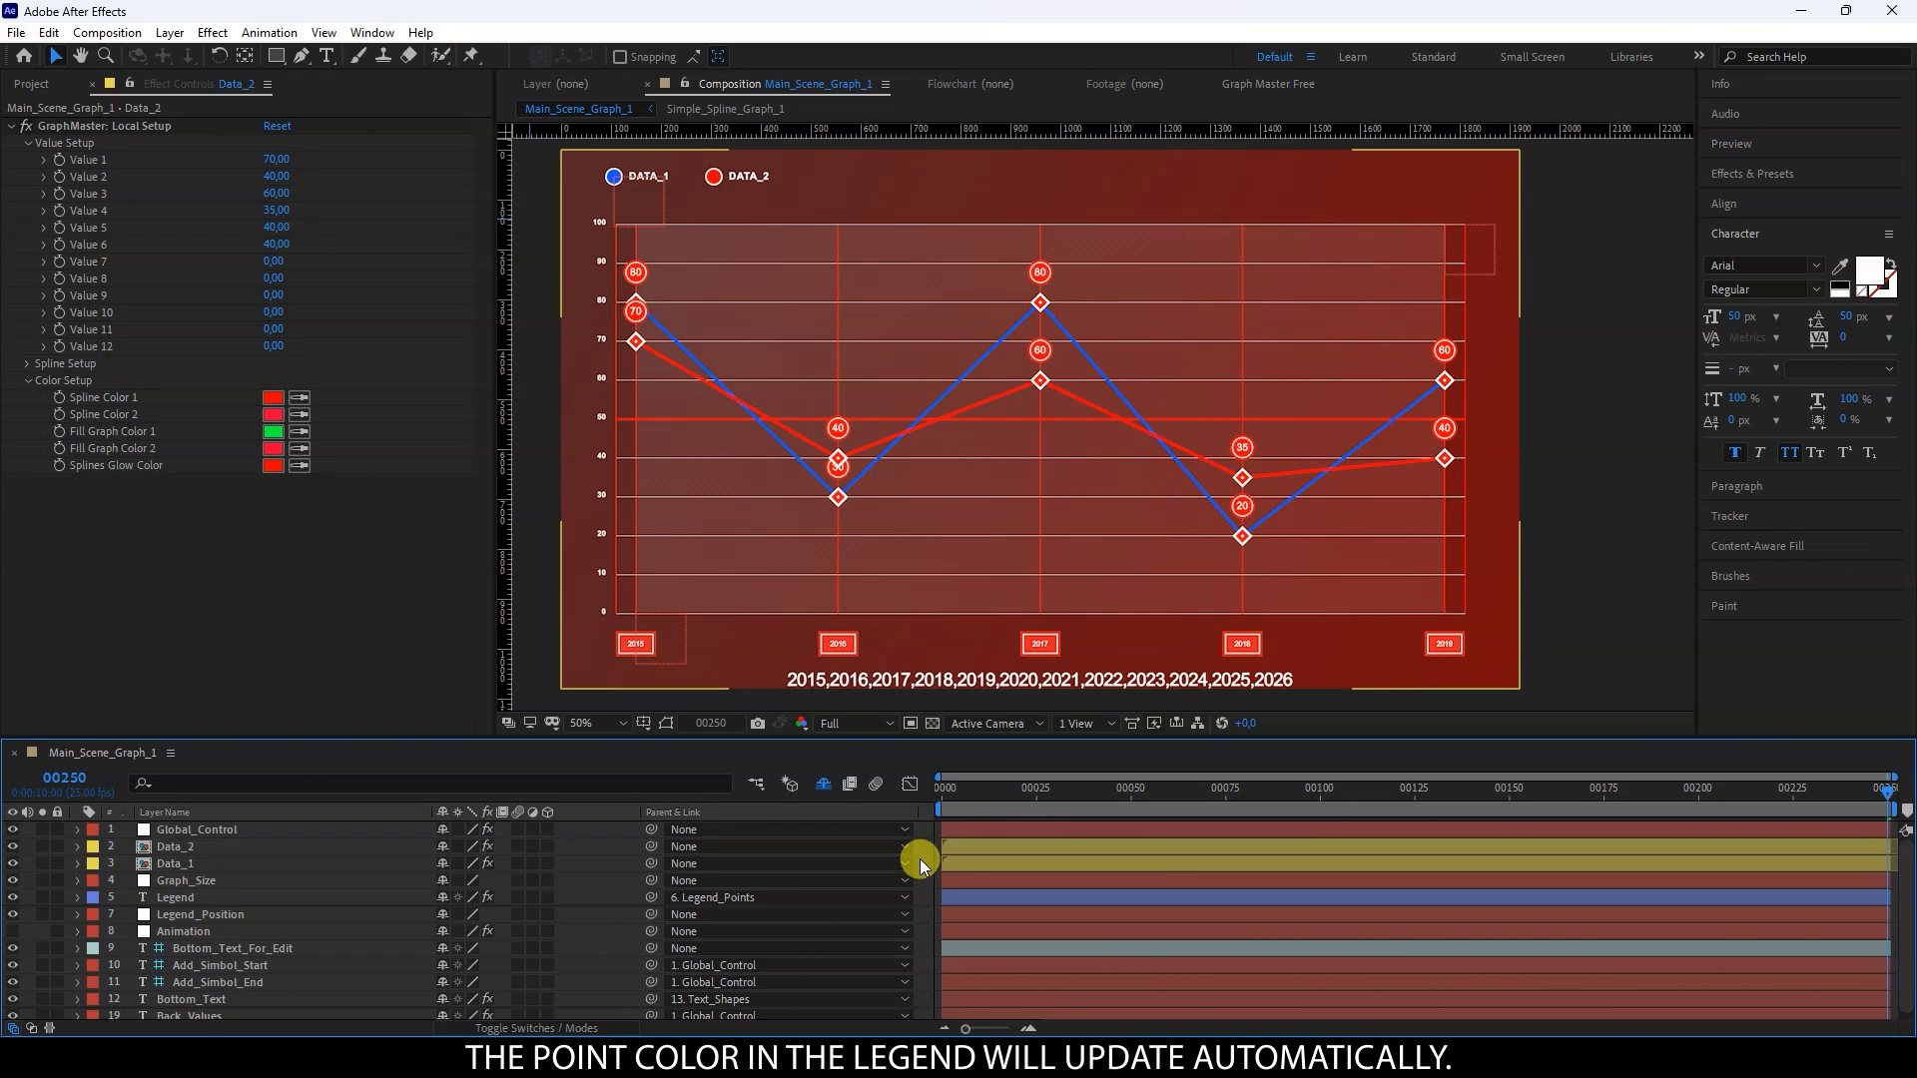
{"action": "right_click", "coordinate": [919, 860]}
{"action": "mouse_move", "coordinate": [1032, 638]}
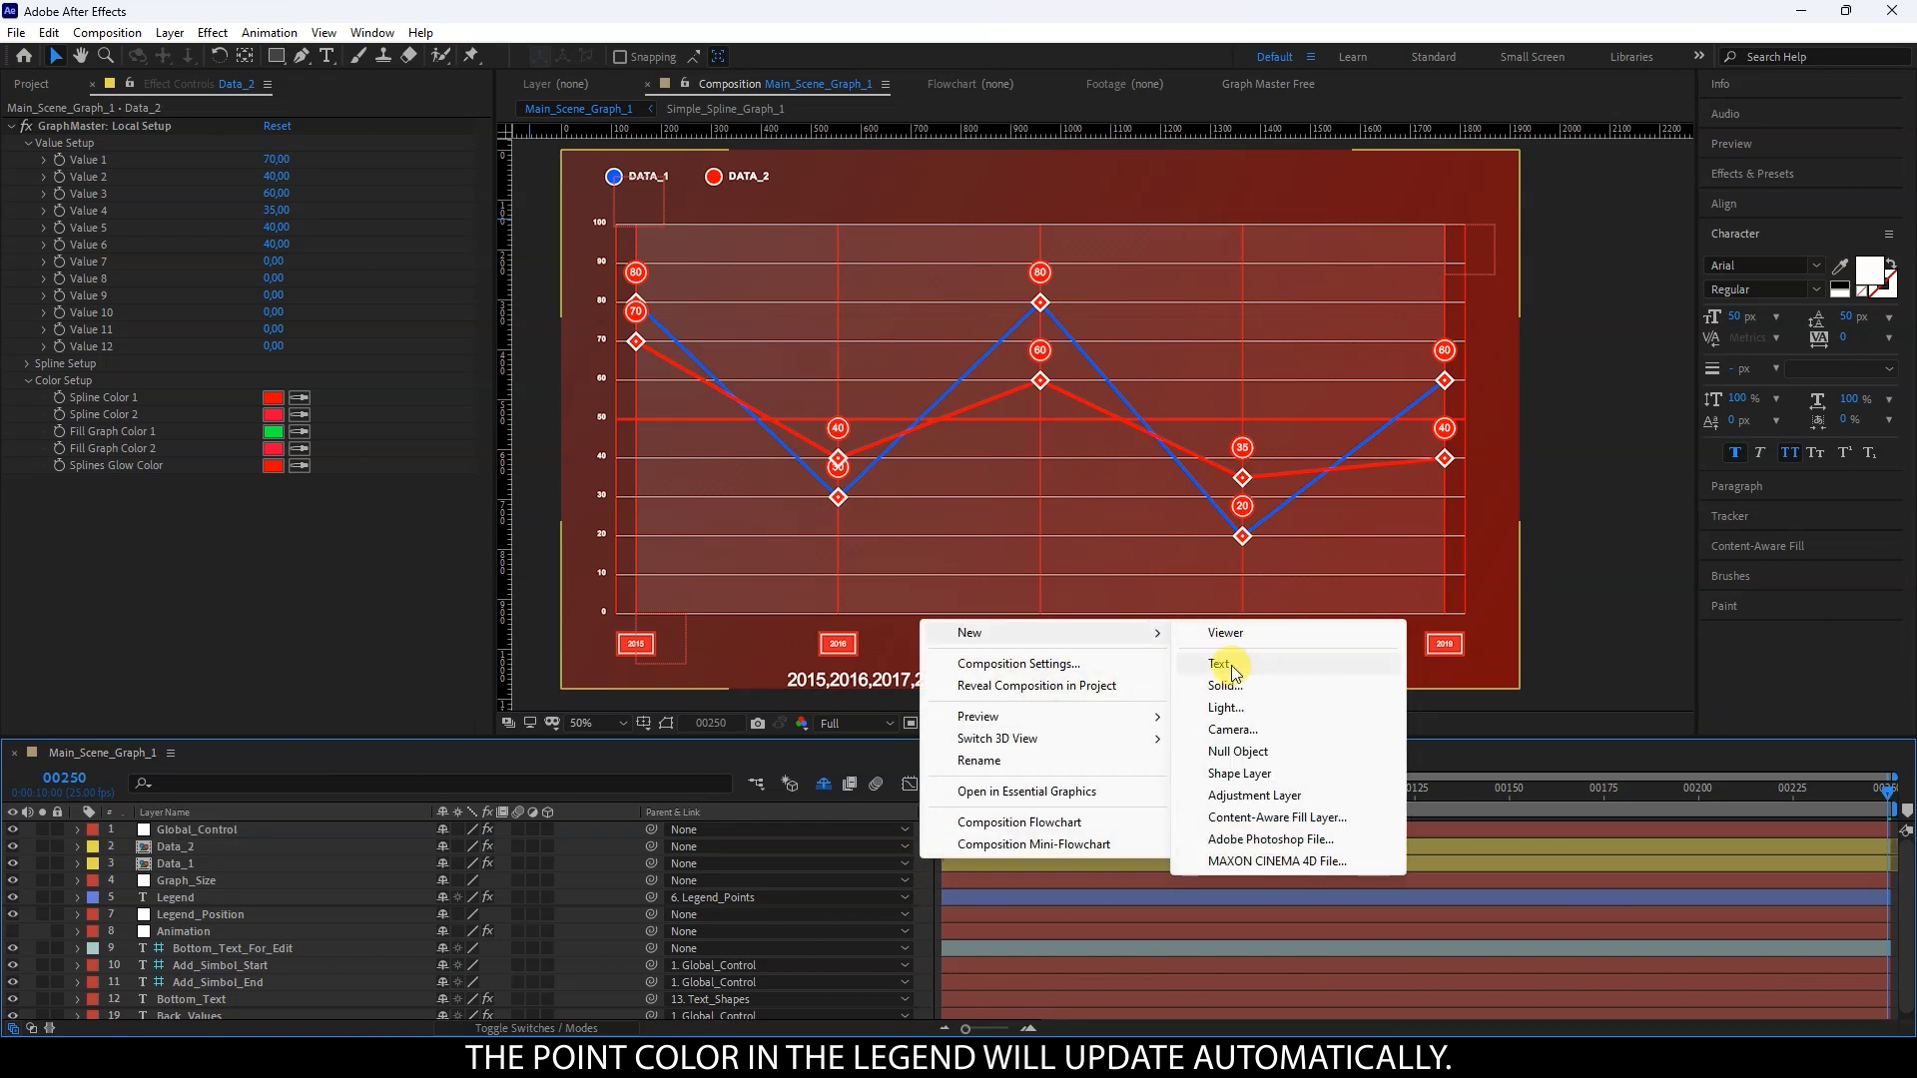
{"action": "left_click", "coordinate": [1231, 665]}
{"action": "left_click", "coordinate": [182, 829]}
{"action": "key", "text": "Return"}
{"action": "type", "text": "Graph 1"}
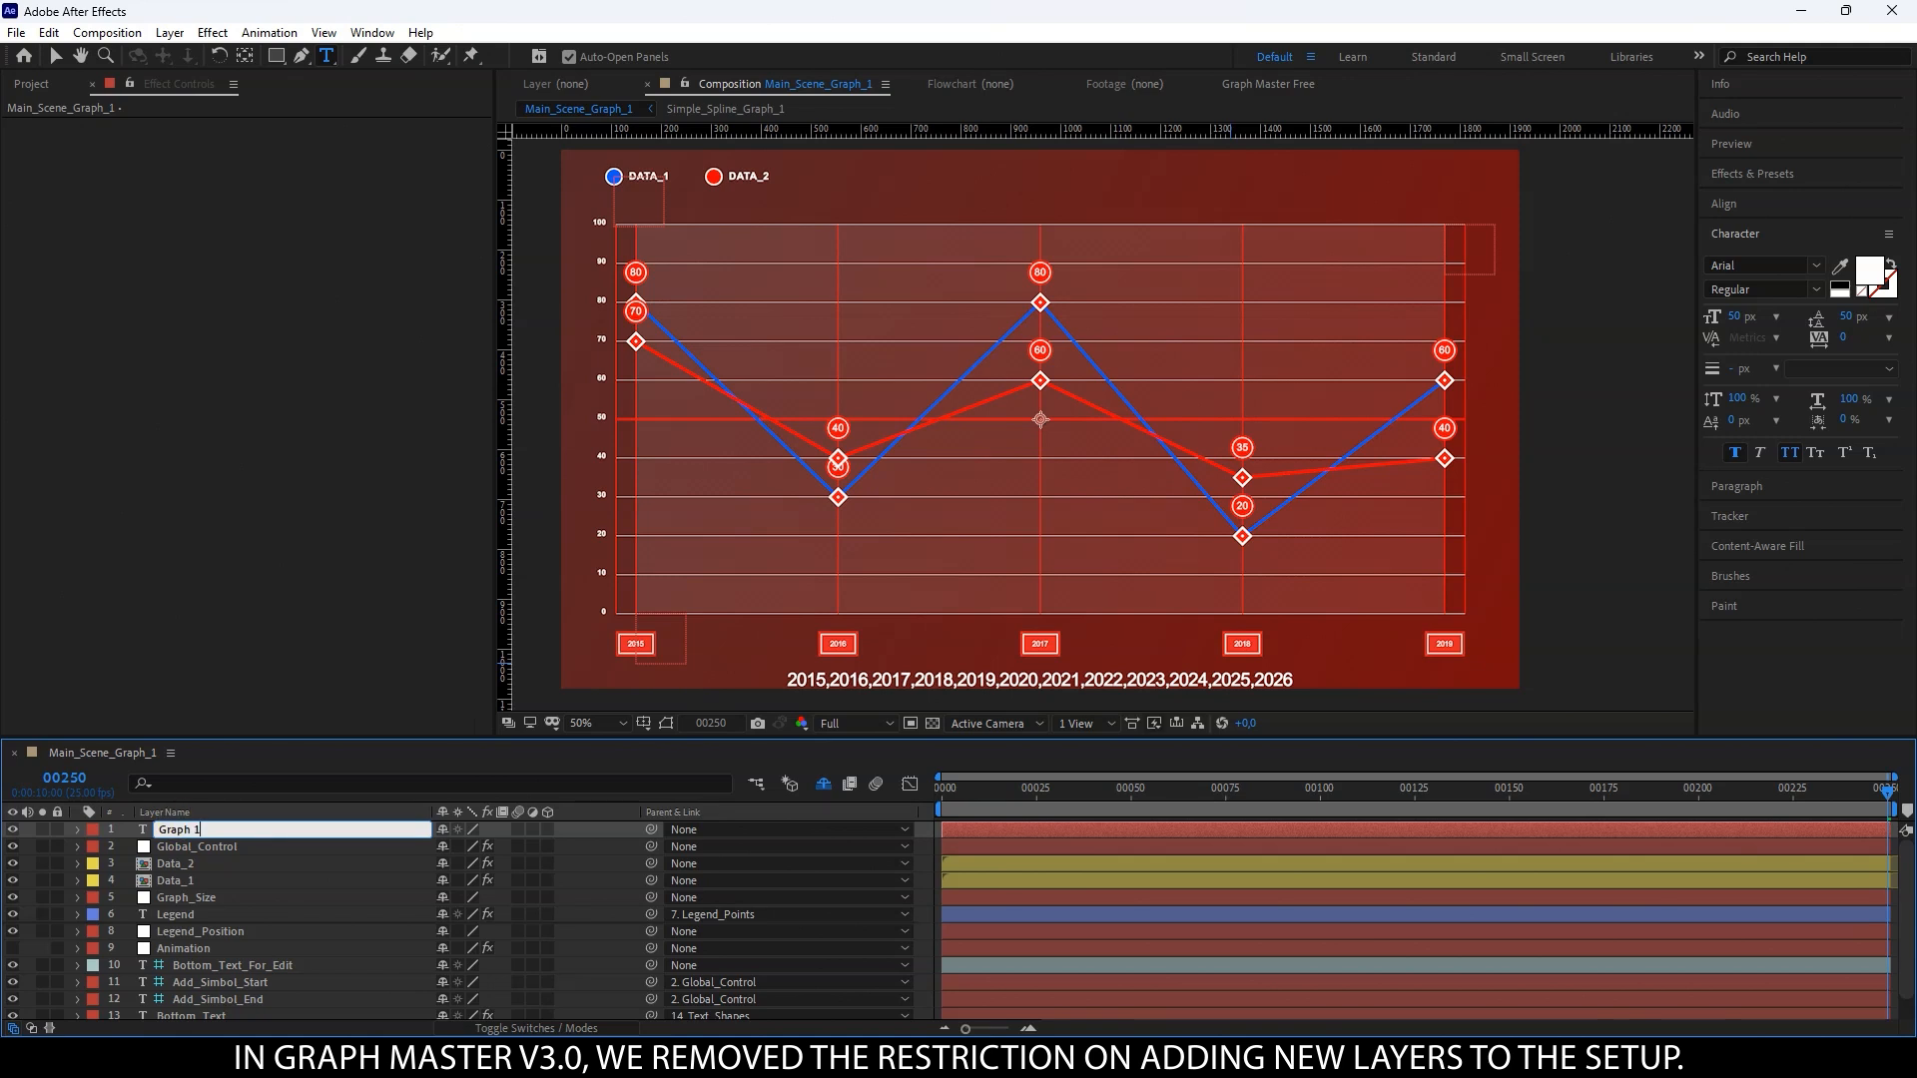
{"action": "key", "text": "Return"}
{"action": "double_click", "coordinate": [177, 829]}
{"action": "type", "text": "GRA"}
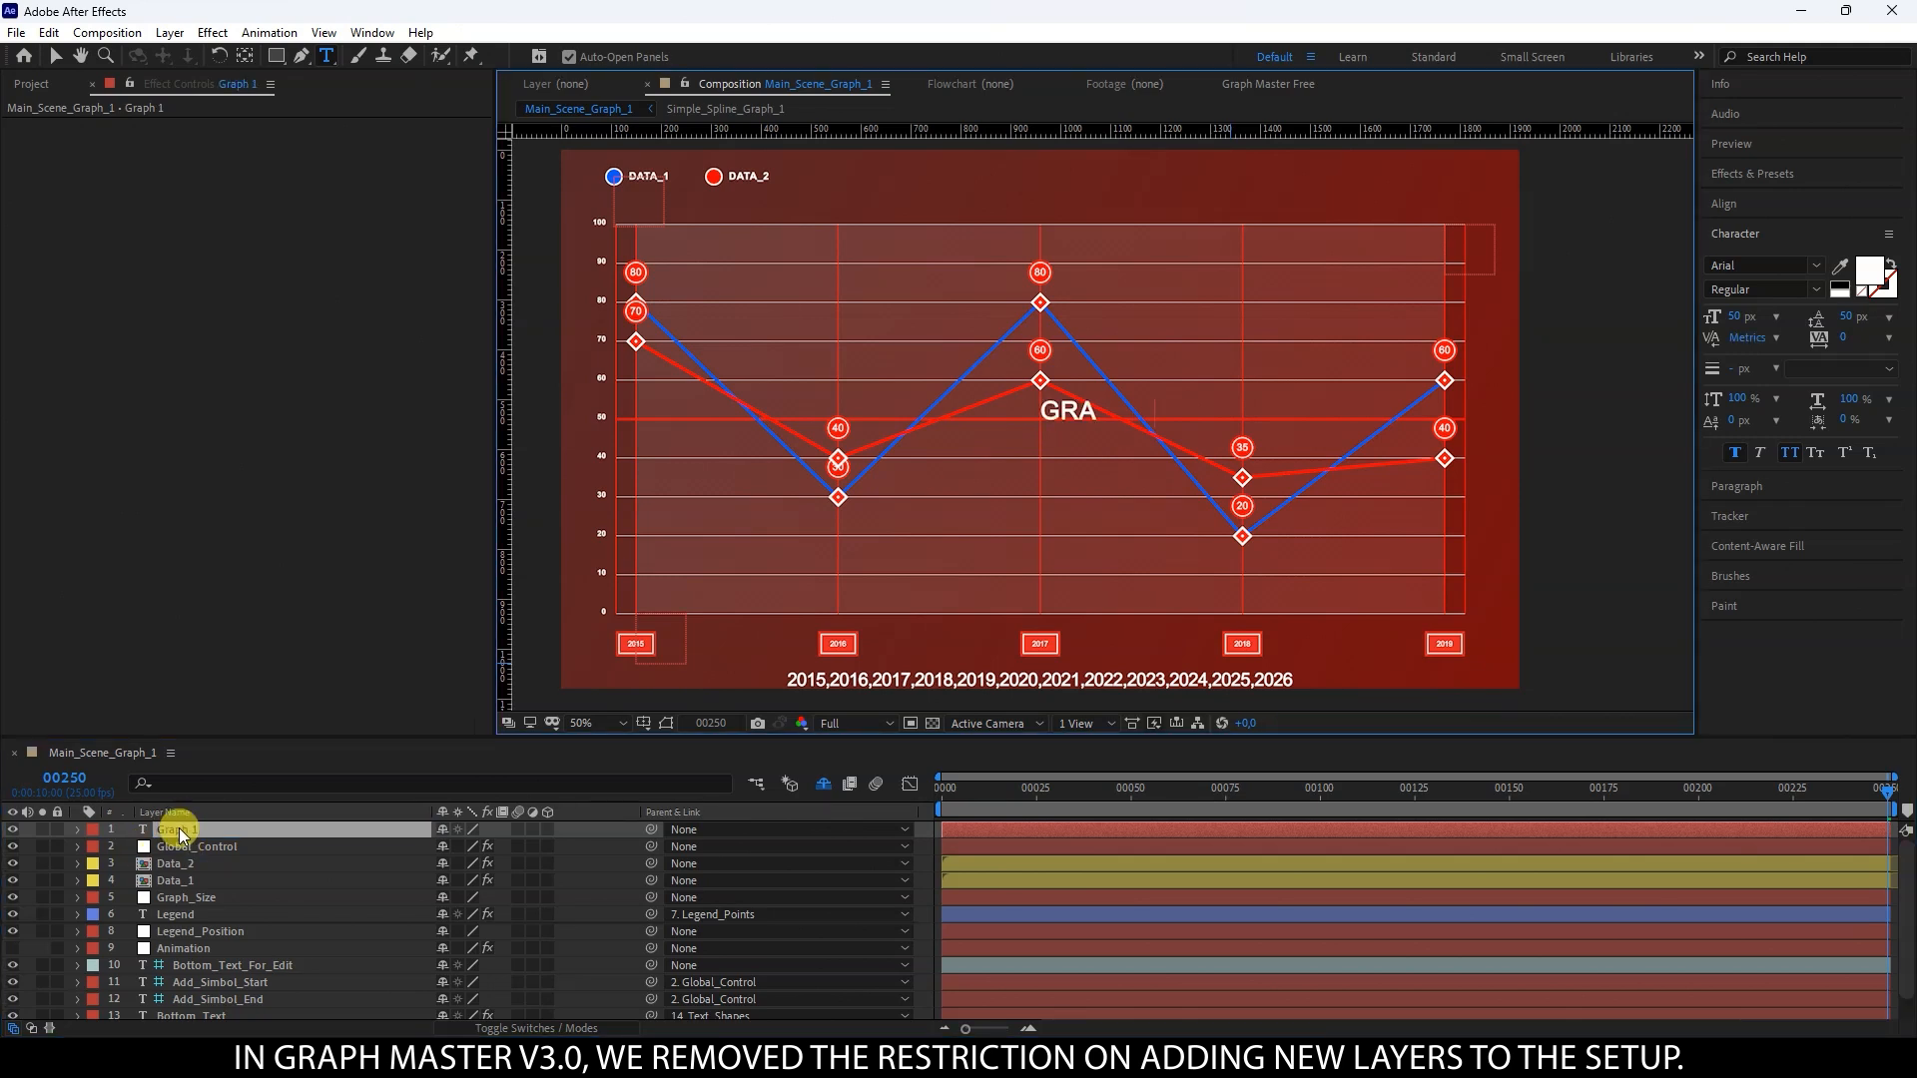
Step: Center-align the GRAPH 1 title and move it above the grid, centered horizontally in the composition
{"action": "left_click", "coordinate": [56, 55]}
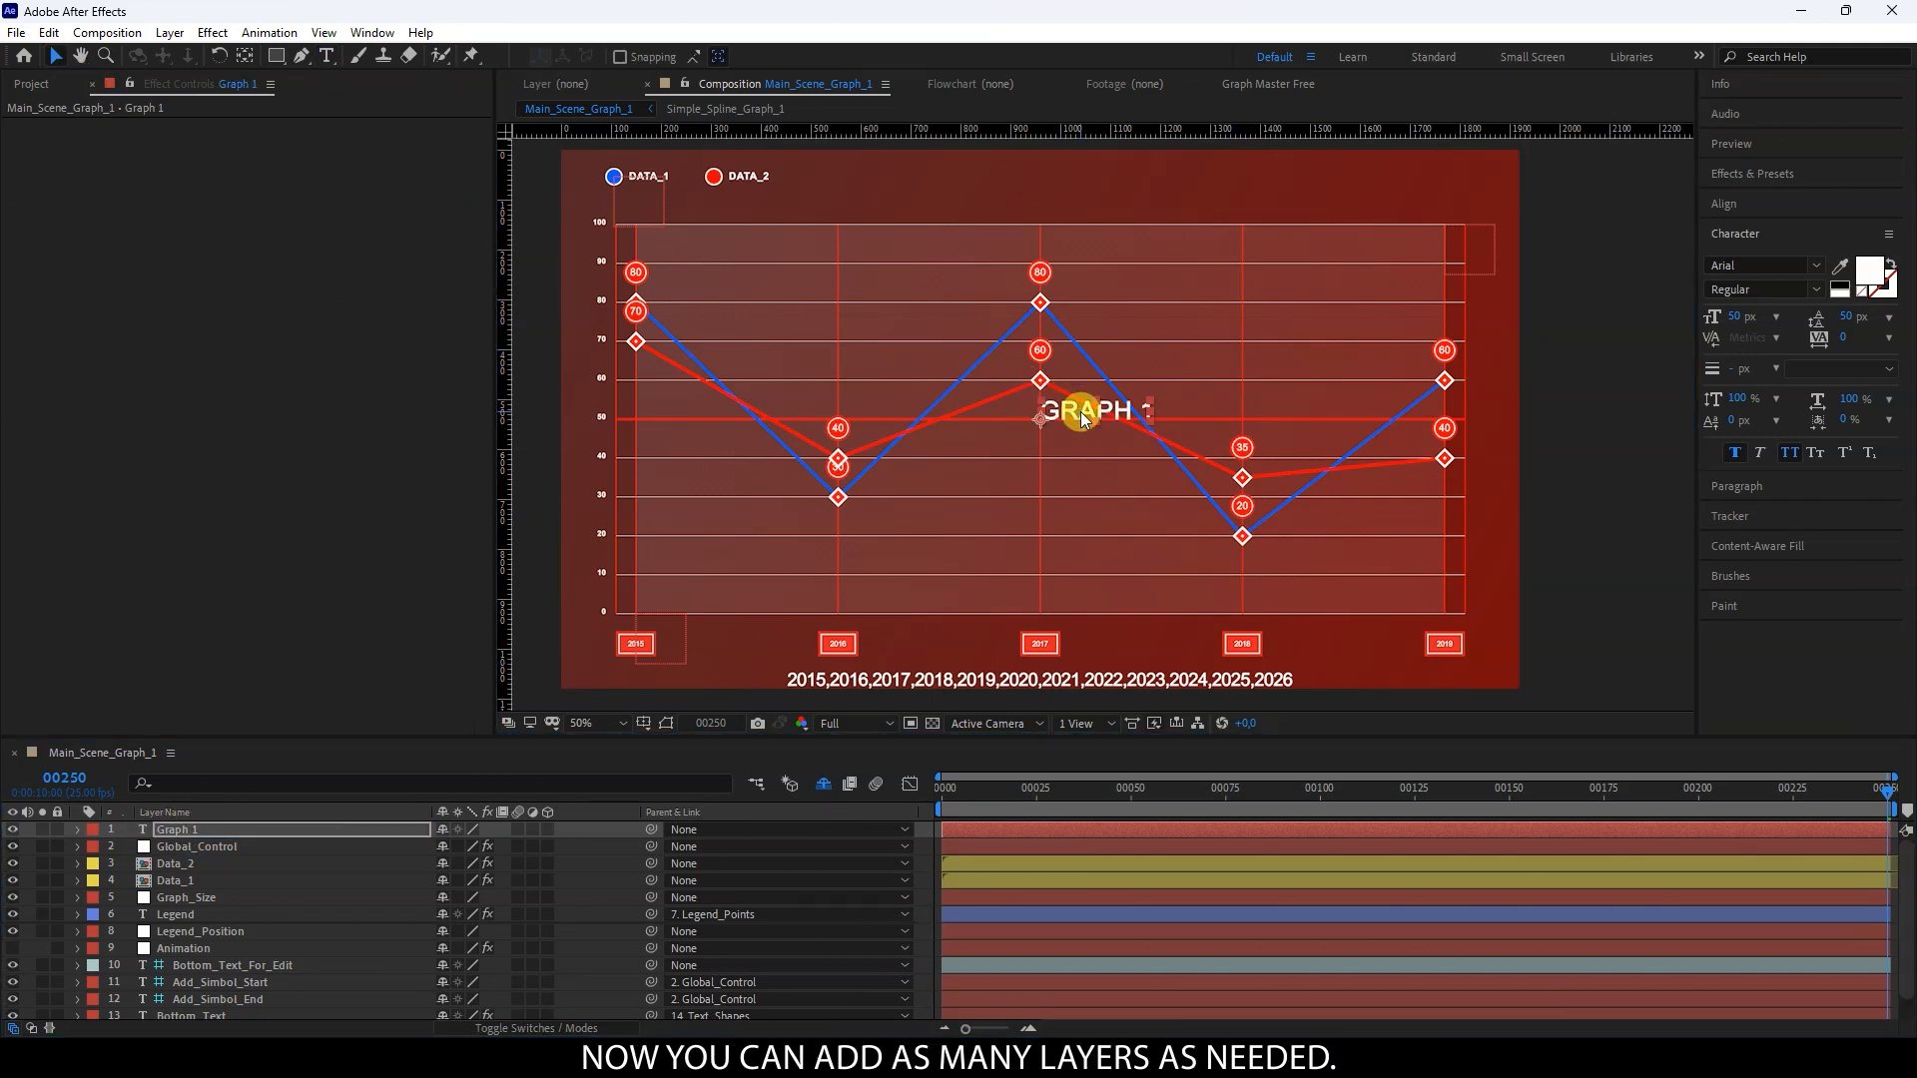
{"action": "left_click", "coordinate": [1745, 487]}
{"action": "left_click_drag", "start_coordinate": [1045, 422], "coordinate": [1045, 189]}
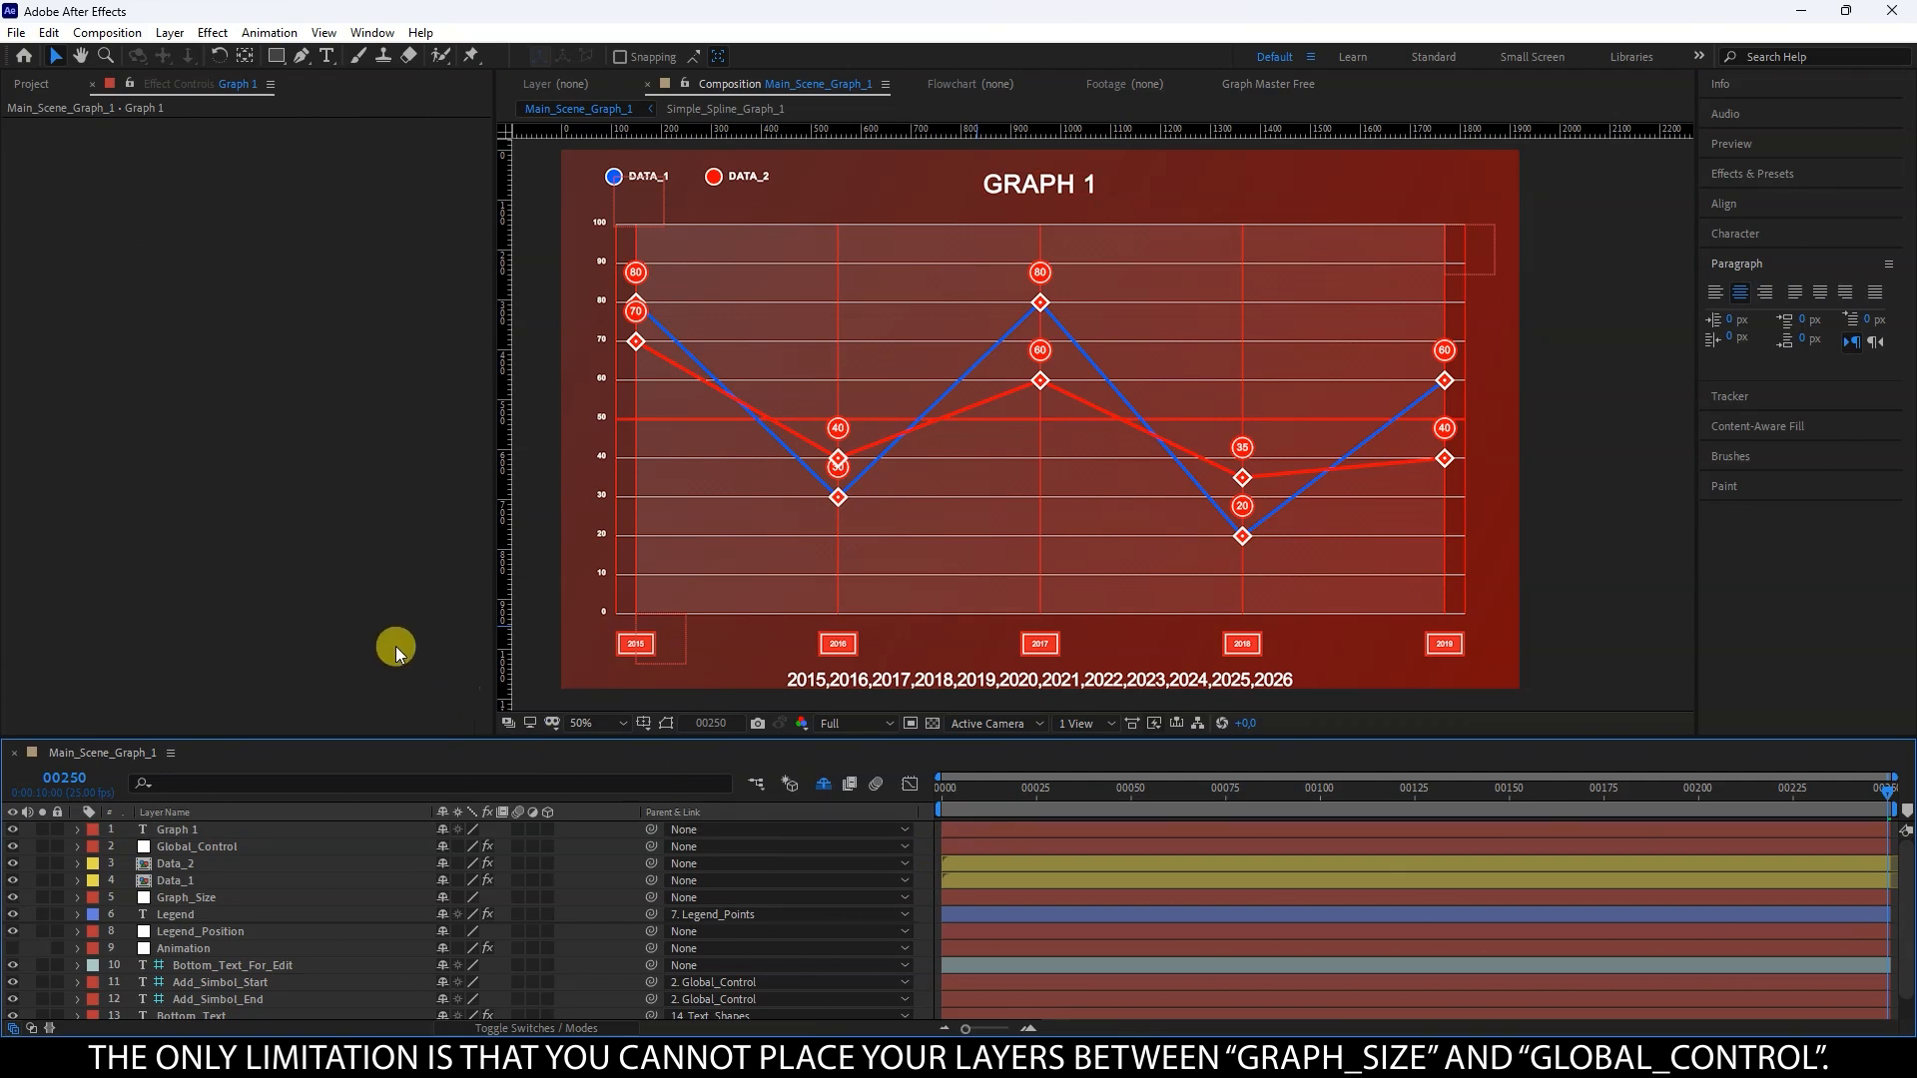
Step: Highlight the range of layers from Global_Control to Graph_Size and clear the selection
{"action": "left_click", "coordinate": [180, 863]}
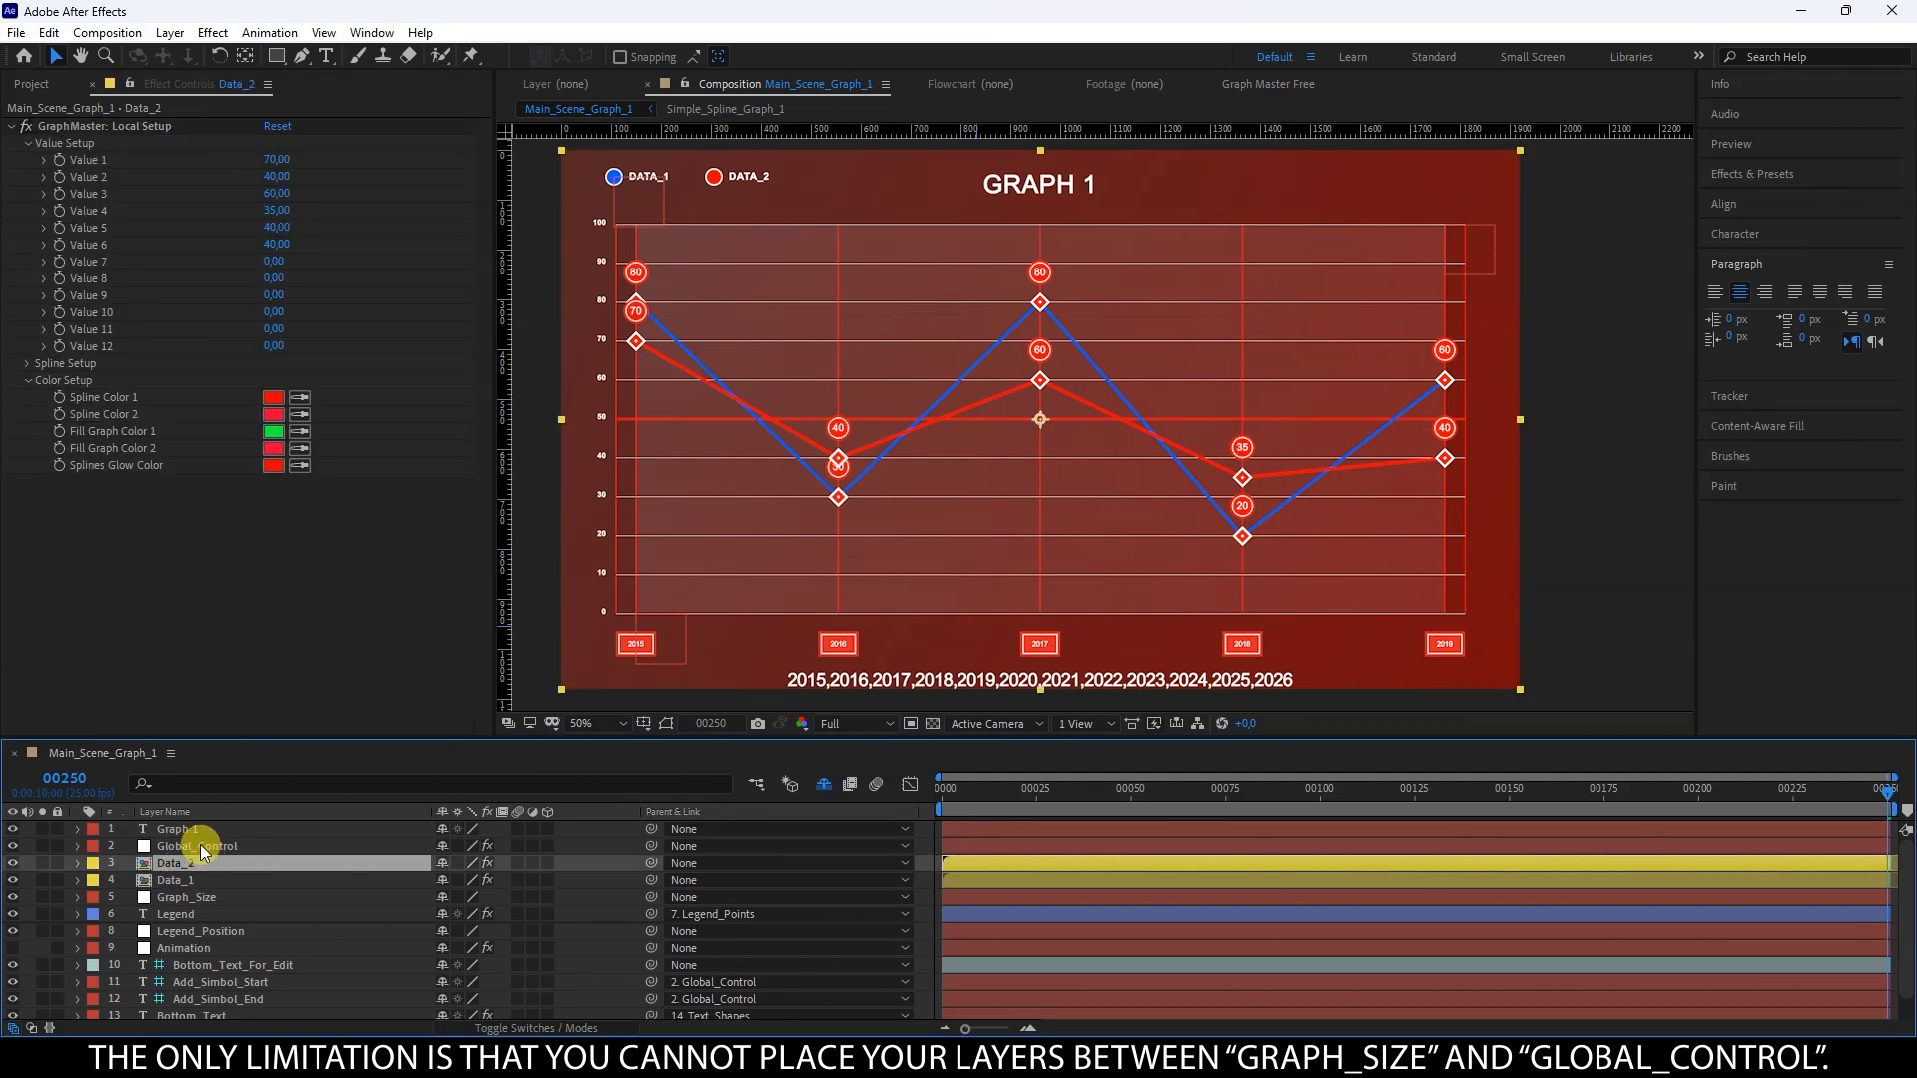
{"action": "left_click", "coordinate": [200, 845]}
{"action": "left_click", "coordinate": [183, 897], "text": "shift"}
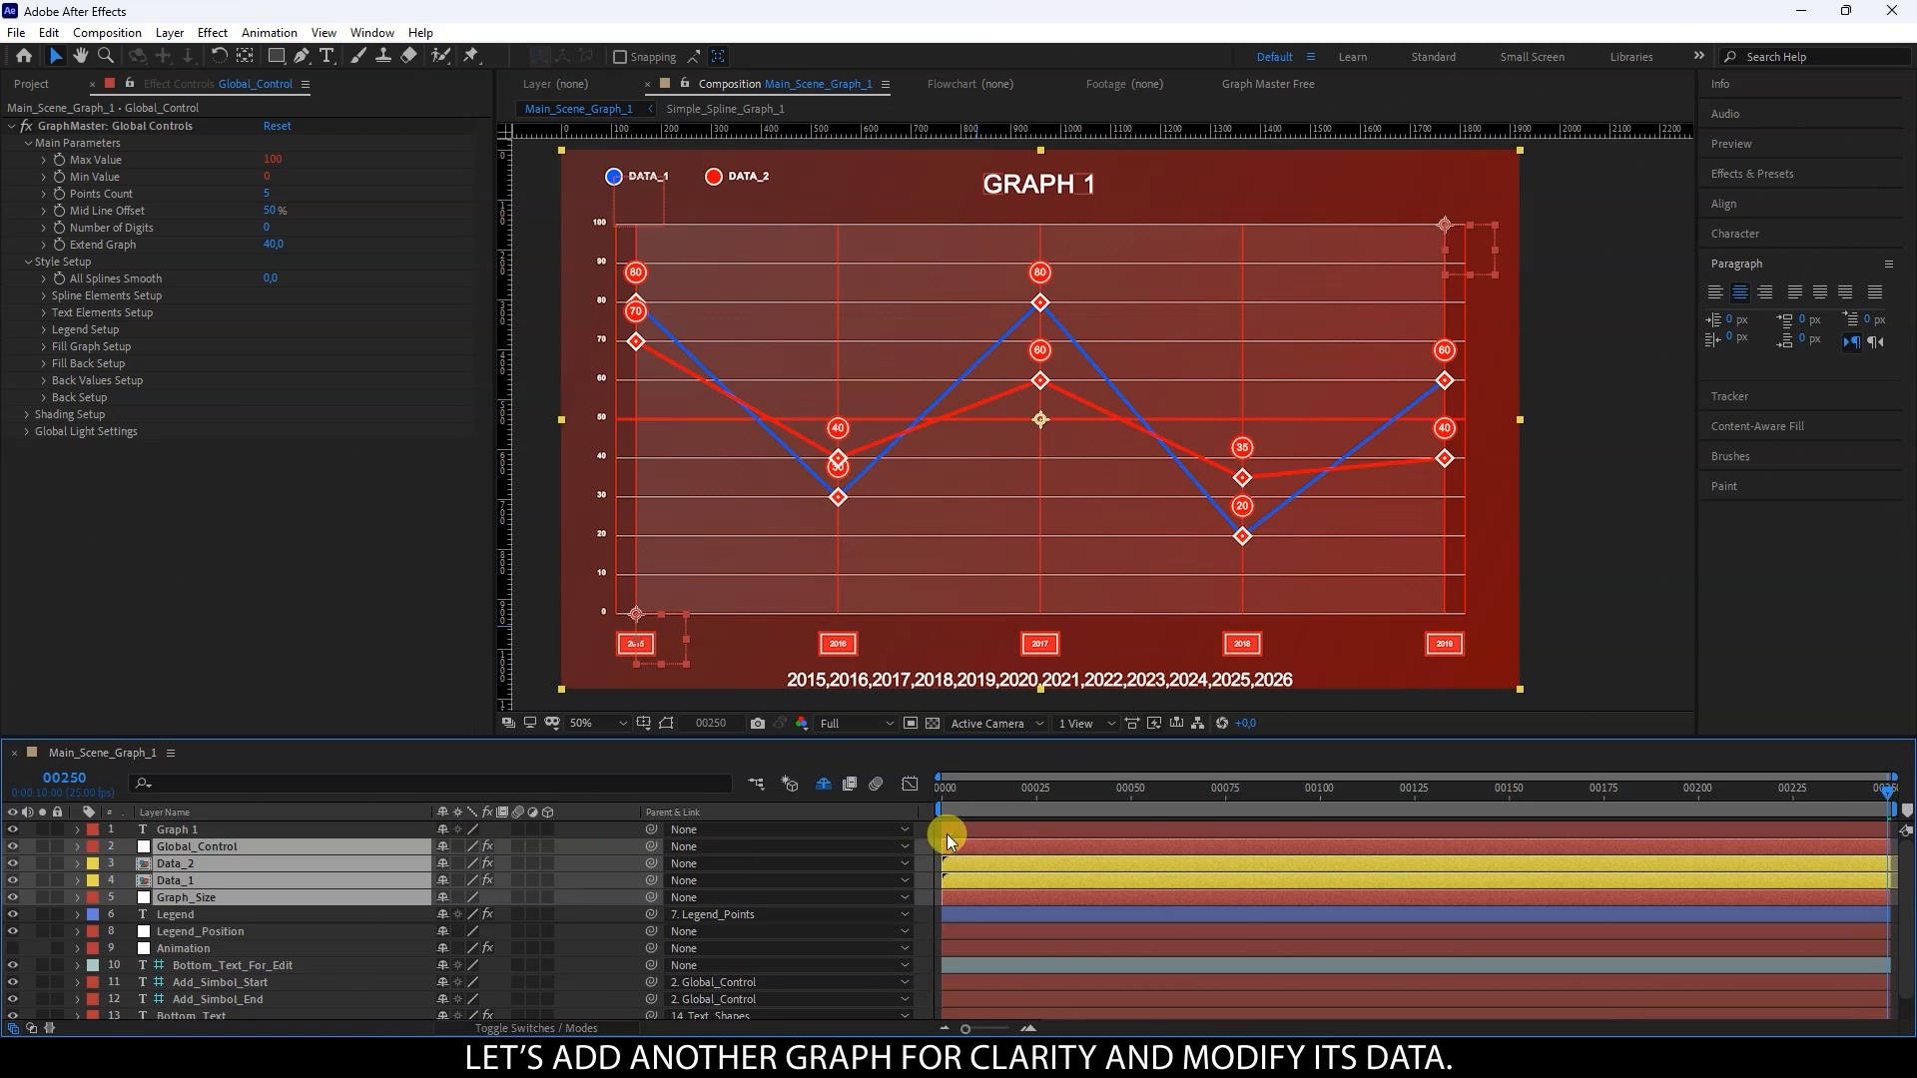
{"action": "left_click", "coordinate": [930, 835]}
{"action": "left_click", "coordinate": [417, 485]}
Step: Duplicate the Data_2 layer to add a third graph
{"action": "left_click", "coordinate": [190, 864]}
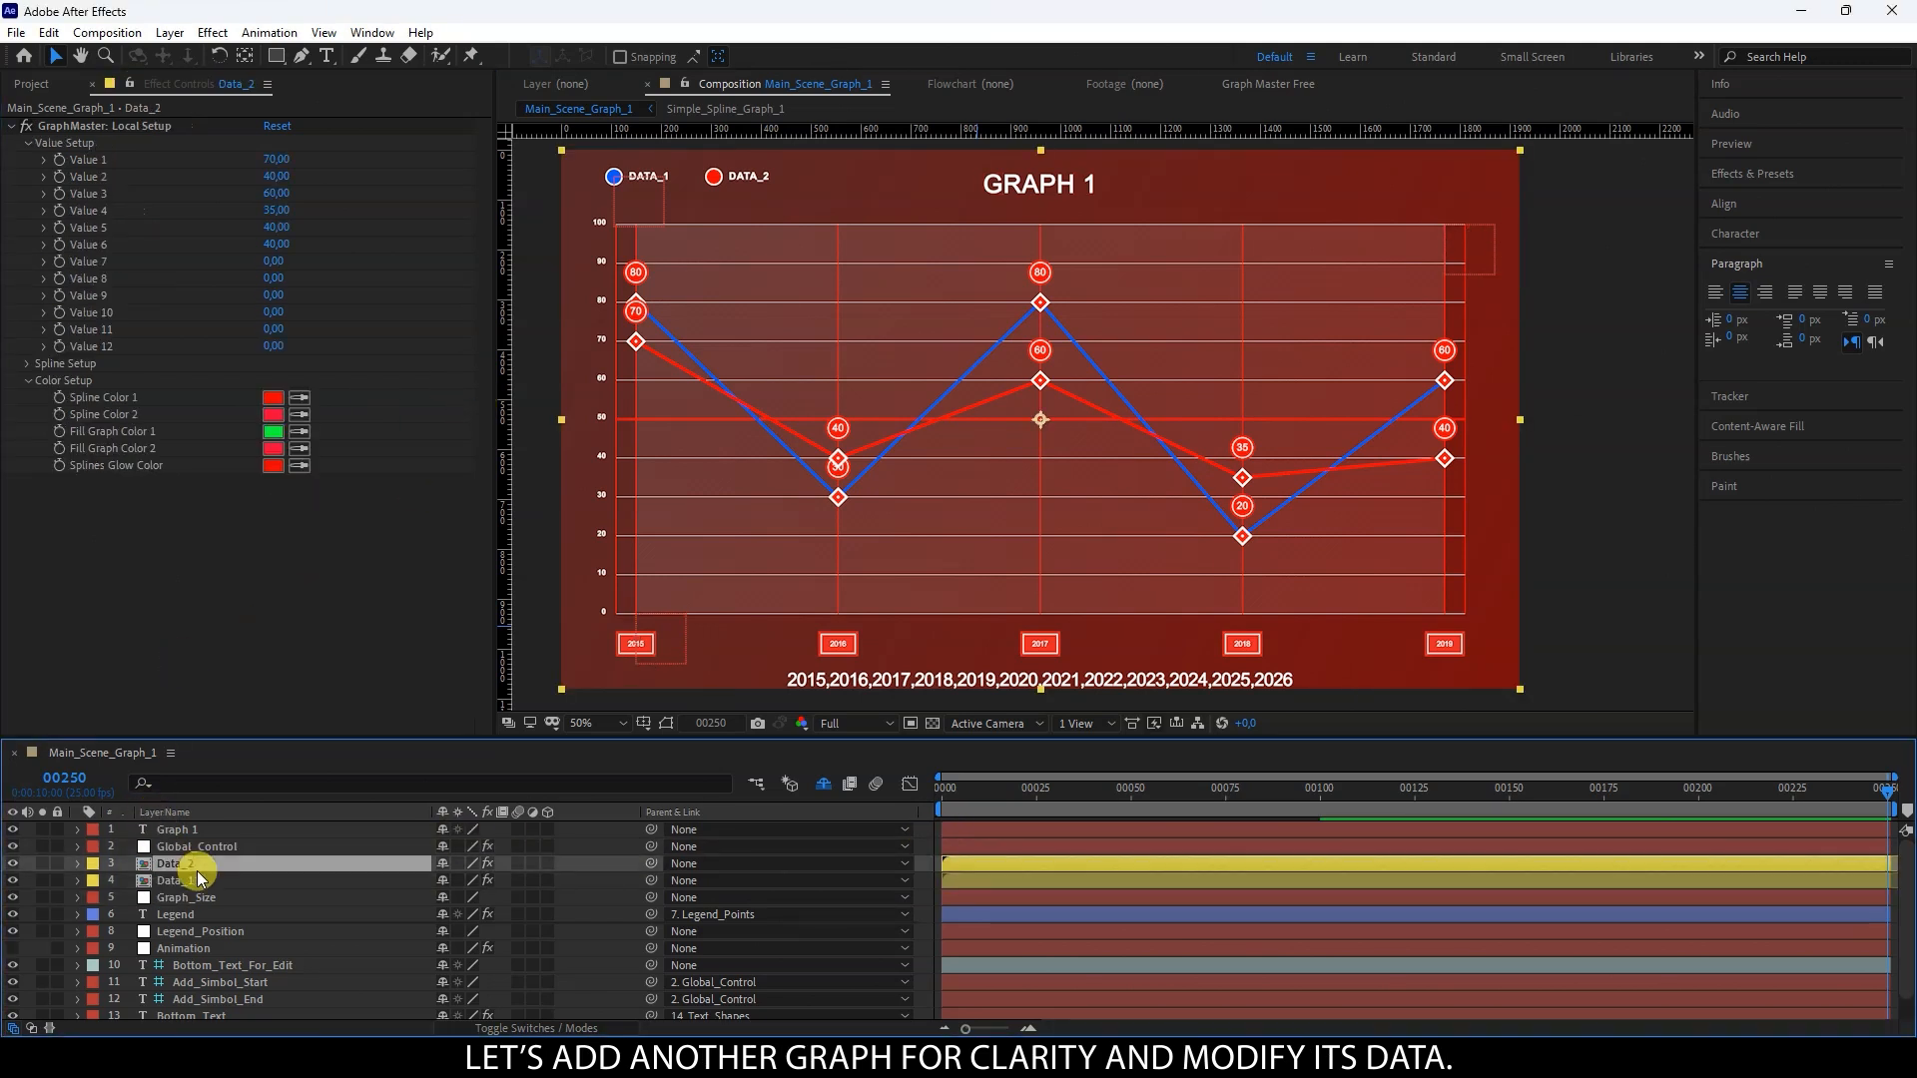
{"action": "key", "text": "ctrl+d"}
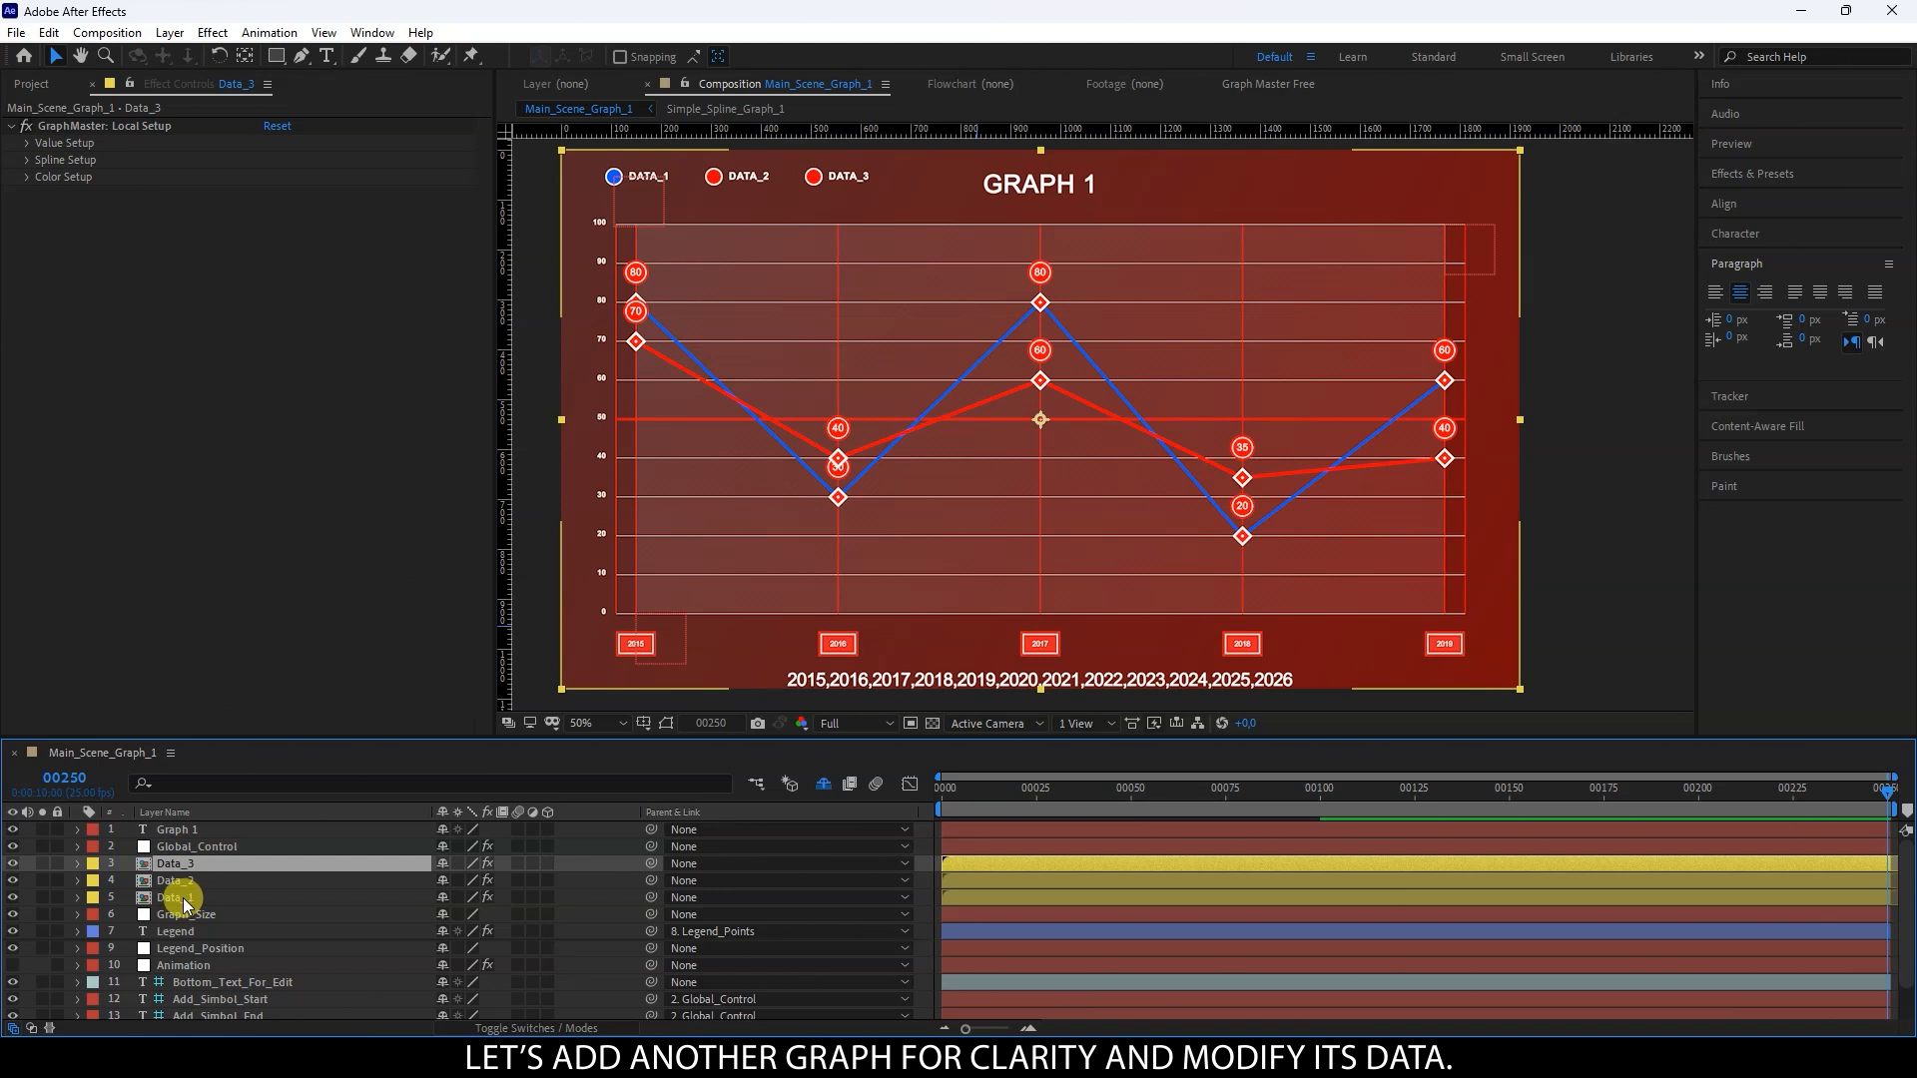
Step: Set Values 1 to 6 of the Data_3 layer to 80, 55, 70, 50, 30 and 20
{"action": "left_click", "coordinate": [27, 143]}
{"action": "left_click", "coordinate": [273, 160]}
{"action": "type", "text": "80"}
{"action": "key", "text": "Tab"}
{"action": "type", "text": "55"}
{"action": "key", "text": "Tab"}
{"action": "type", "text": "70"}
{"action": "key", "text": "Tab"}
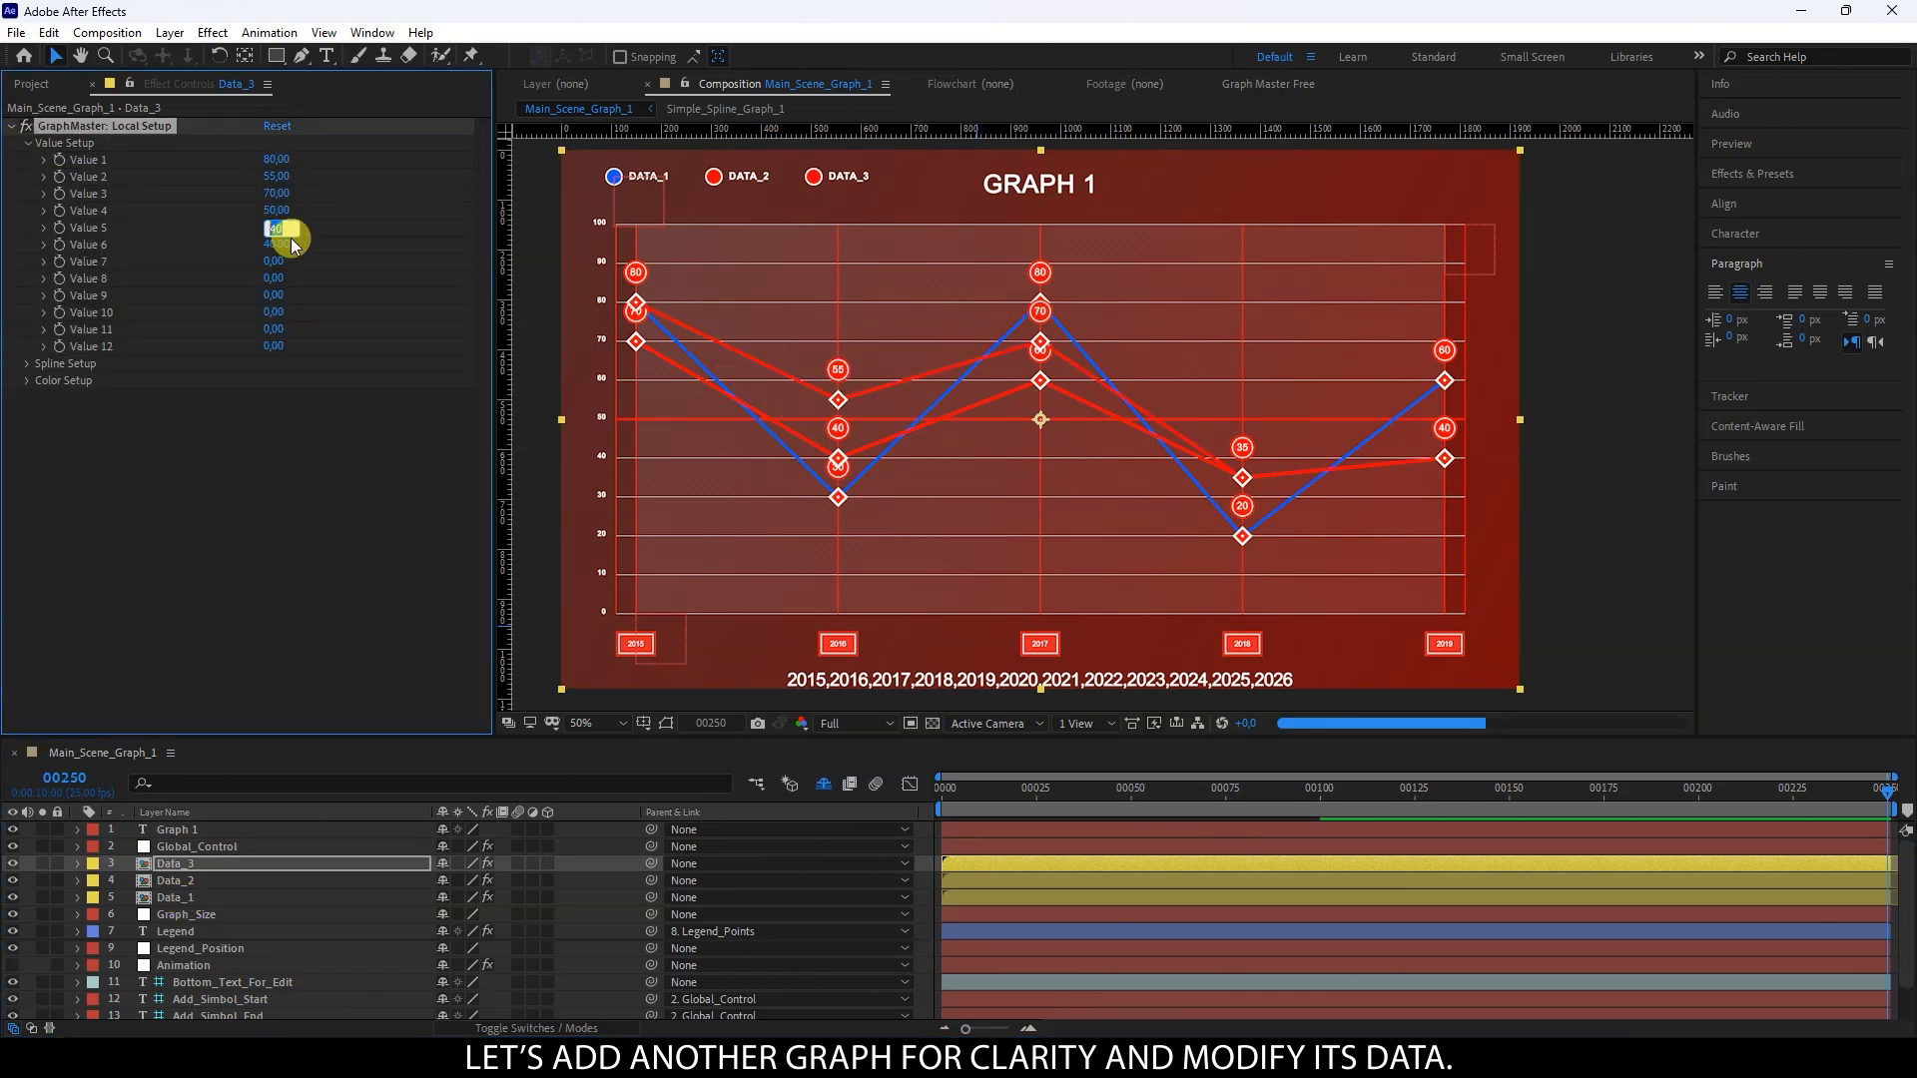
{"action": "type", "text": "30"}
{"action": "key", "text": "Tab"}
{"action": "type", "text": "20"}
{"action": "left_click", "coordinate": [201, 861]}
Step: Change Spline Color 1 of the Data_3 layer to green
{"action": "left_click", "coordinate": [26, 380]}
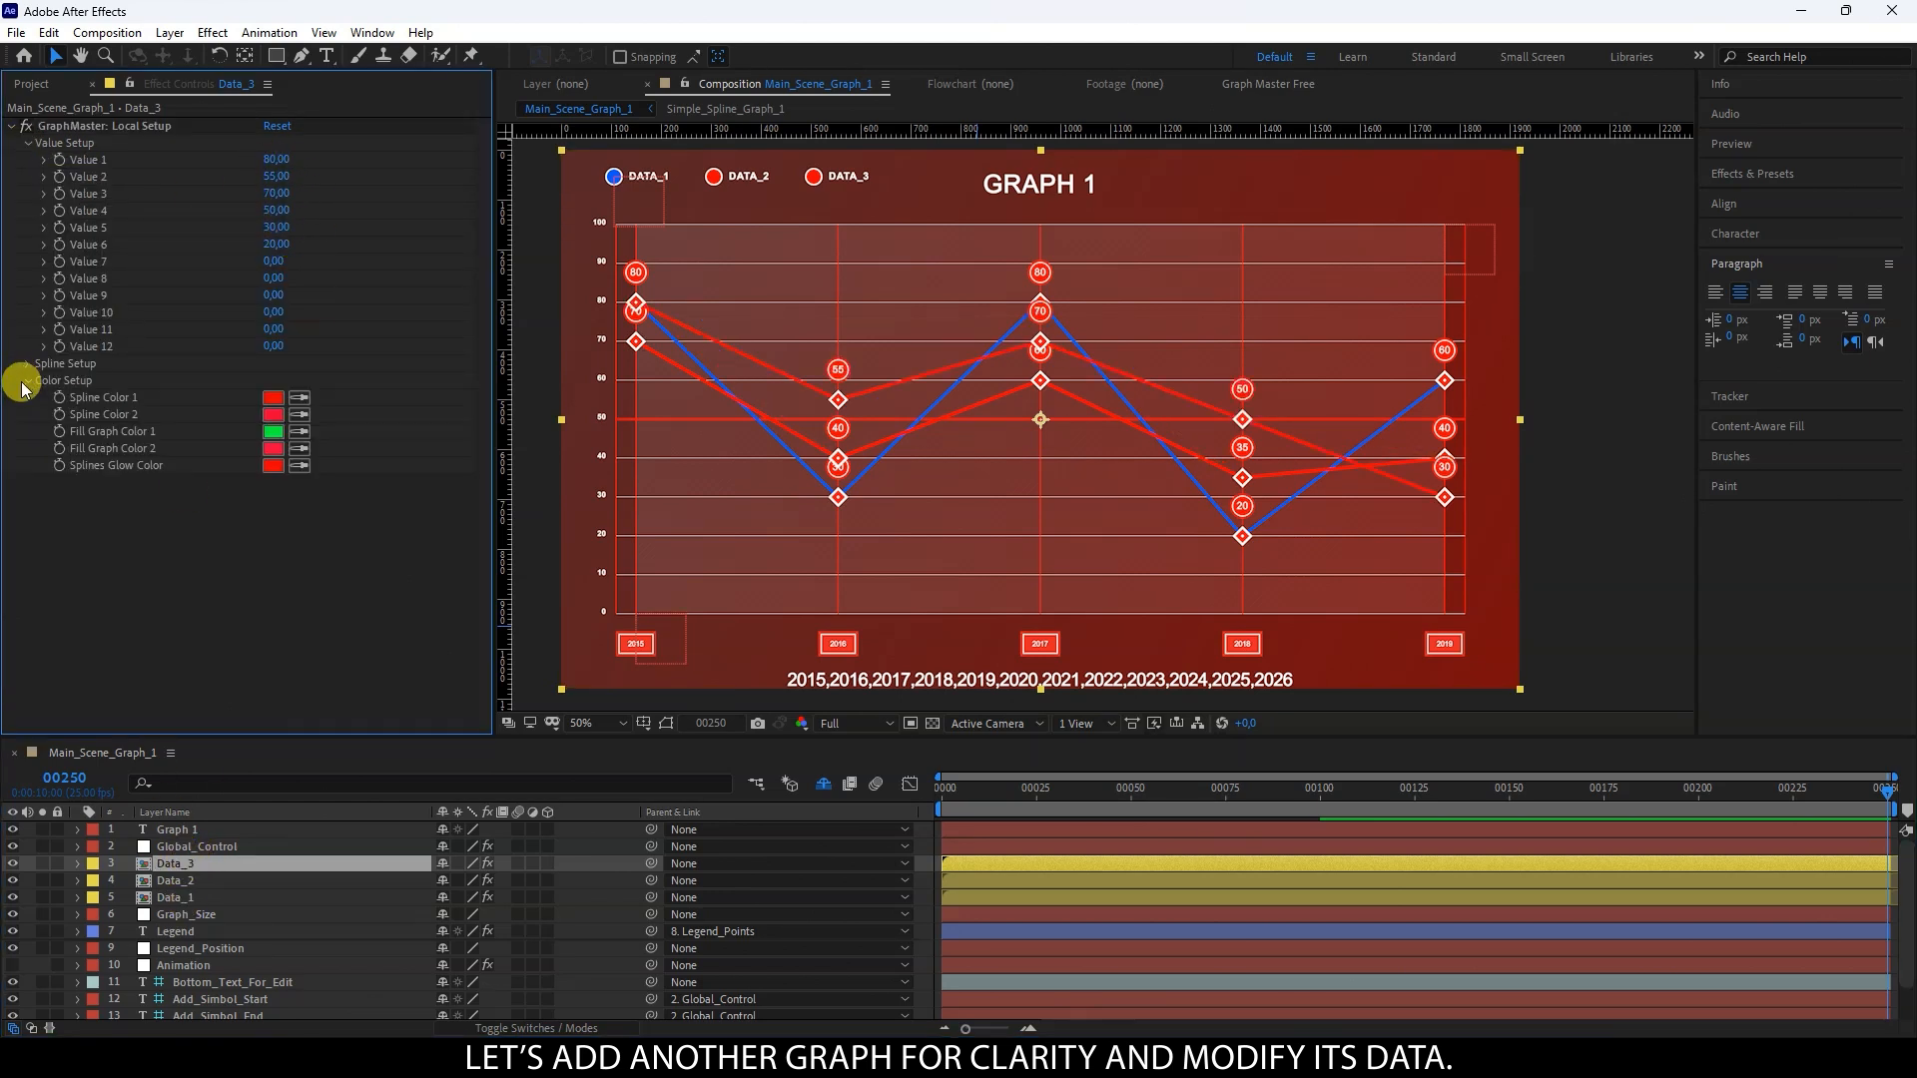
{"action": "left_click", "coordinate": [273, 397]}
{"action": "left_click", "coordinate": [1348, 708]}
{"action": "left_click", "coordinate": [1507, 545]}
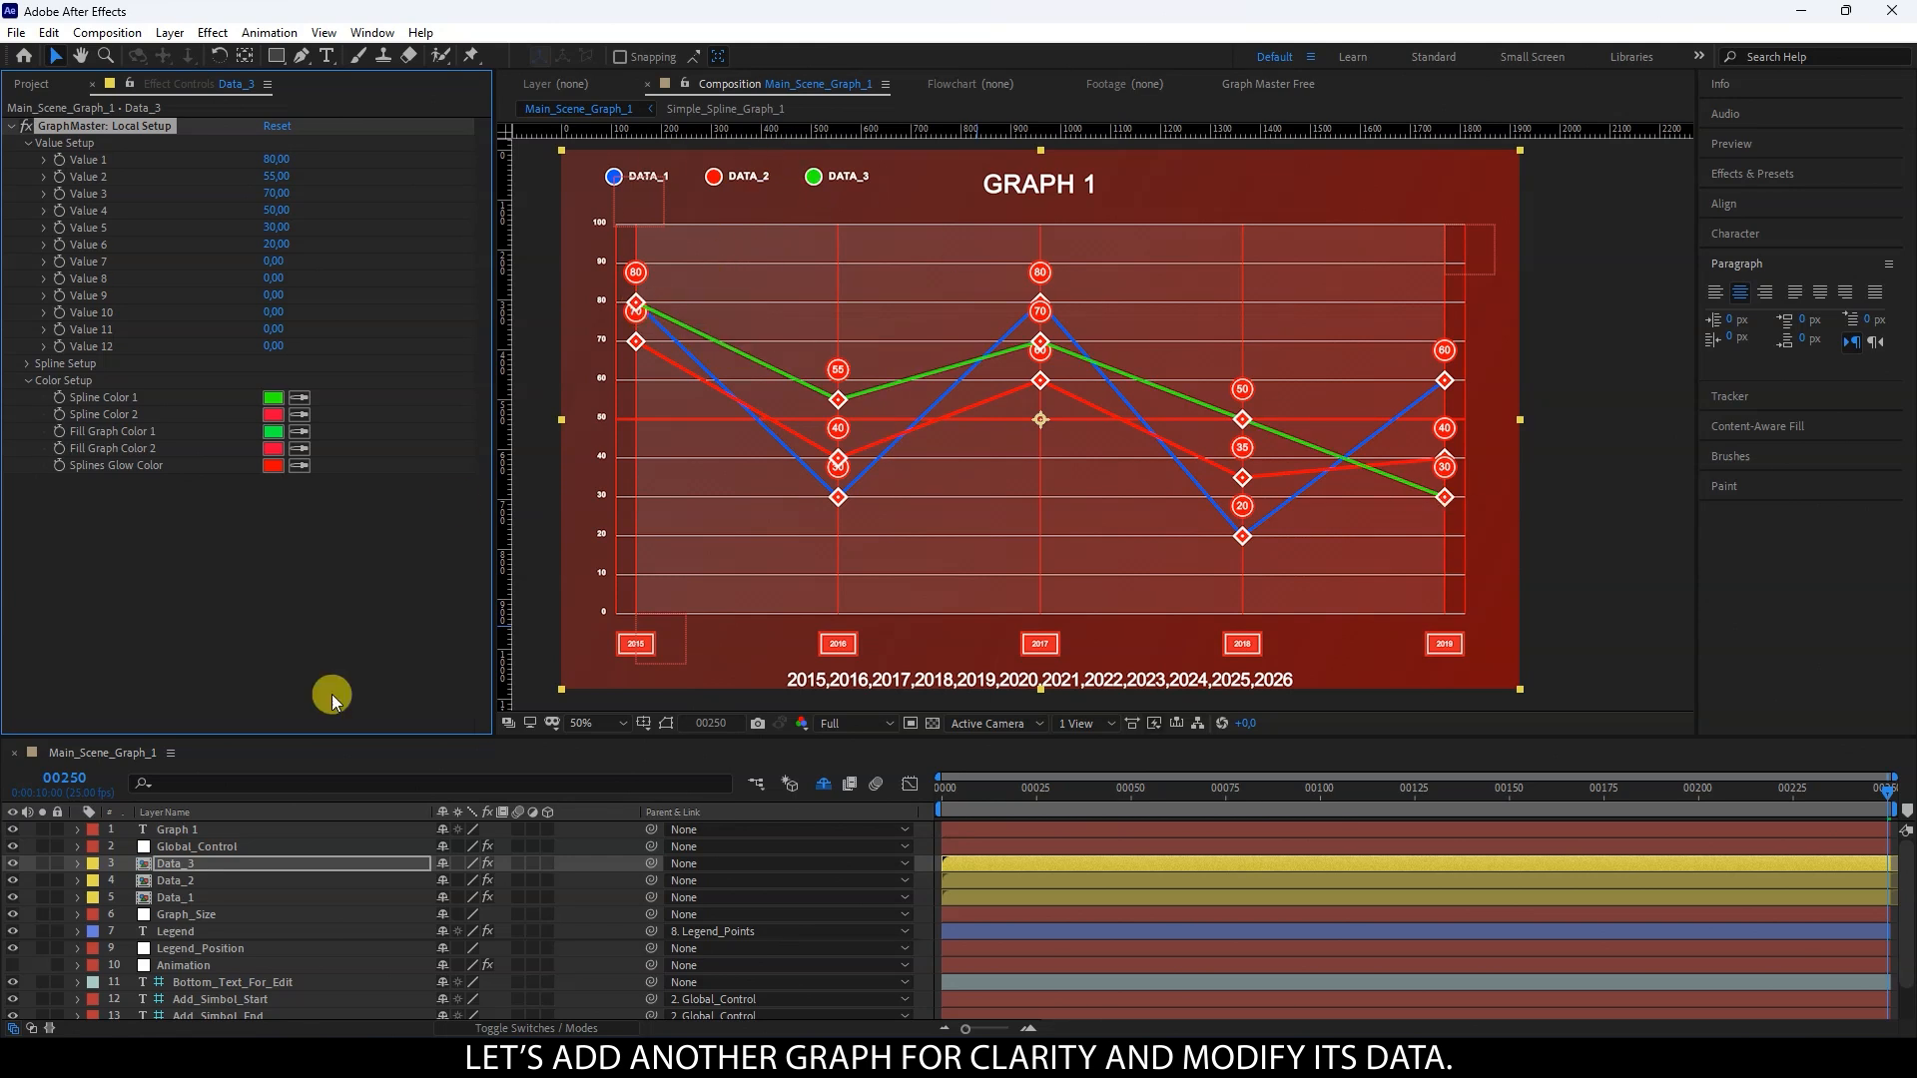
Step: Set Spline Shapes Offset to 0 in the Global_Control layer's spline elements settings
{"action": "left_click", "coordinate": [193, 846]}
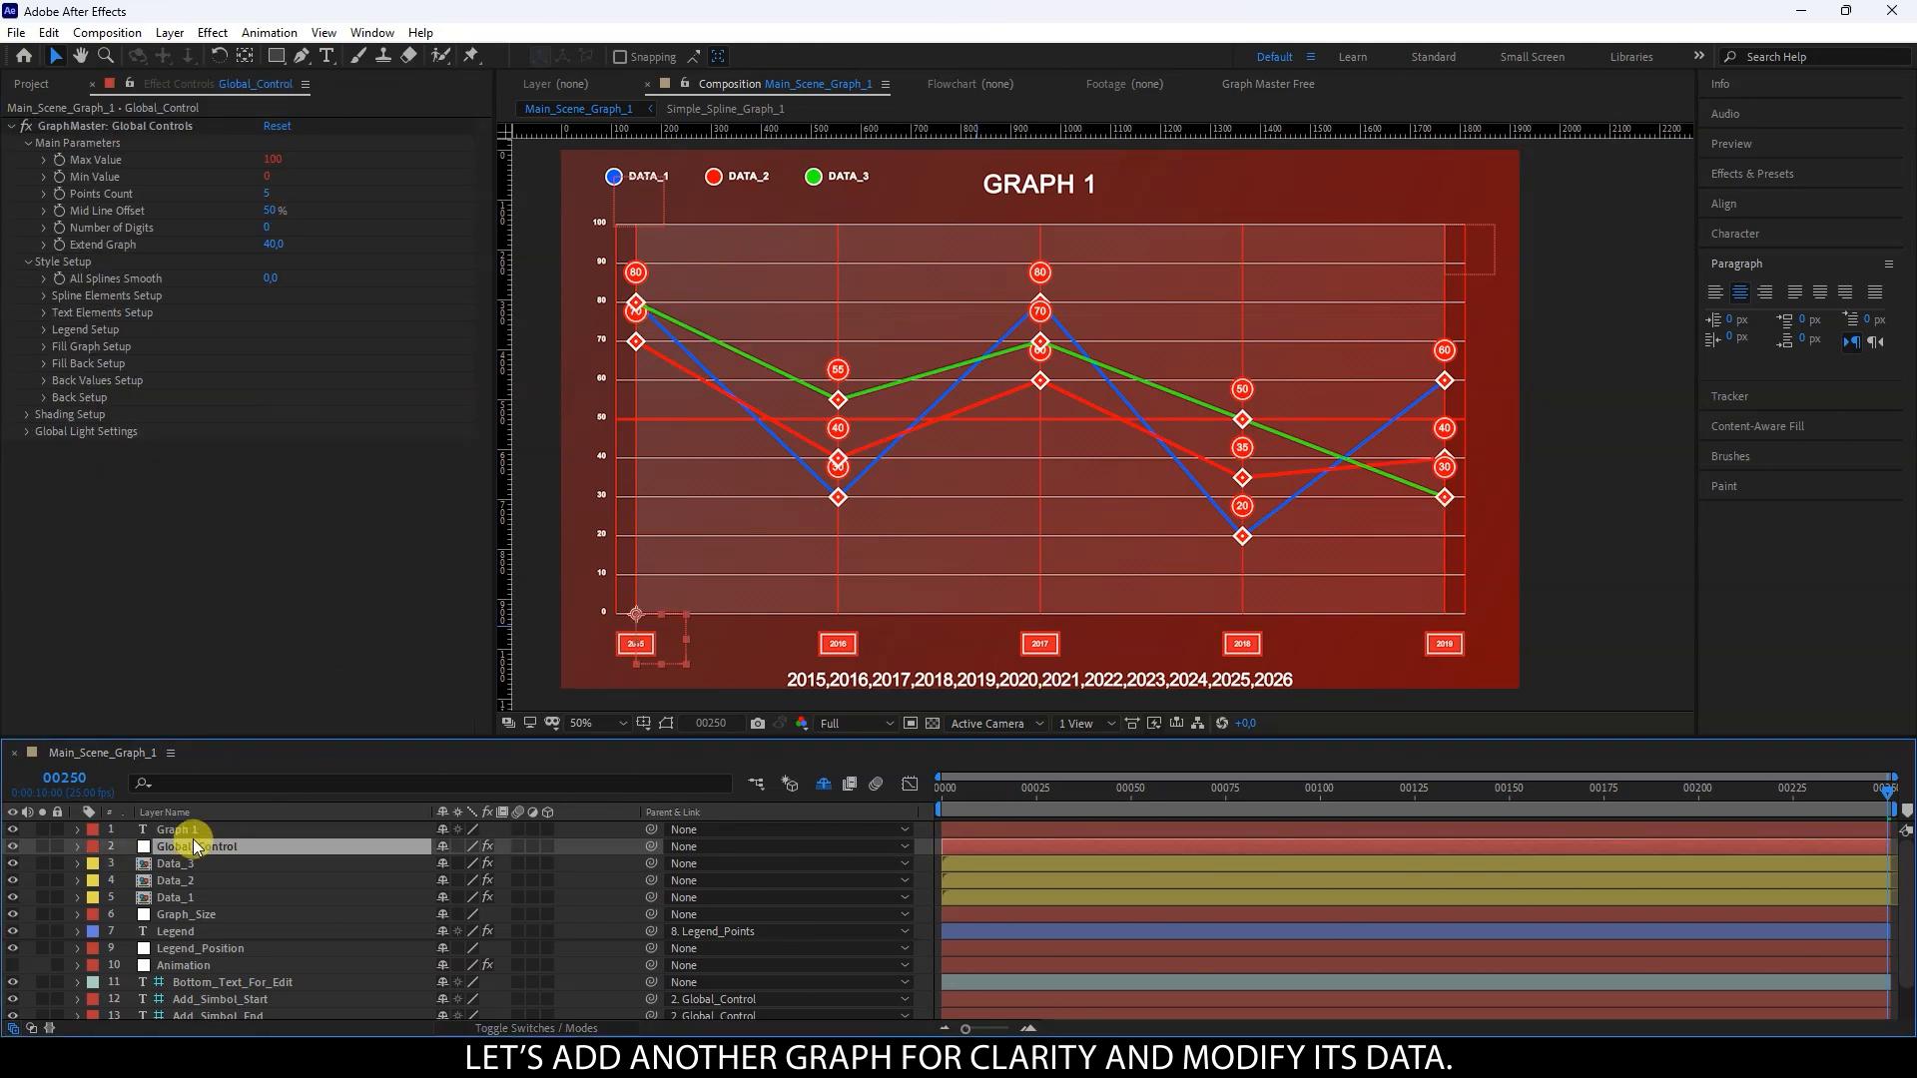
{"action": "left_click", "coordinate": [44, 298]}
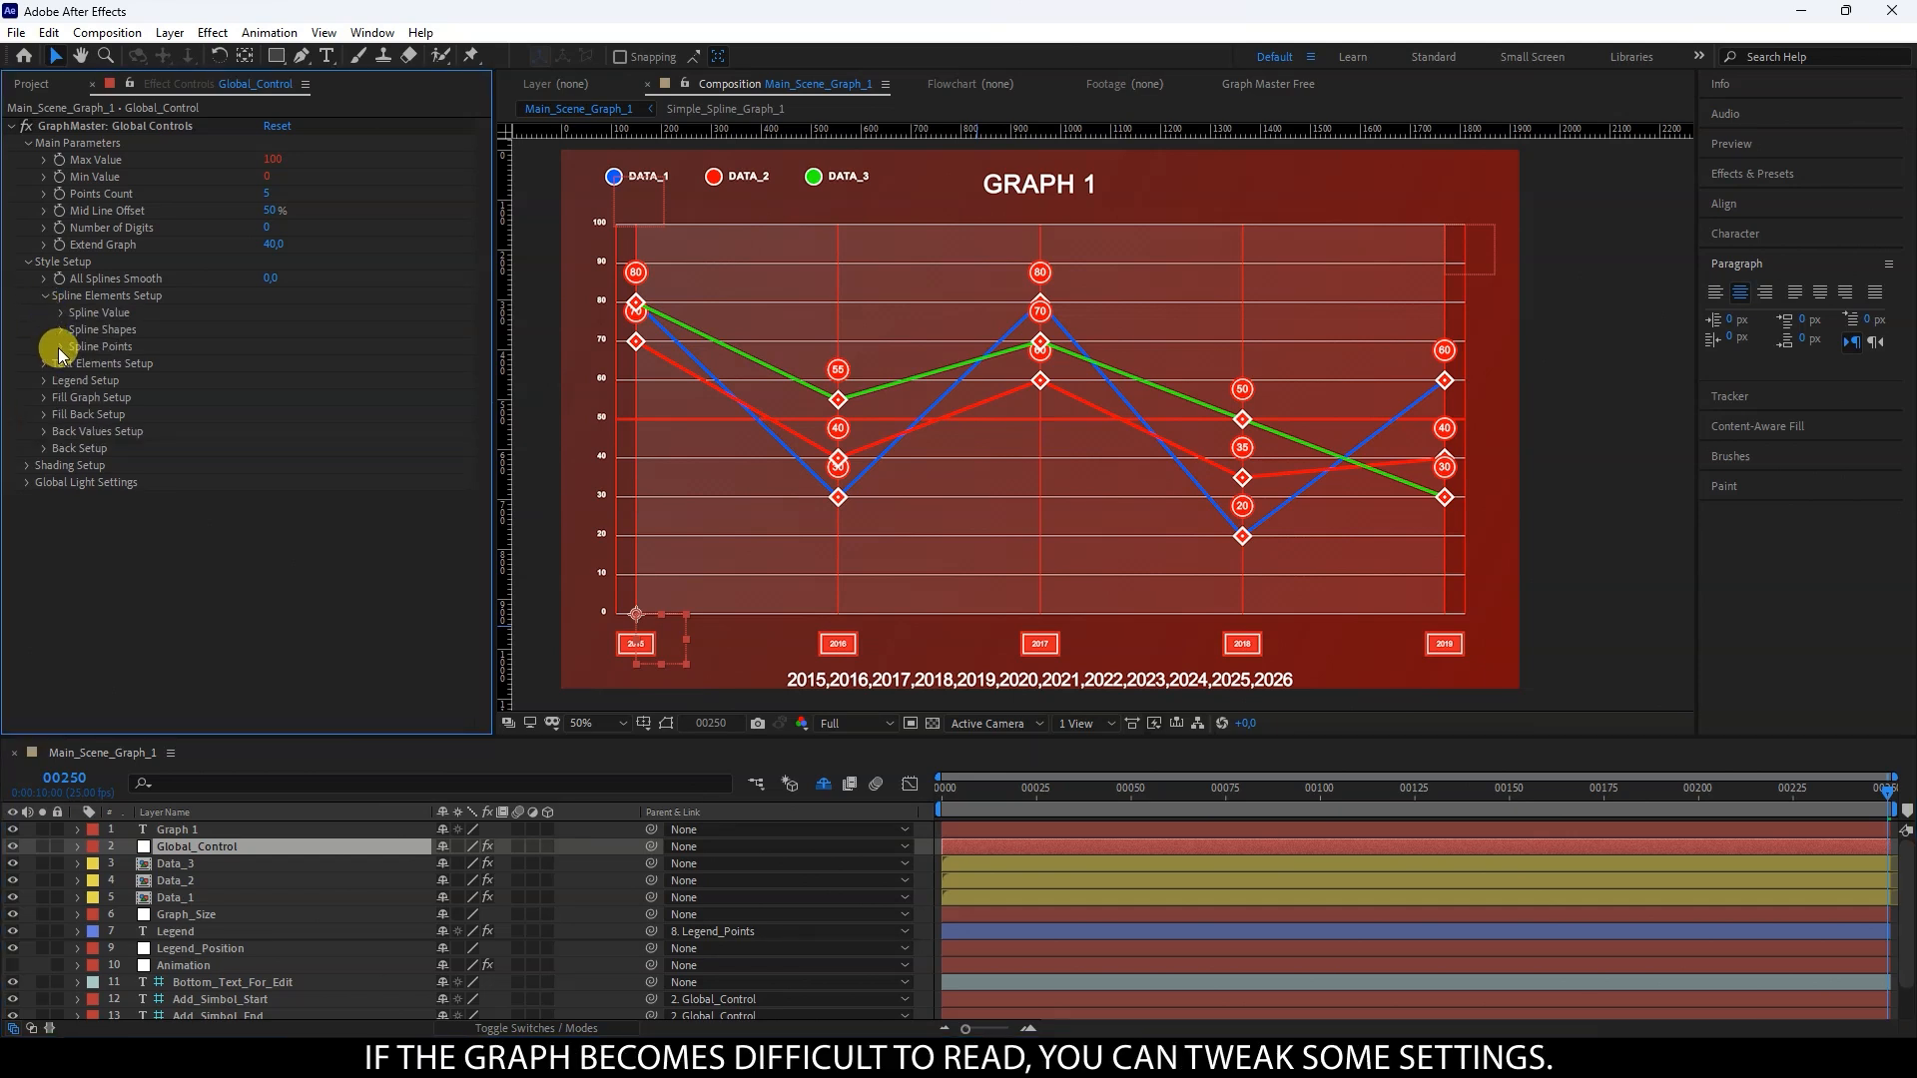
{"action": "left_click", "coordinate": [58, 313]}
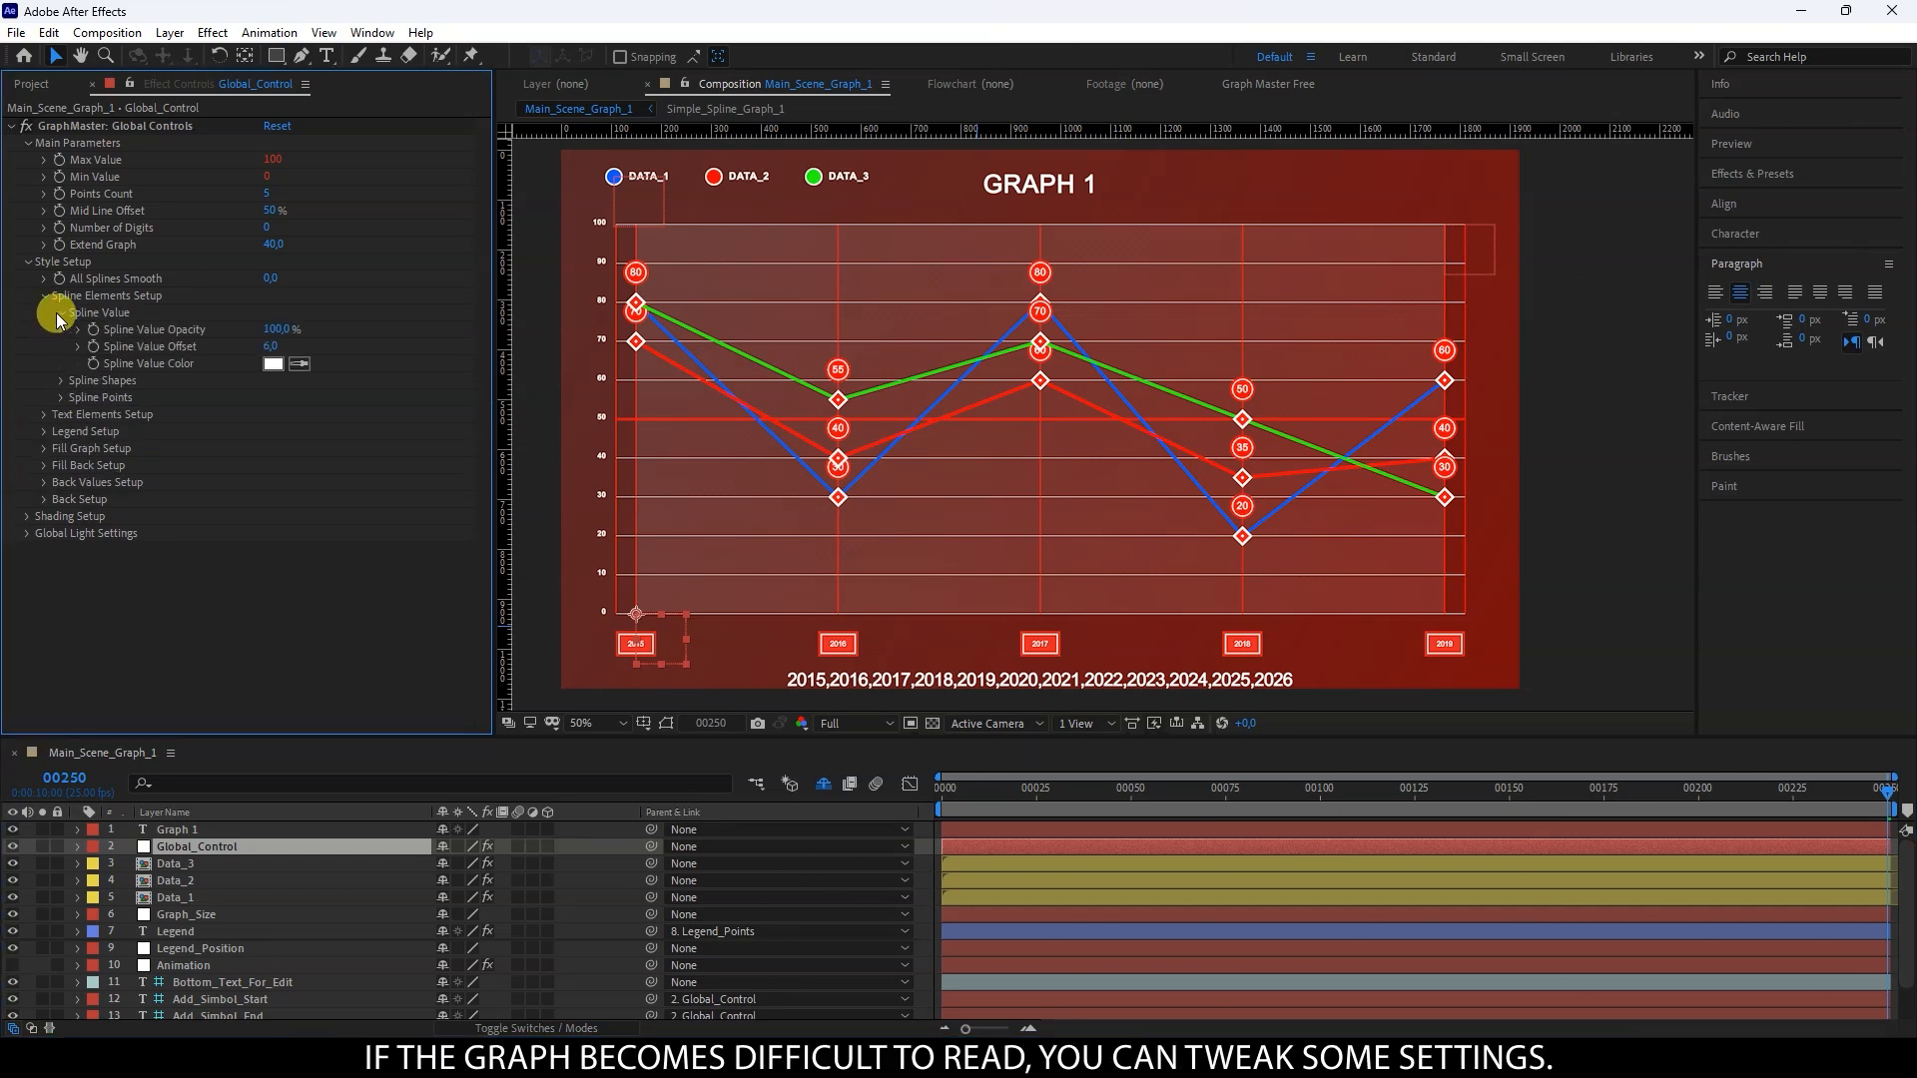
{"action": "left_click", "coordinate": [61, 379]}
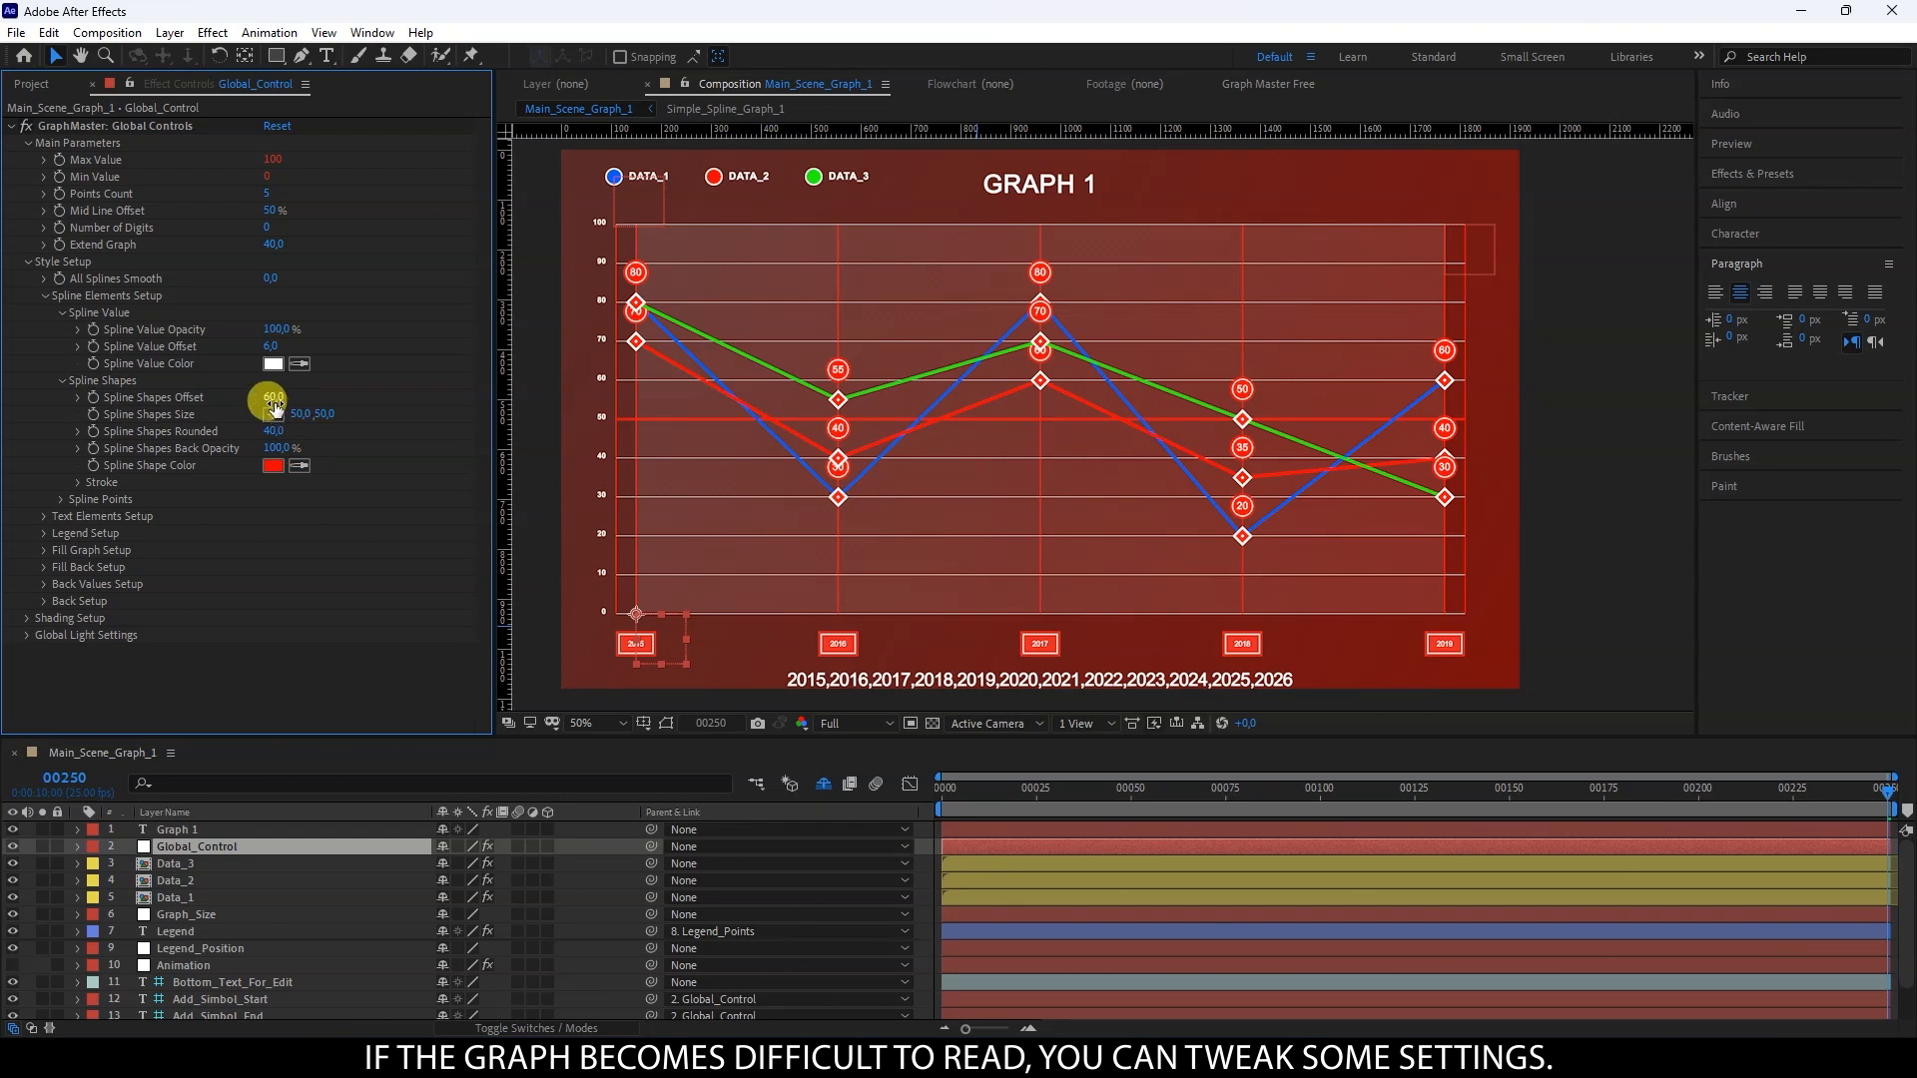
{"action": "left_click_drag", "start_coordinate": [274, 407], "coordinate": [309, 406]}
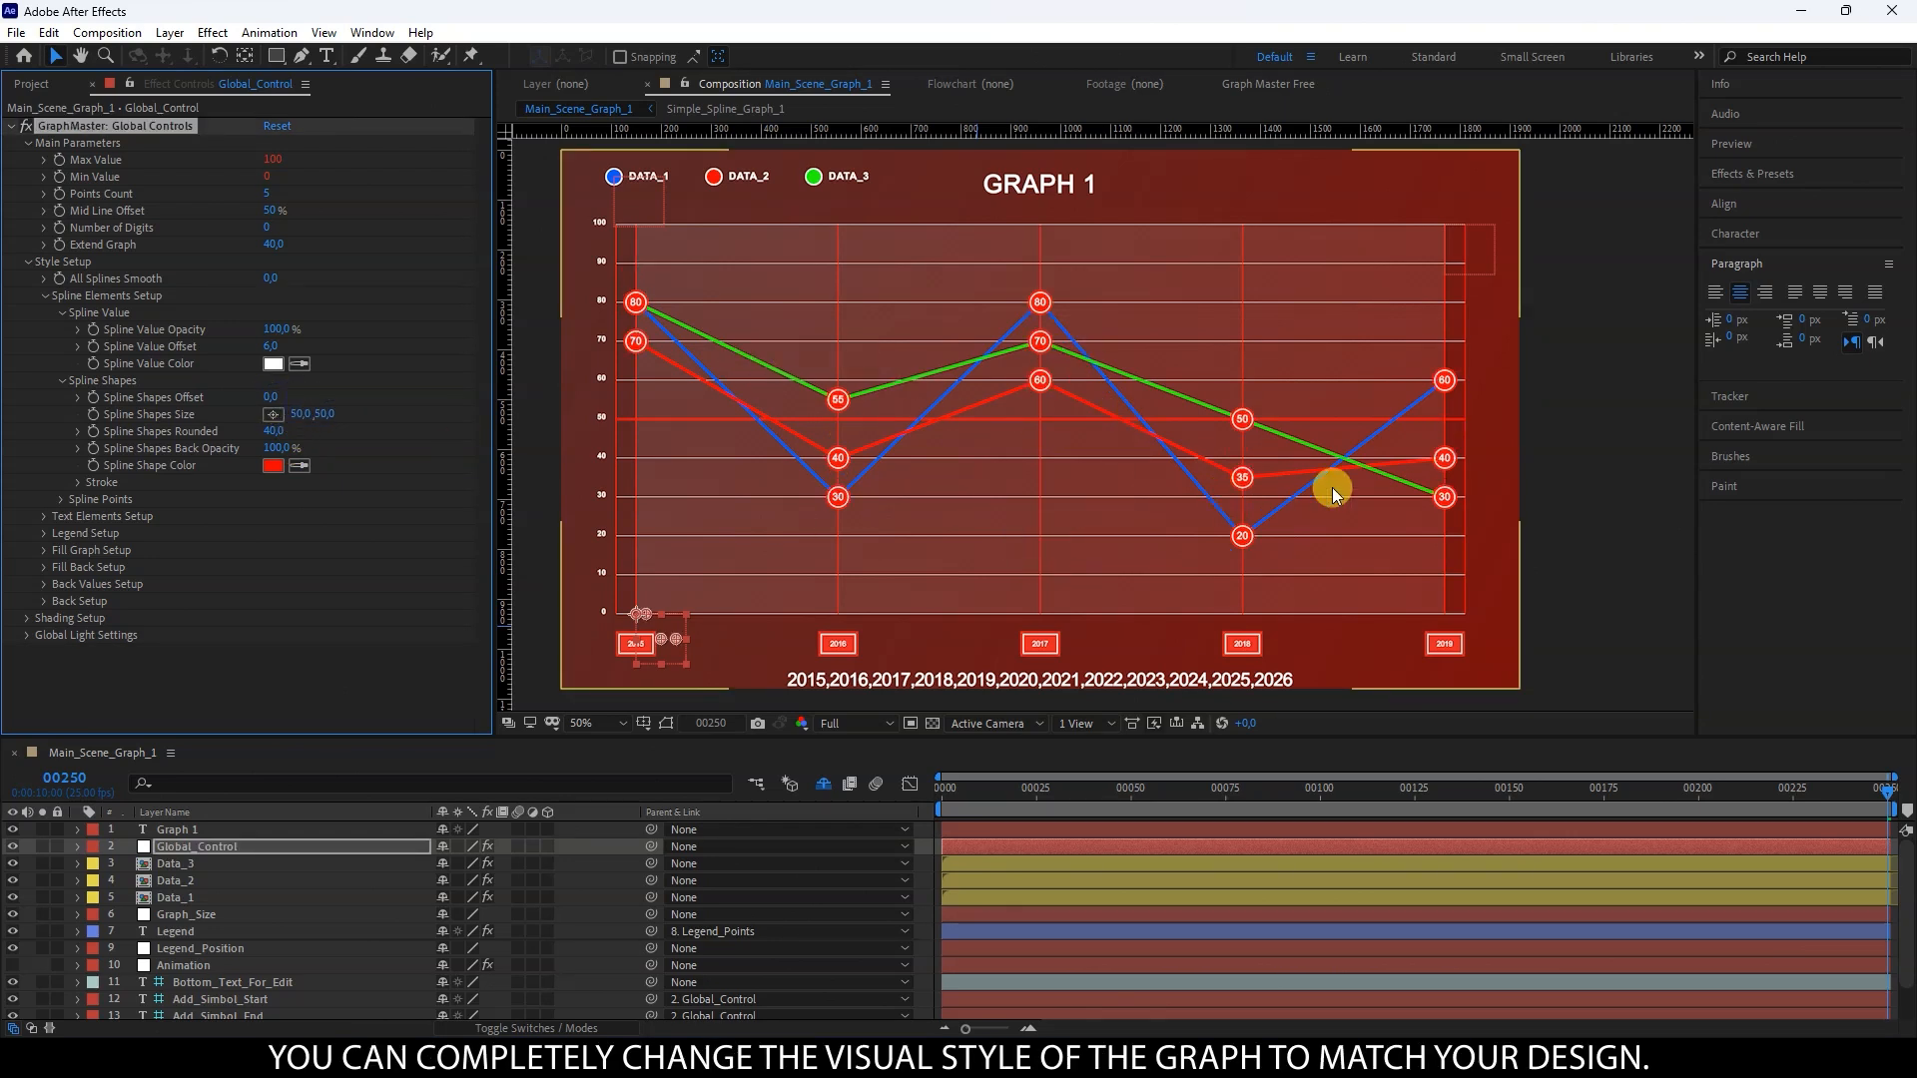
Step: Set Spline Shapes Rounded to 0 so the value markers become square
{"action": "left_click", "coordinate": [322, 413]}
{"action": "left_click", "coordinate": [334, 414]}
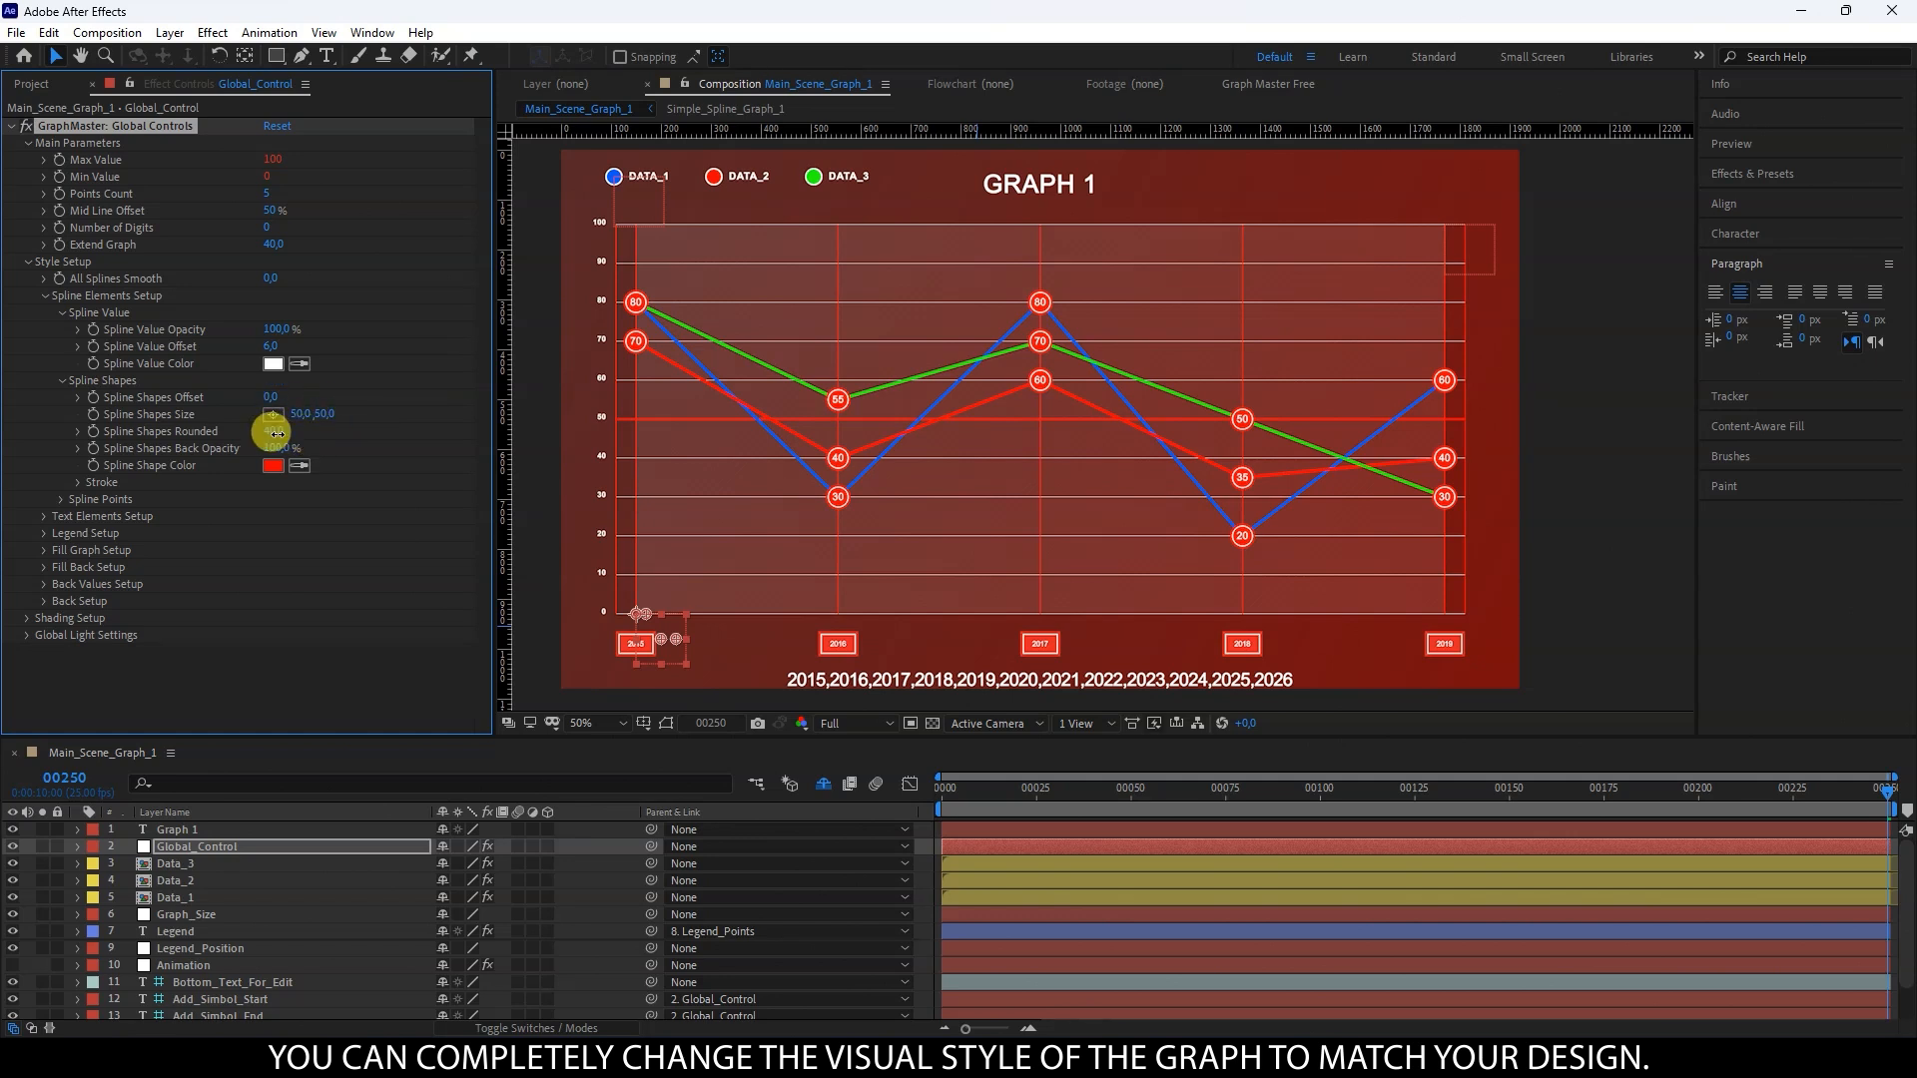
{"action": "left_click", "coordinate": [278, 432]}
{"action": "type", "text": "0"}
{"action": "left_click", "coordinate": [313, 439]}
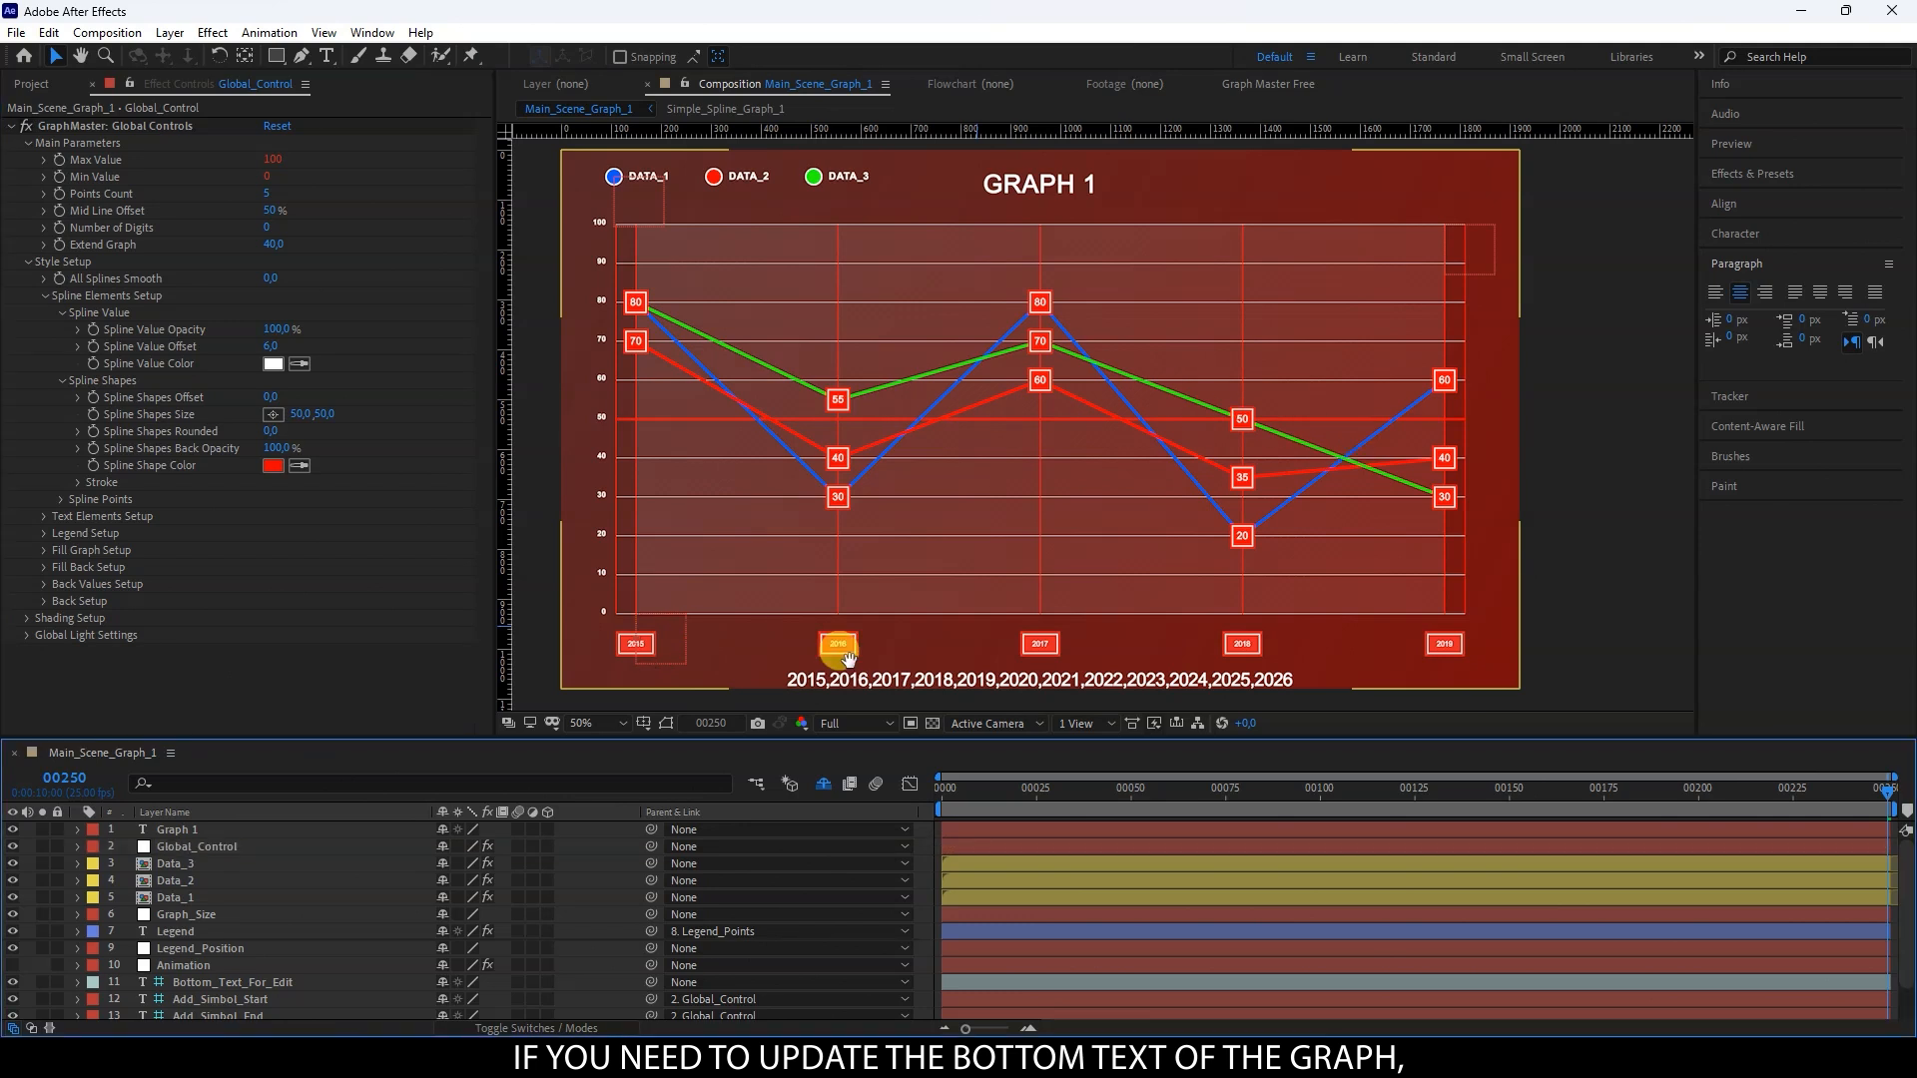
Step: Replace the first two years in the Bottom_Text_For_Edit layer with 2000 and 2001
{"action": "scroll", "coordinate": [904, 514], "scroll_direction": "up", "scroll_amount": 2}
{"action": "left_click_drag", "start_coordinate": [838, 556], "coordinate": [1014, 480]}
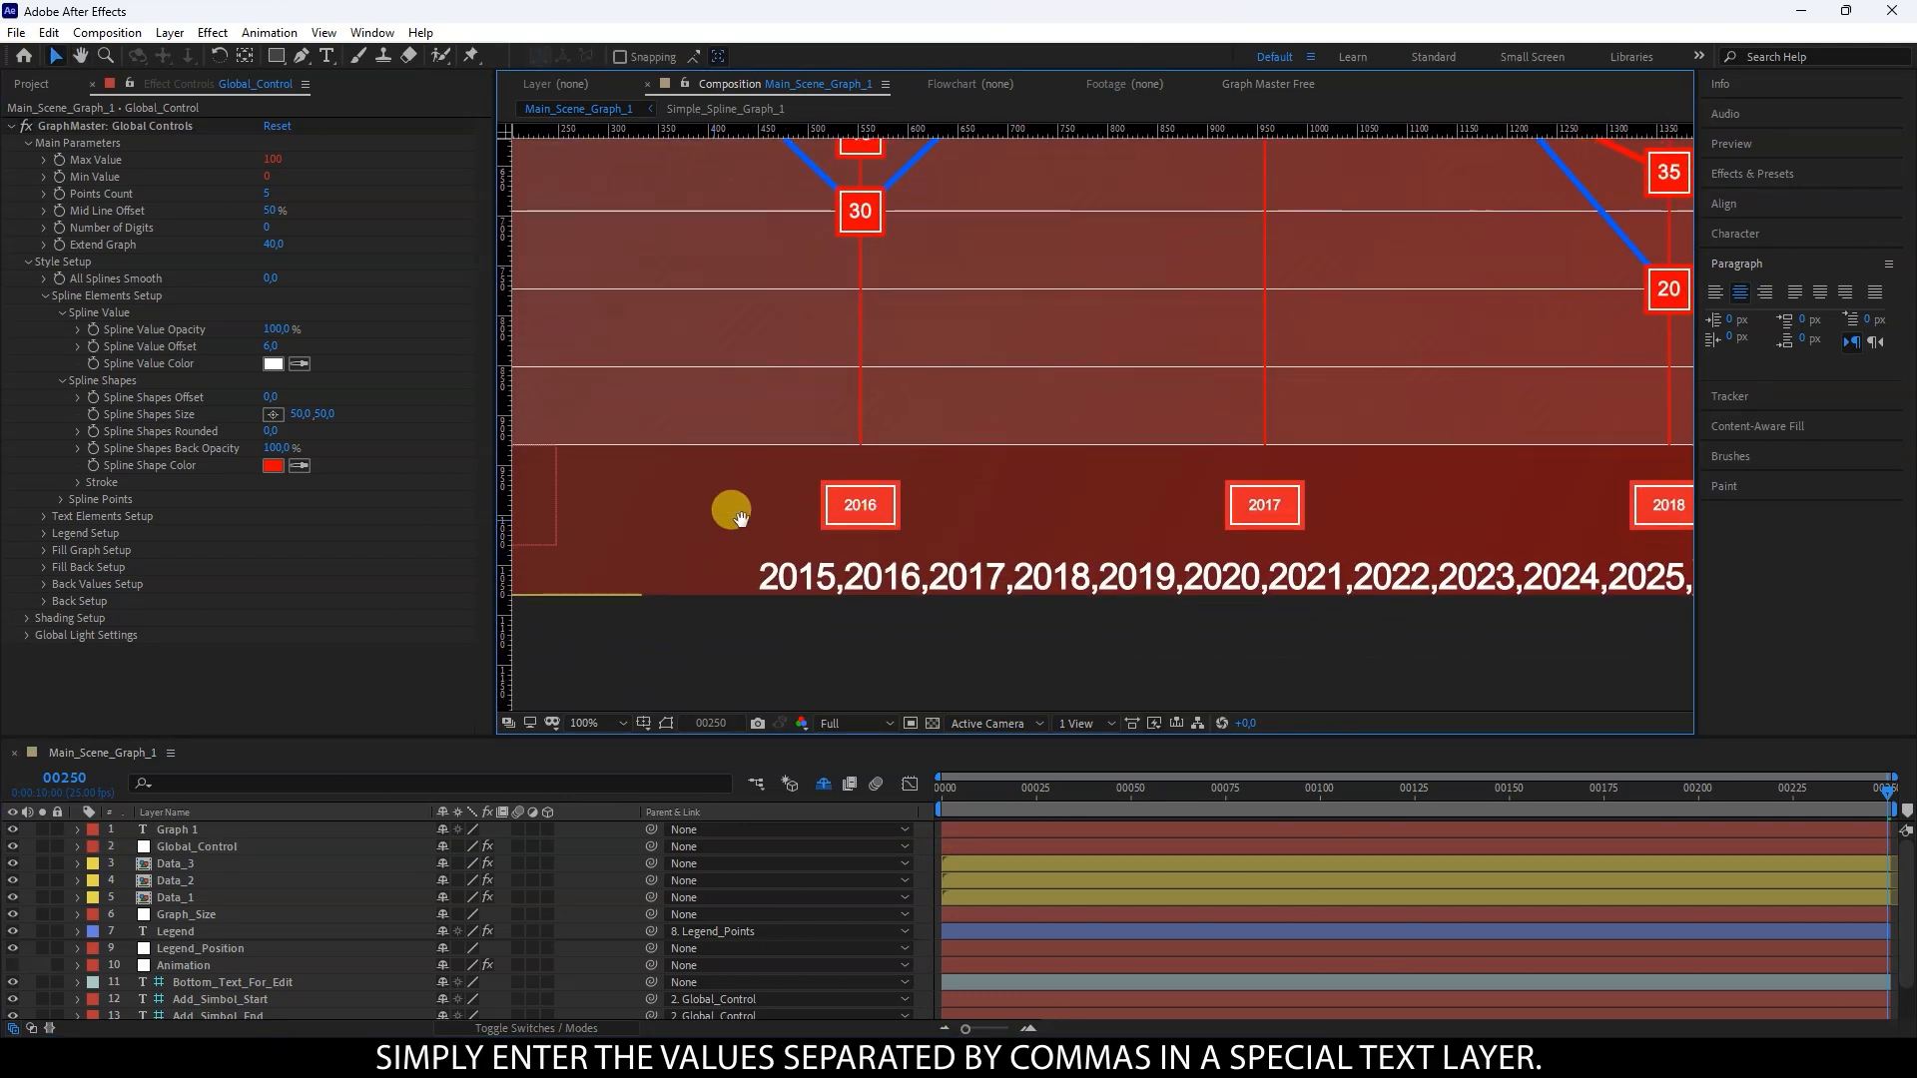
{"action": "left_click_drag", "start_coordinate": [736, 509], "coordinate": [997, 500]}
{"action": "scroll", "coordinate": [1381, 511], "scroll_direction": "down", "scroll_amount": 1}
{"action": "left_click_drag", "start_coordinate": [1347, 560], "coordinate": [1004, 532]}
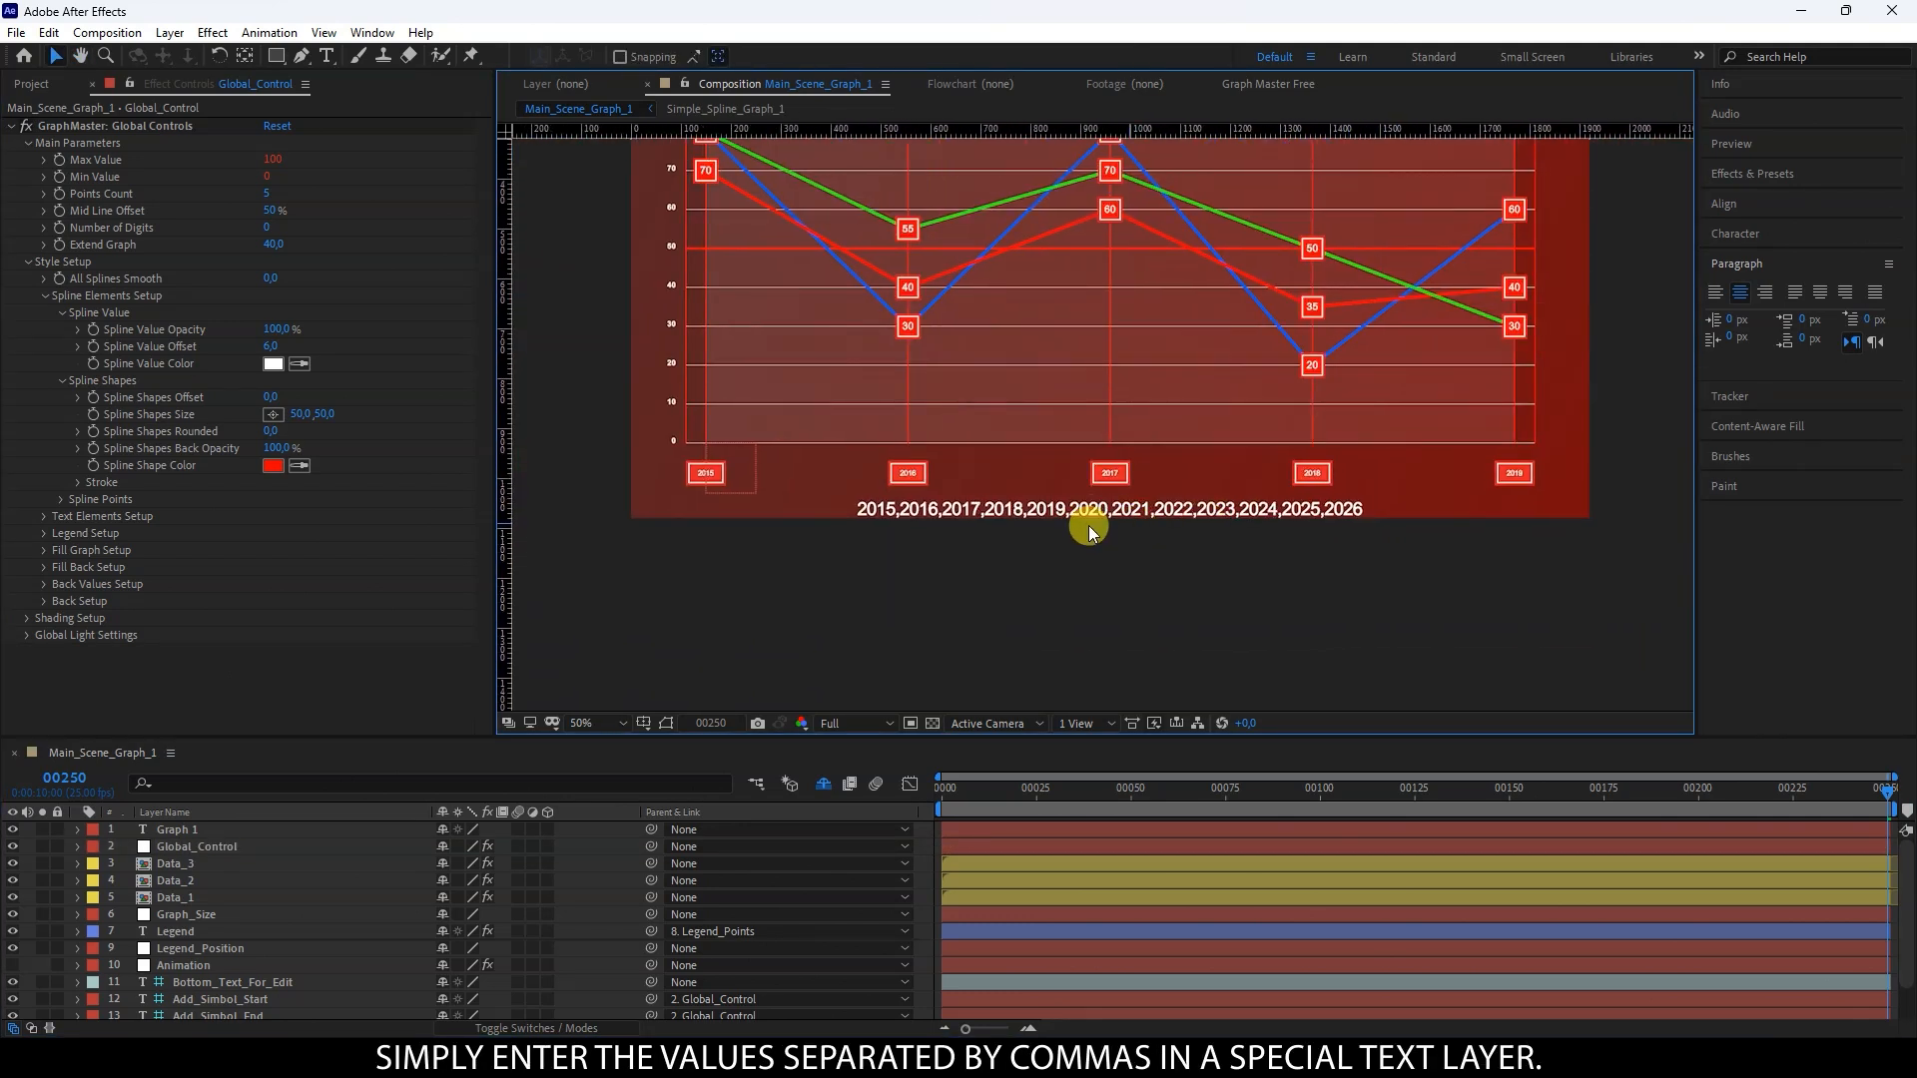
{"action": "scroll", "coordinate": [219, 982], "scroll_direction": "down", "scroll_amount": 1}
{"action": "left_click", "coordinate": [236, 943]}
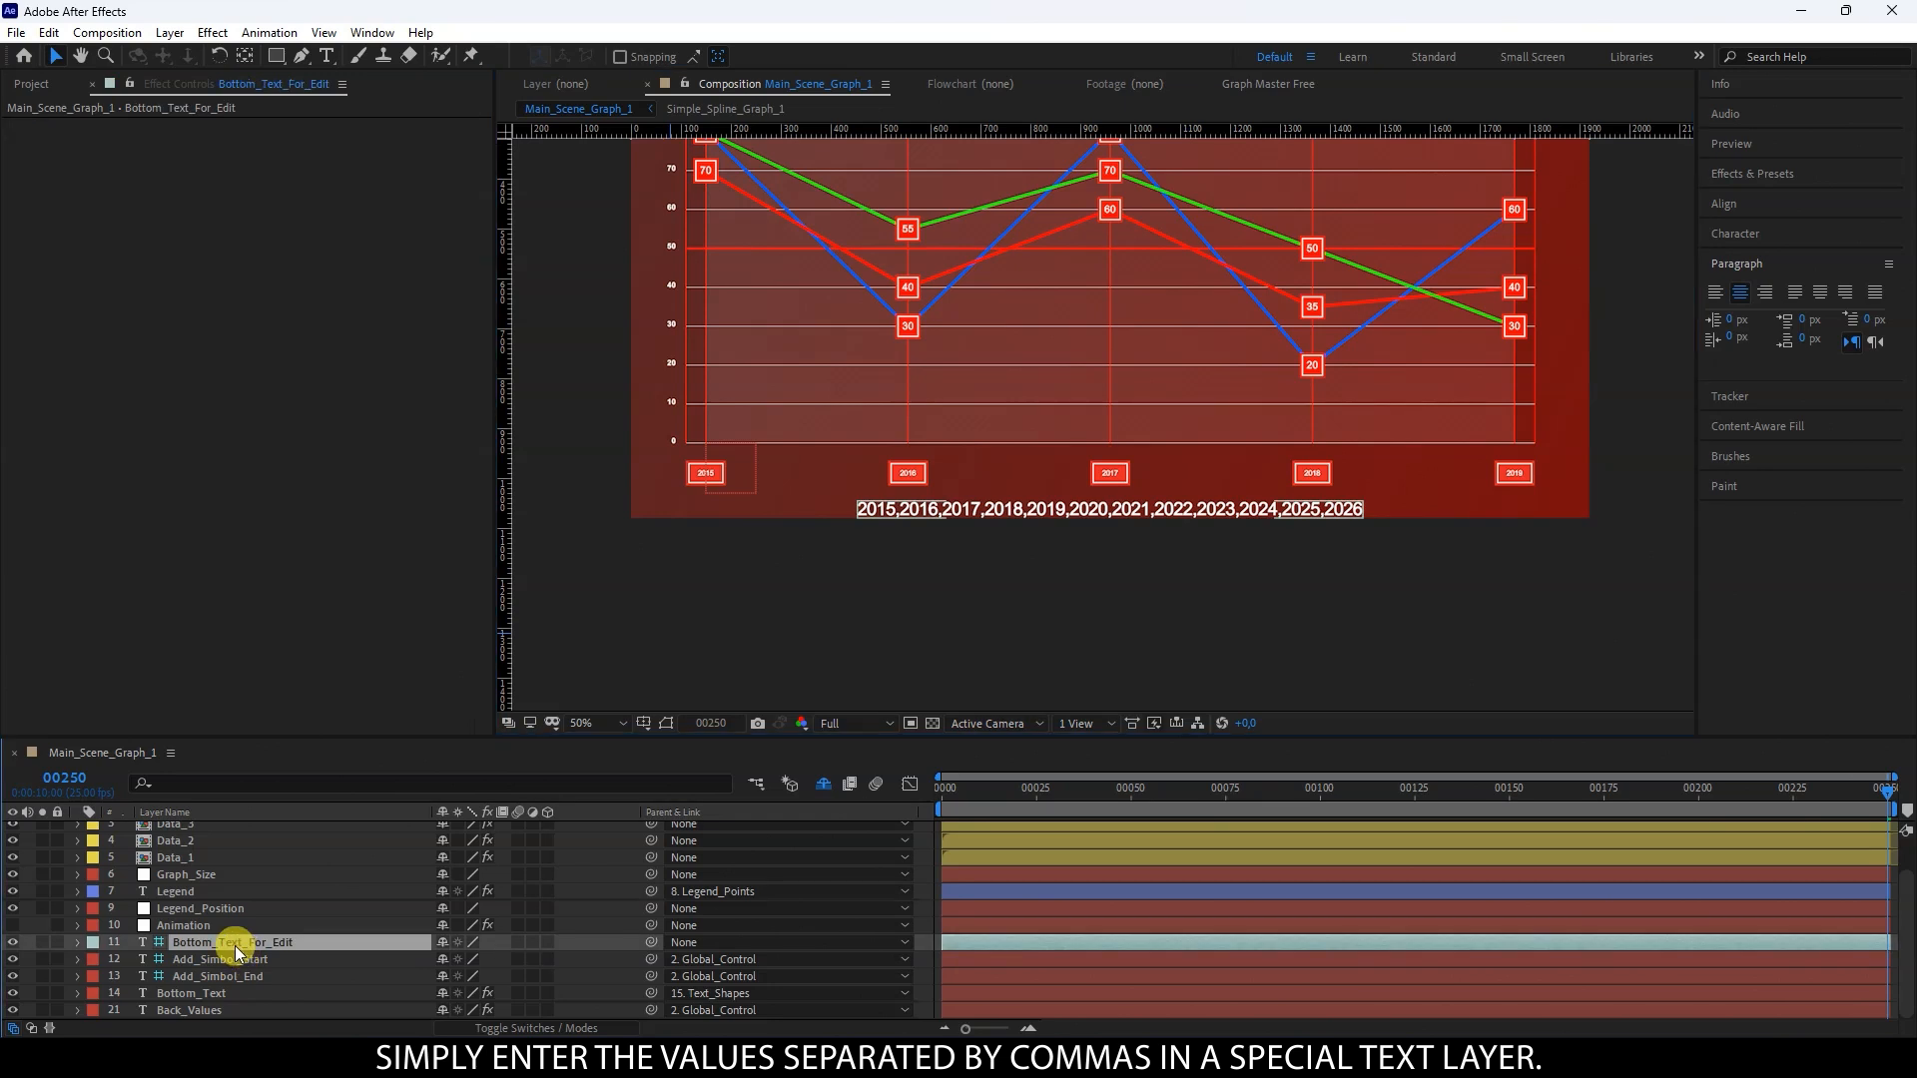
{"action": "double_click", "coordinate": [881, 511]}
{"action": "type", "text": "2000"}
{"action": "left_click_drag", "start_coordinate": [941, 510], "coordinate": [933, 517]}
{"action": "type", "text": "01"}
Step: Replace the whole Bottom_Text_For_Edit text with the comma-separated labels Value1,Value2,Value3,Value4,Value5,
{"action": "left_click_drag", "start_coordinate": [1366, 511], "coordinate": [789, 509]}
{"action": "key", "text": "BackSpace"}
{"action": "type", "text": "Value1"}
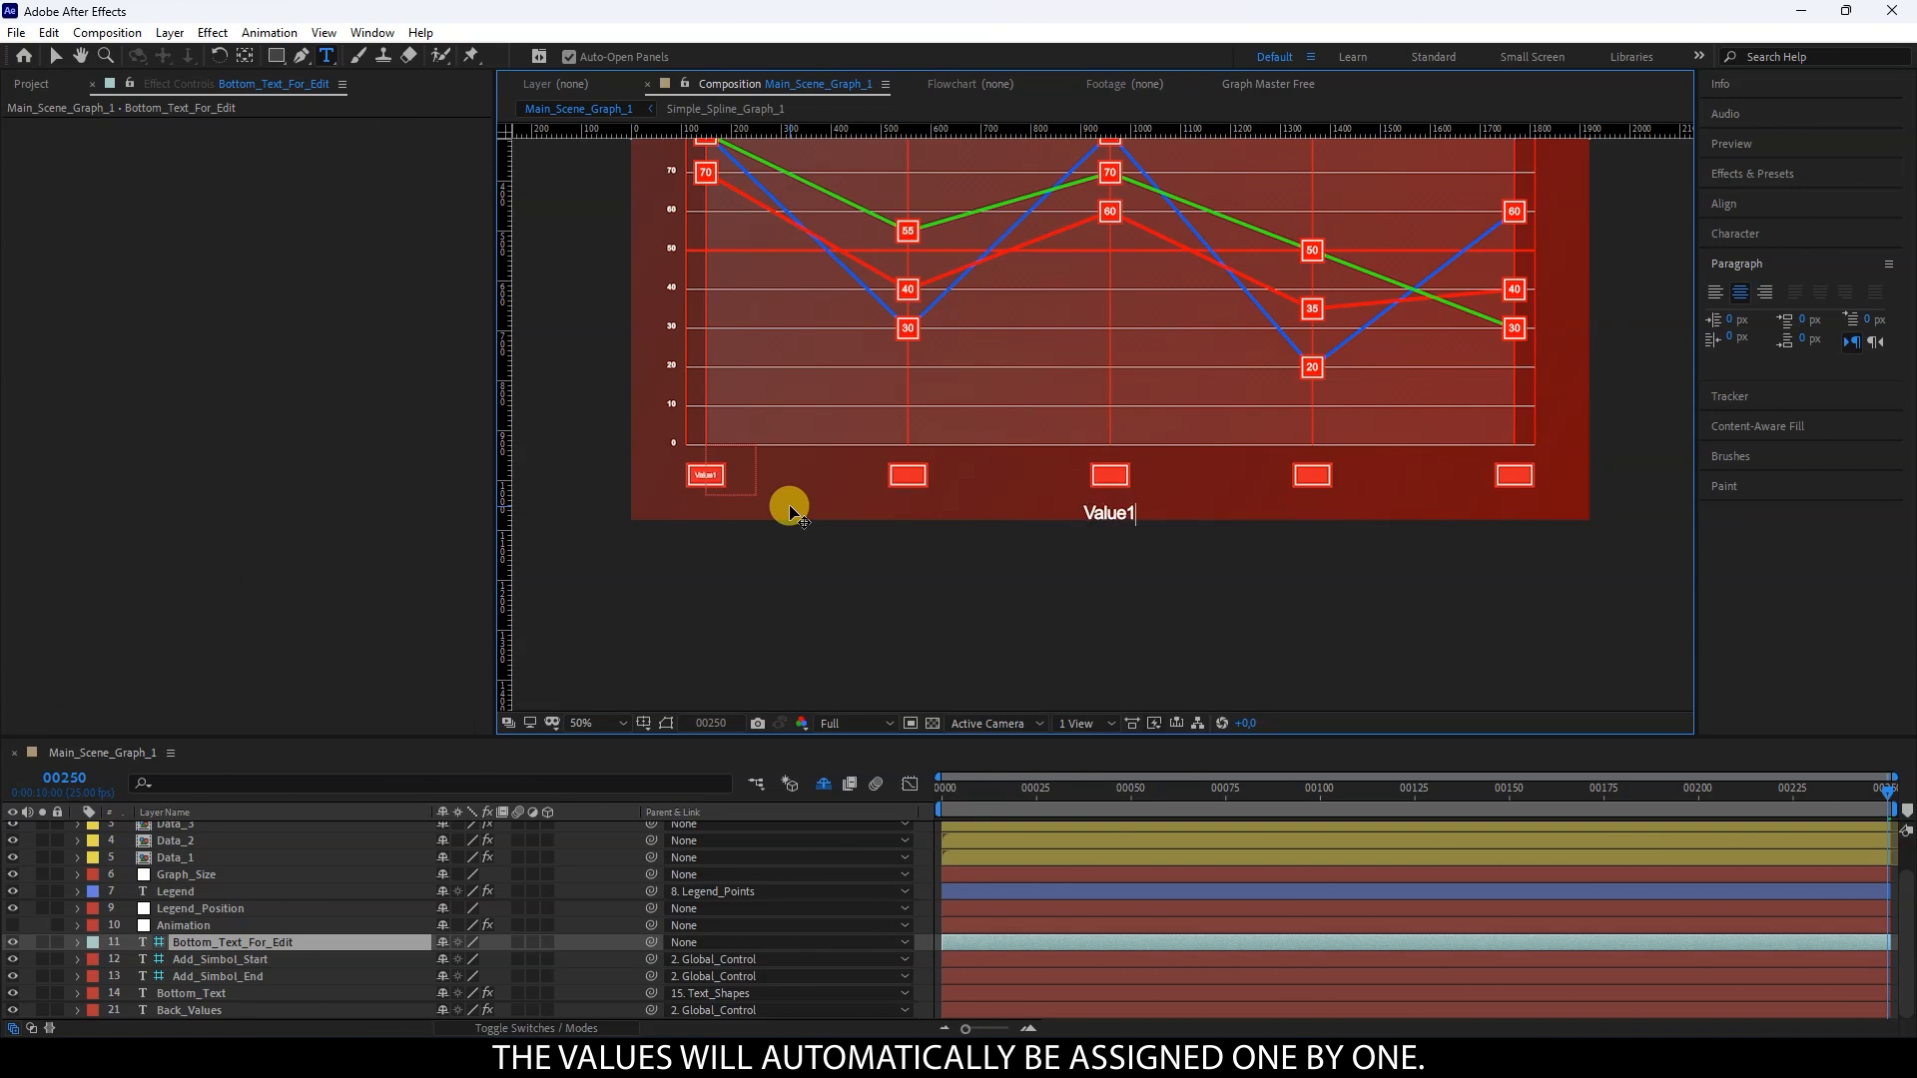
{"action": "type", "text": ", value2"}
{"action": "double_click", "coordinate": [1138, 511]}
{"action": "type", "text": "Value2"}
{"action": "type", "text": "Value1,Value2,"}
{"action": "left_click_drag", "start_coordinate": [1161, 511], "coordinate": [1151, 511]}
{"action": "type", "text": "3"}
{"action": "mouse_move", "coordinate": [1219, 513]}
{"action": "left_mouse_down"}
{"action": "mouse_move", "coordinate": [1167, 506]}
{"action": "mouse_move", "coordinate": [1236, 509]}
{"action": "left_mouse_up"}
{"action": "type", "text": "4"}
{"action": "left_click", "coordinate": [1238, 509]}
{"action": "type", "text": "Value4,"}
{"action": "type", "text": "5"}
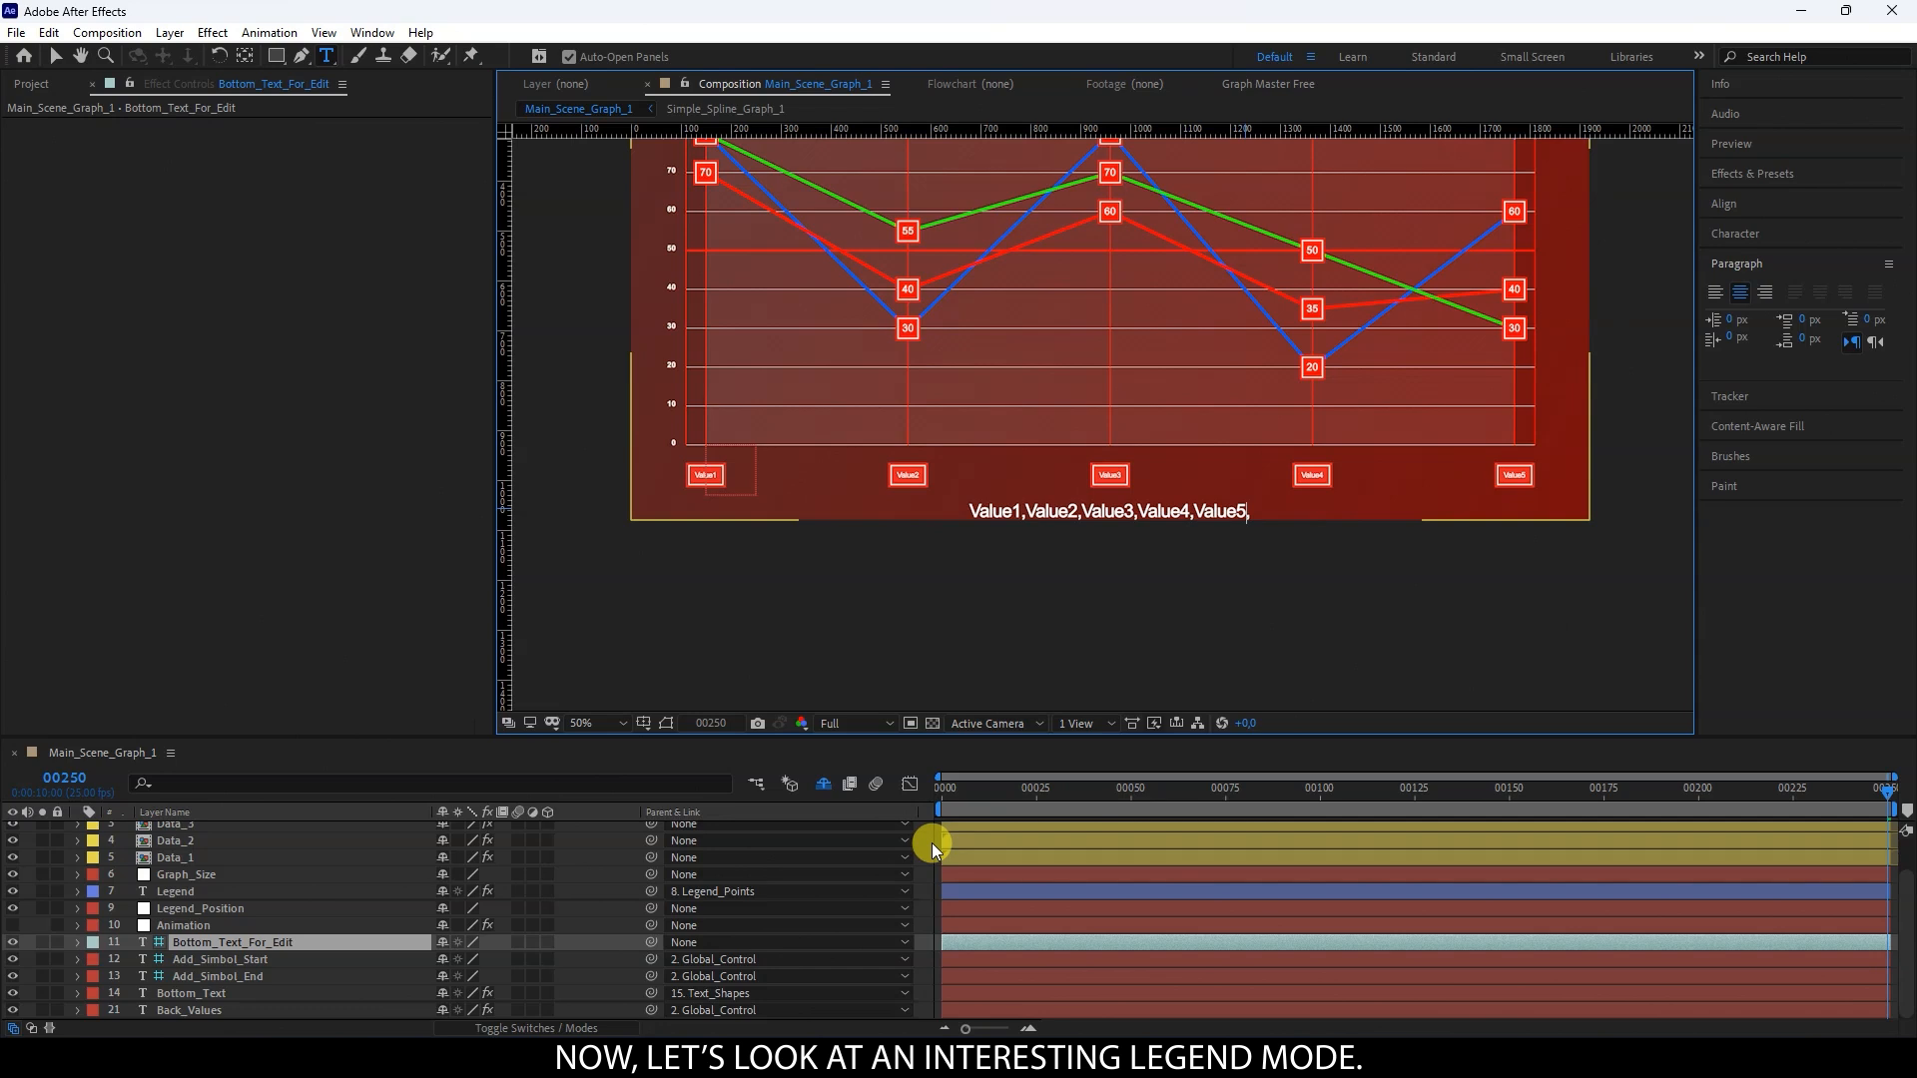
{"action": "left_click", "coordinate": [932, 843]}
Step: Set the Legend layer's Text Mode to Graph End Point
{"action": "key", "text": "h"}
{"action": "left_click_drag", "start_coordinate": [950, 441], "coordinate": [803, 534]}
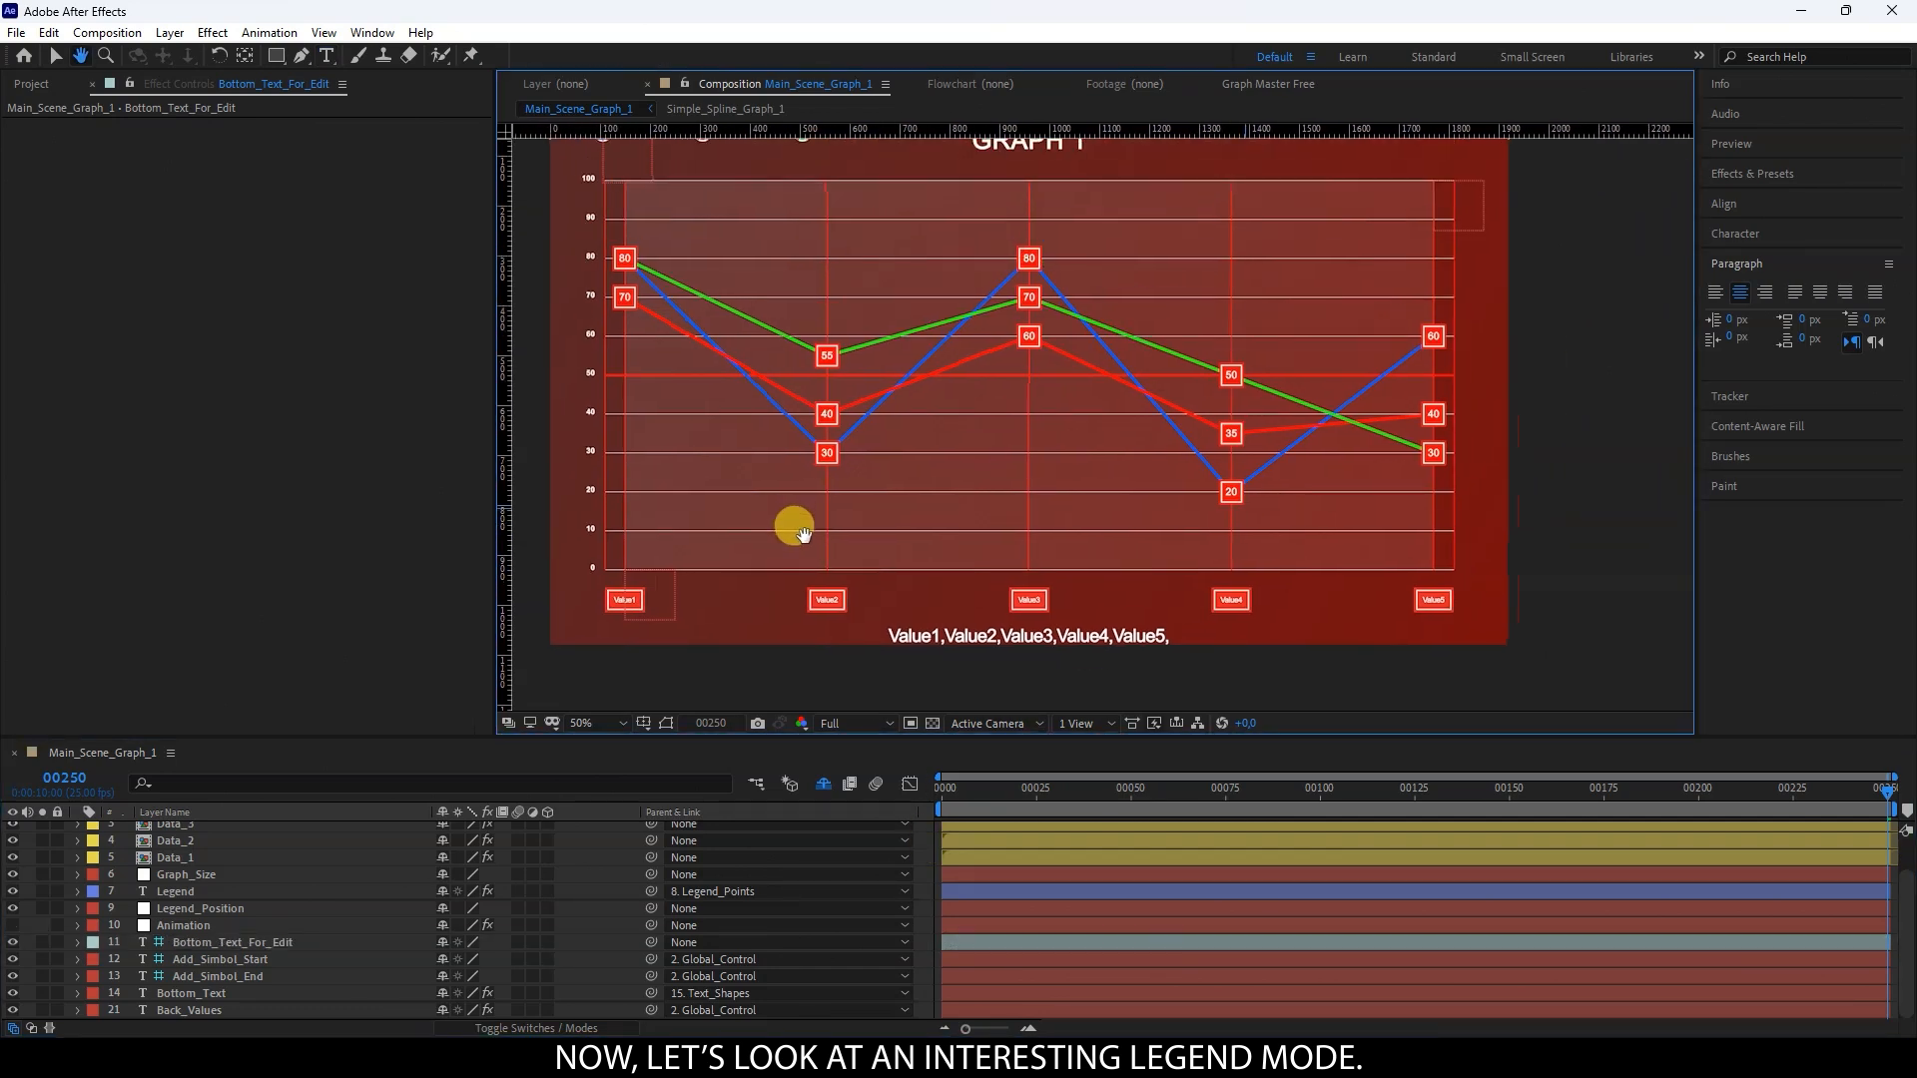
{"action": "left_click", "coordinate": [188, 892]}
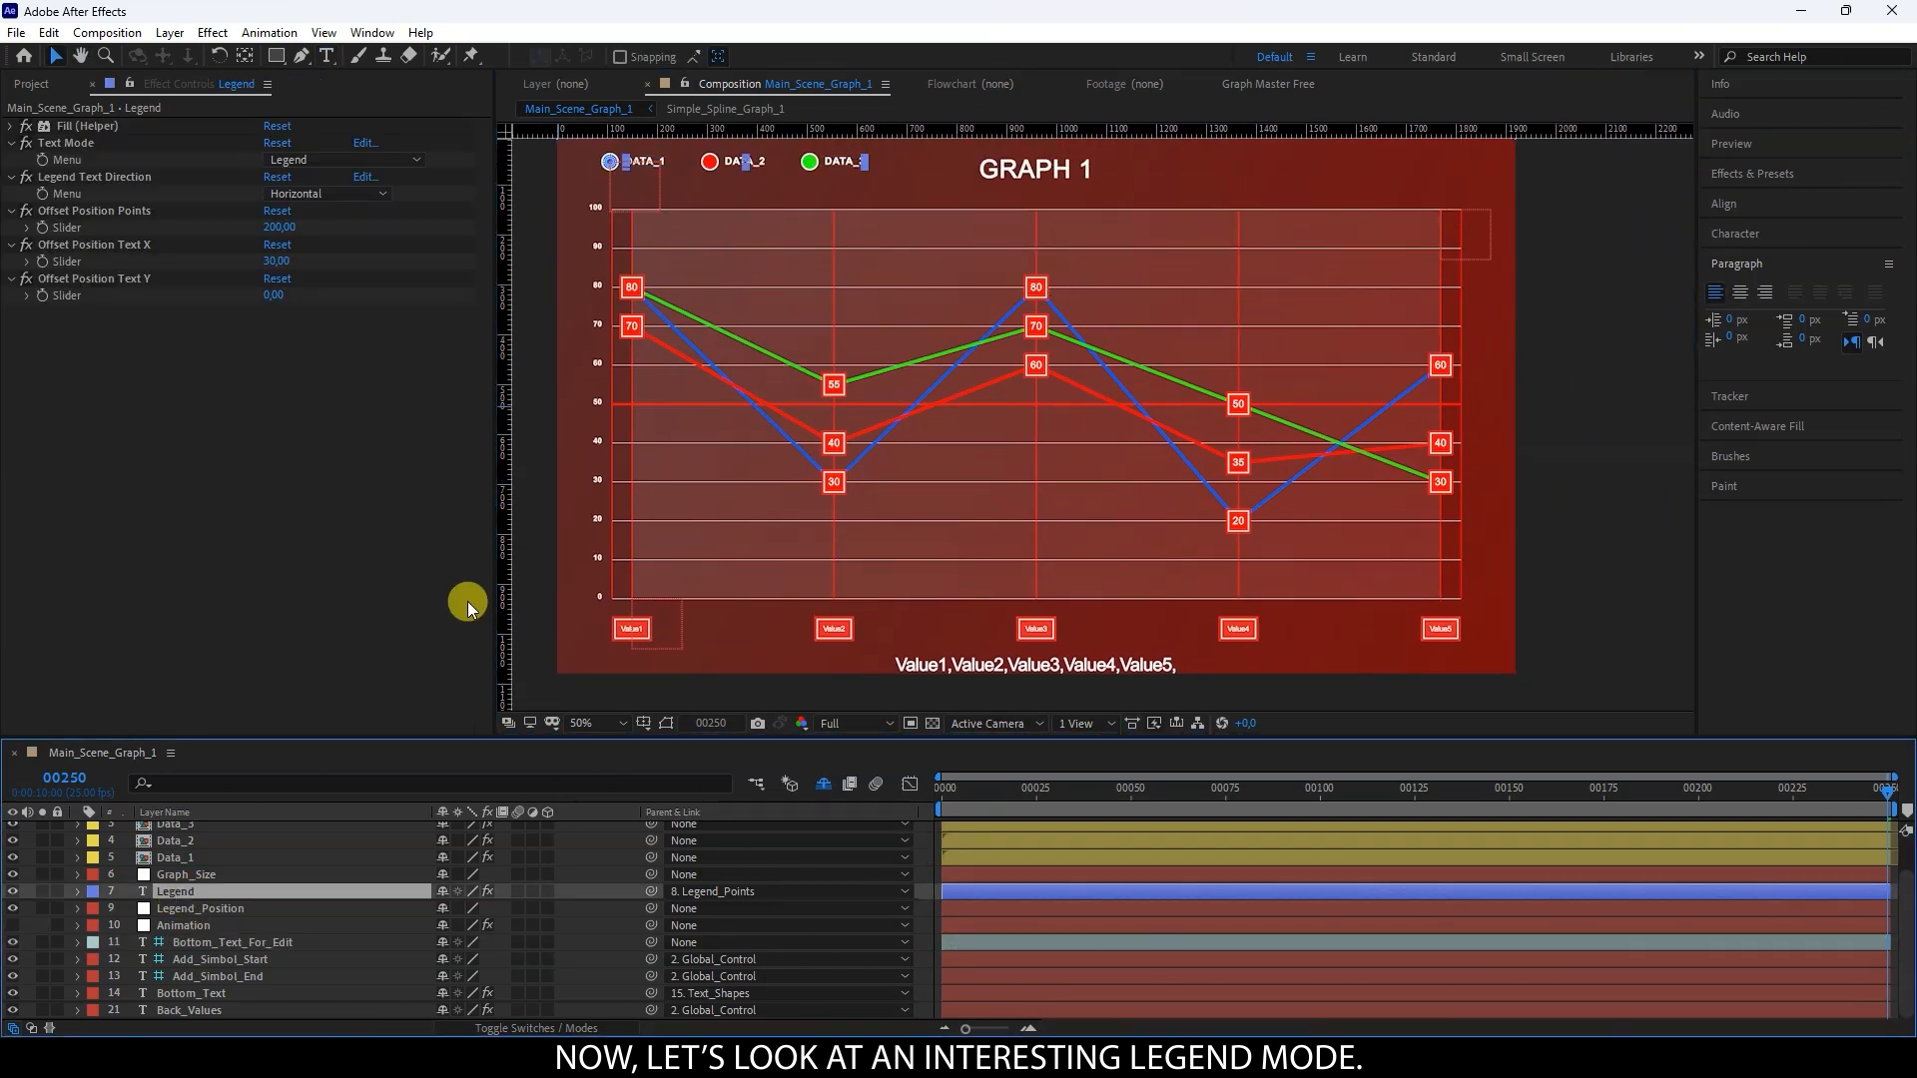
{"action": "left_click_drag", "start_coordinate": [722, 176], "coordinate": [738, 198]}
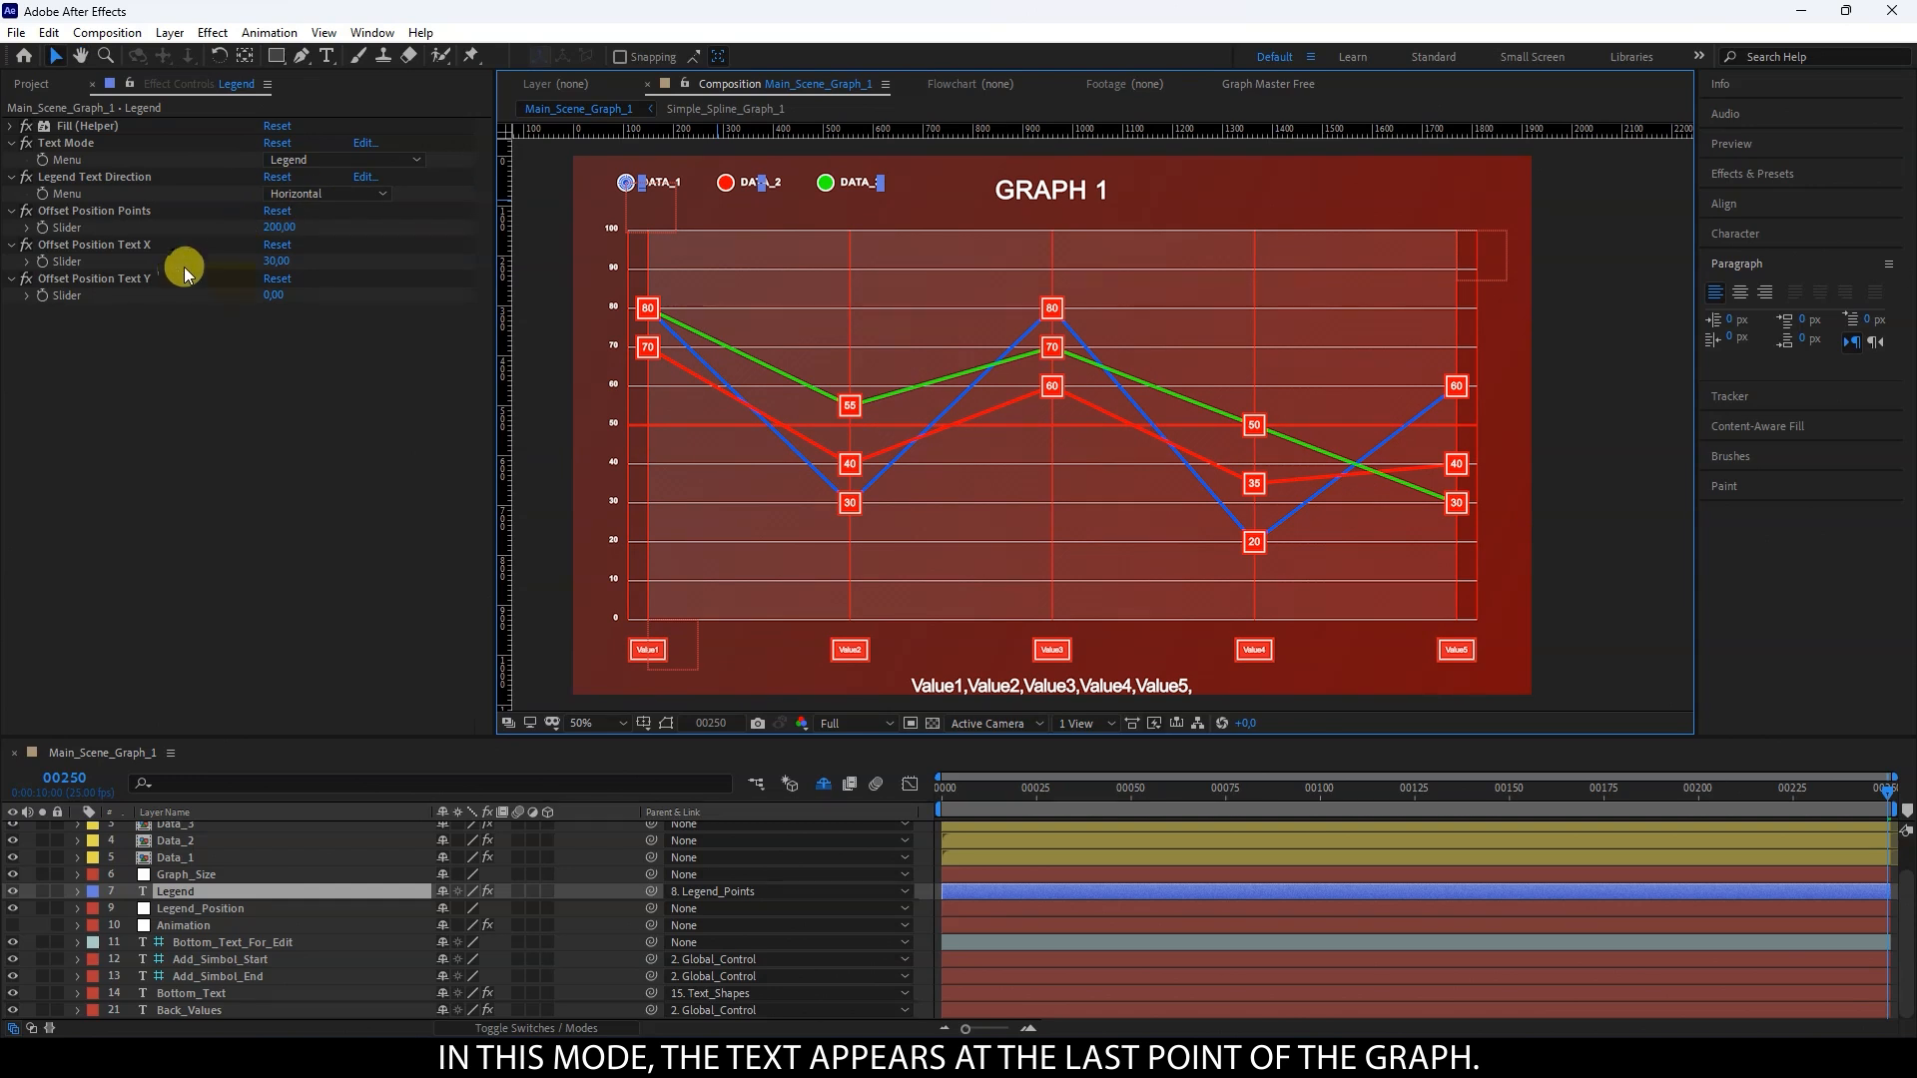
{"action": "left_click", "coordinate": [313, 160]}
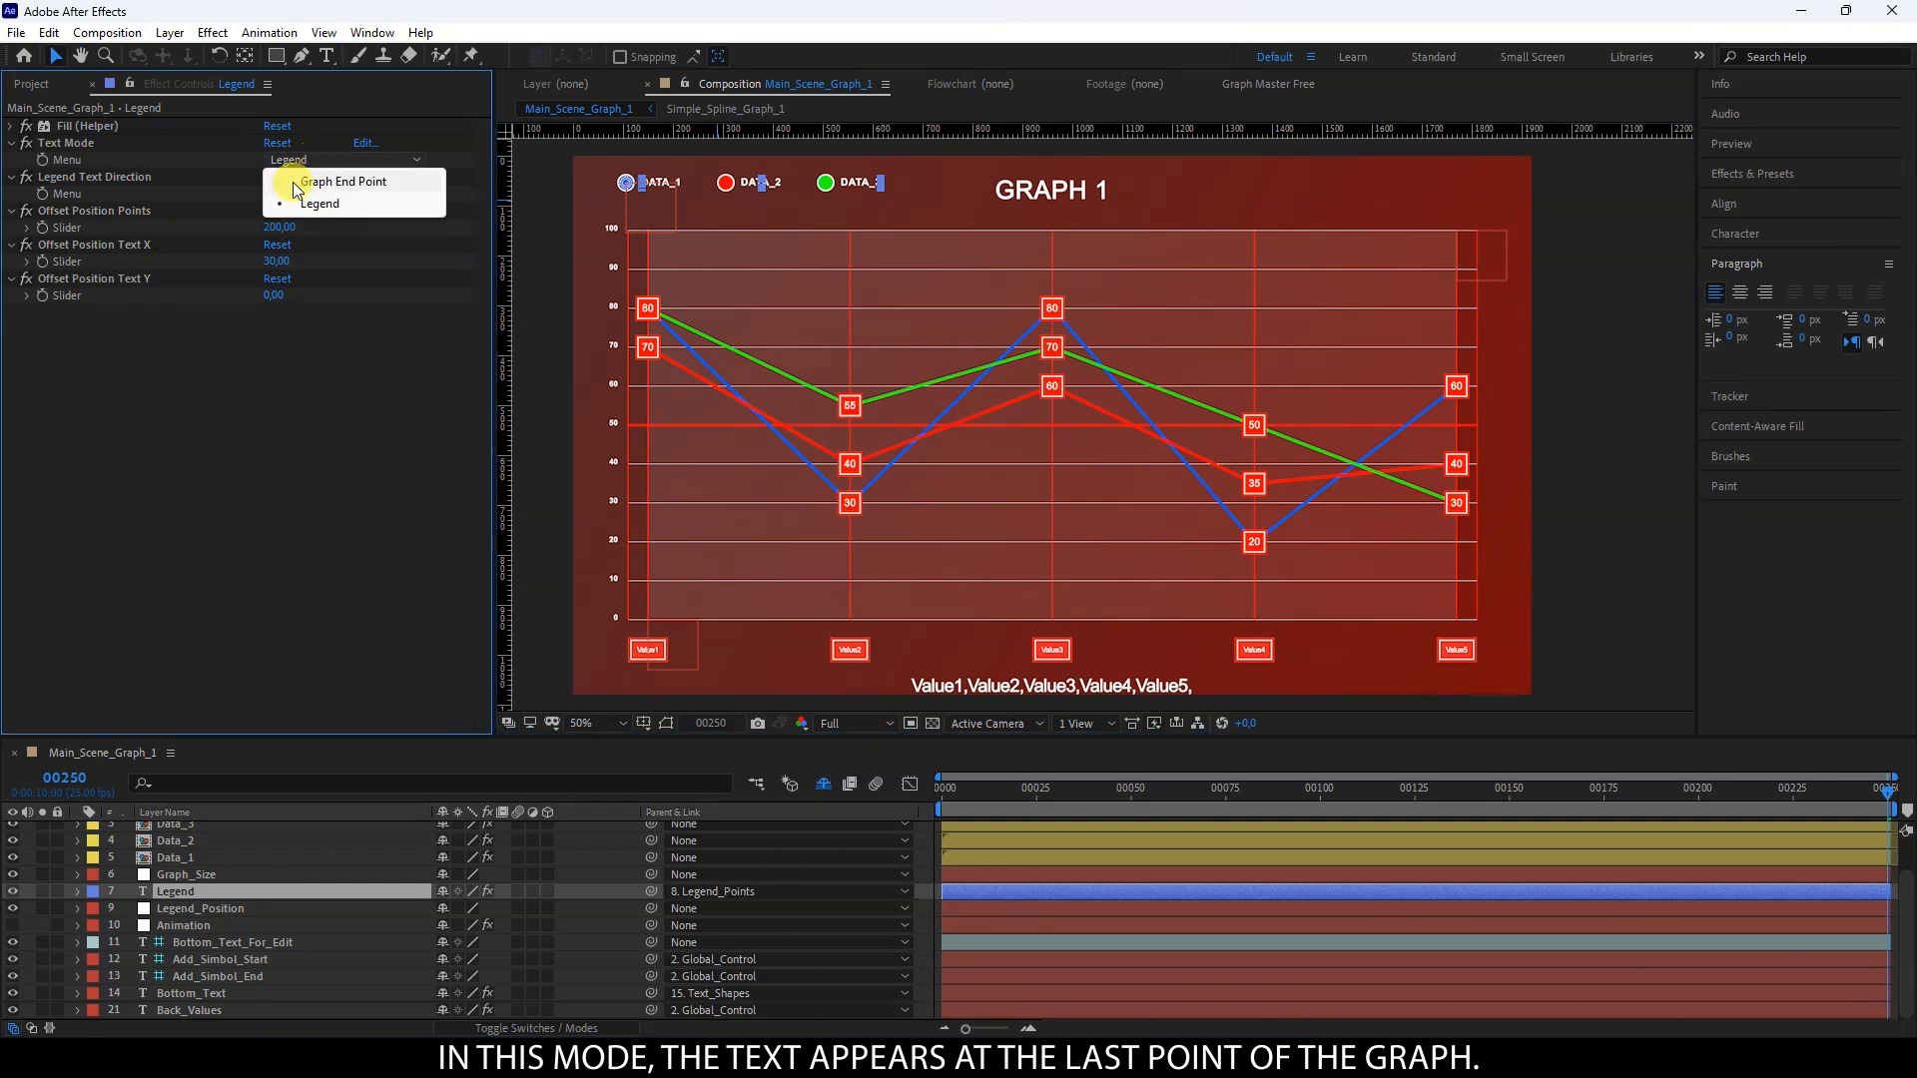
{"action": "left_click", "coordinate": [300, 182]}
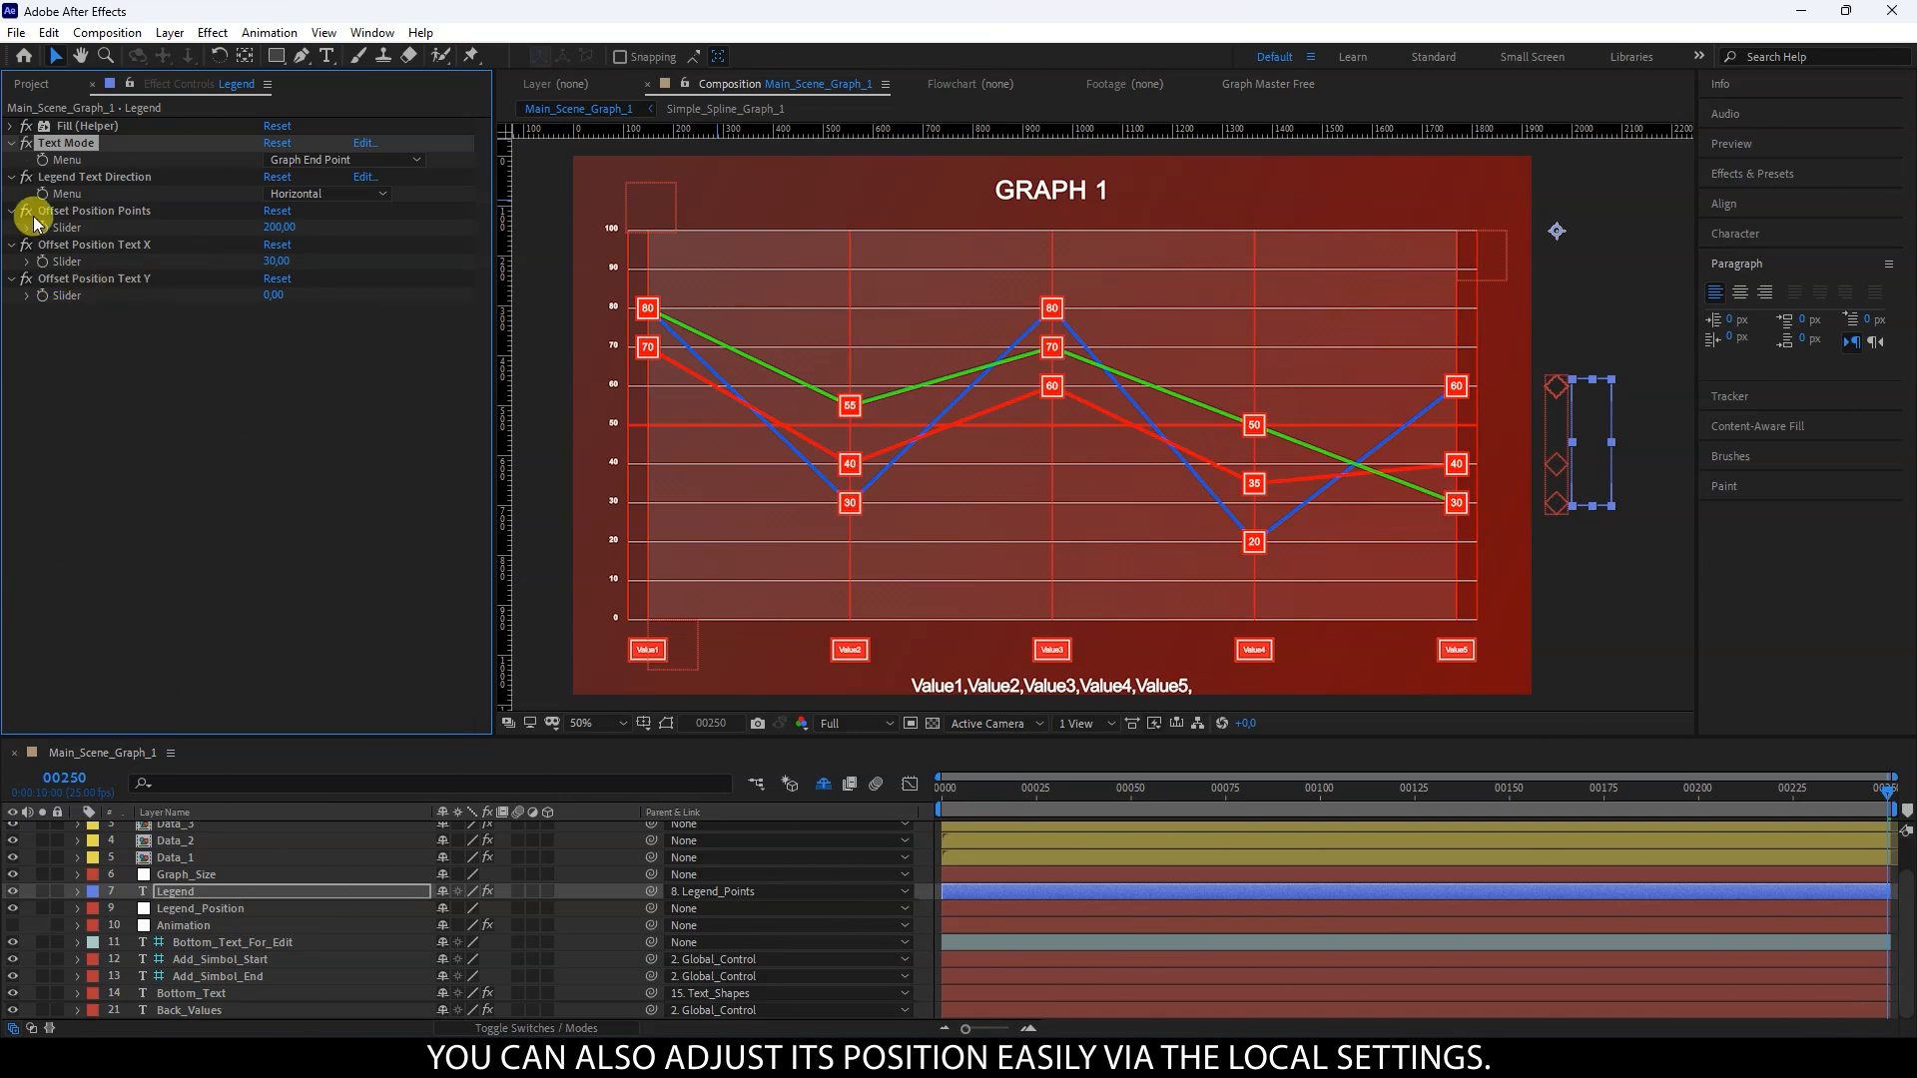
Step: Adjust the Legend layer's Offset Position Points, trying 50 and 40 and settling on 60
{"action": "left_click", "coordinate": [276, 226]}
{"action": "type", "text": "50"}
{"action": "left_click", "coordinate": [288, 371]}
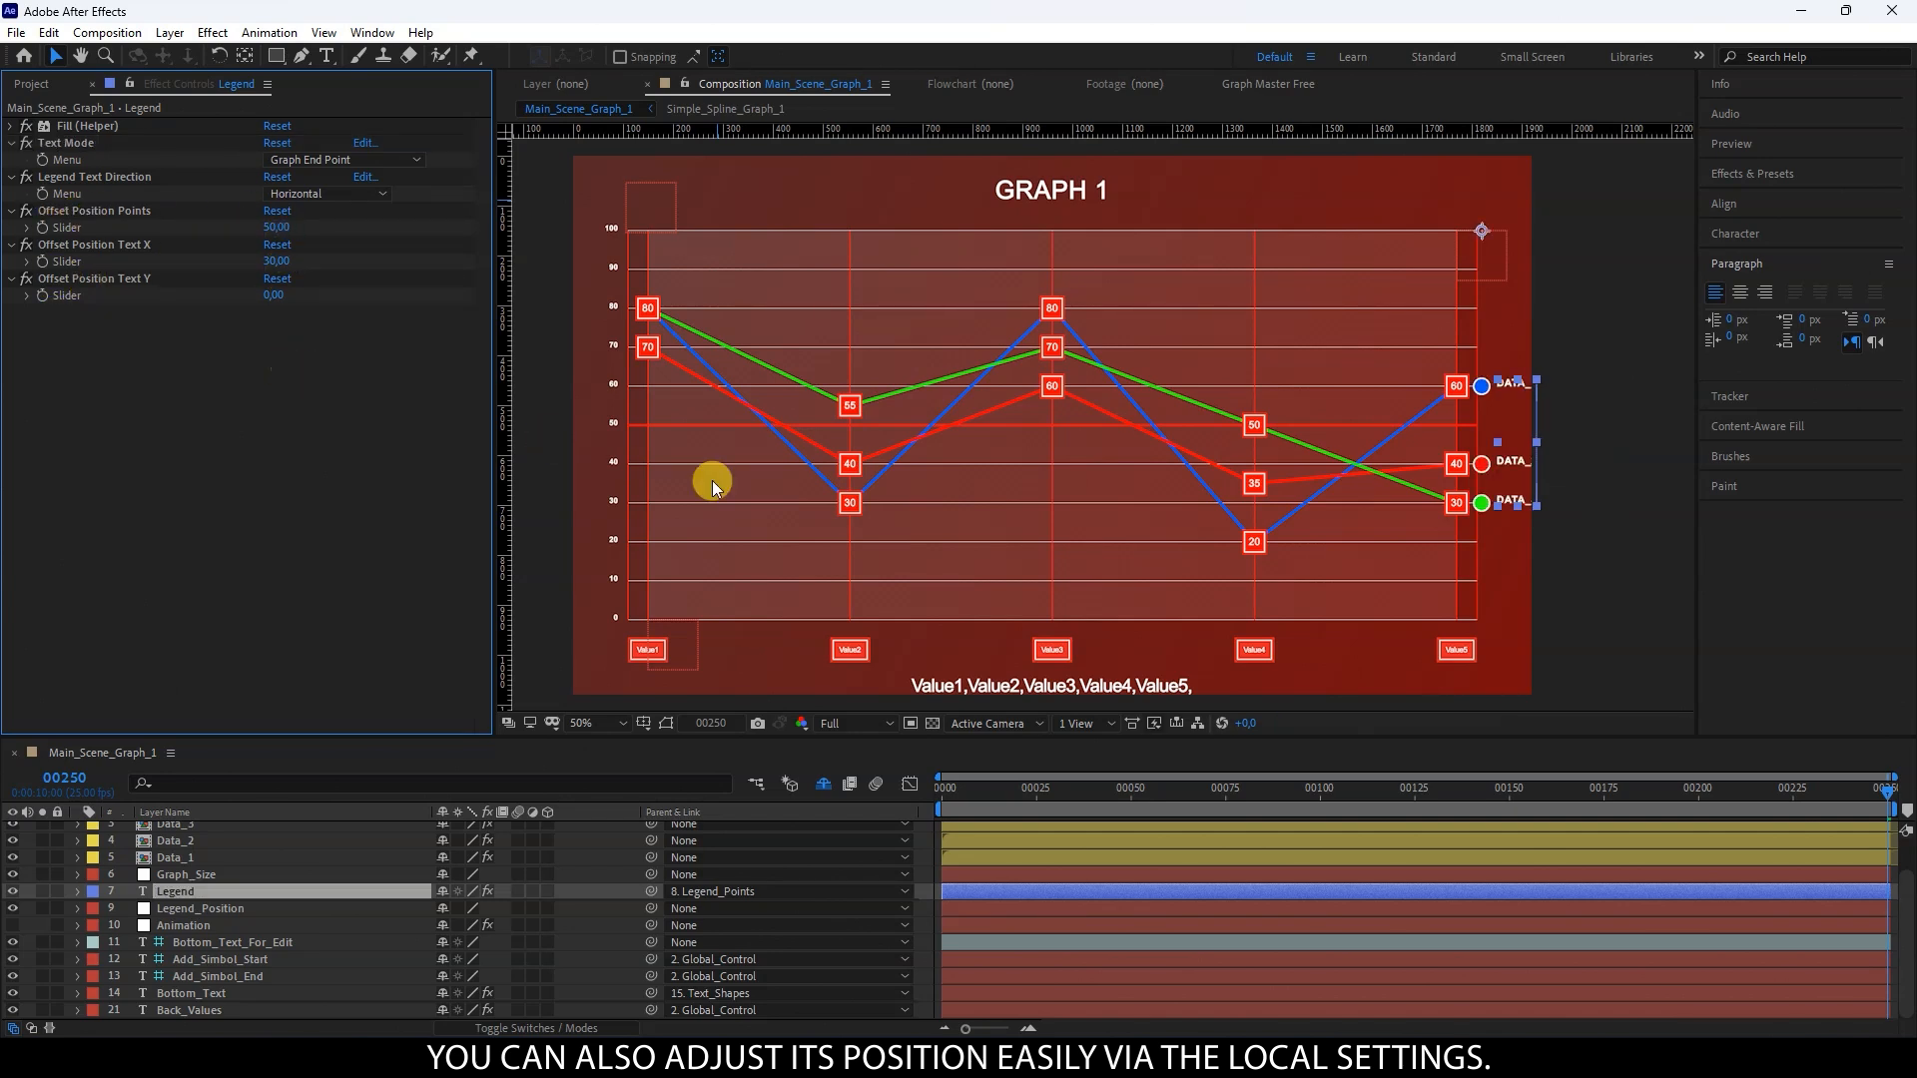
{"action": "left_click", "coordinate": [274, 227]}
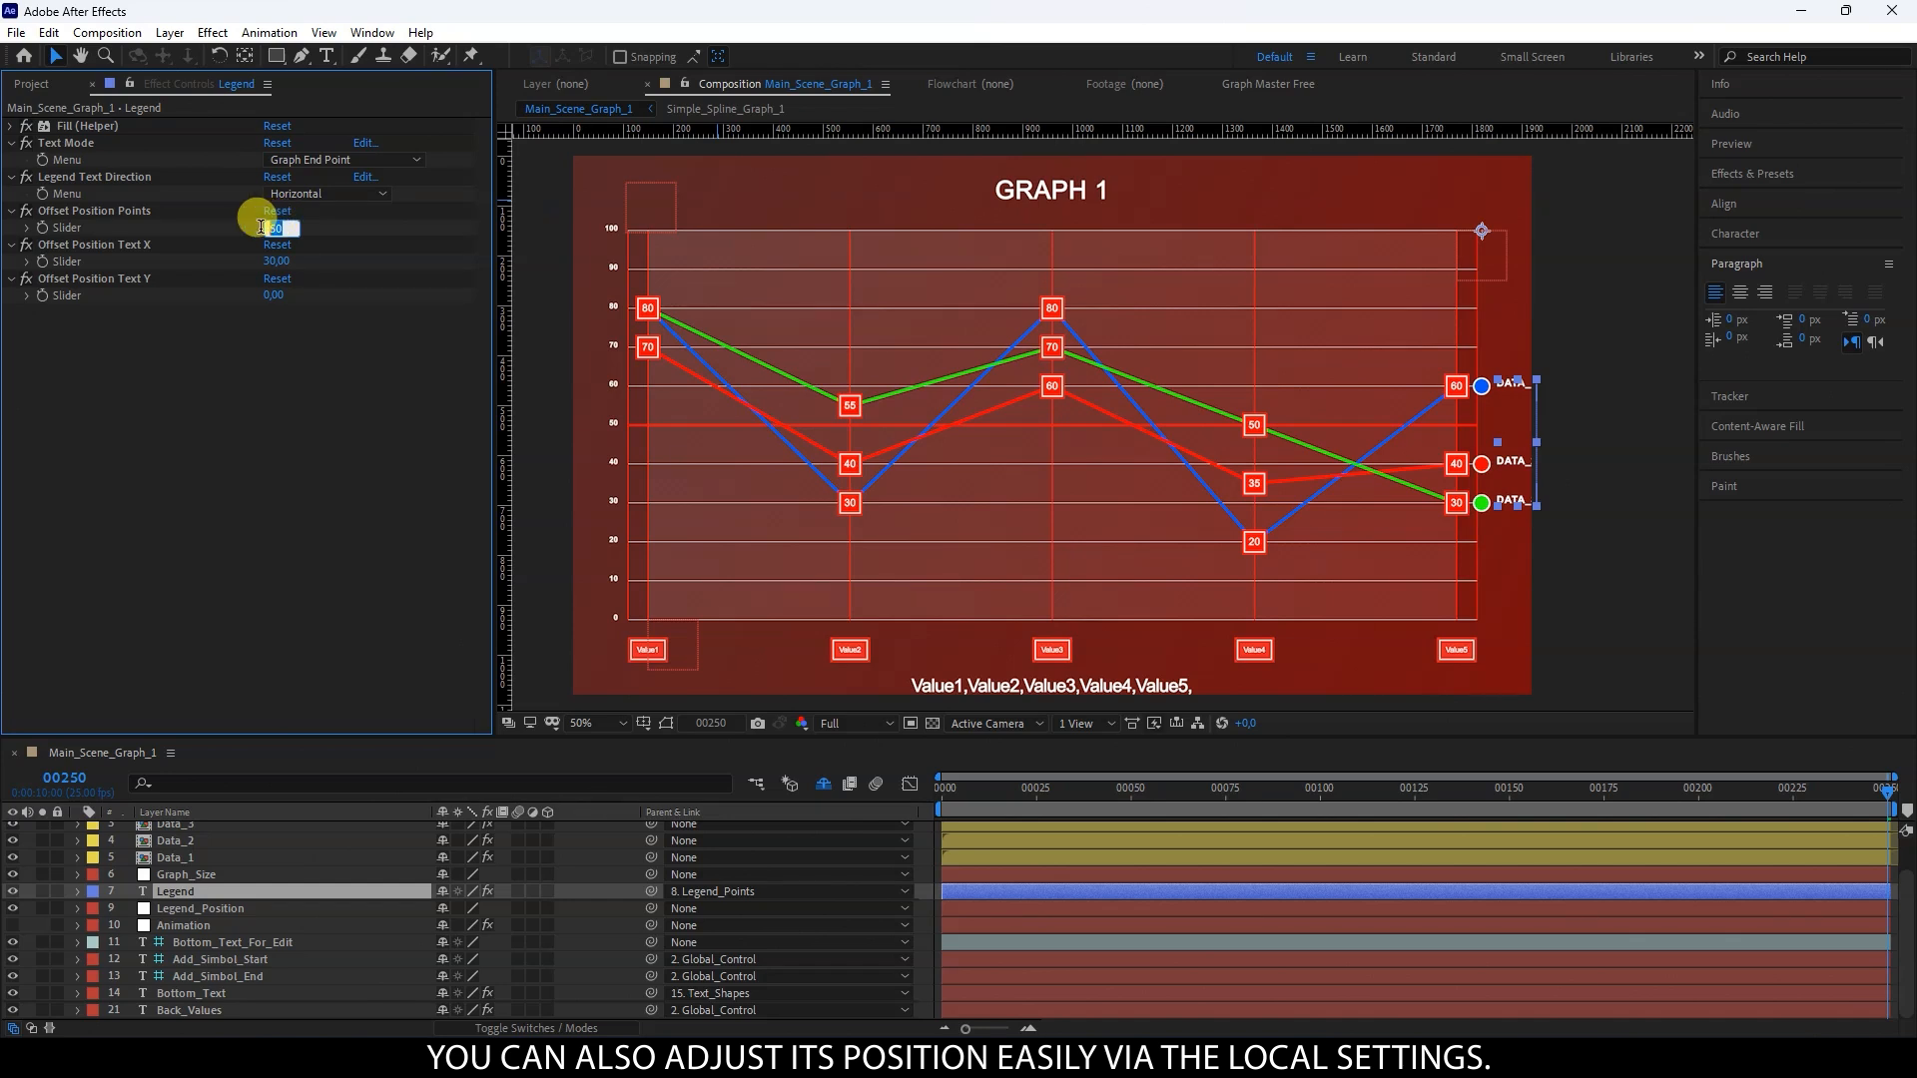
{"action": "type", "text": "40"}
{"action": "left_click", "coordinate": [310, 341]}
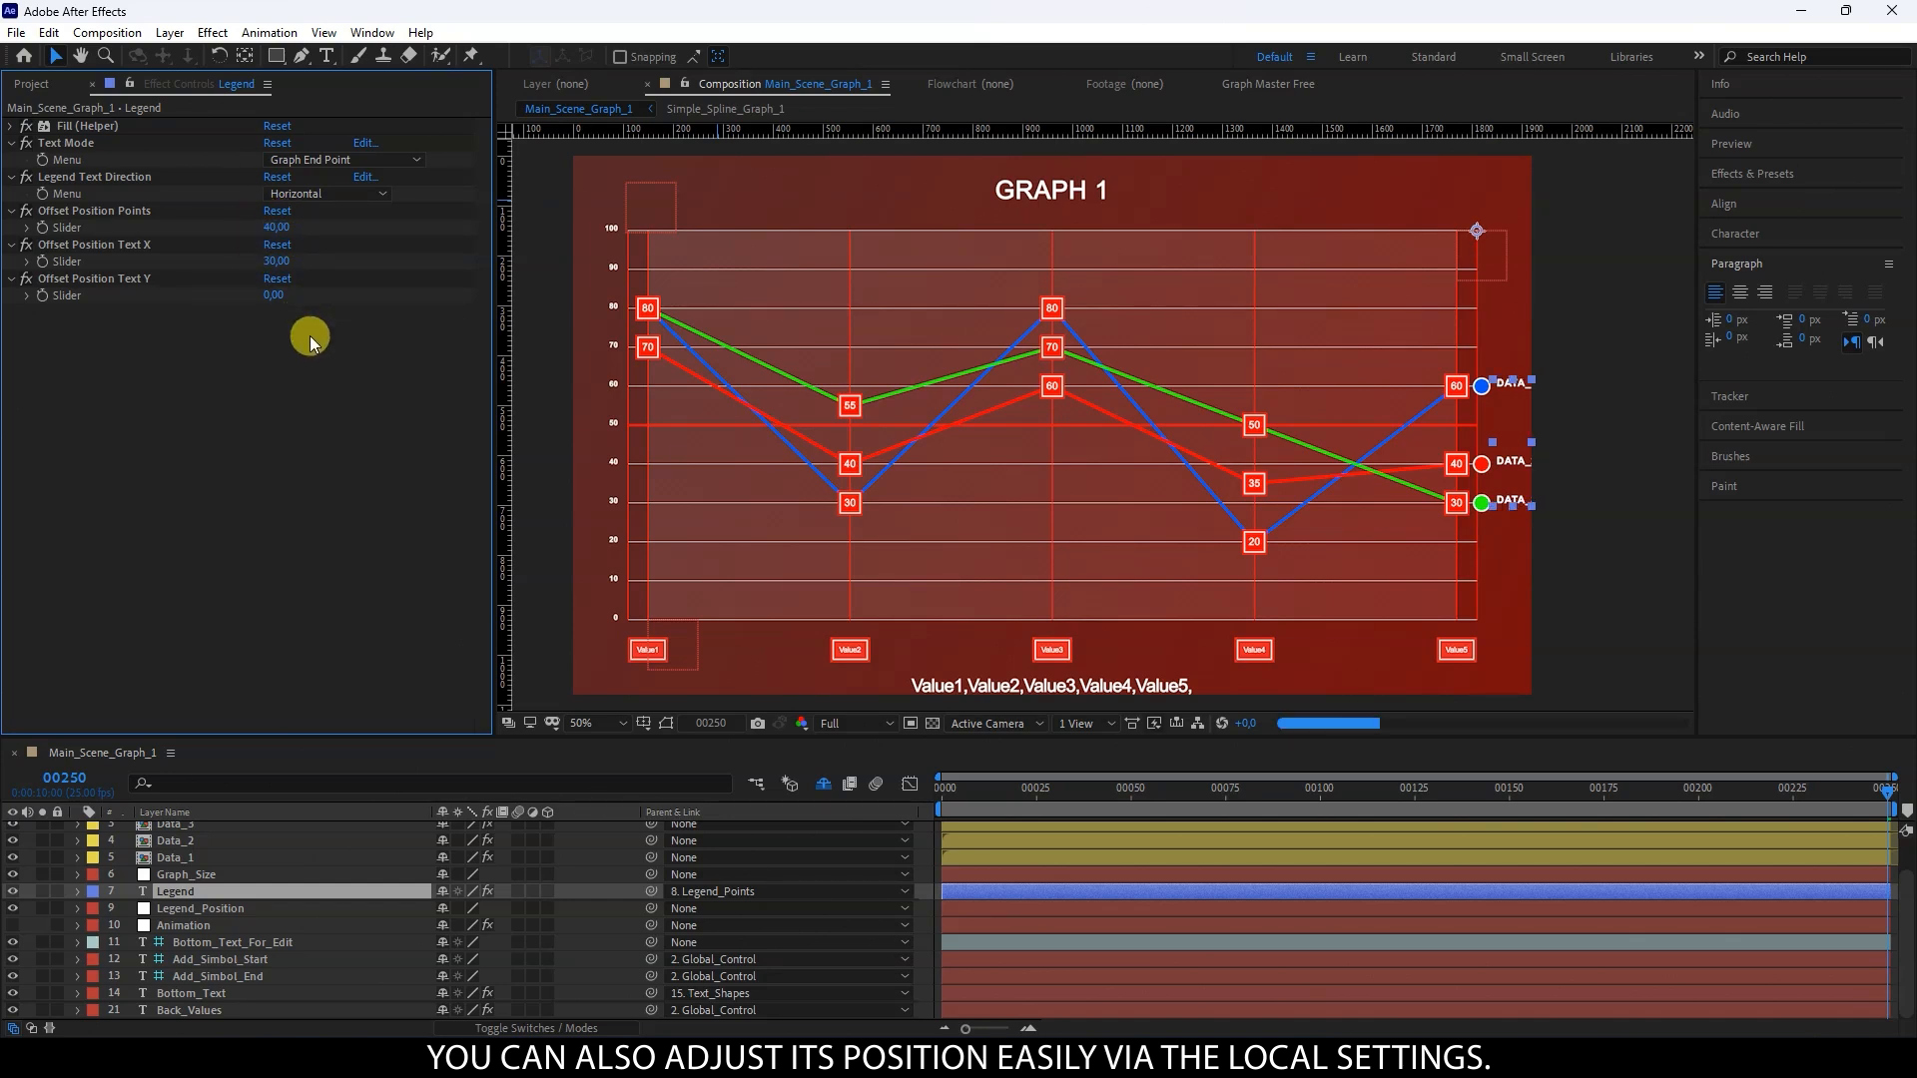
{"action": "left_click", "coordinate": [277, 227]}
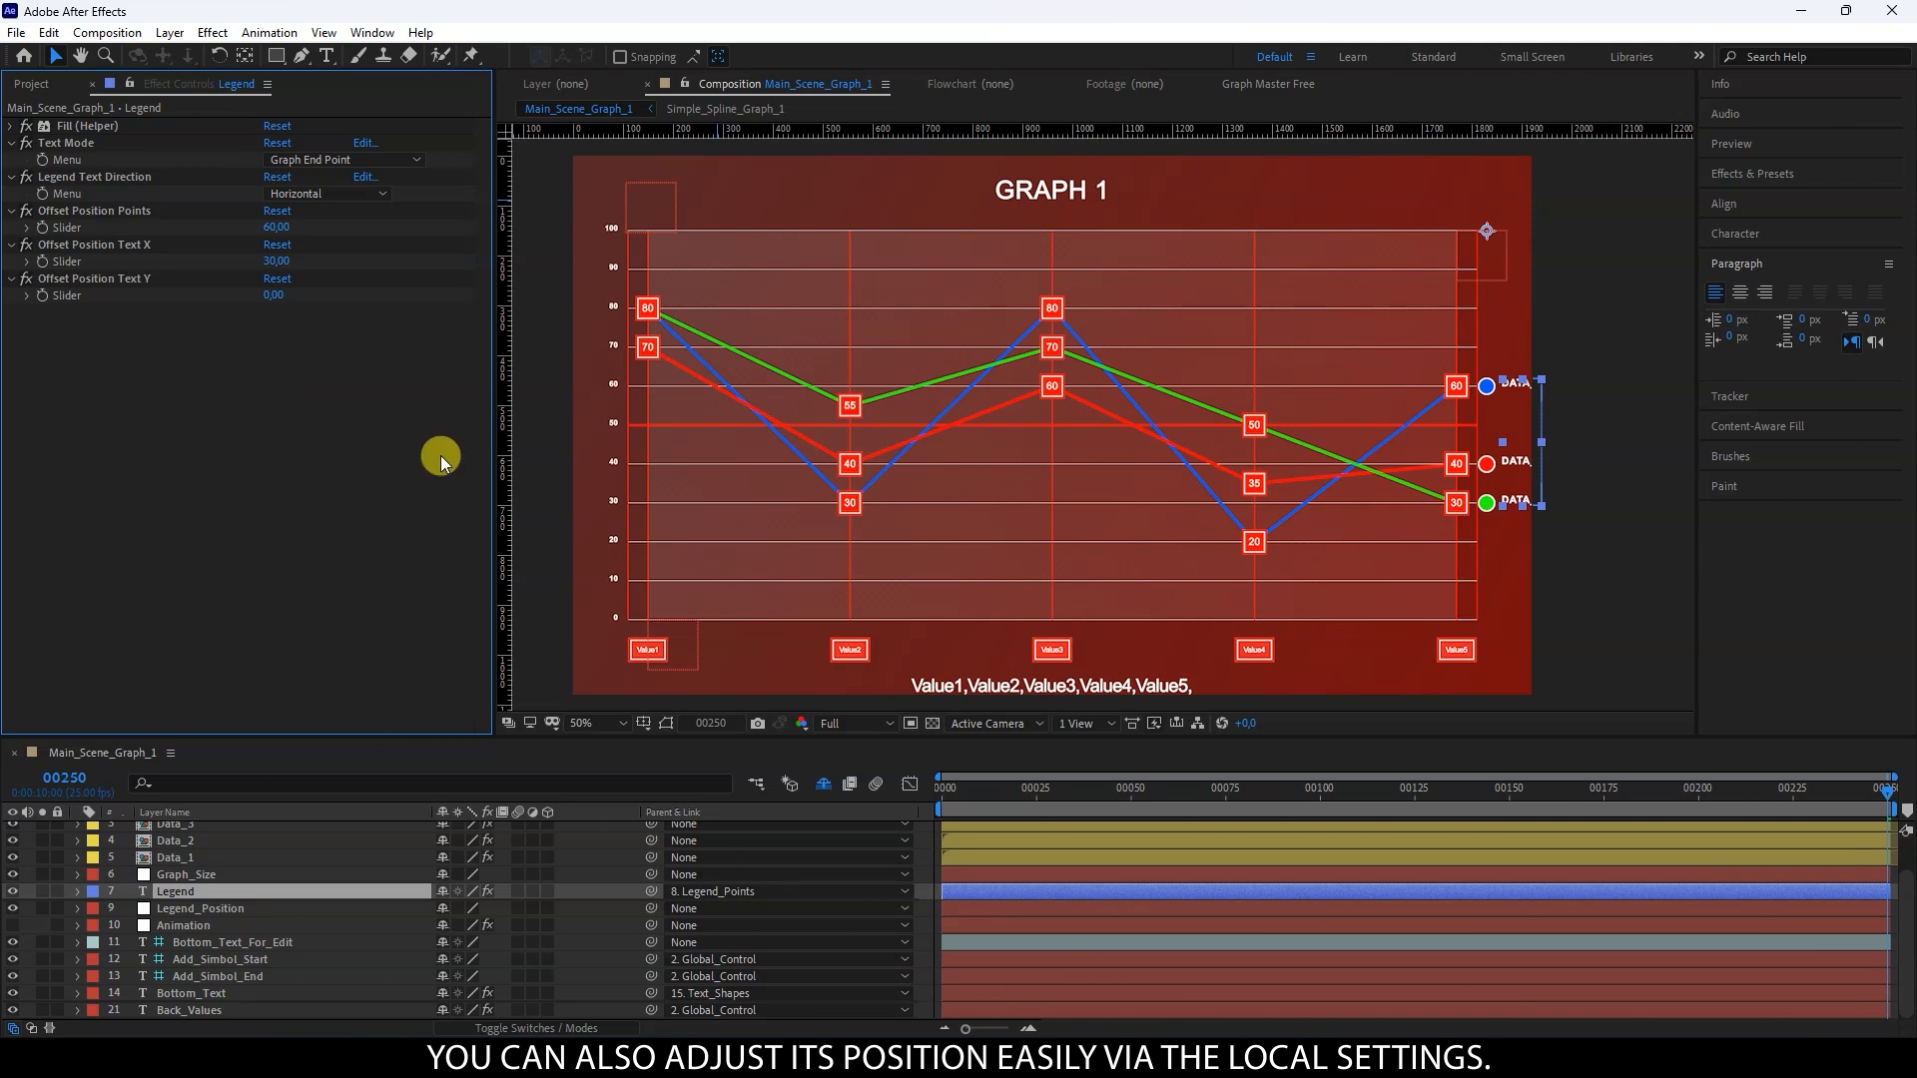
Step: Narrow the graph to fit the frame by moving the Graph_Size null about 160 px left and the Global_Control null about 100 px right
{"action": "left_click", "coordinate": [1481, 251]}
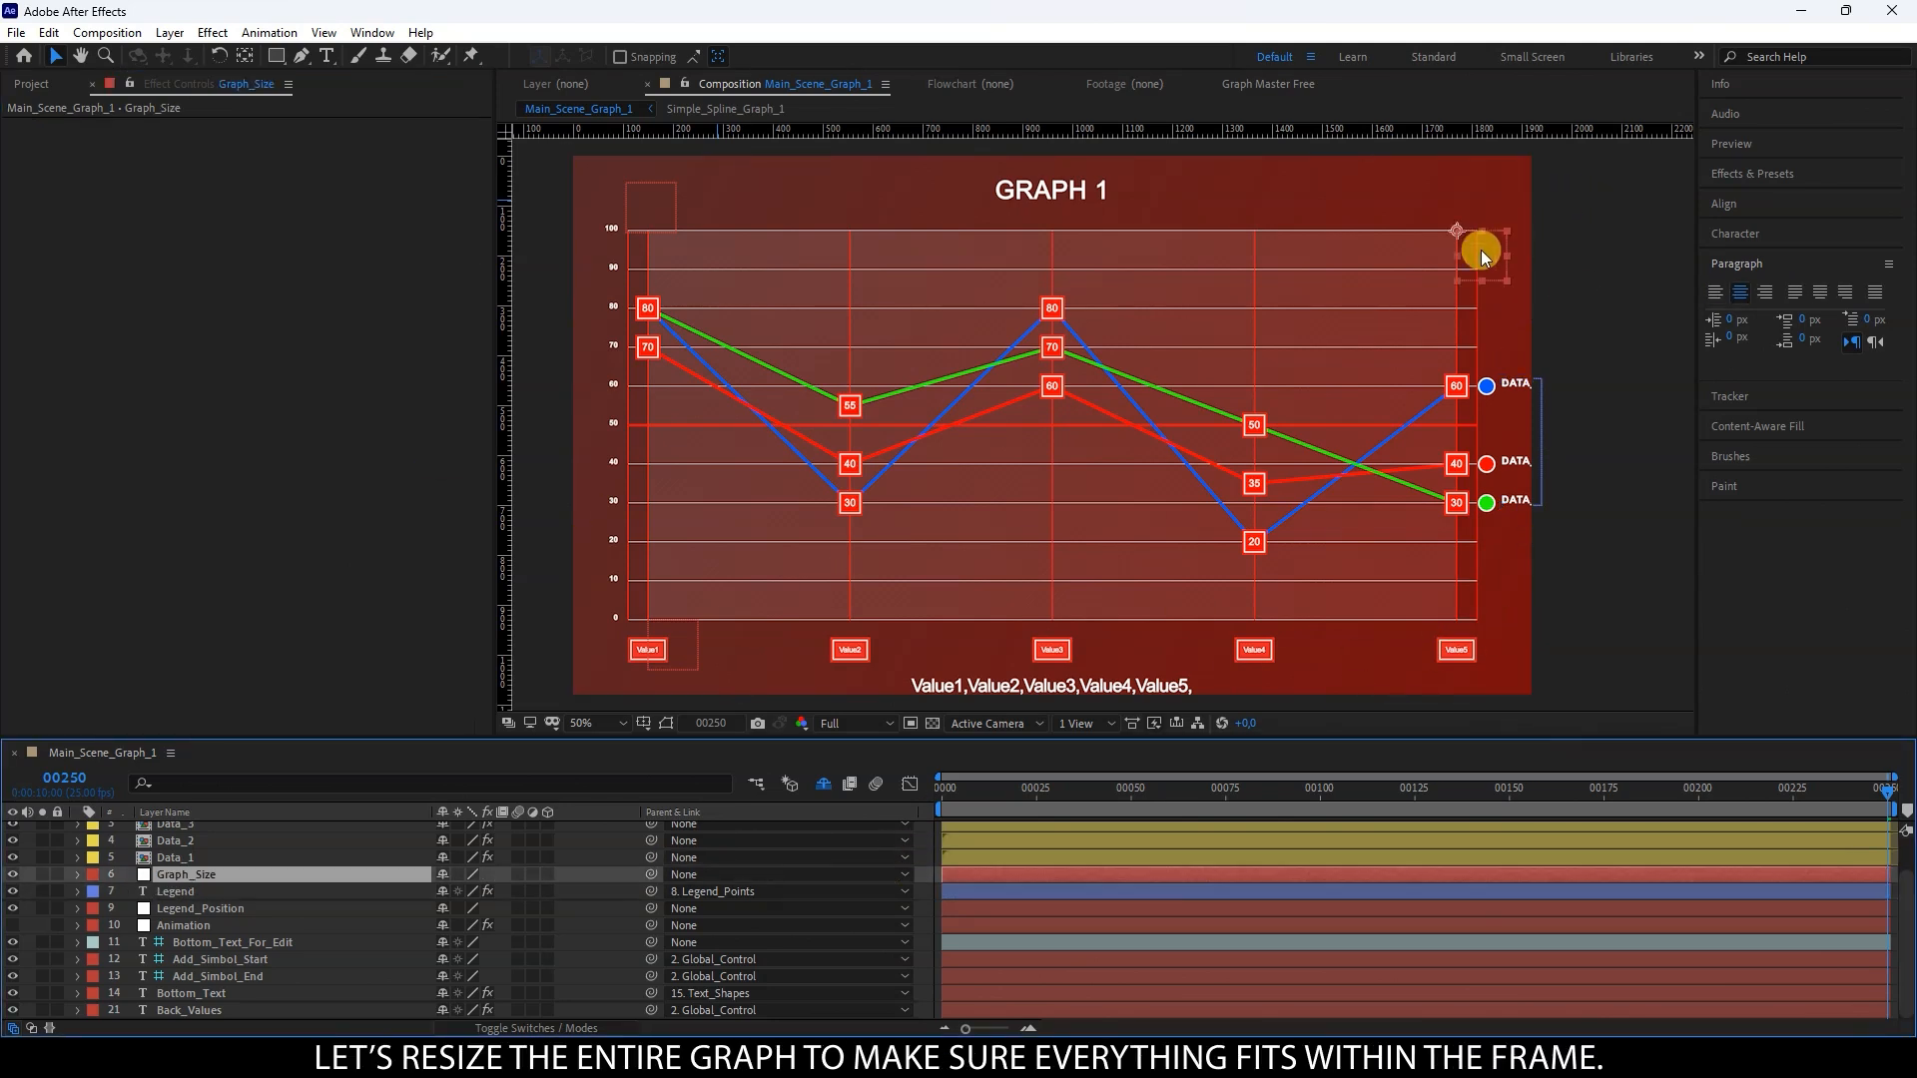
{"action": "left_click_drag", "start_coordinate": [1482, 252], "coordinate": [1398, 246]}
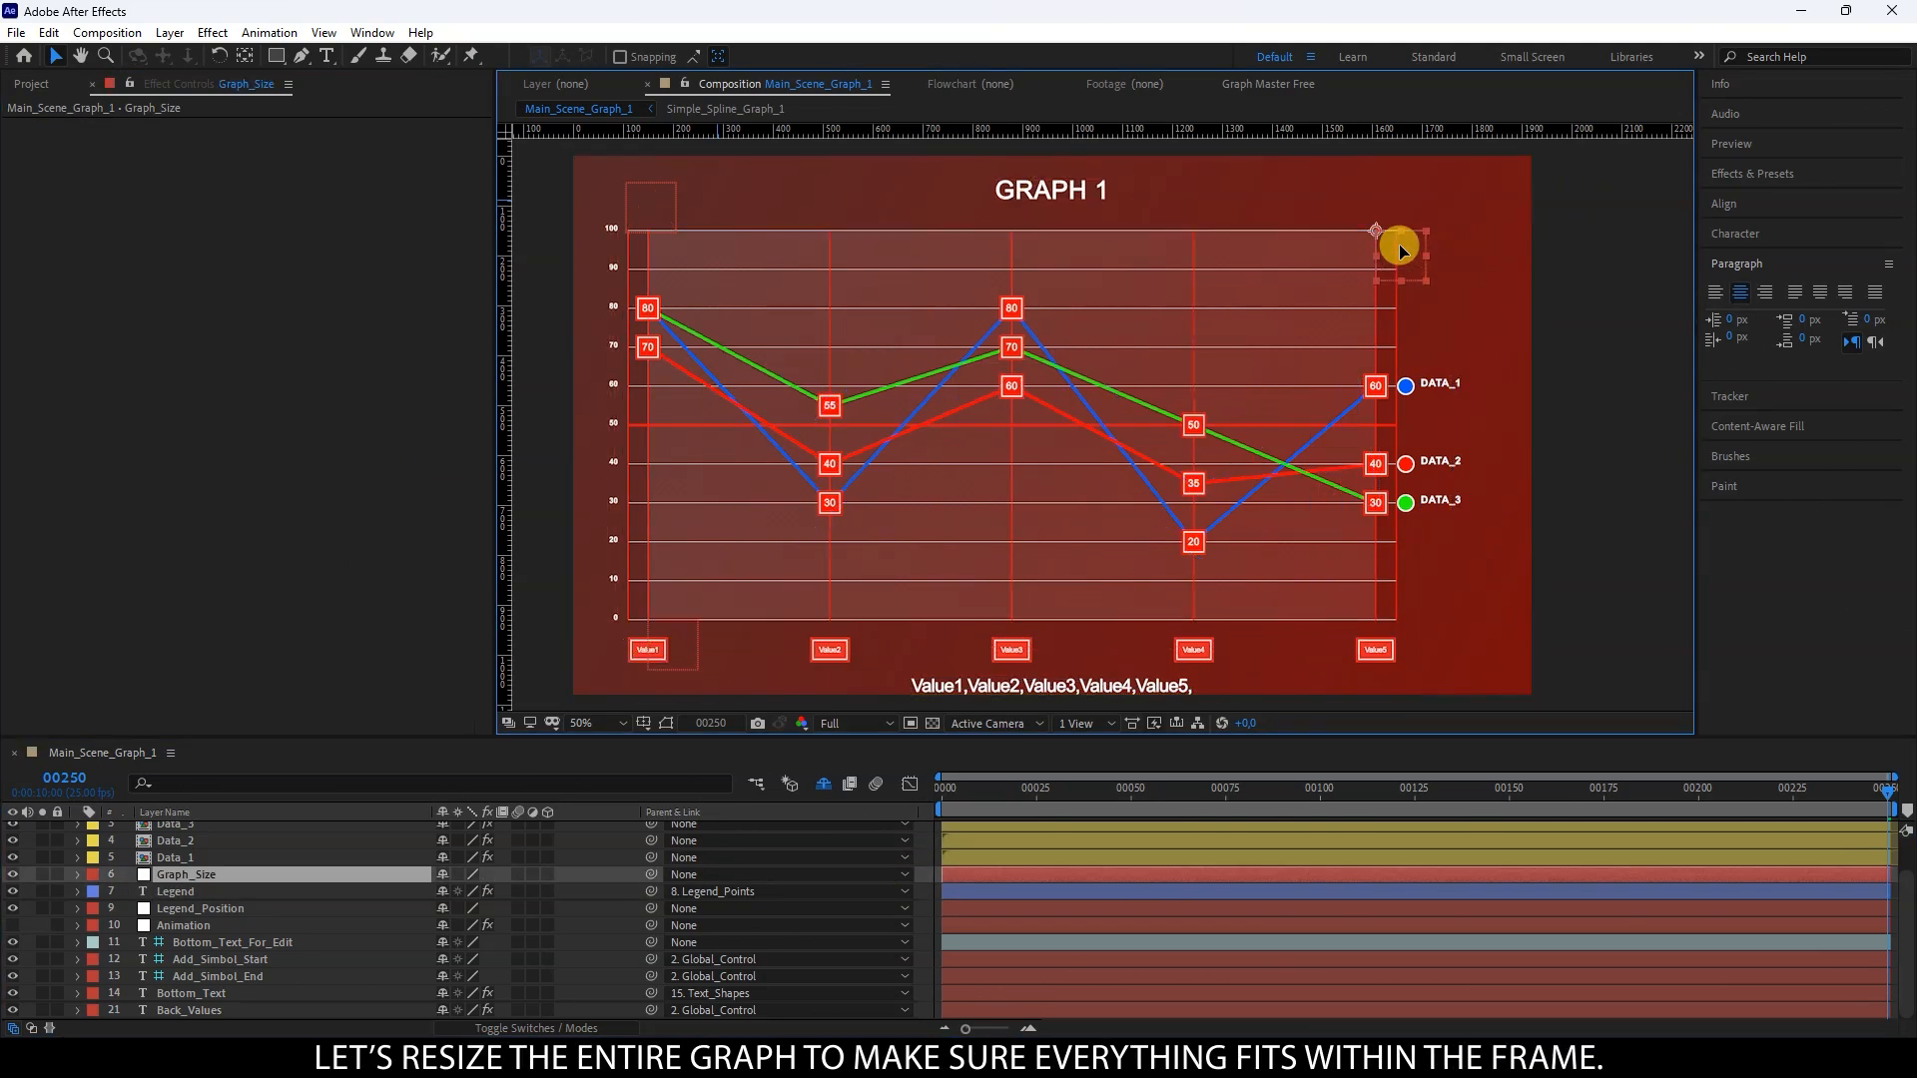
{"action": "scroll", "coordinate": [196, 871], "scroll_direction": "up", "scroll_amount": 2}
{"action": "left_click", "coordinate": [180, 846]}
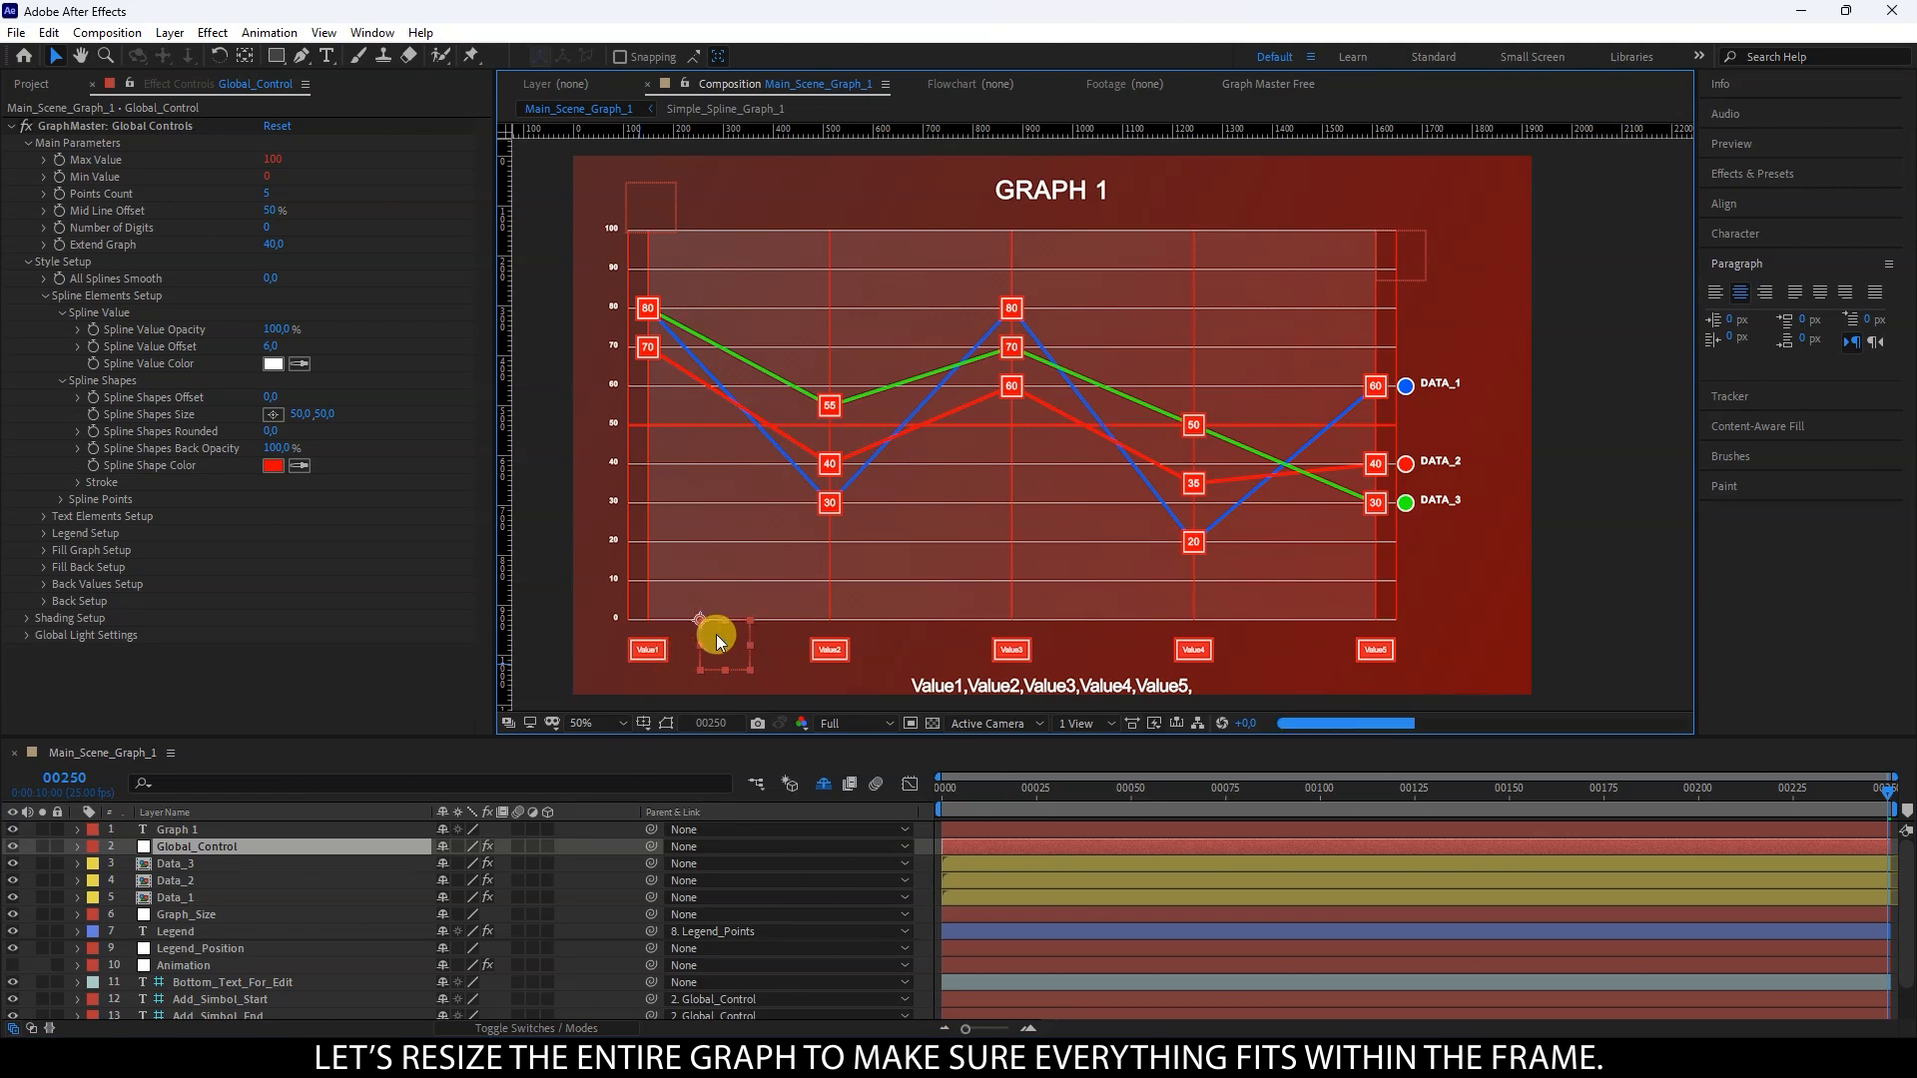
{"action": "left_click_drag", "start_coordinate": [716, 636], "coordinate": [712, 634]}
{"action": "left_click", "coordinate": [924, 843]}
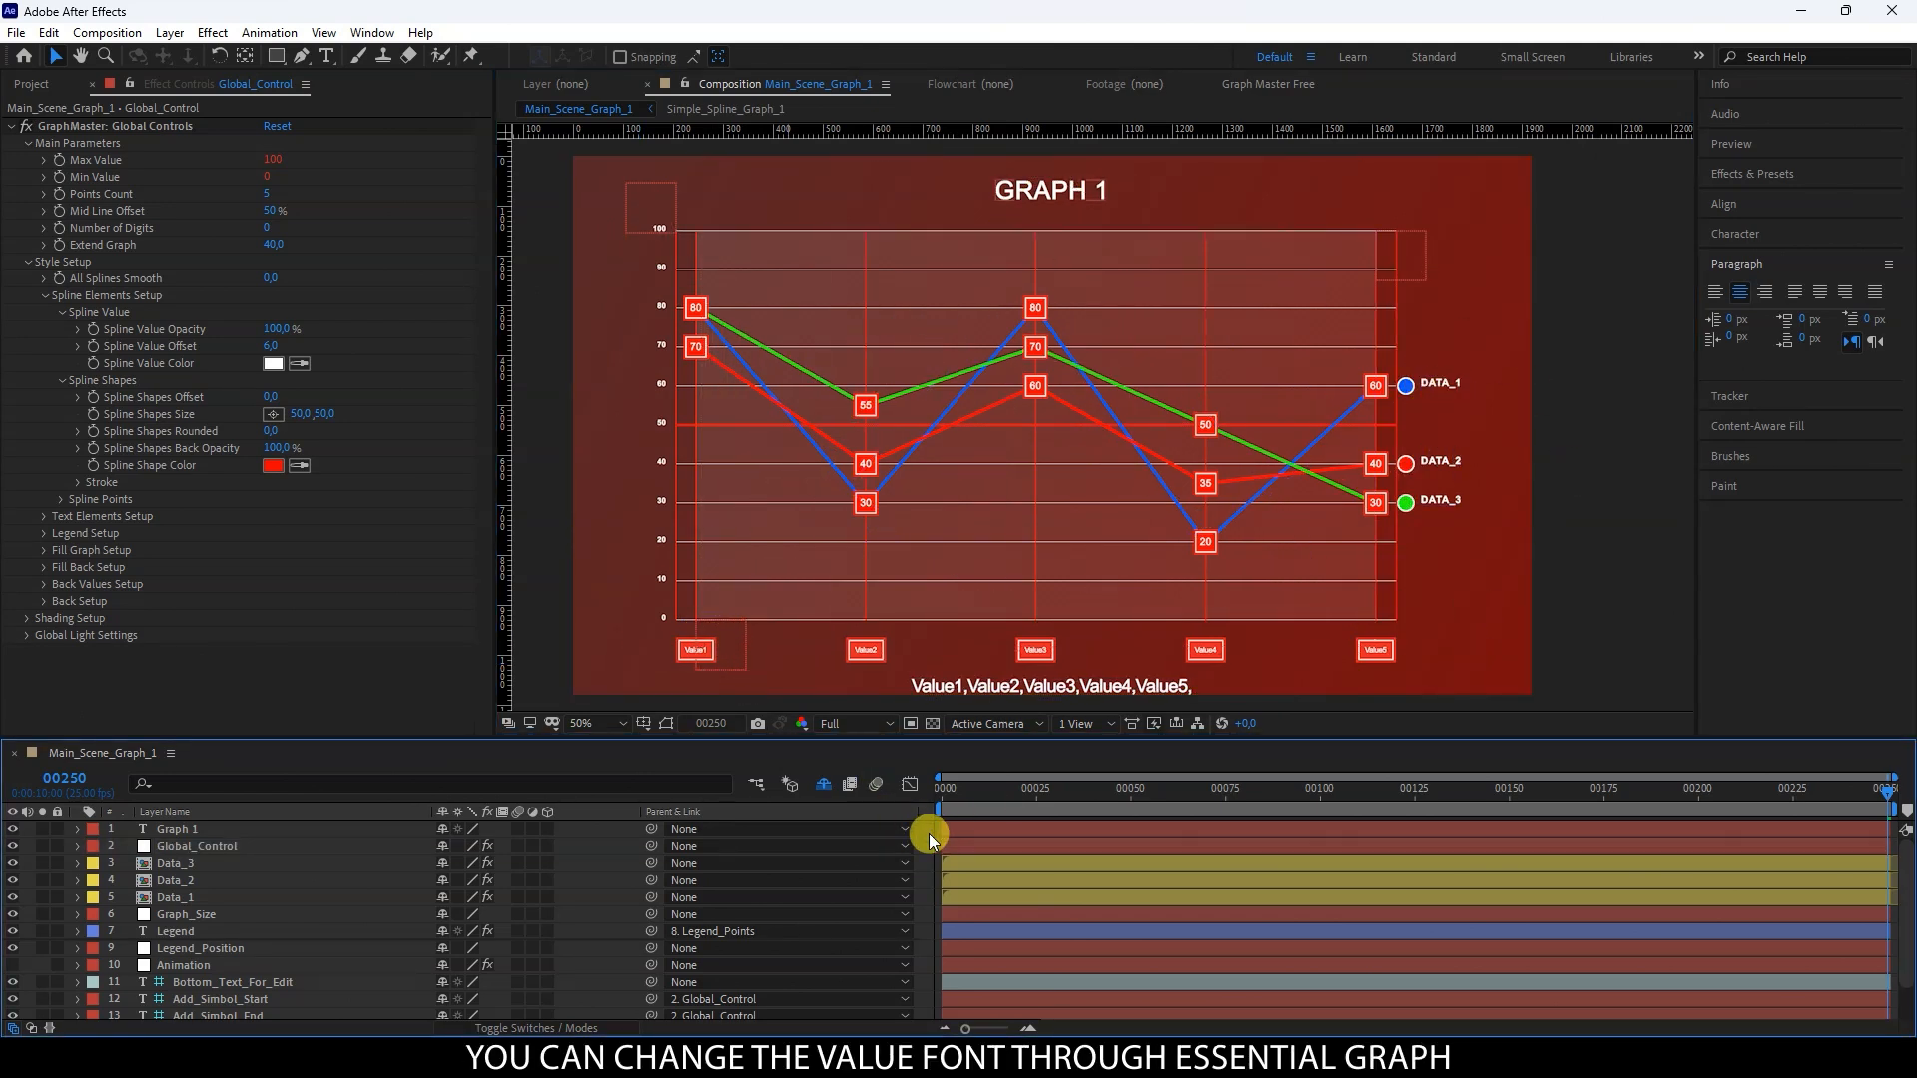
Step: Show Essential Graphics with Simple_Spline_Graph_1 as the primary composition and expand its EDIT FONTS HERE group
{"action": "left_click", "coordinate": [367, 33]}
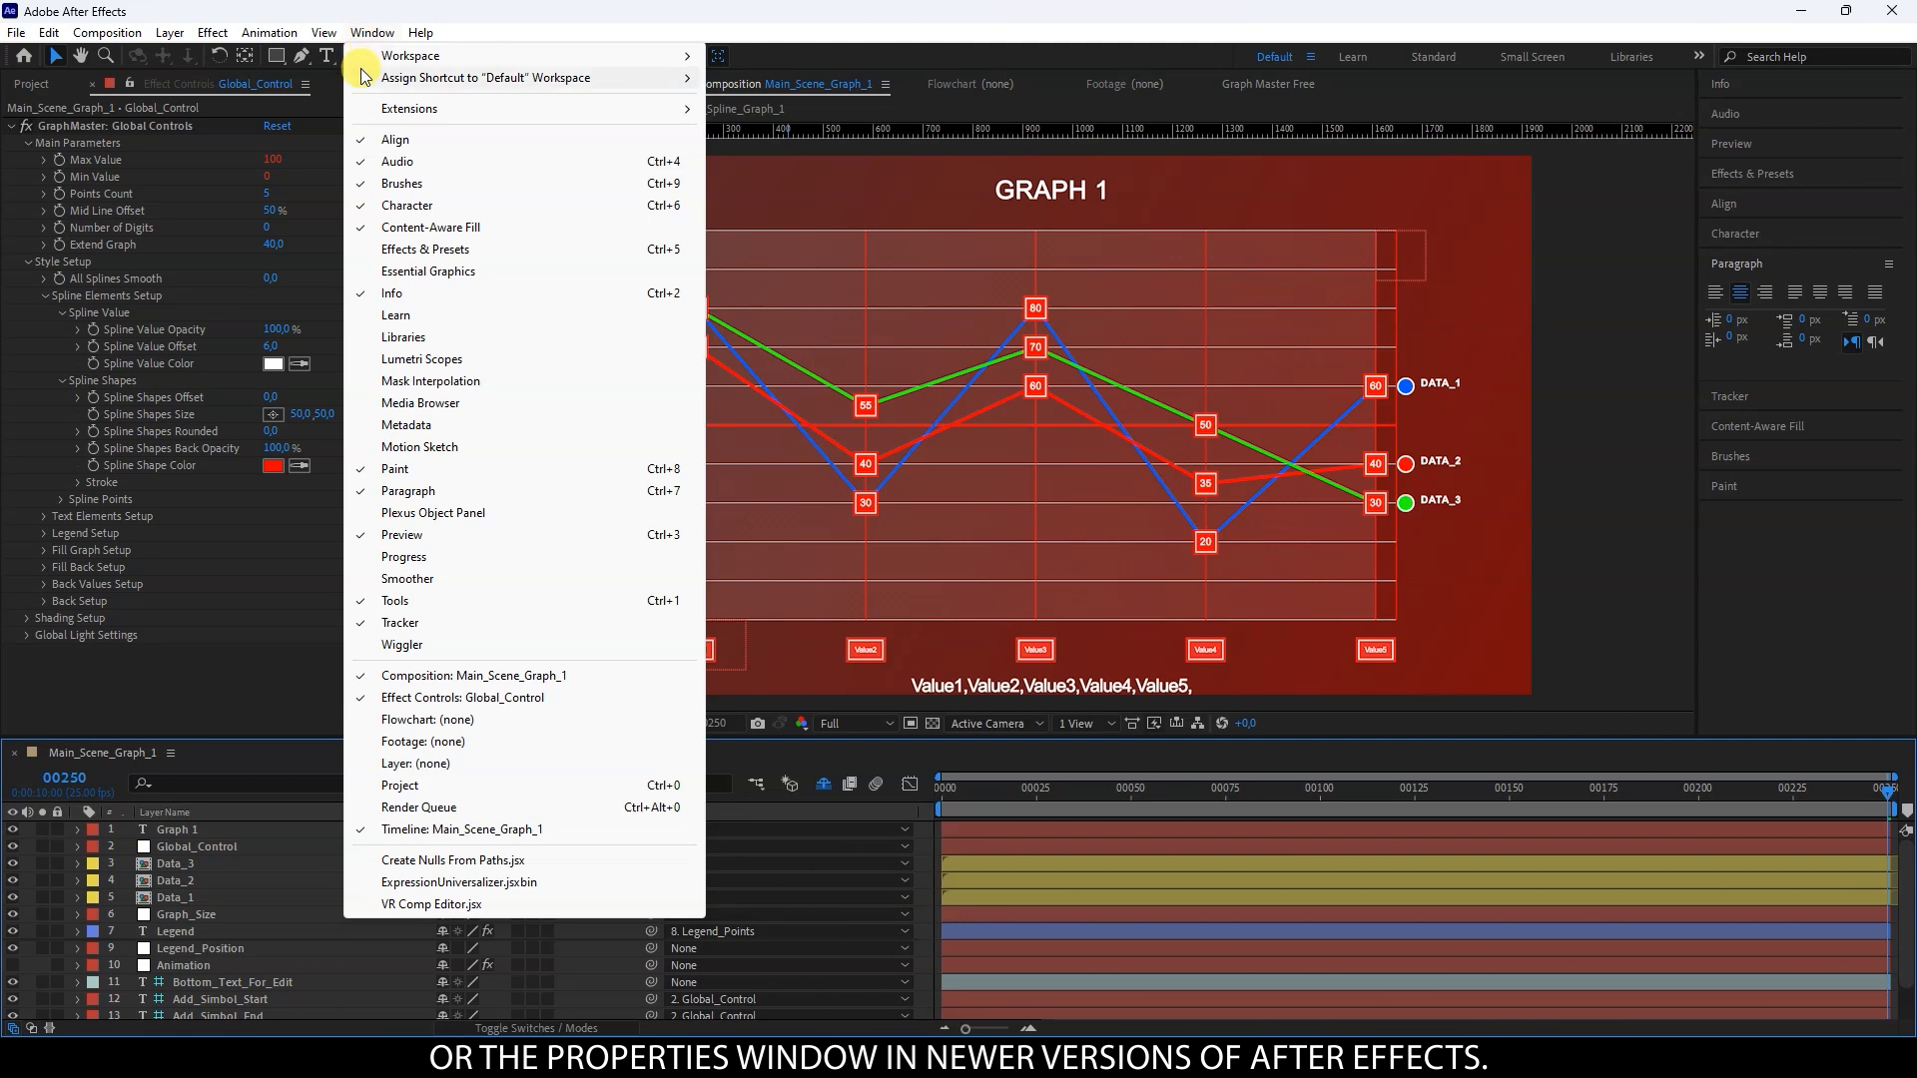
{"action": "left_click", "coordinate": [360, 269]}
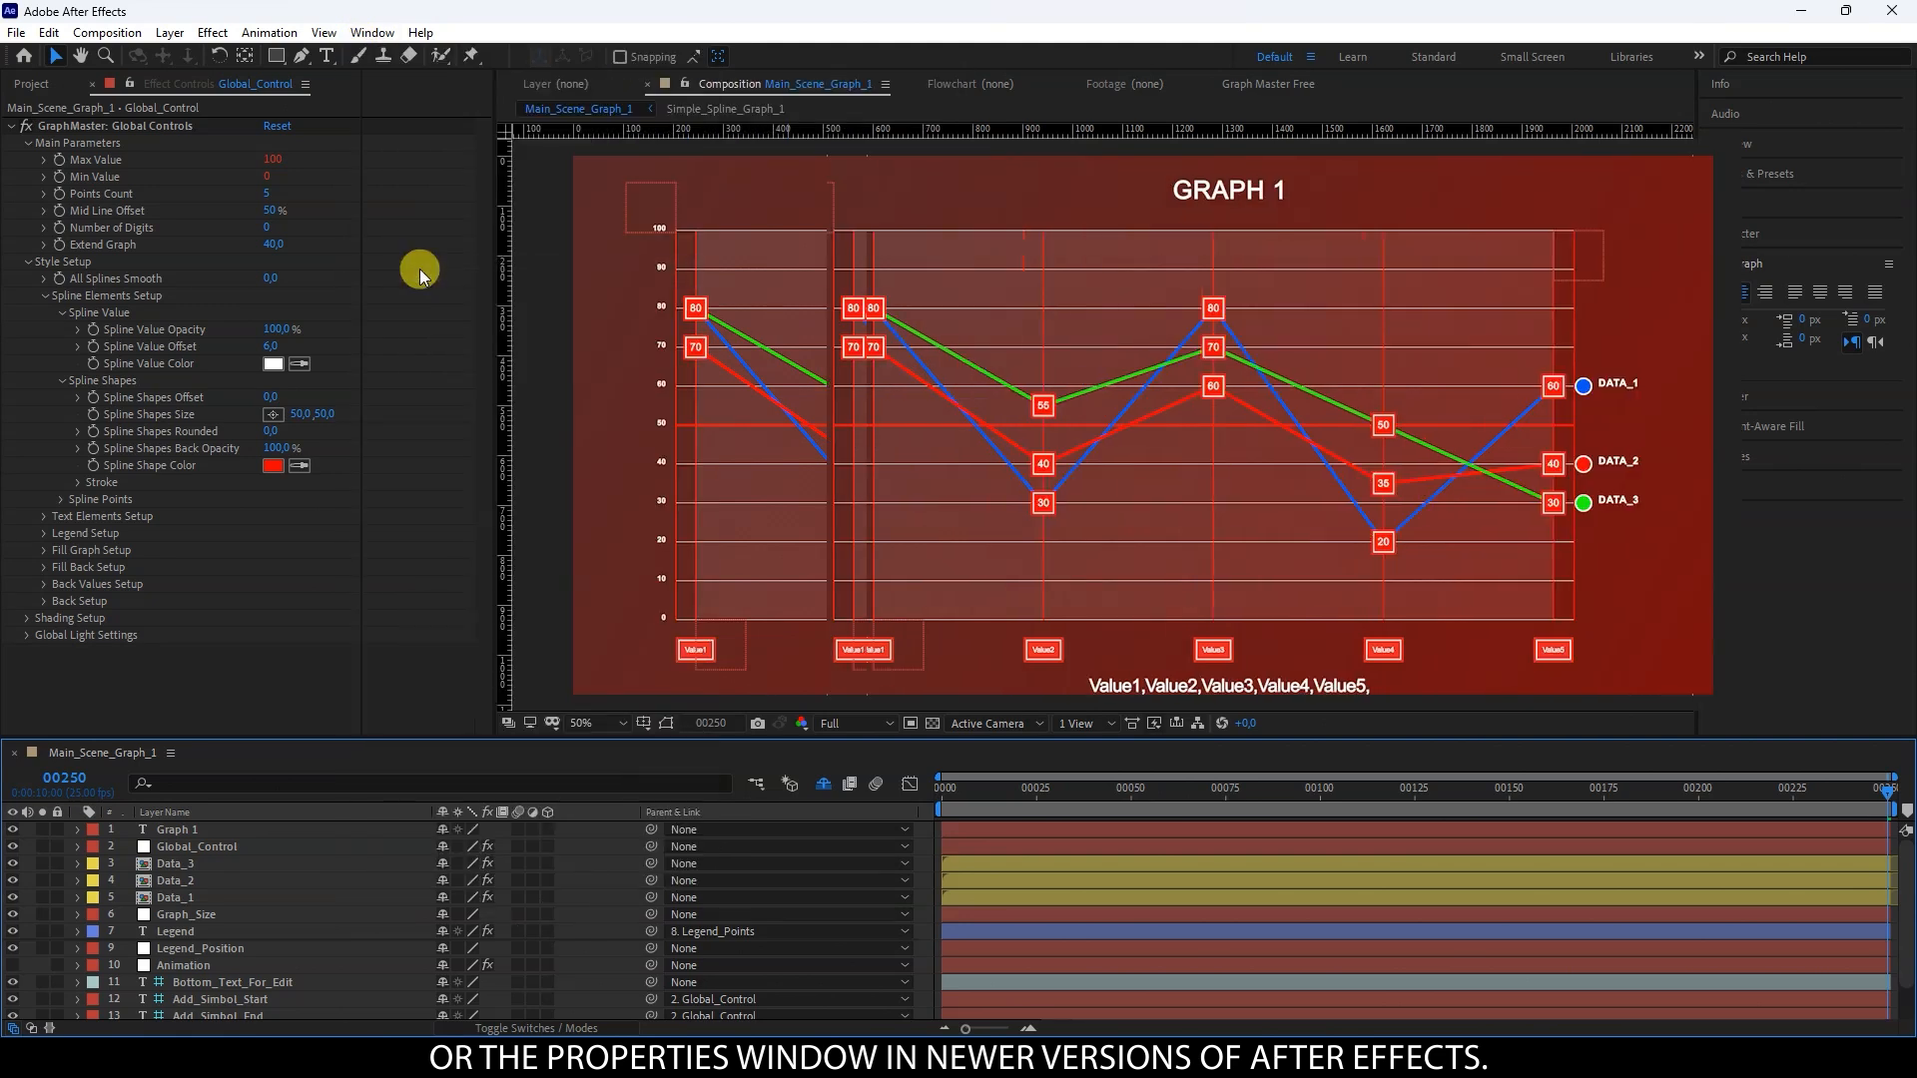
{"action": "left_click", "coordinate": [671, 153]}
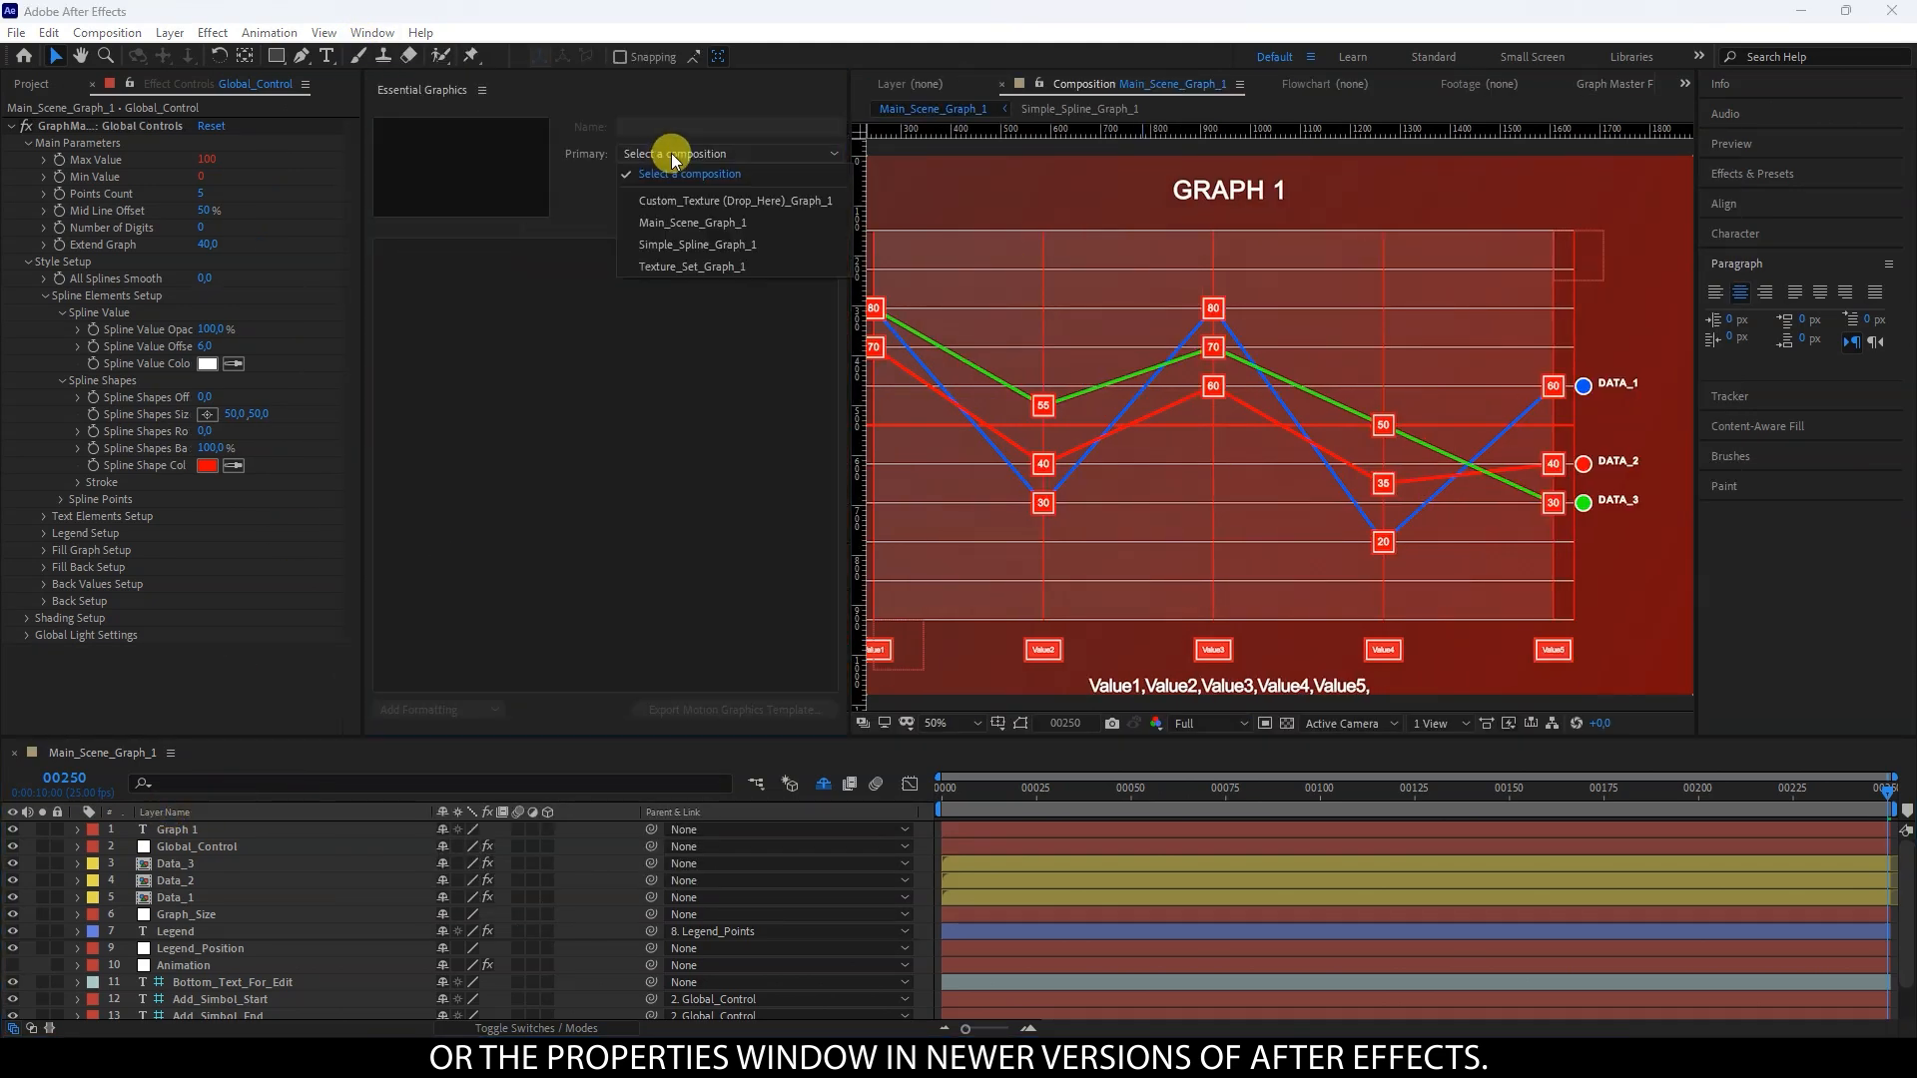
{"action": "left_click", "coordinate": [679, 243]}
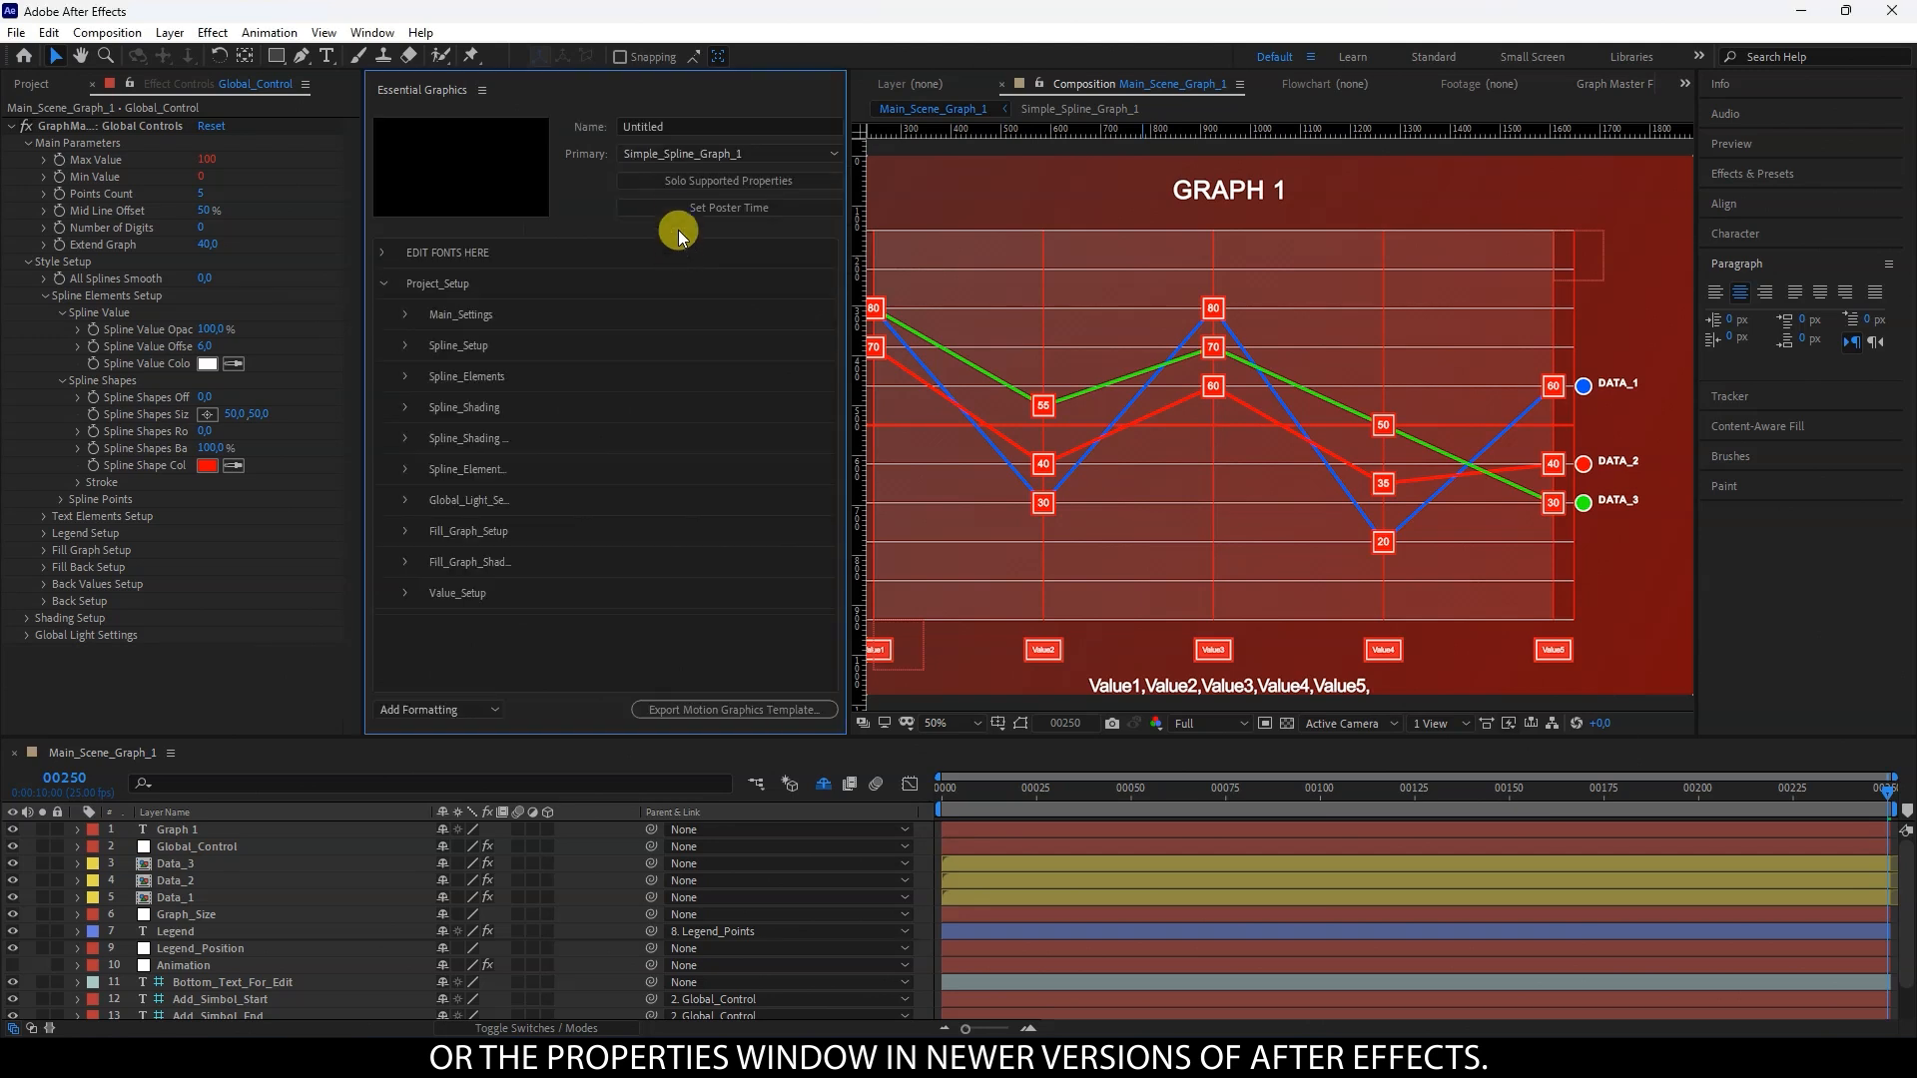
{"action": "left_click", "coordinate": [383, 284]}
{"action": "left_click", "coordinate": [382, 252]}
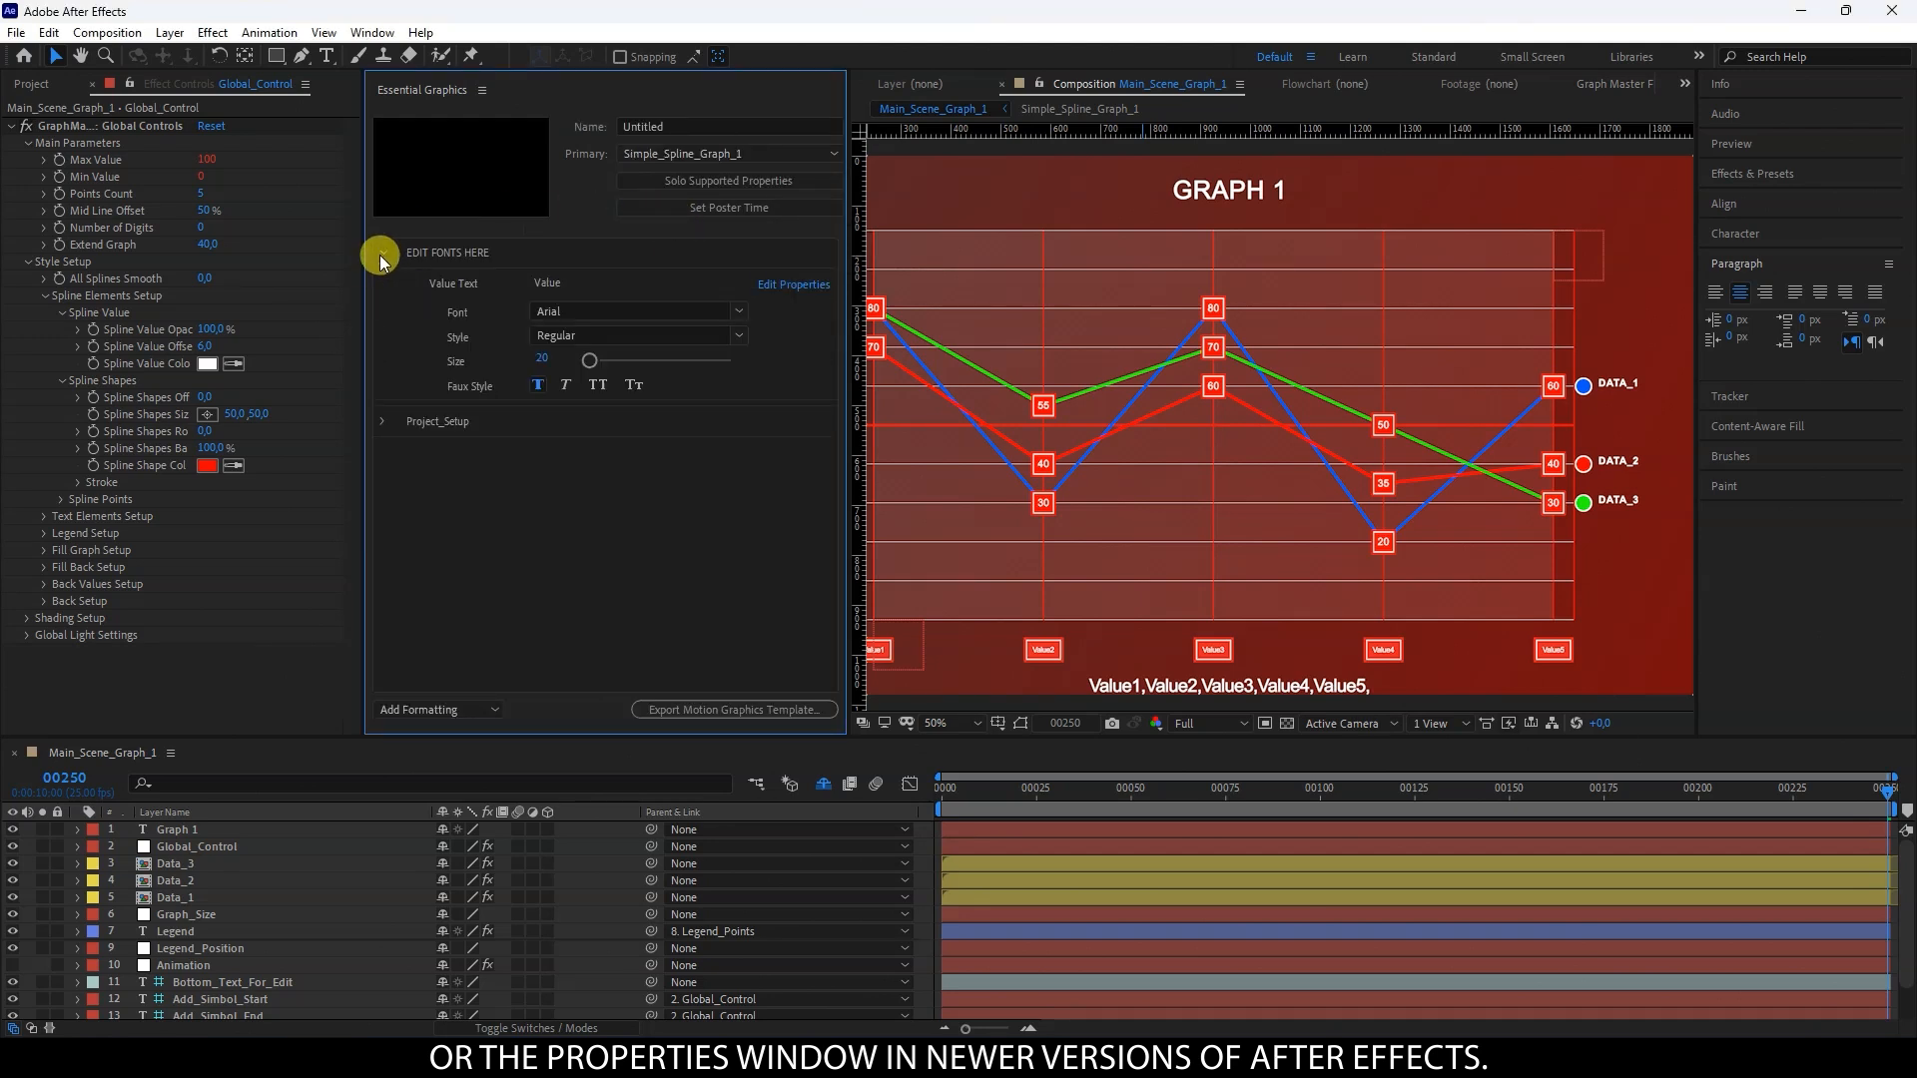
Step: Set the value text's font to BOWLER in the EDIT FONTS HERE group
{"action": "left_click", "coordinate": [740, 313]}
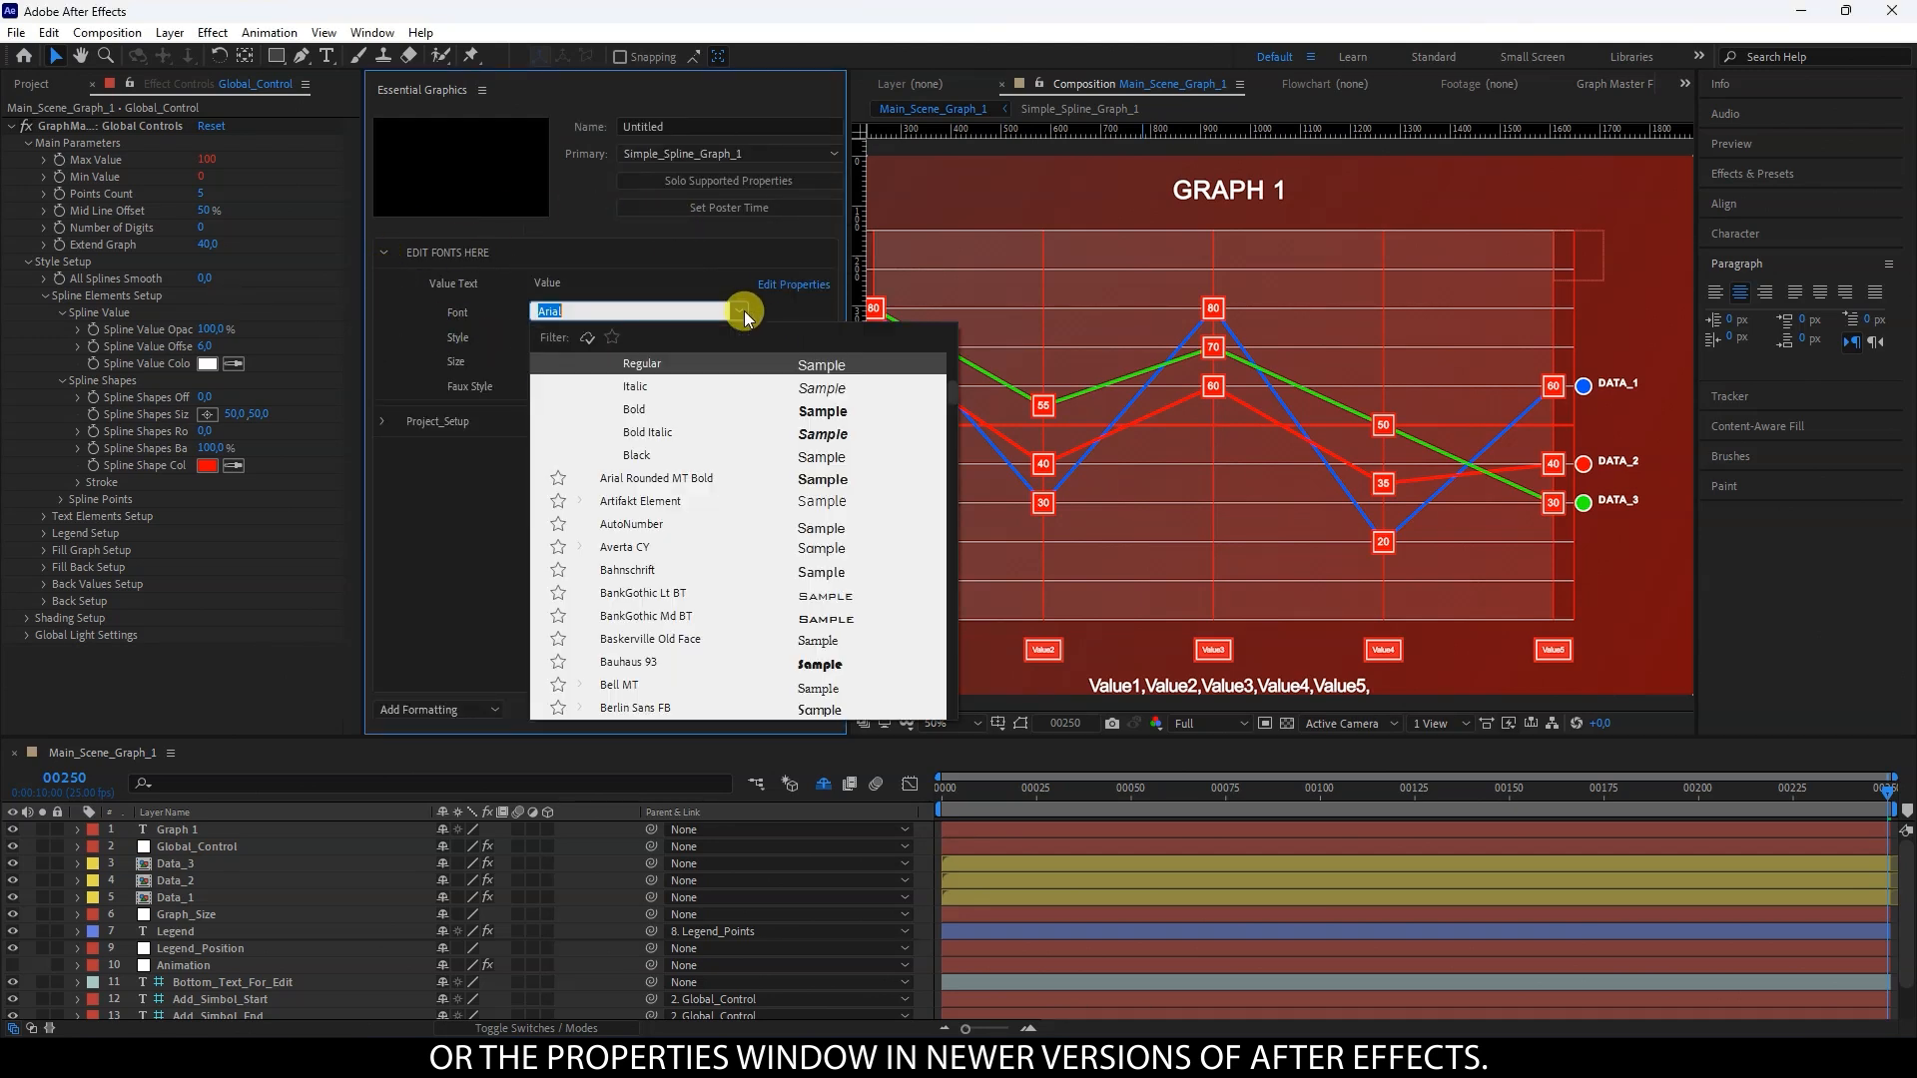
{"action": "scroll", "coordinate": [689, 673], "scroll_direction": "down", "scroll_amount": 2}
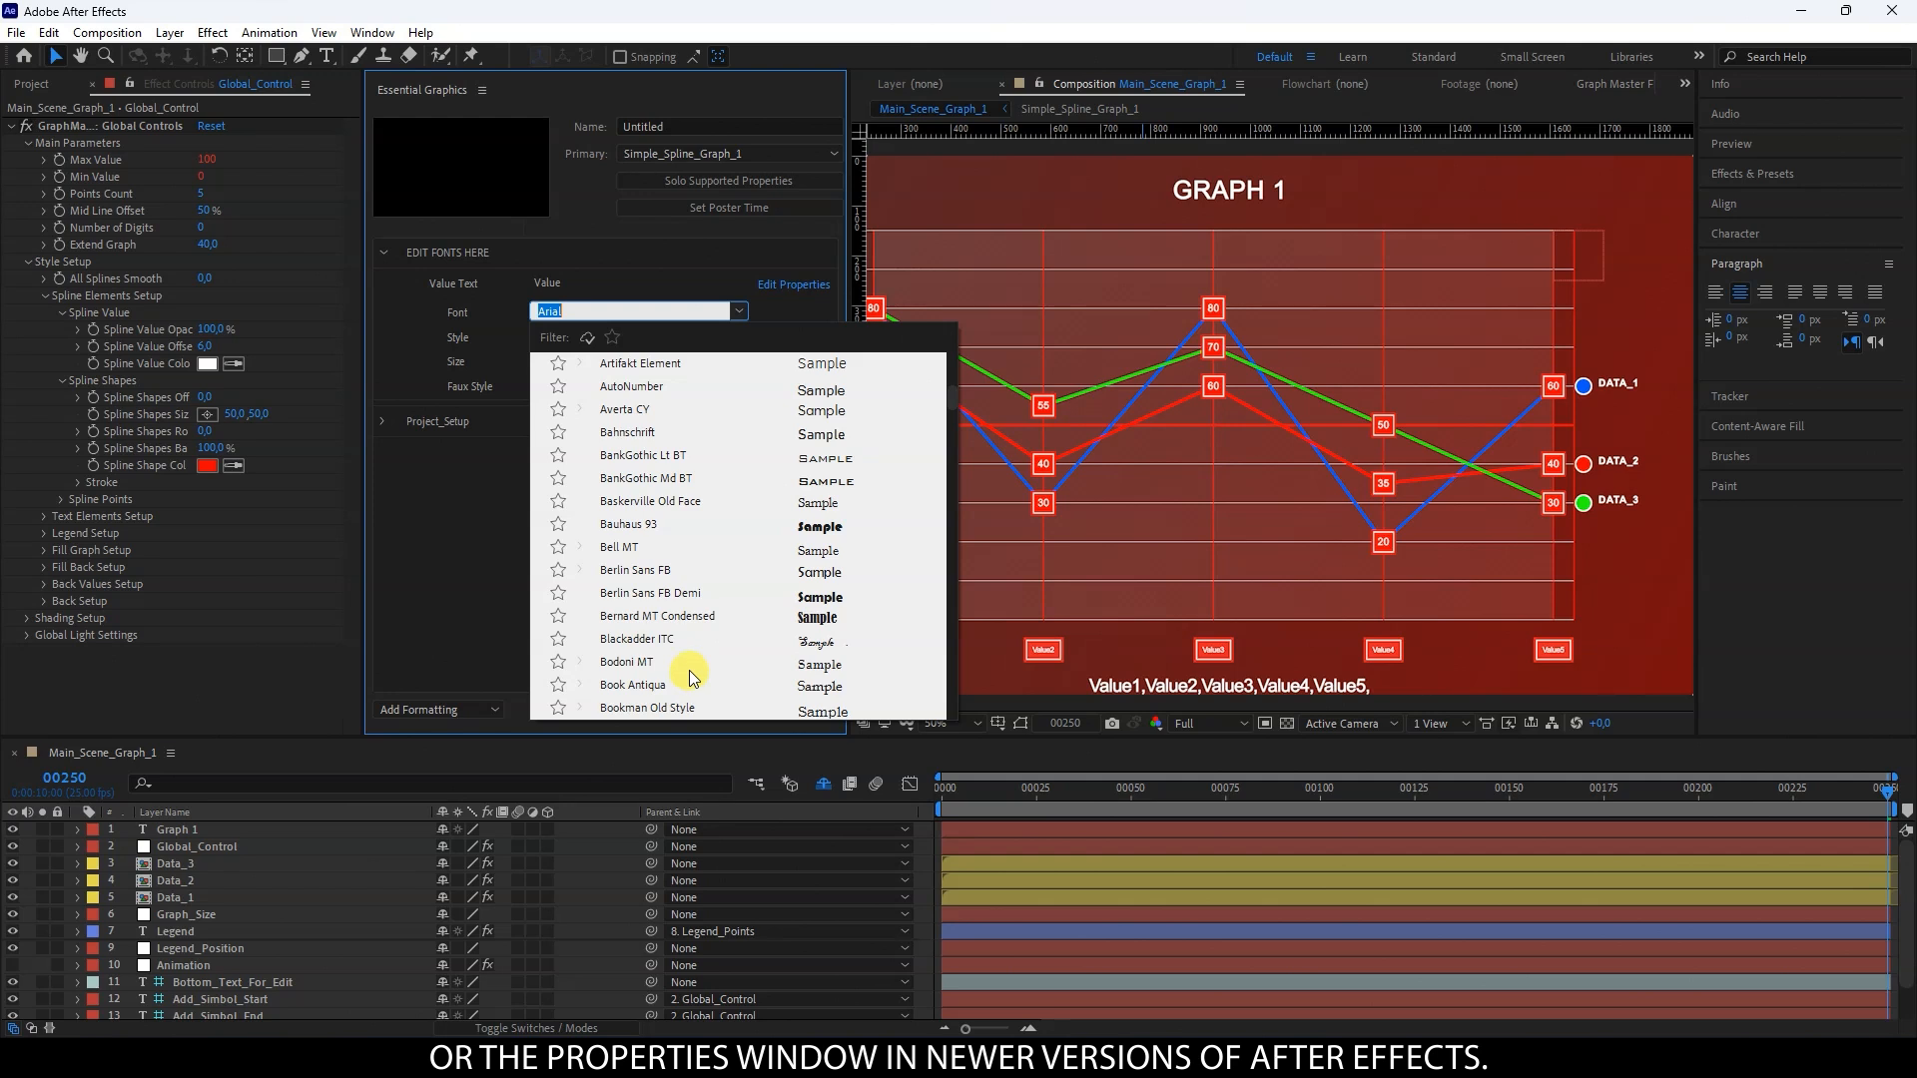
{"action": "scroll", "coordinate": [689, 669], "scroll_direction": "down", "scroll_amount": 3}
{"action": "left_click", "coordinate": [622, 547]}
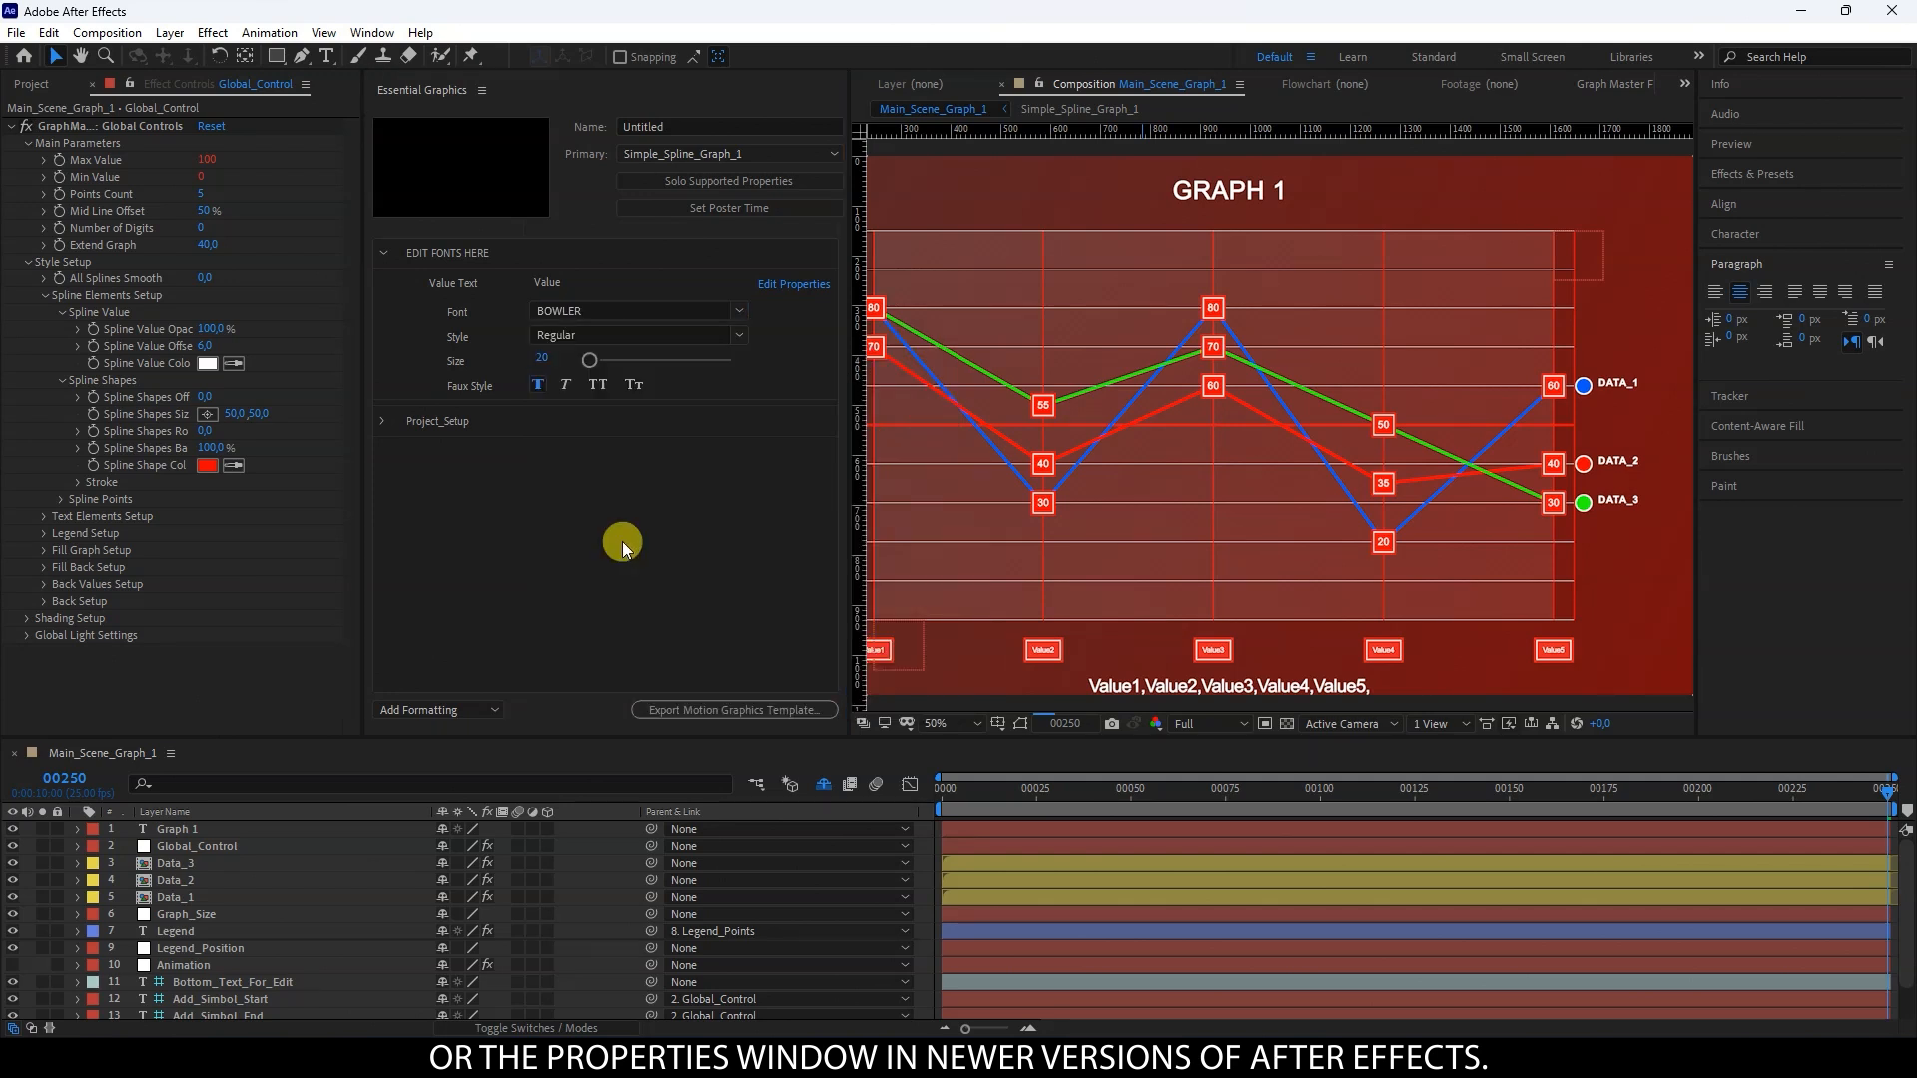
{"action": "key", "text": "period"}
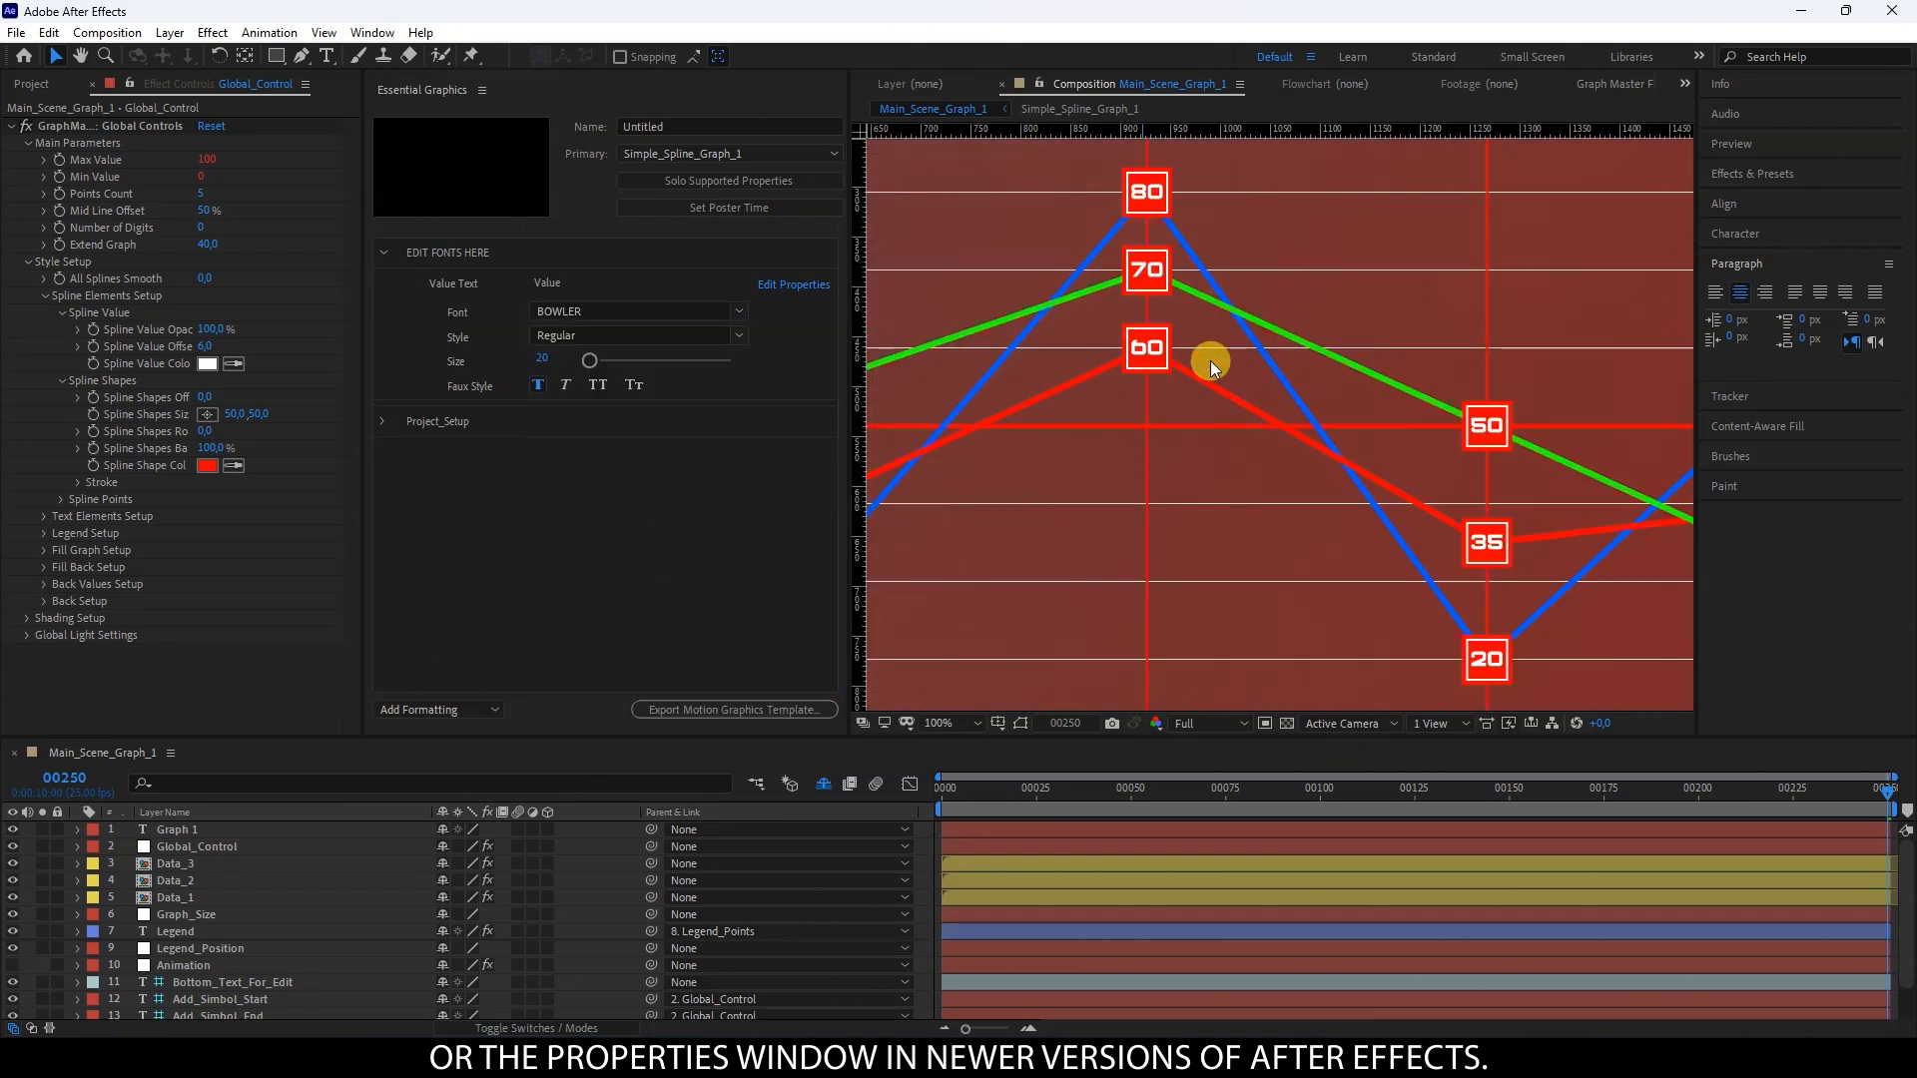
Step: Set the value text's size to 15 and close Essential Graphics
{"action": "left_click", "coordinate": [541, 357]}
{"action": "type", "text": "15"}
{"action": "left_click", "coordinate": [597, 481]}
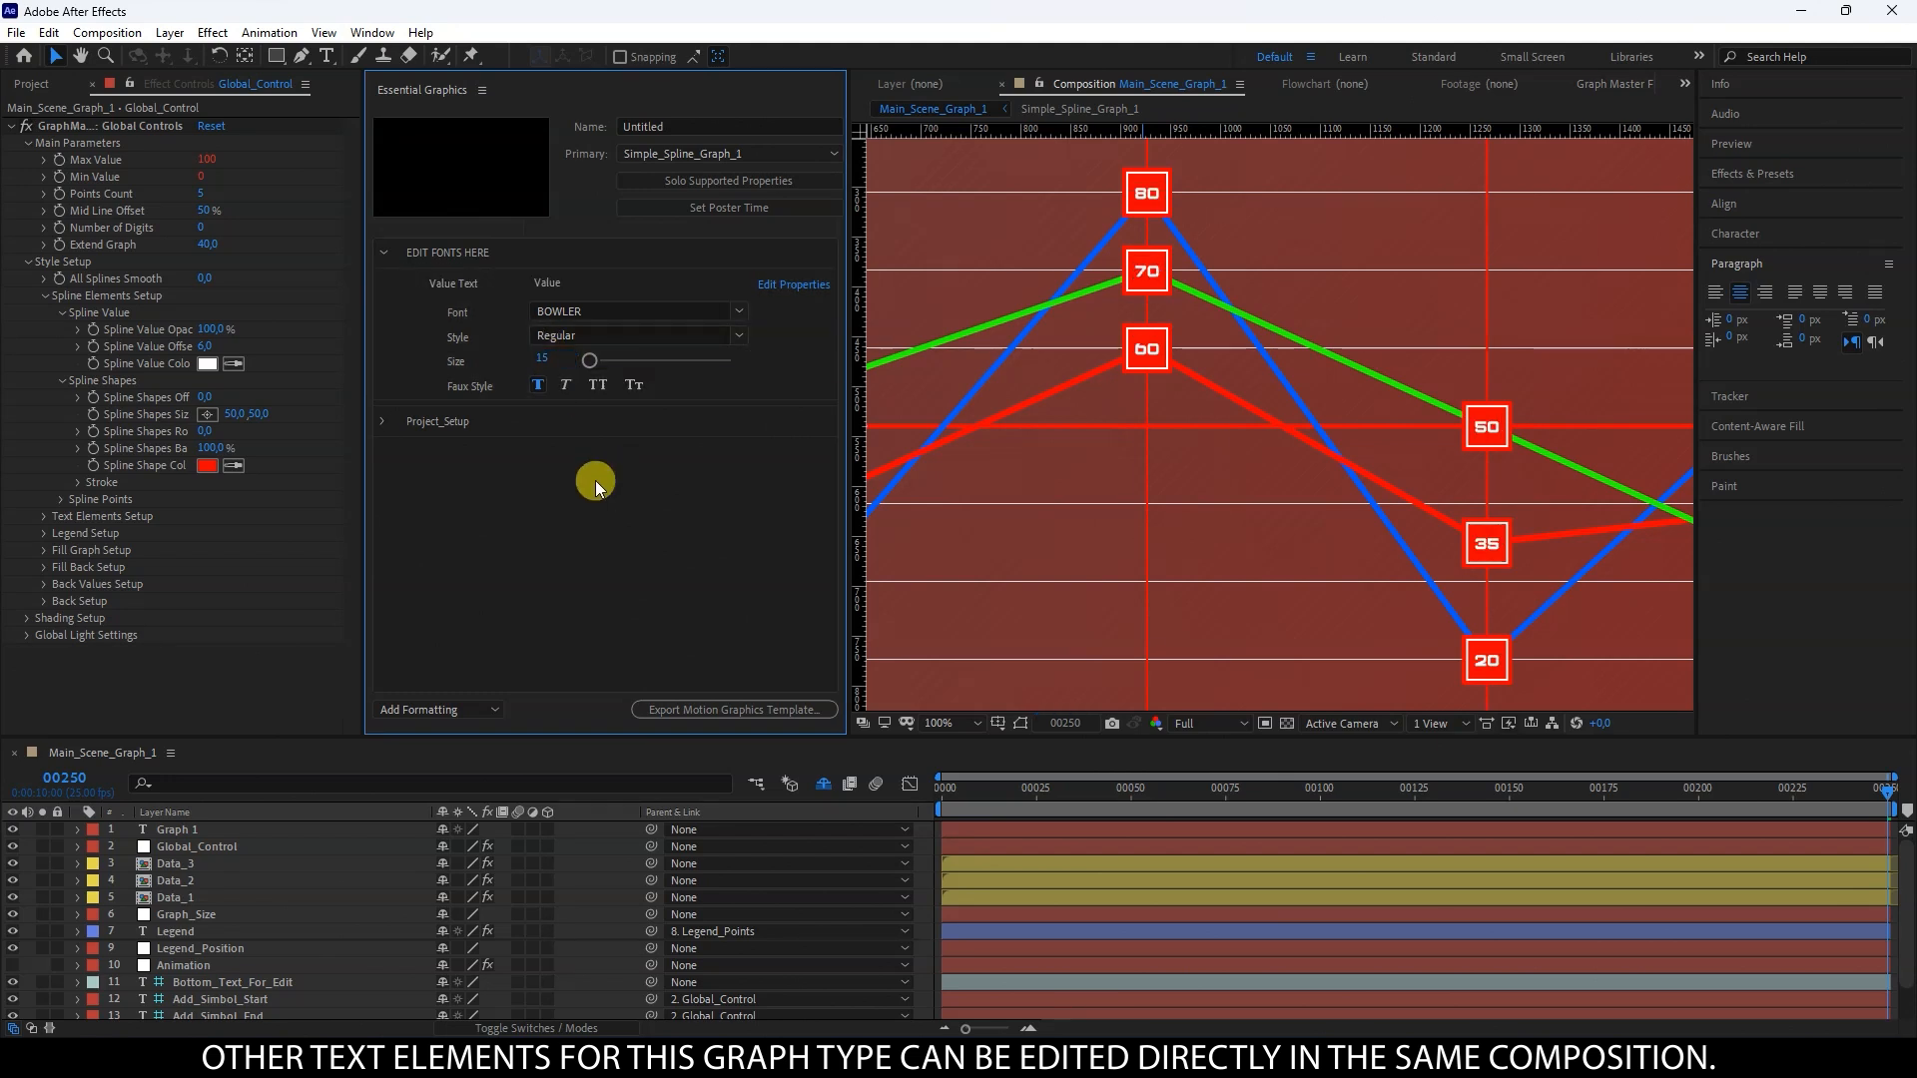
{"action": "scroll", "coordinate": [1158, 291], "scroll_direction": "down", "scroll_amount": 1}
{"action": "left_click_drag", "start_coordinate": [1207, 308], "coordinate": [1345, 286]}
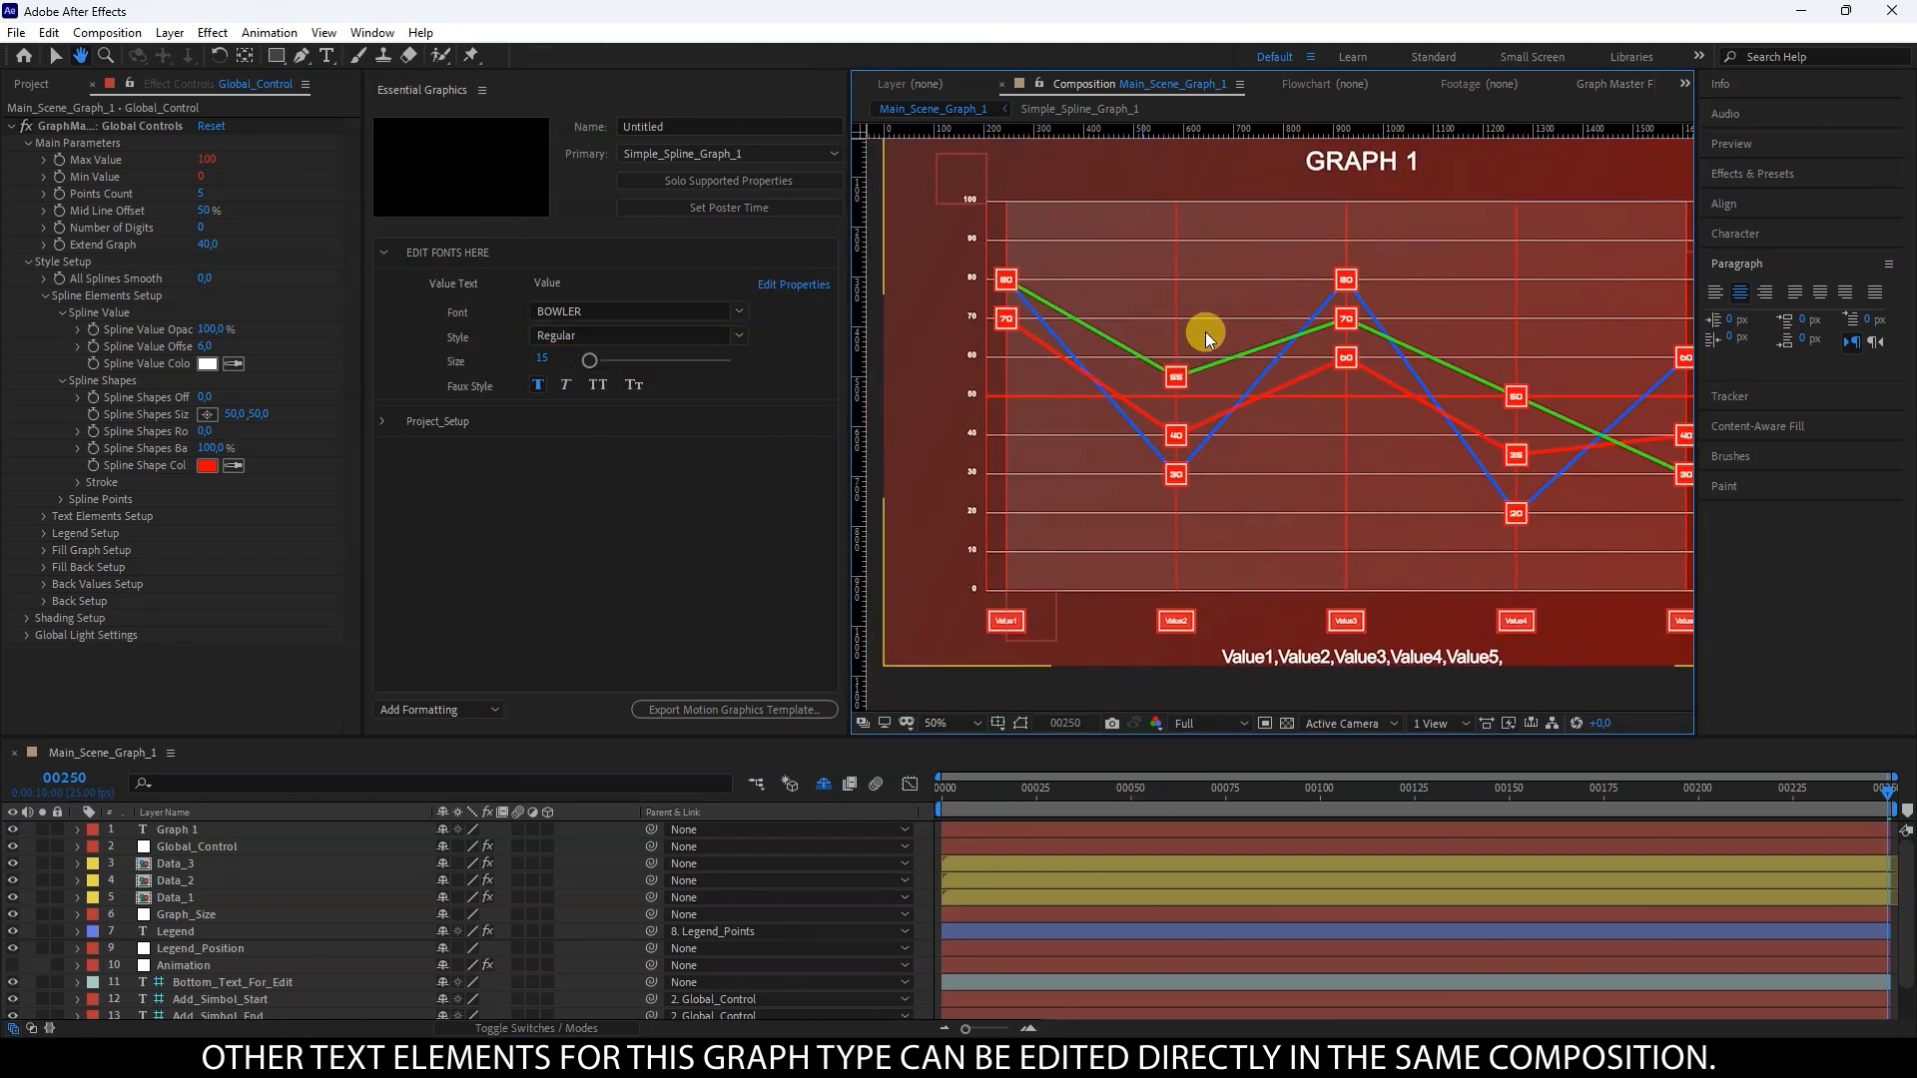
{"action": "left_click", "coordinate": [483, 90]}
{"action": "left_click", "coordinate": [517, 90]}
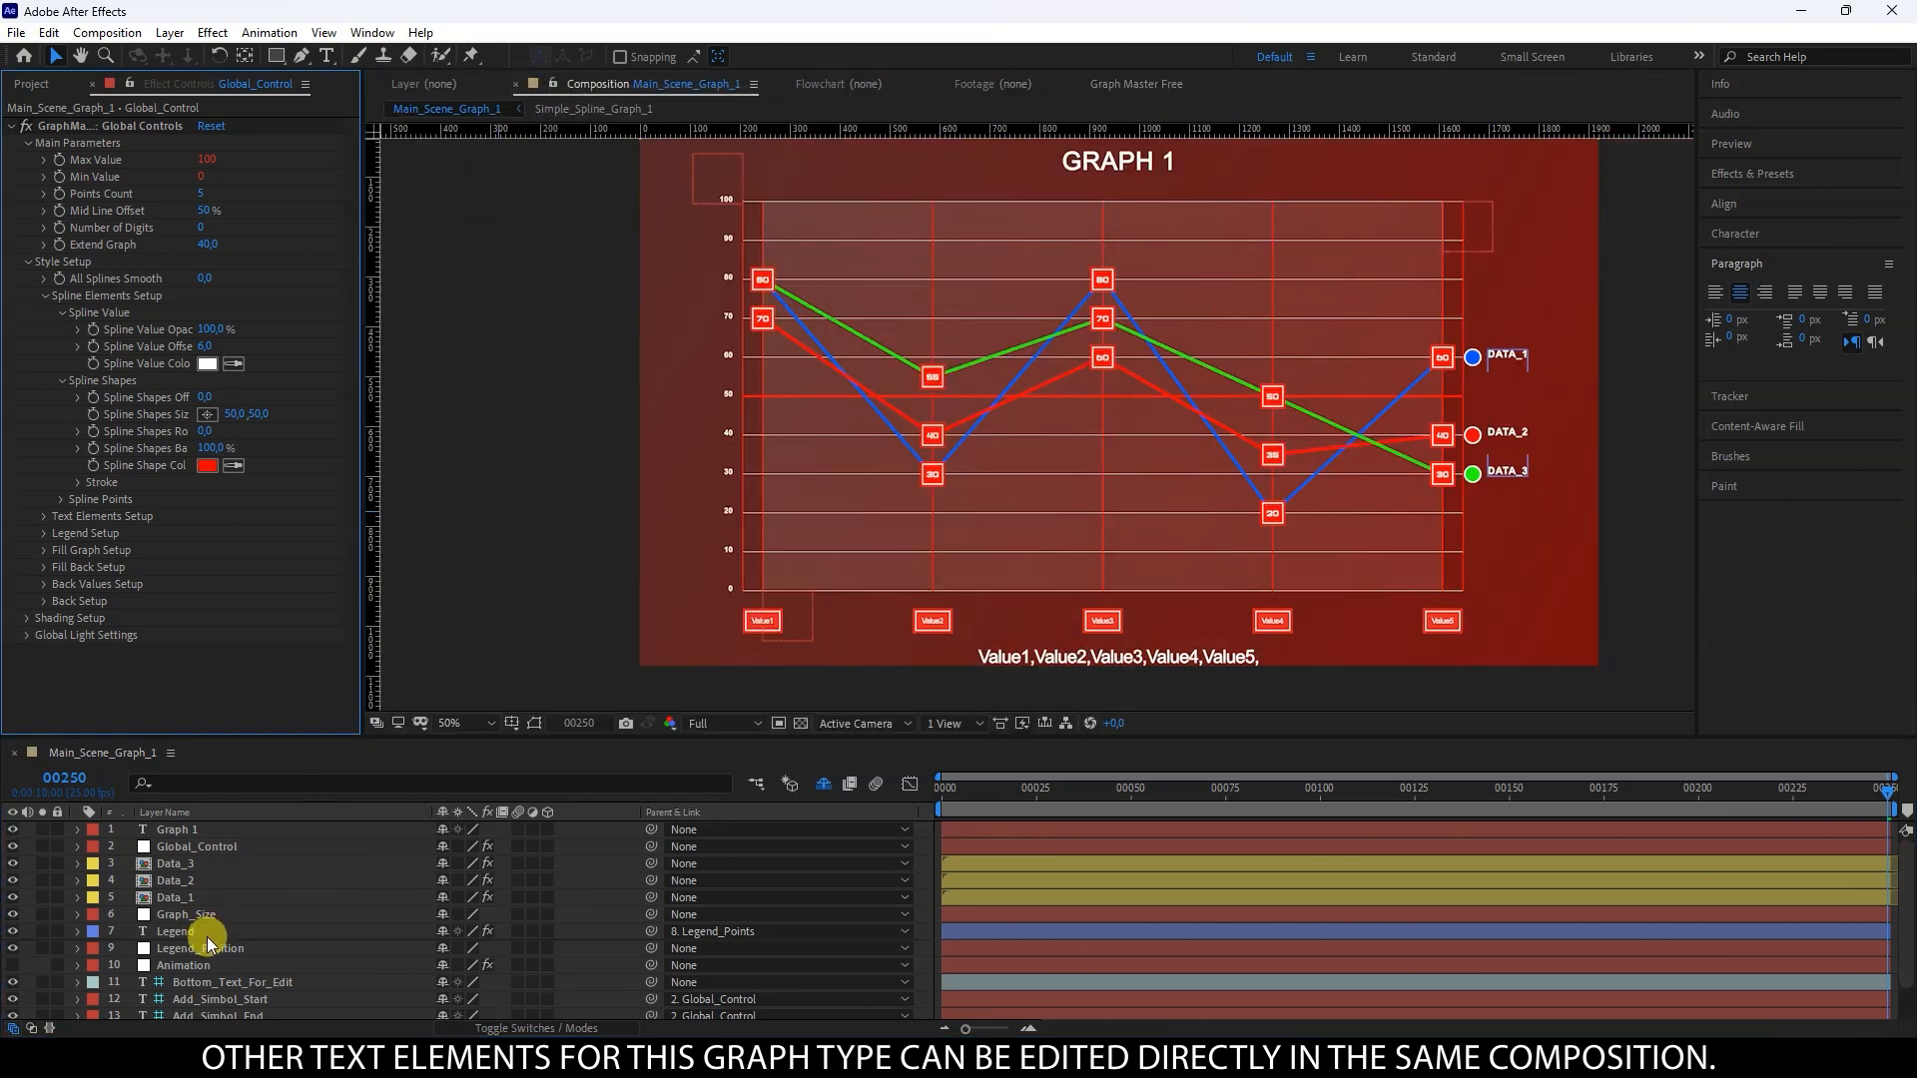
Step: Set the Bottom_Text layer's font to BOWLER with a size of 12 px
{"action": "scroll", "coordinate": [206, 938], "scroll_direction": "down", "scroll_amount": 1}
{"action": "left_click", "coordinate": [199, 993]}
{"action": "left_click", "coordinate": [835, 625]}
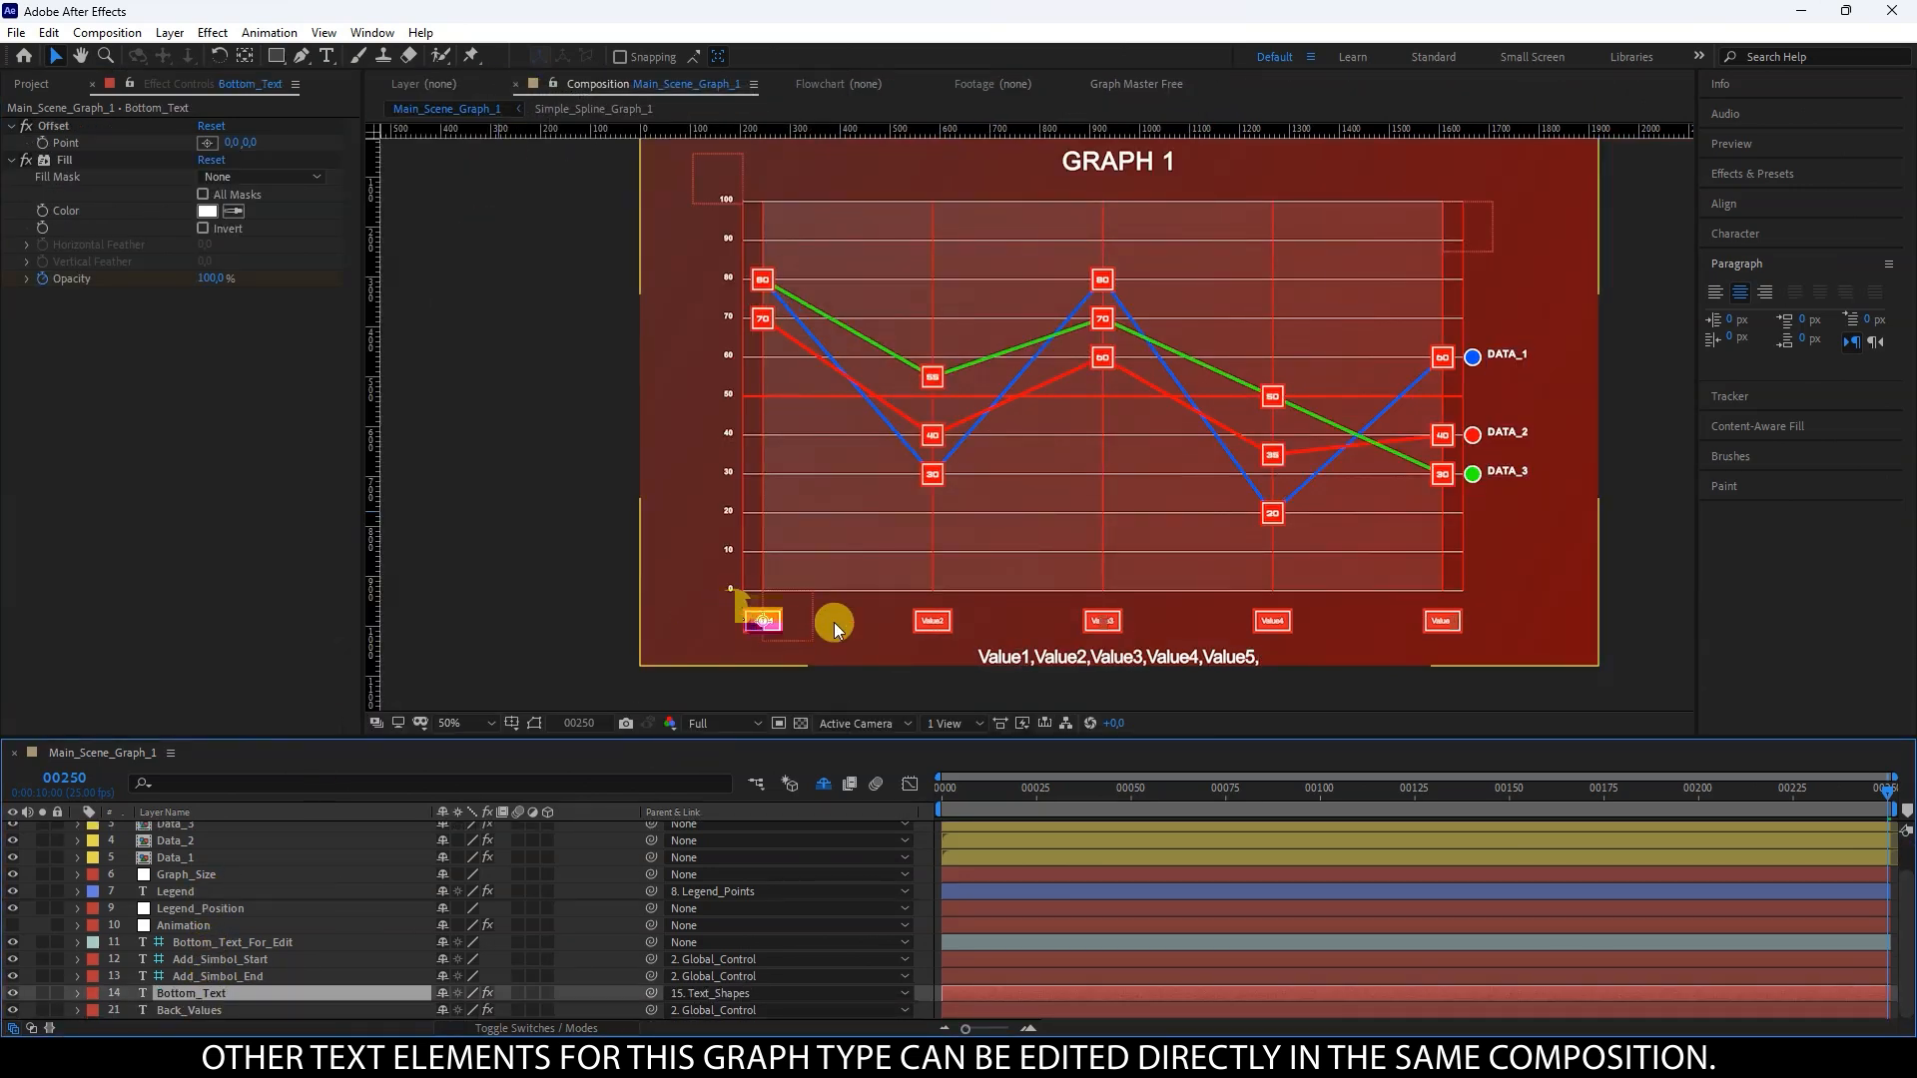
{"action": "left_click", "coordinate": [1735, 233]}
{"action": "scroll", "coordinate": [958, 539], "scroll_direction": "up", "scroll_amount": 1}
{"action": "left_click_drag", "start_coordinate": [958, 539], "coordinate": [1074, 191]}
{"action": "left_click", "coordinate": [1816, 265]}
{"action": "scroll", "coordinate": [1665, 523], "scroll_direction": "down", "scroll_amount": 2}
{"action": "scroll", "coordinate": [1665, 523], "scroll_direction": "down", "scroll_amount": 3}
{"action": "left_click", "coordinate": [1584, 637]}
{"action": "left_click", "coordinate": [1737, 317]}
Step: Set the Back_Values layer's font to BOWLER
{"action": "scroll", "coordinate": [612, 368], "scroll_direction": "down", "scroll_amount": 2}
{"action": "scroll", "coordinate": [924, 368], "scroll_direction": "up", "scroll_amount": 2}
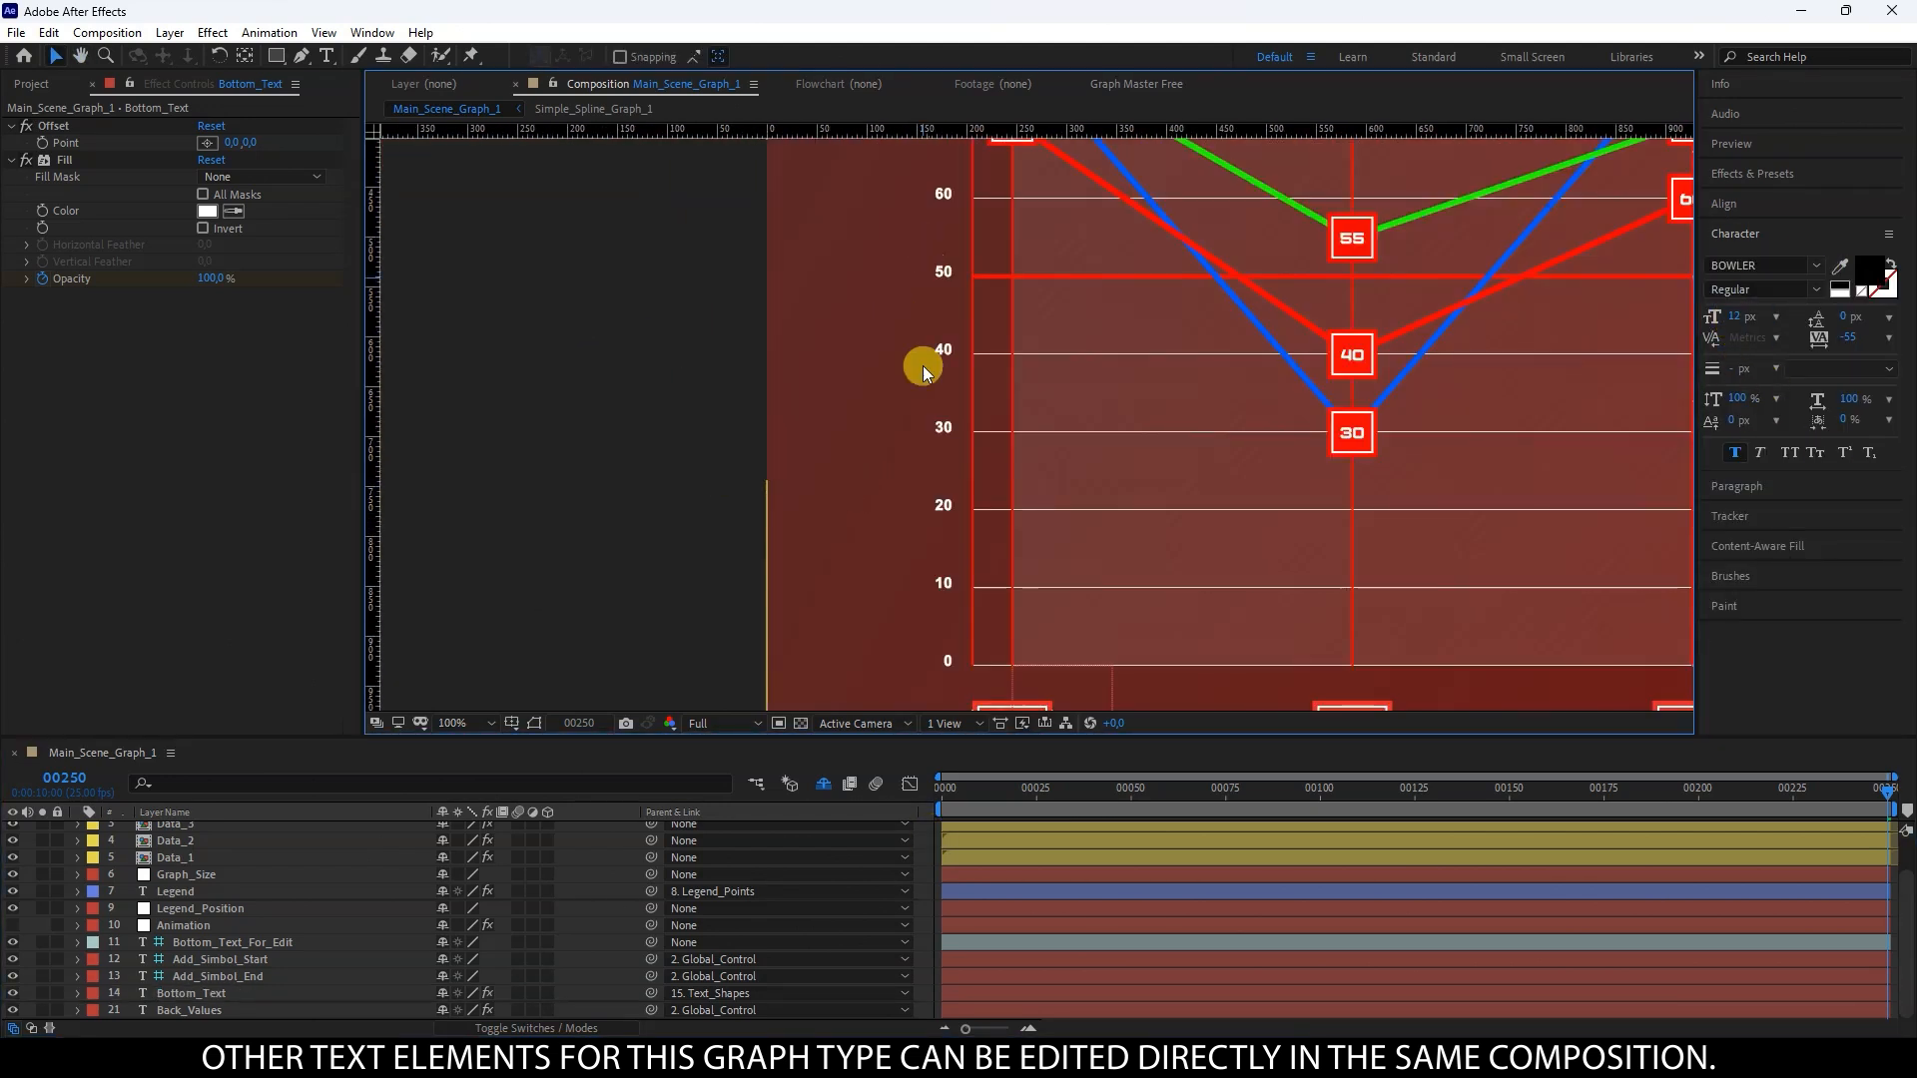
{"action": "left_click", "coordinate": [185, 1011]}
{"action": "left_click", "coordinate": [1815, 266]}
{"action": "scroll", "coordinate": [1634, 582], "scroll_direction": "down", "scroll_amount": 3}
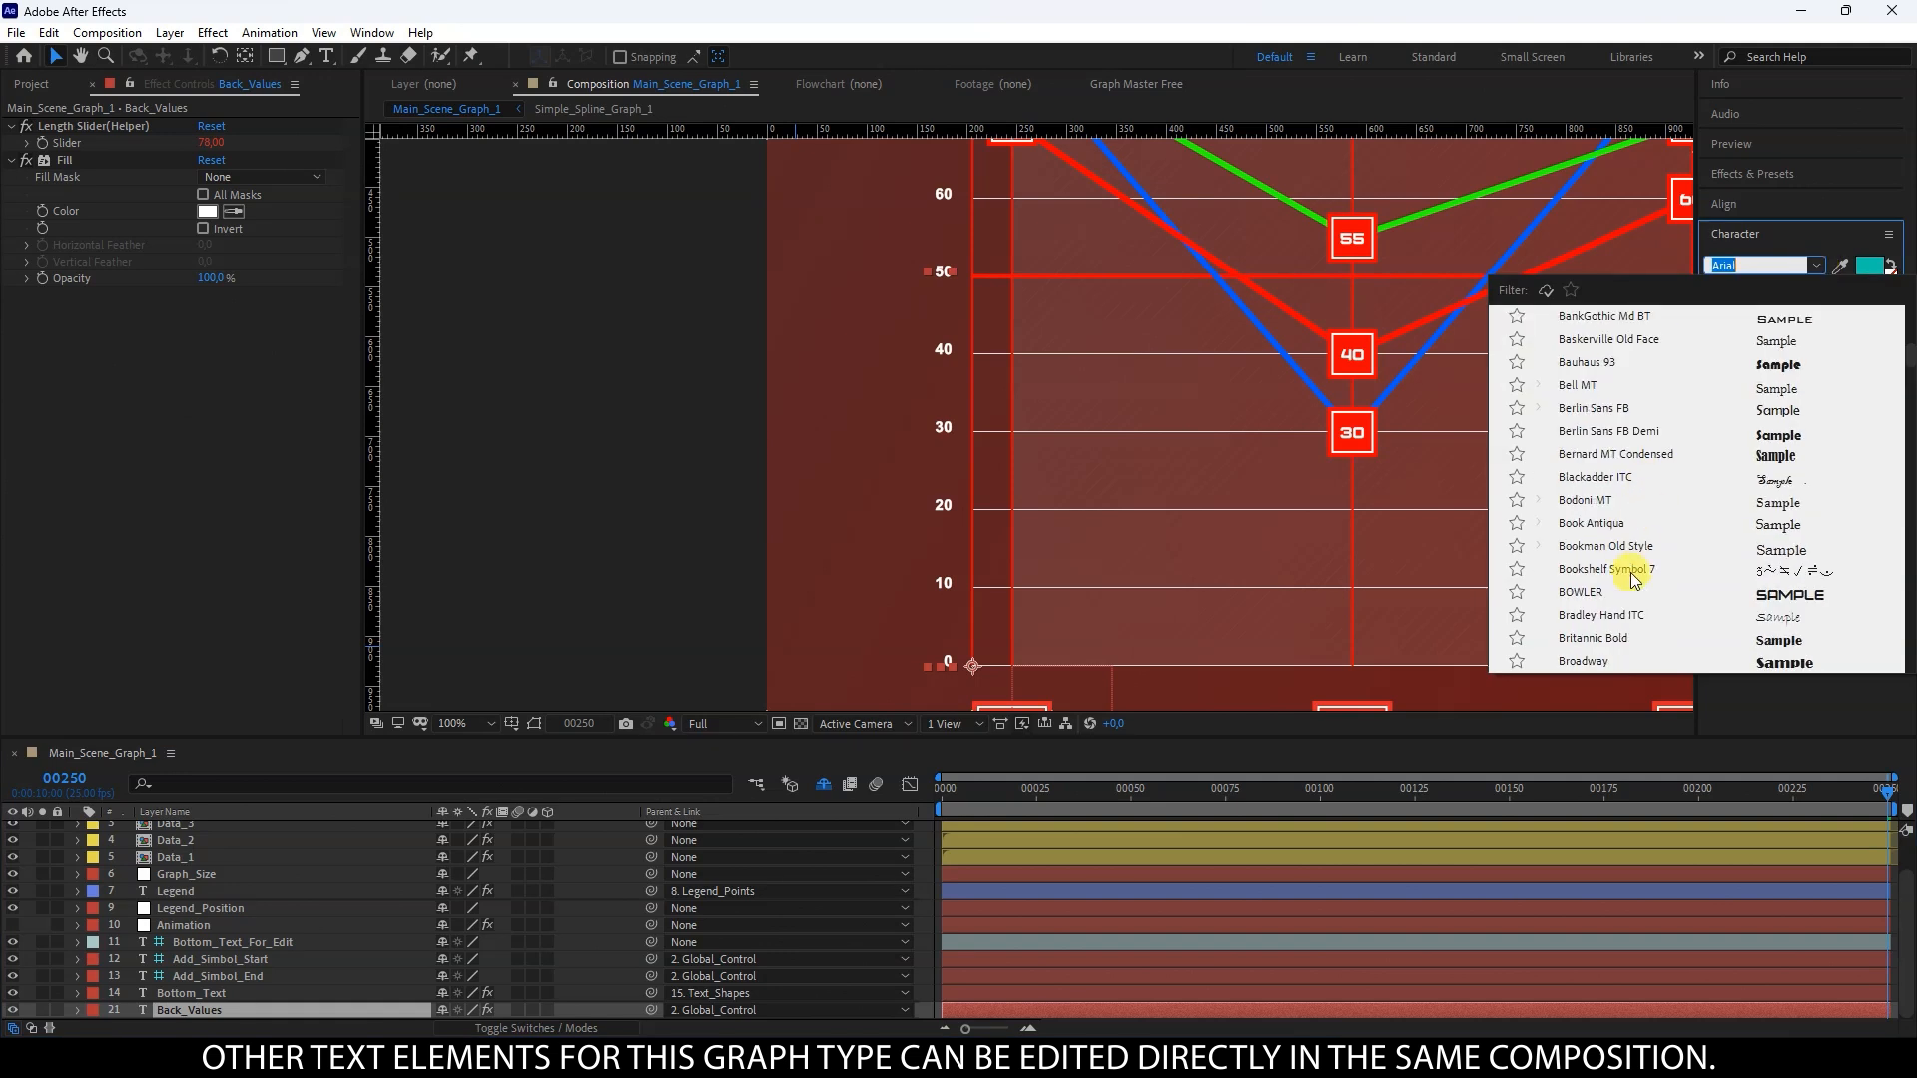
{"action": "left_click", "coordinate": [1634, 590]}
Step: Set the Legend layer's font to BOWLER
{"action": "scroll", "coordinate": [834, 329], "scroll_direction": "down", "scroll_amount": 2}
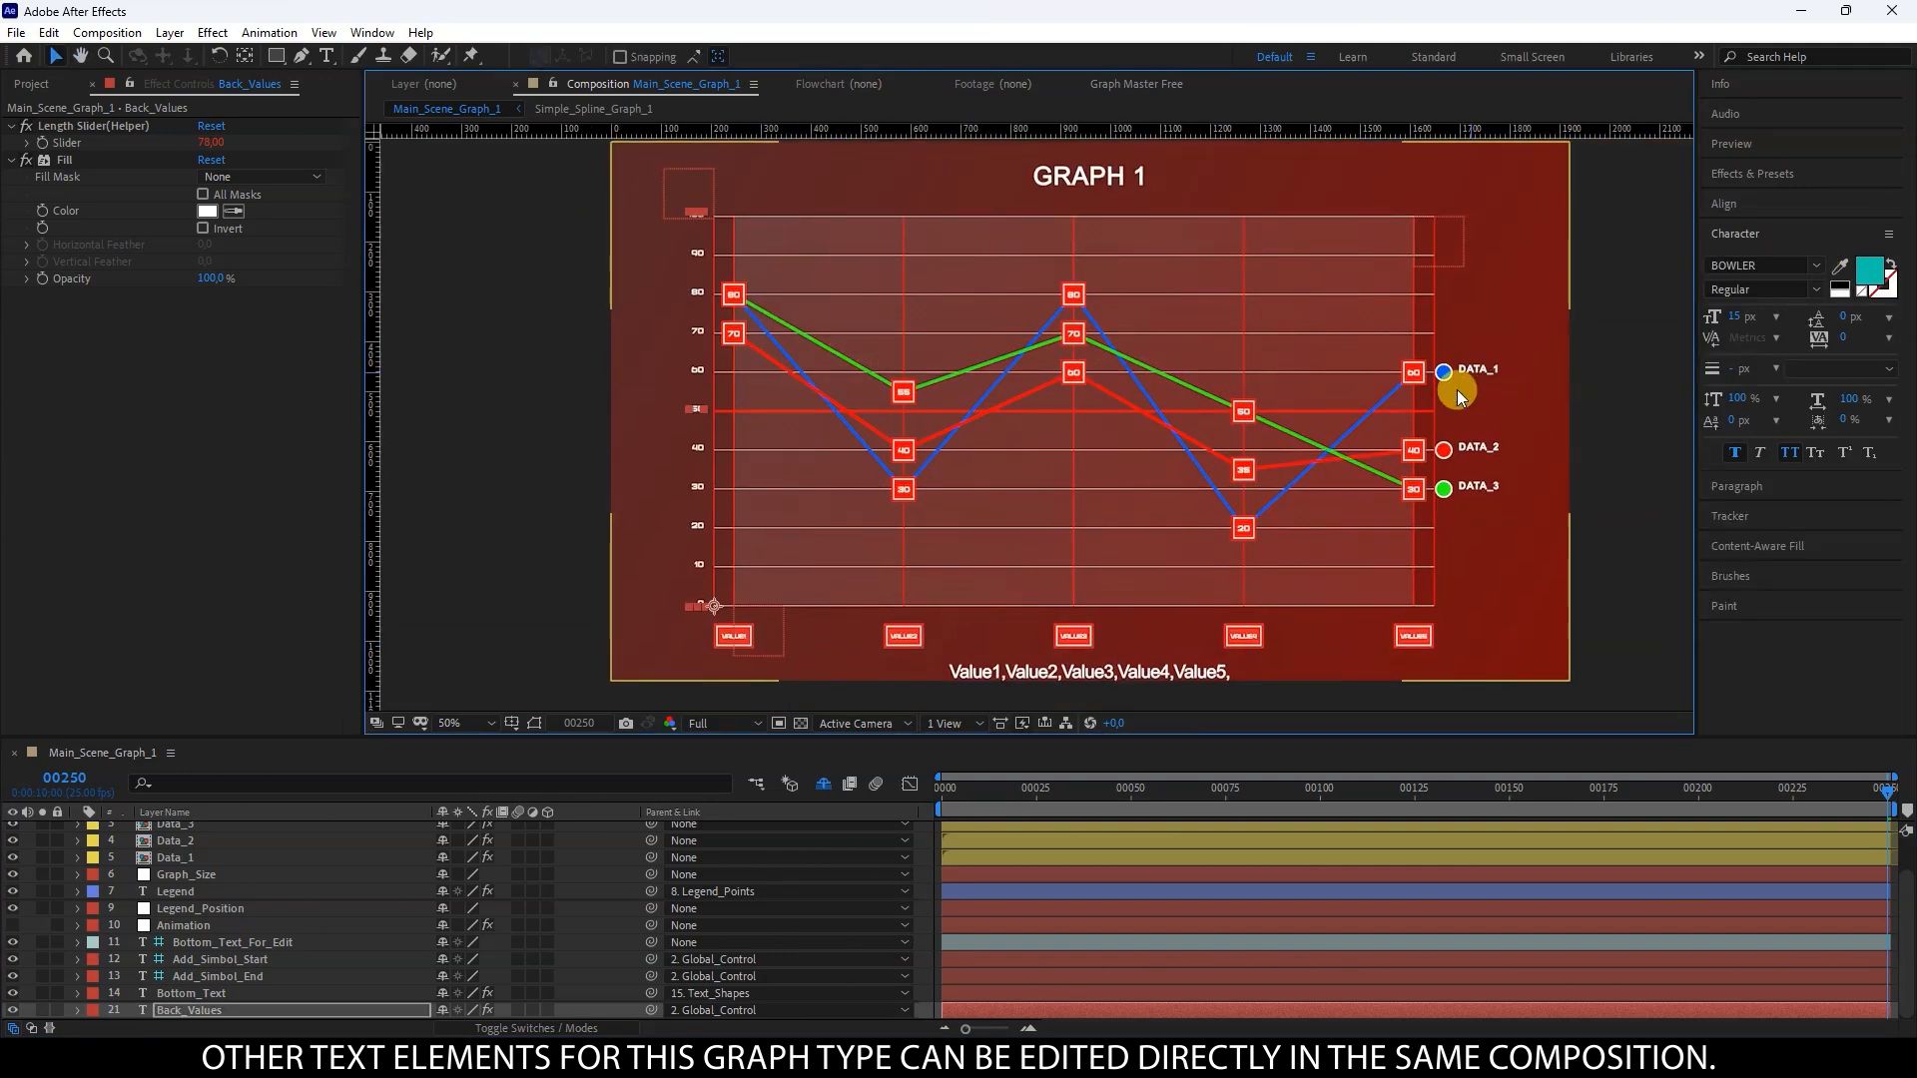
{"action": "left_click", "coordinate": [188, 892]}
{"action": "scroll", "coordinate": [1464, 441], "scroll_direction": "up", "scroll_amount": 2}
{"action": "left_click_drag", "start_coordinate": [1464, 441], "coordinate": [903, 461]}
{"action": "left_click", "coordinate": [1815, 265]}
{"action": "scroll", "coordinate": [1612, 584], "scroll_direction": "down", "scroll_amount": 3}
{"action": "left_click", "coordinate": [1614, 591]}
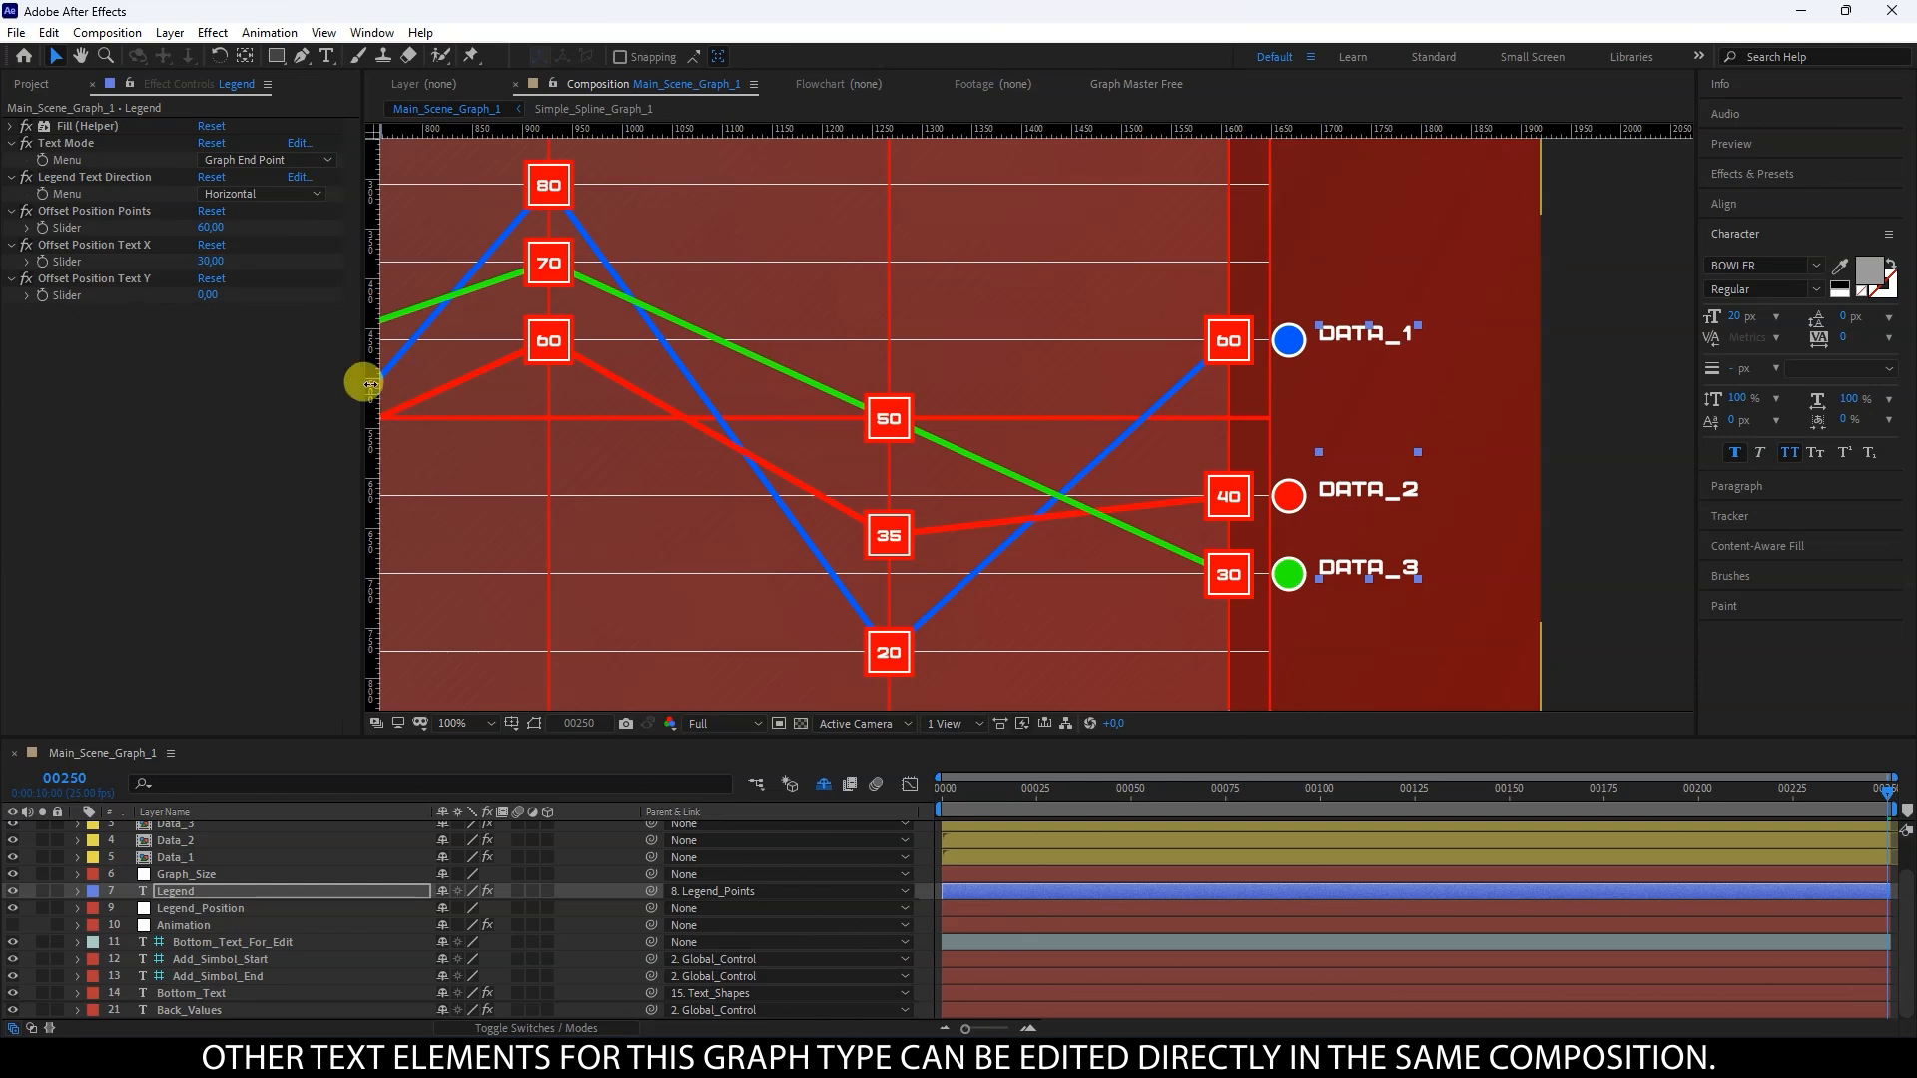
Step: Set the Legend layer's Offset Position Text Y to -8 to align the labels with their points
{"action": "left_click_drag", "start_coordinate": [211, 295], "coordinate": [203, 295]}
{"action": "left_click", "coordinate": [214, 363]}
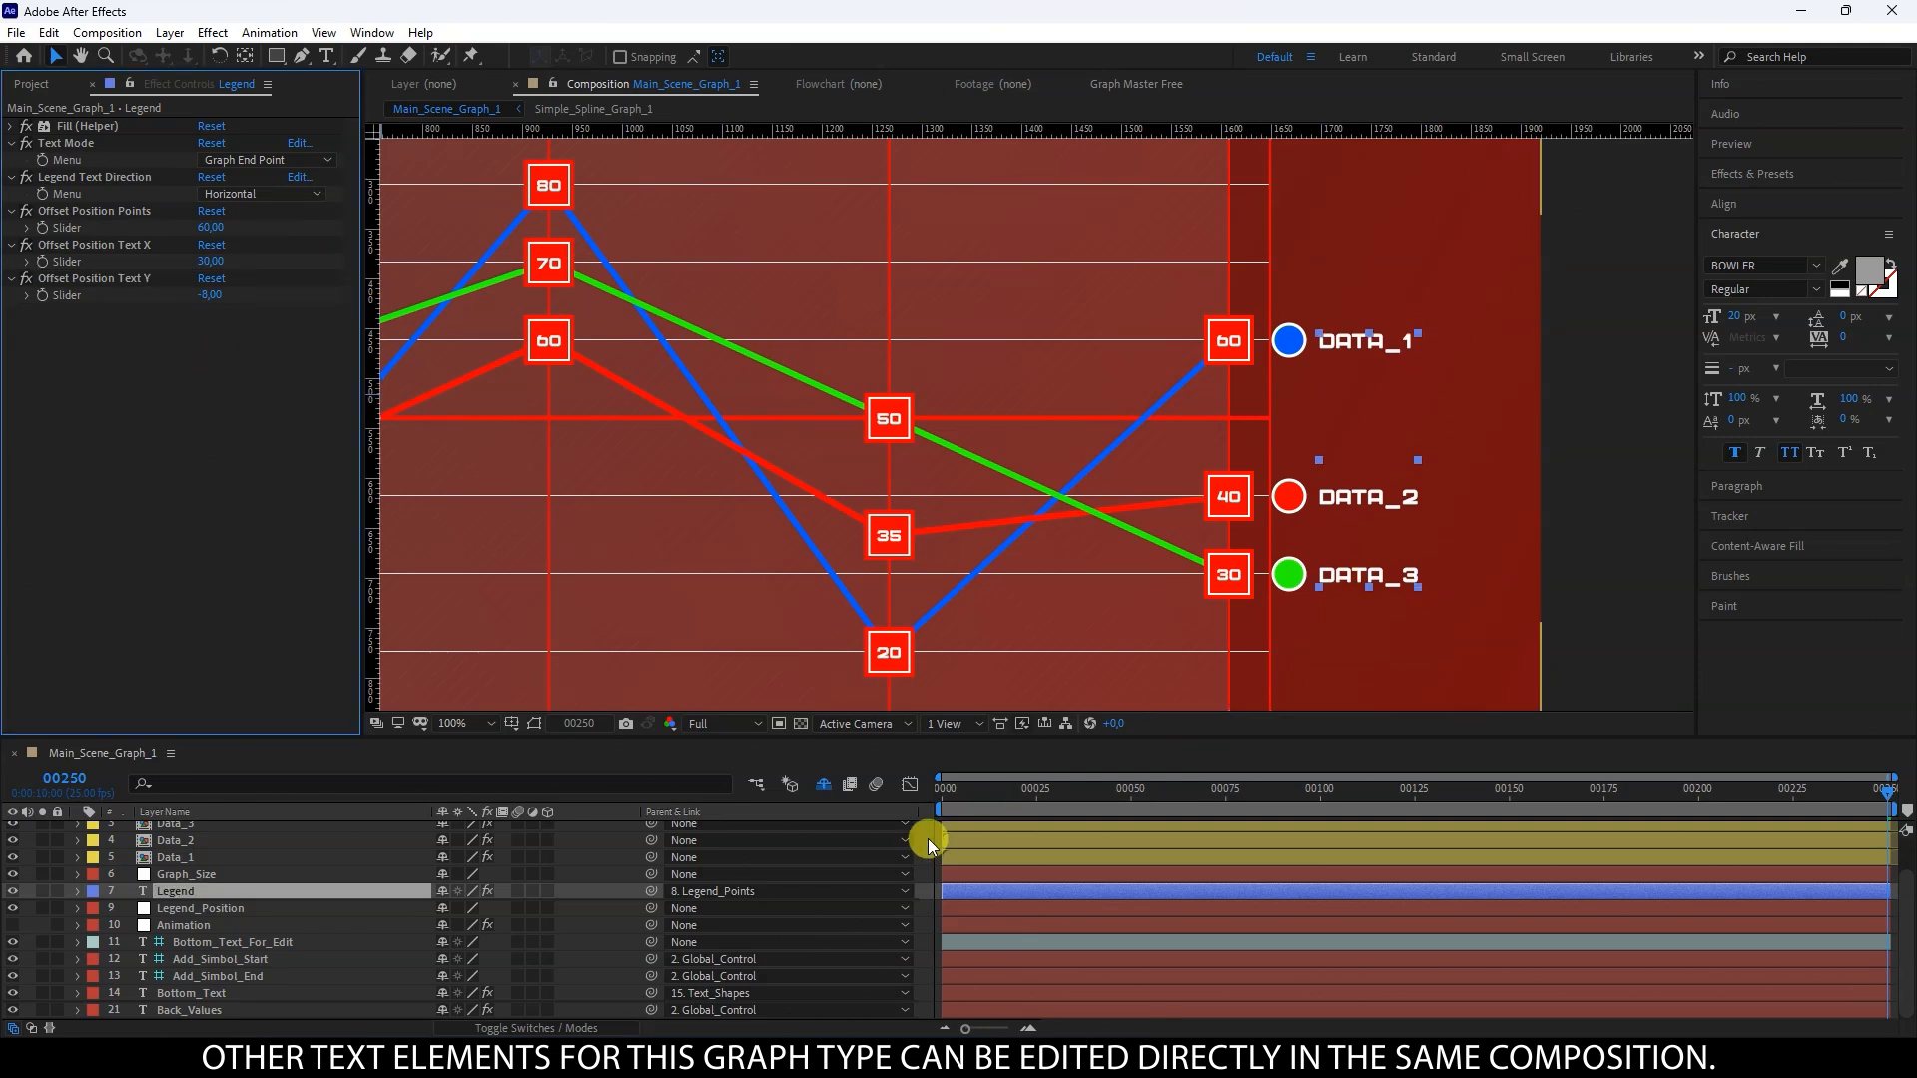
{"action": "scroll", "coordinate": [997, 376], "scroll_direction": "down", "scroll_amount": 2}
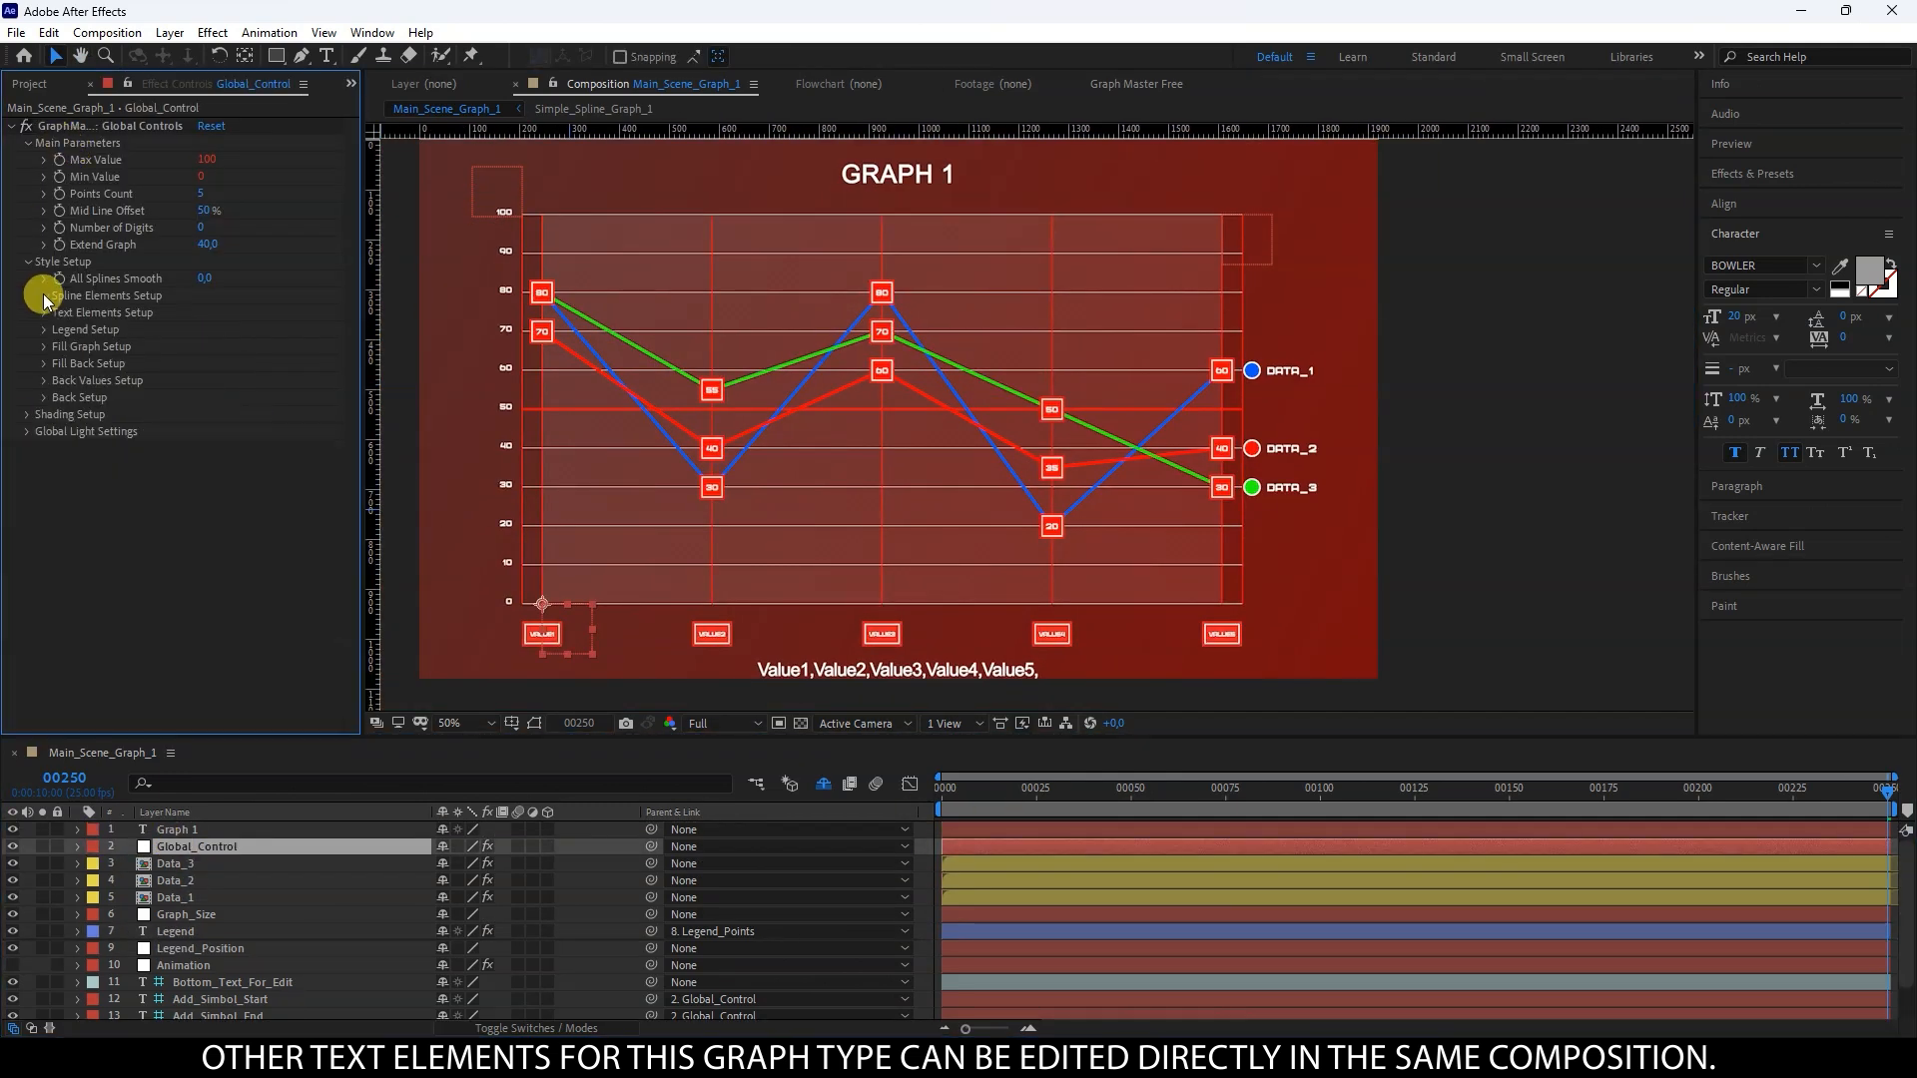
Step: Set Global_Control's Legend Point Color to From Global Color and make the Legend Point Global Color white
{"action": "left_click", "coordinate": [44, 329]}
{"action": "left_click", "coordinate": [62, 381]}
{"action": "left_click", "coordinate": [266, 398]}
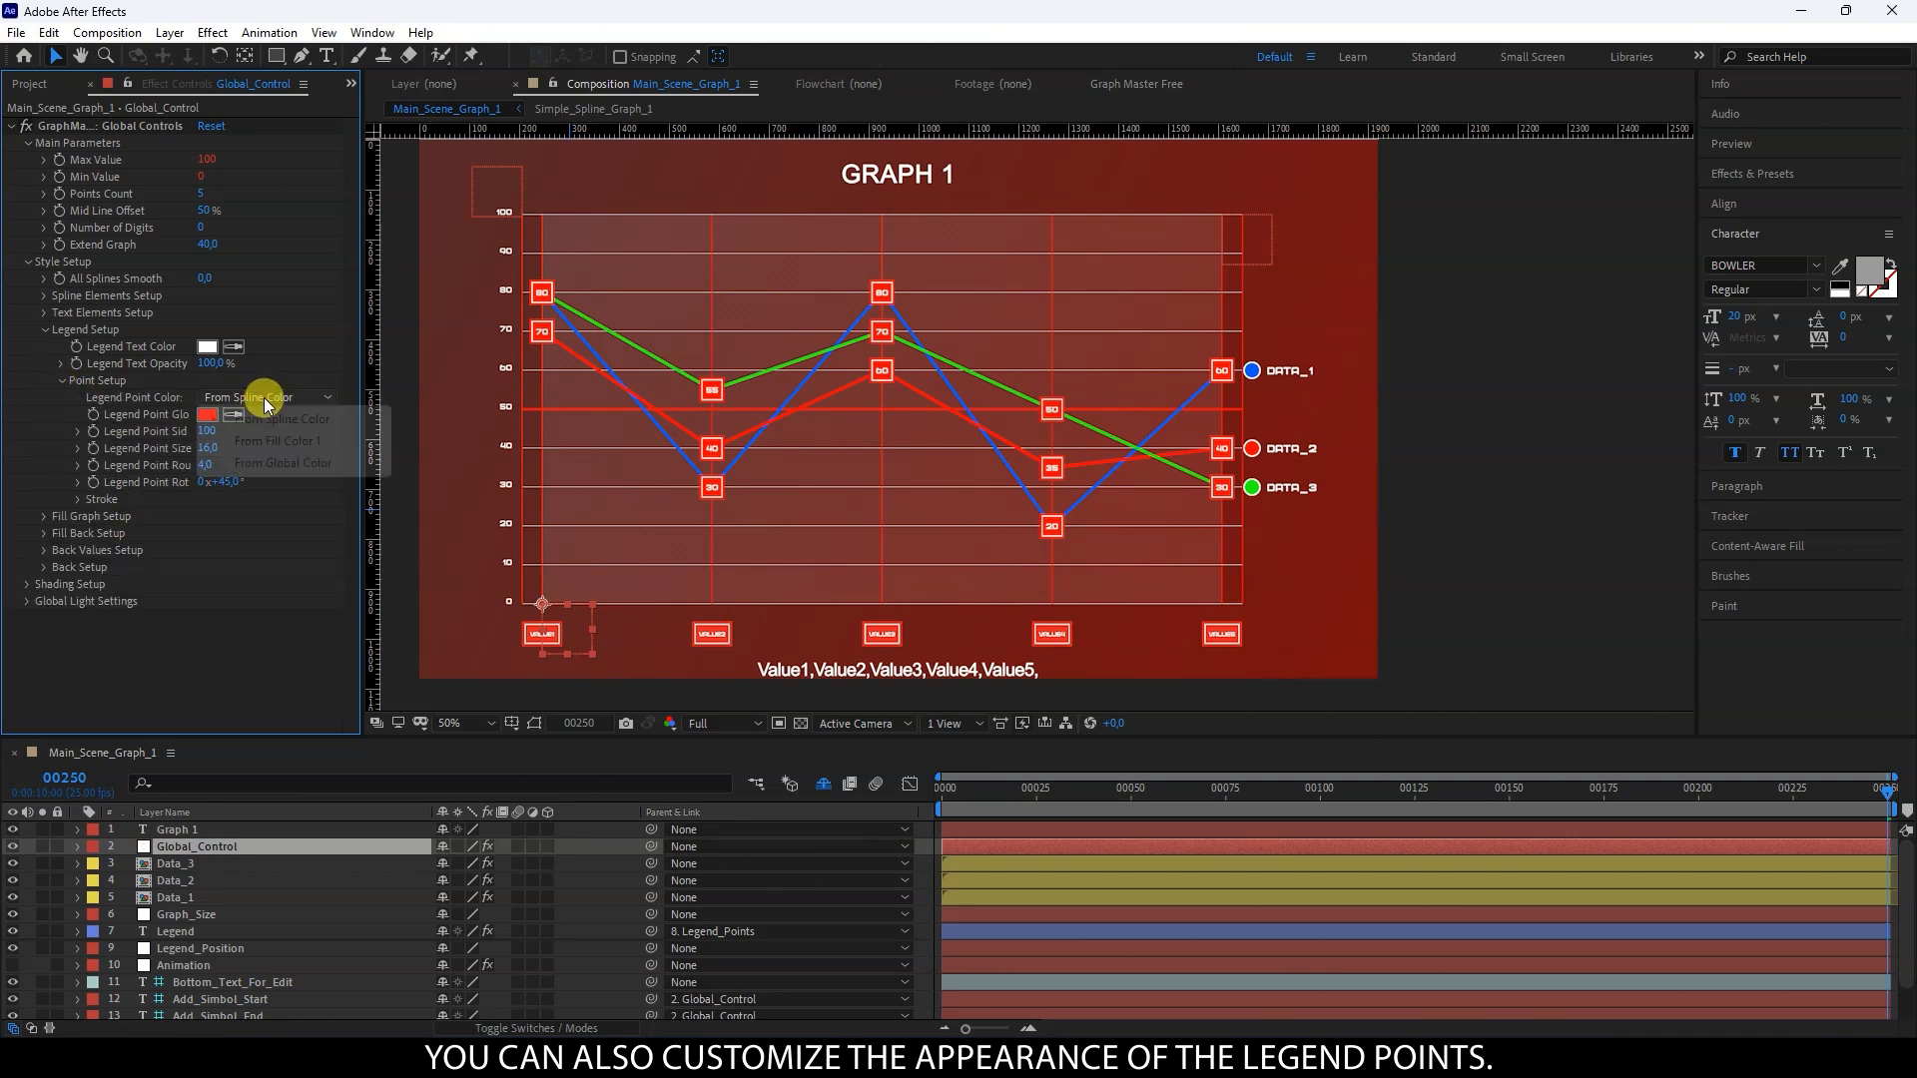
{"action": "left_click", "coordinate": [262, 465]}
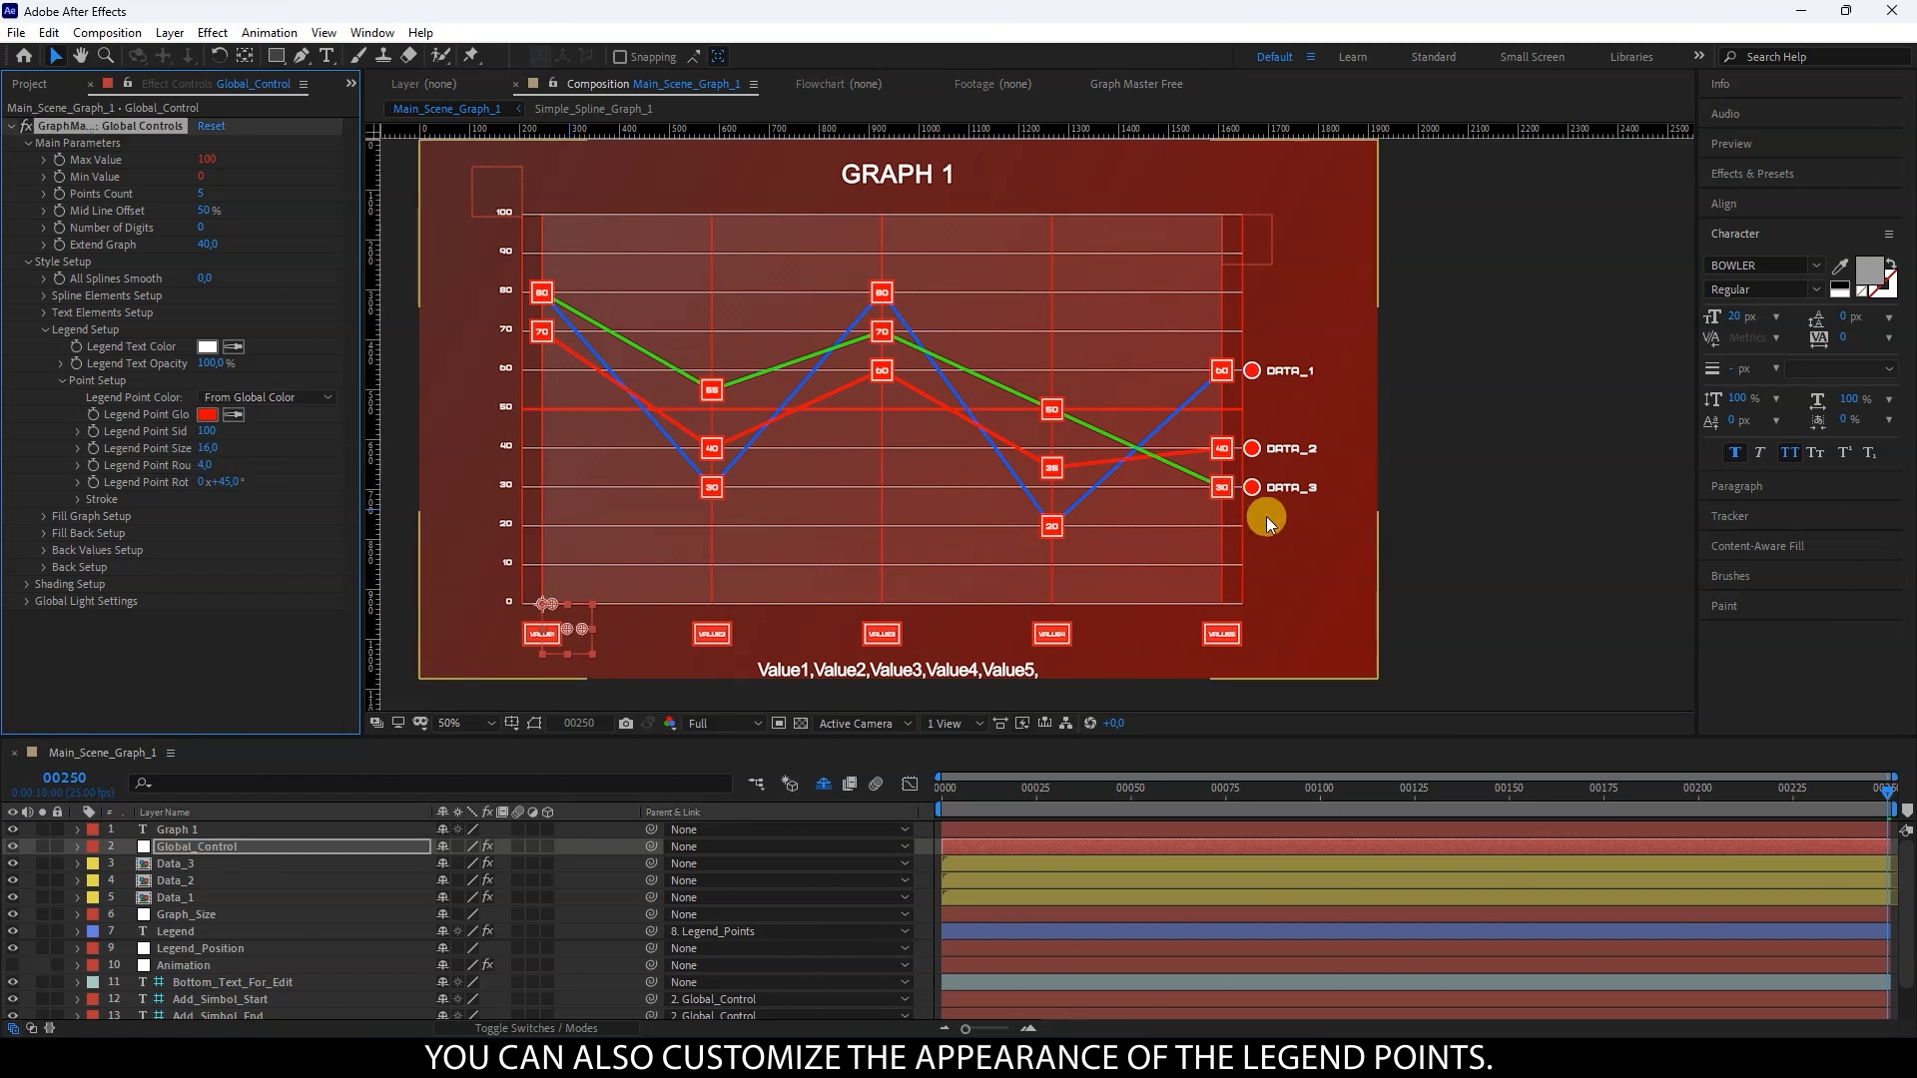
{"action": "left_click", "coordinate": [206, 415]}
{"action": "left_click_drag", "start_coordinate": [1158, 579], "coordinate": [1063, 530]}
{"action": "left_click", "coordinate": [1492, 545]}
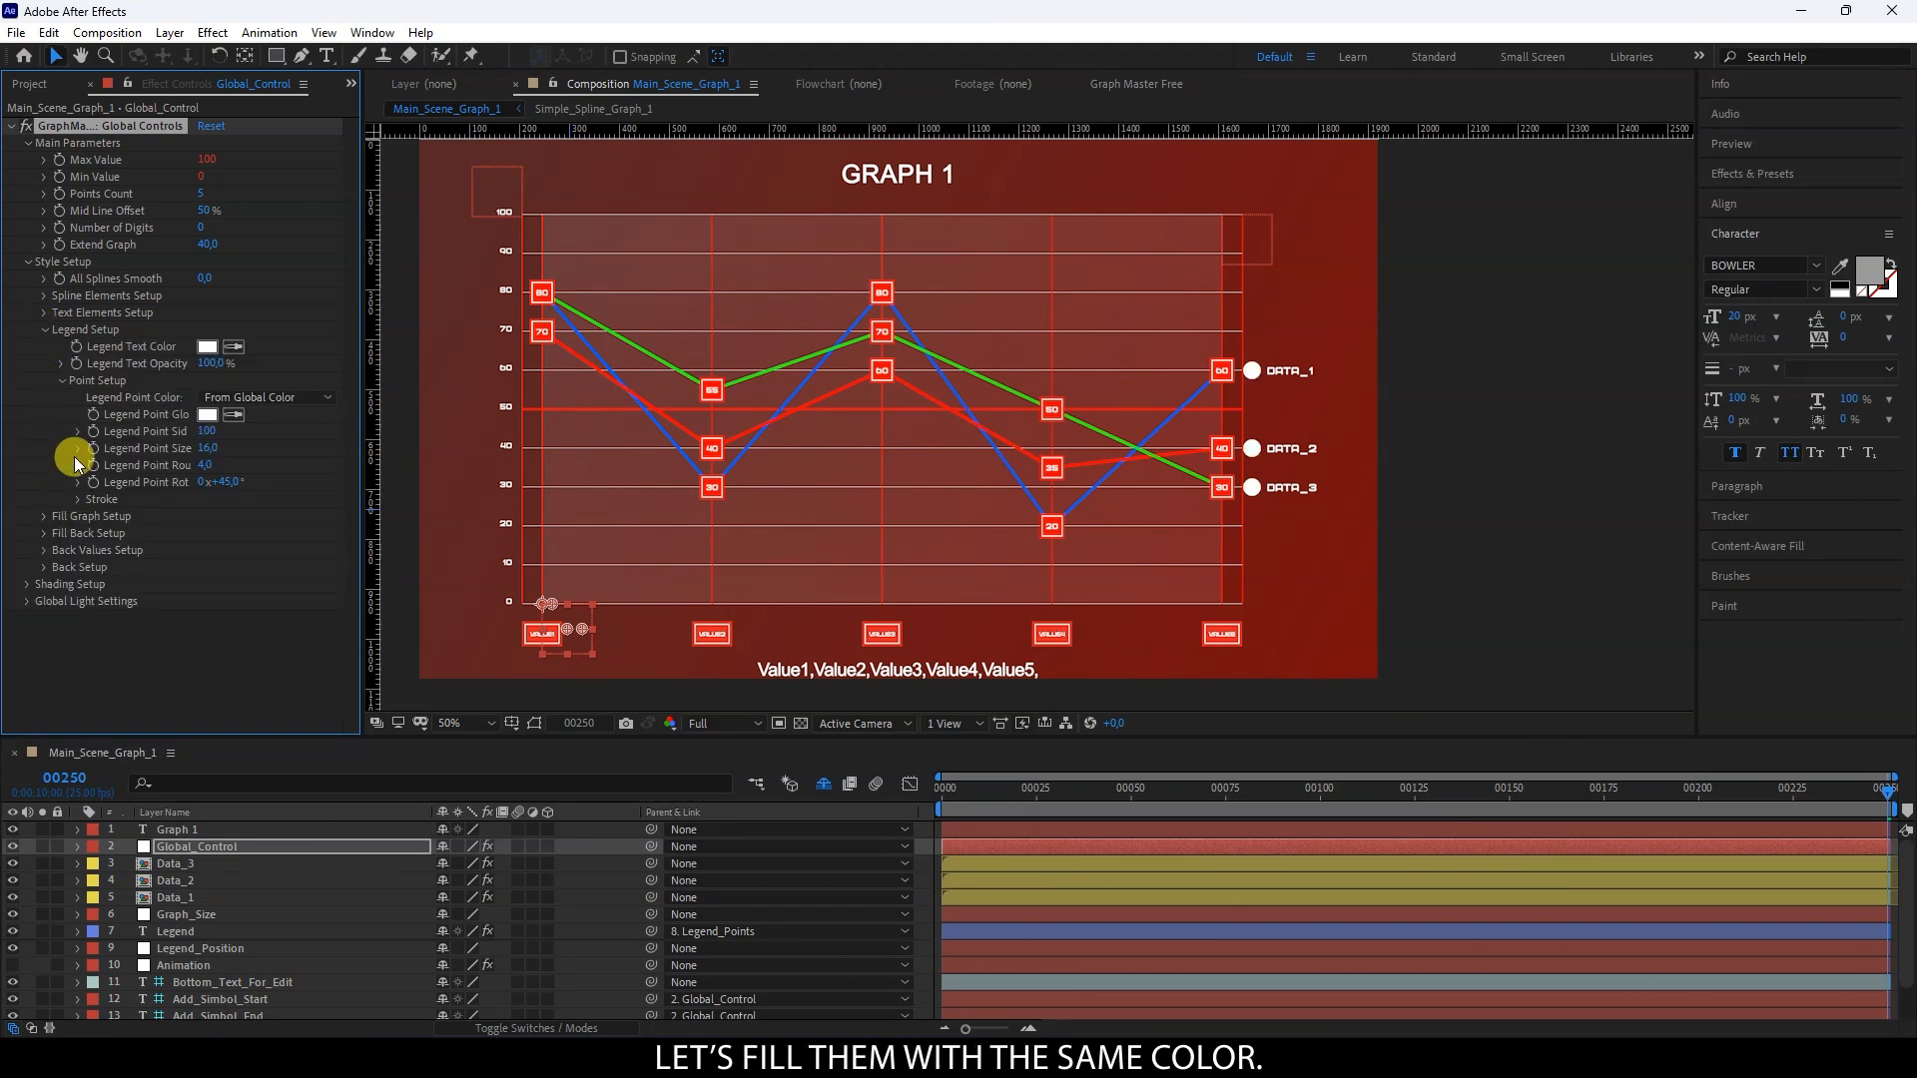
Step: Set the Legend Point Size to 5 and the Legend Point Stroke Offset to 5
{"action": "left_click_drag", "start_coordinate": [361, 429], "coordinate": [466, 429]}
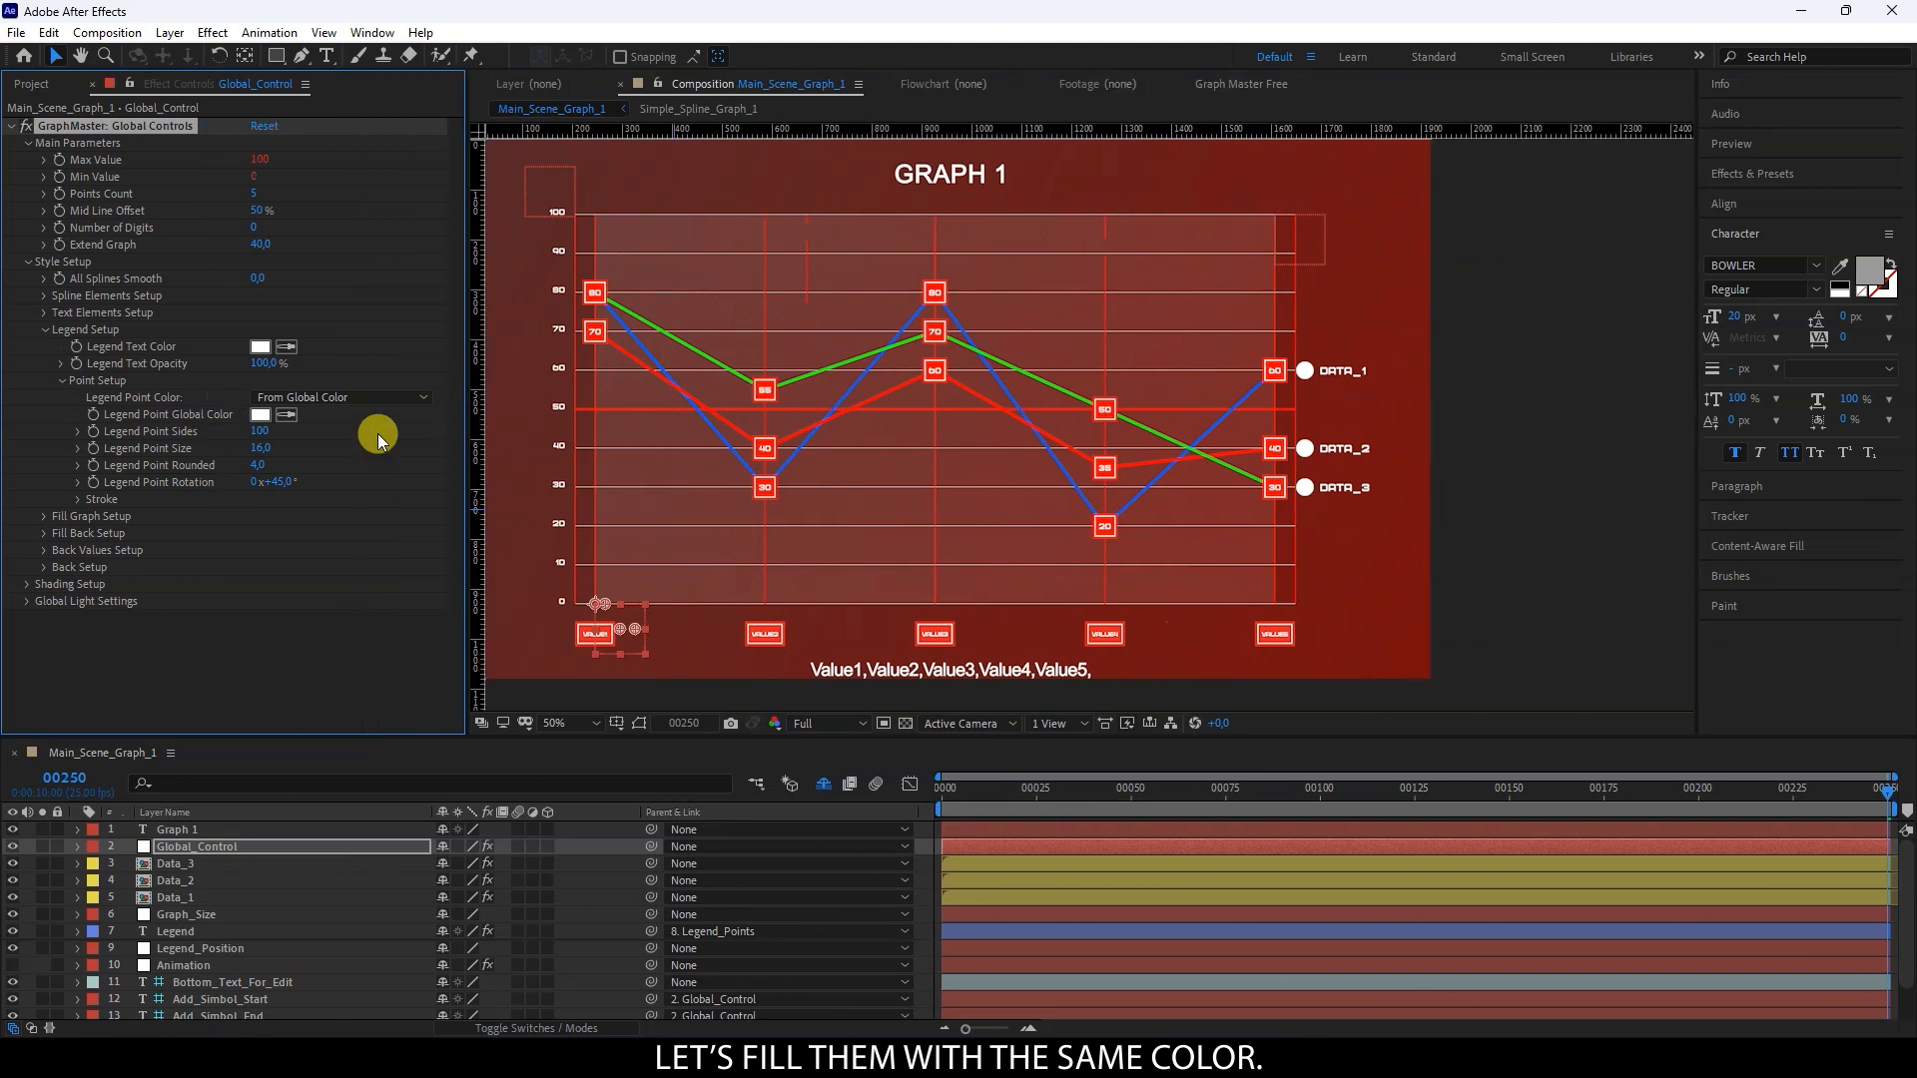
{"action": "left_click", "coordinate": [258, 448]}
{"action": "type", "text": "5"}
{"action": "left_click", "coordinate": [77, 501]}
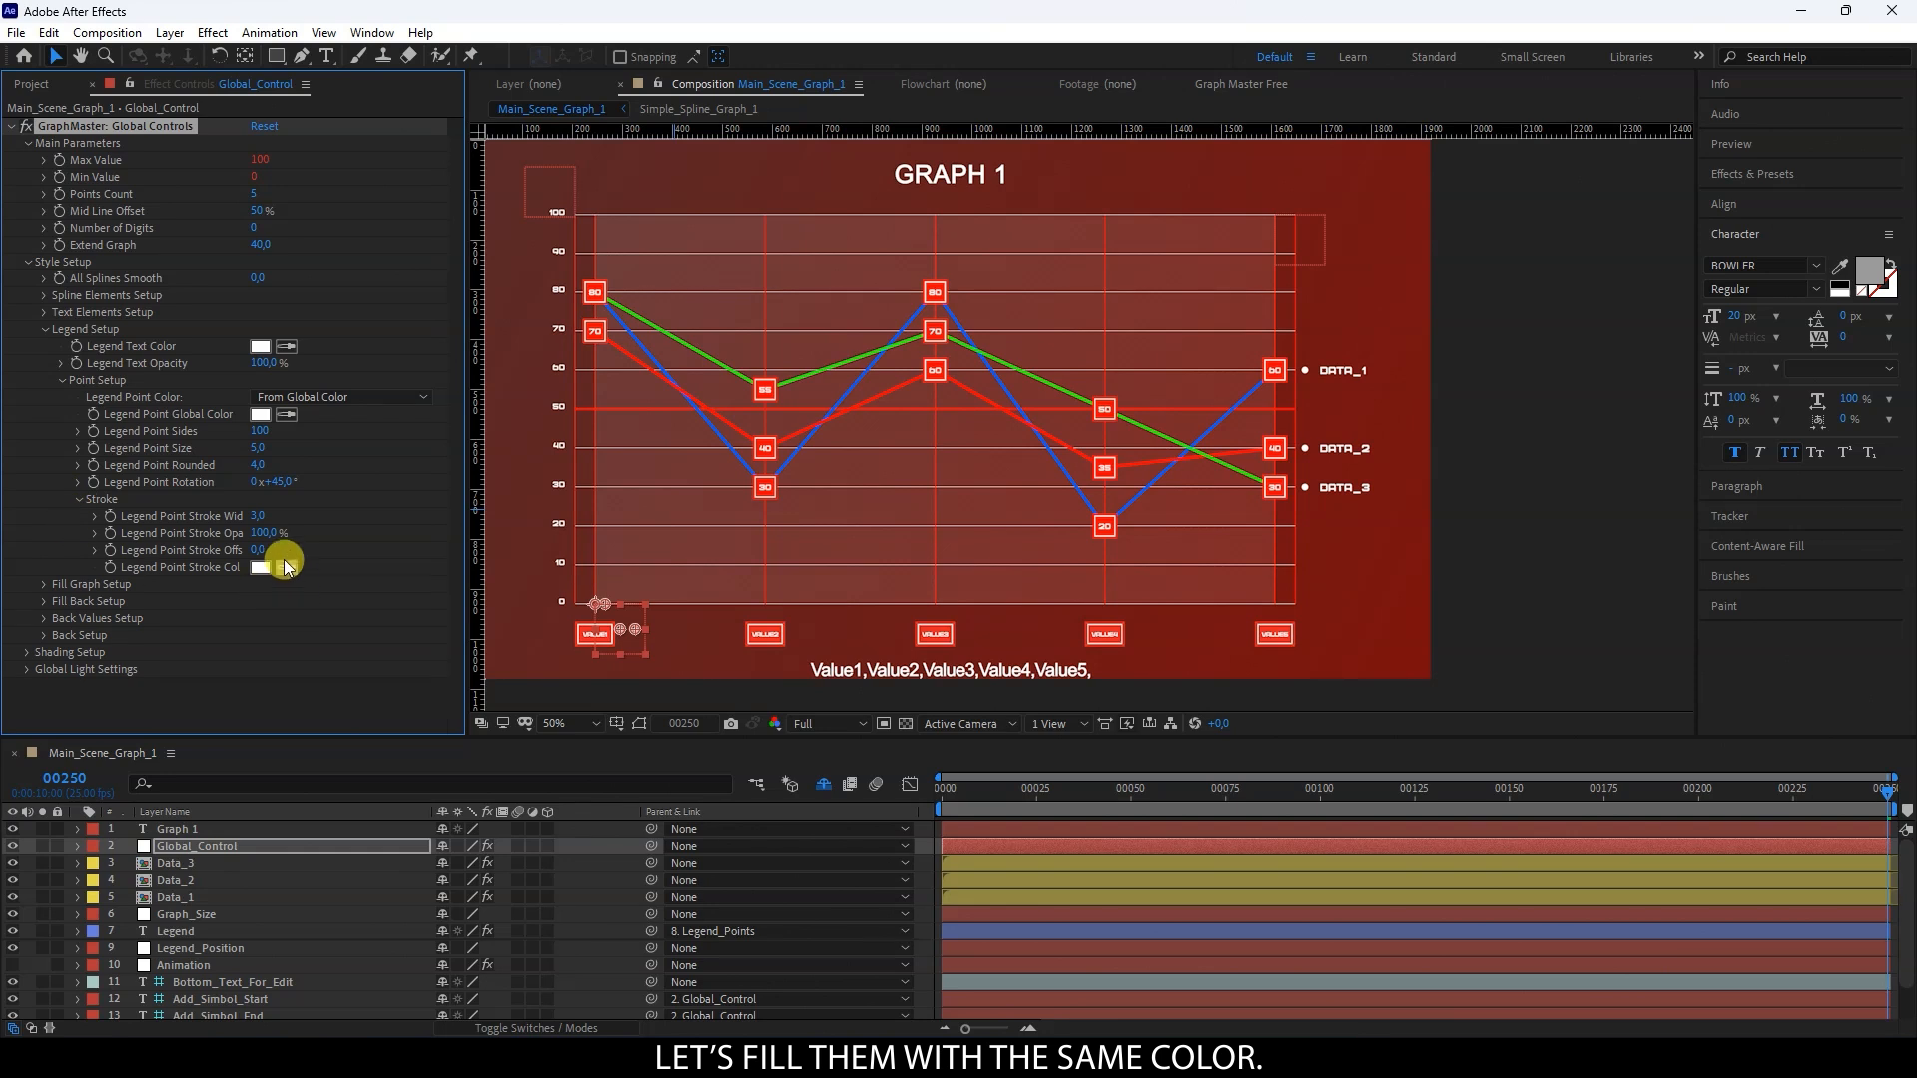
{"action": "type", "text": "5"}
{"action": "left_click", "coordinate": [316, 625]}
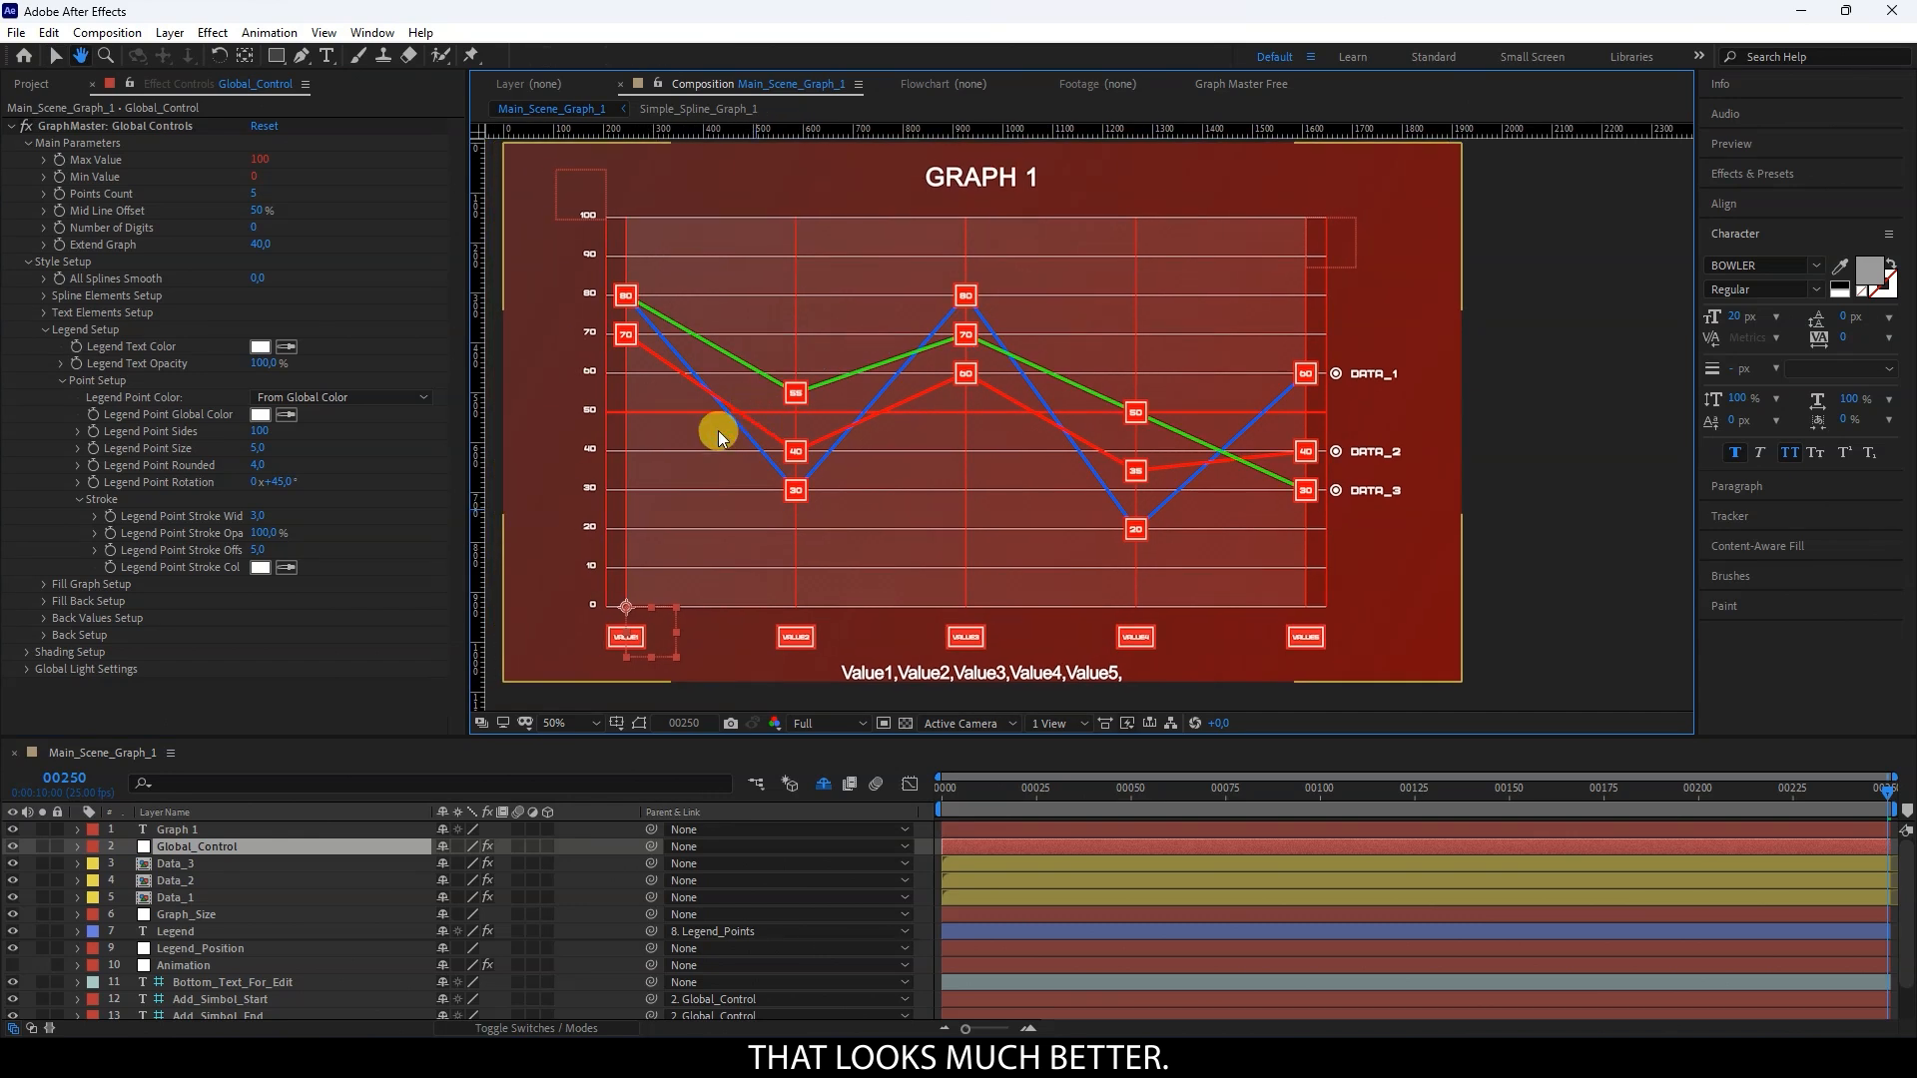
Step: Examine Global_Control's Shading Setup, including the Splines Shadow options and Bevel and Emboss styles, and the Global Light Settings
{"action": "left_click", "coordinate": [44, 329]}
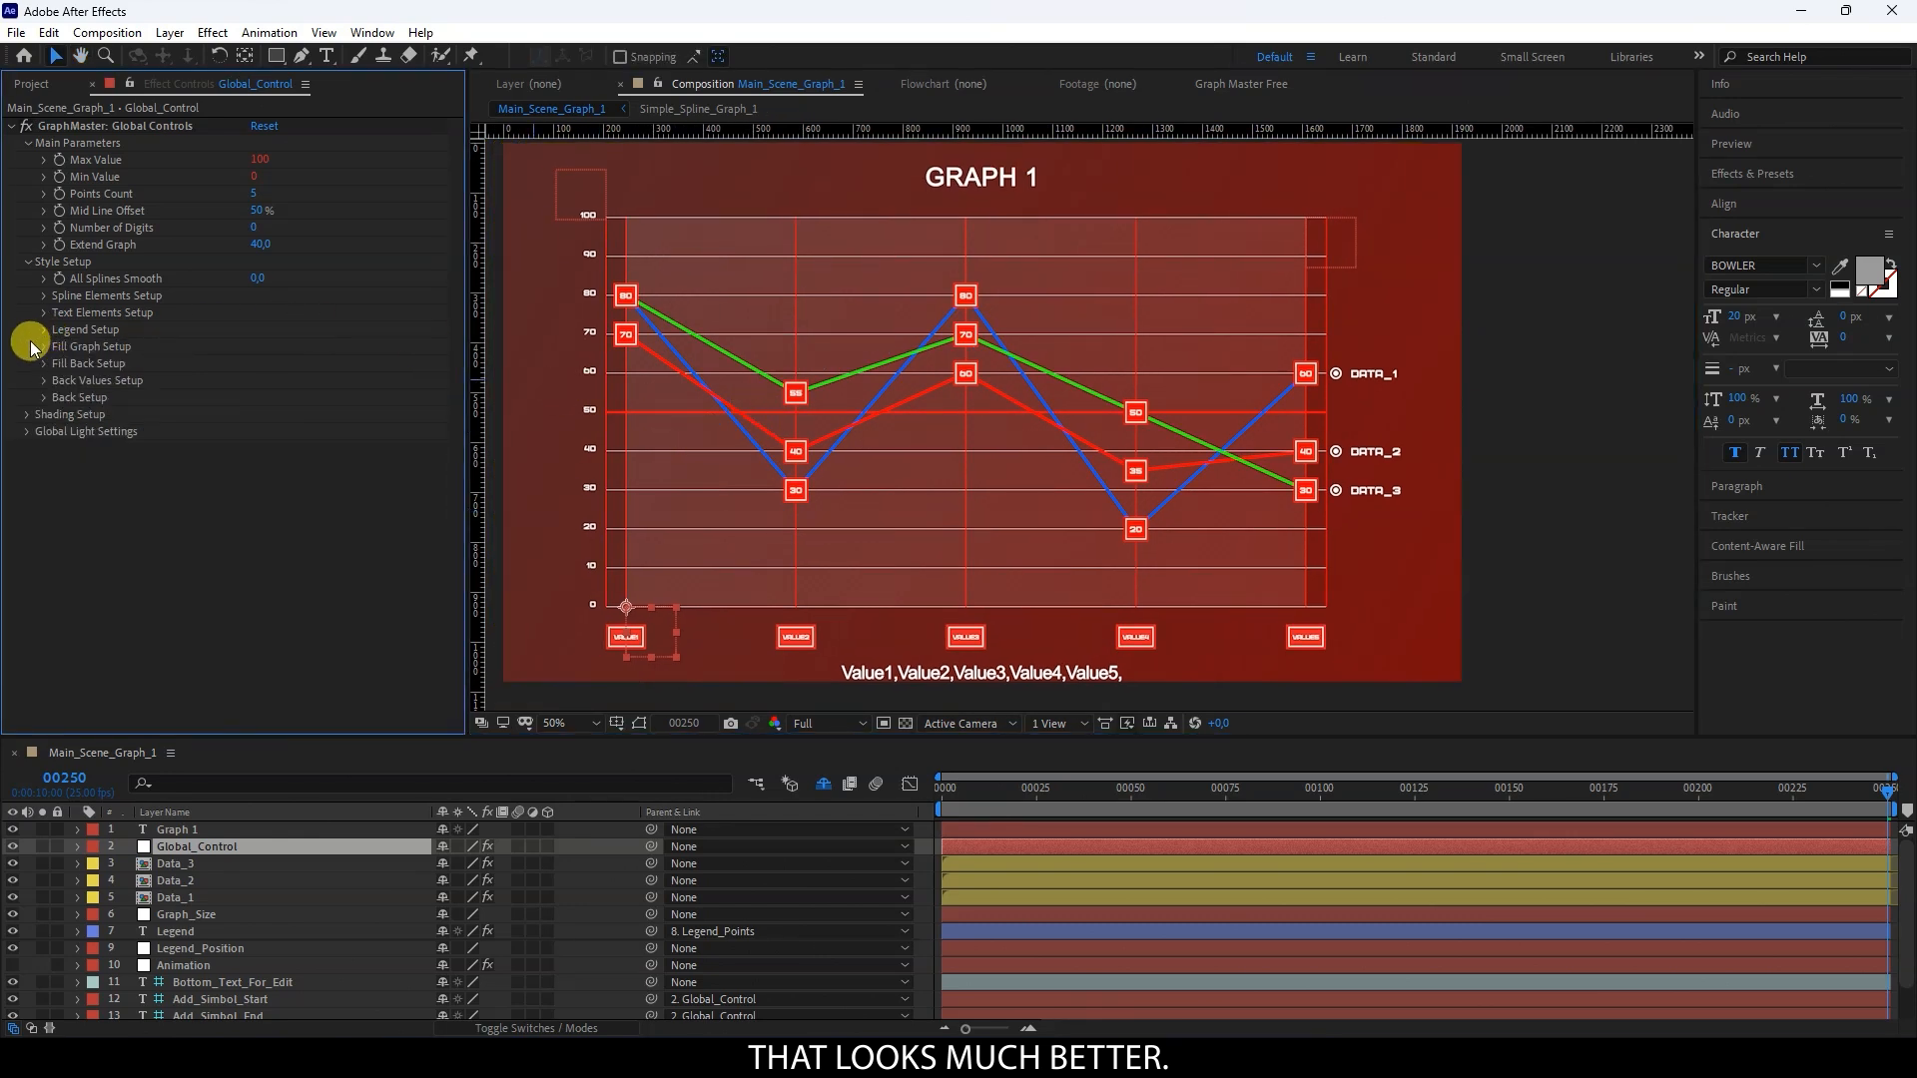
{"action": "left_click", "coordinate": [30, 414]}
{"action": "left_click", "coordinate": [44, 432]}
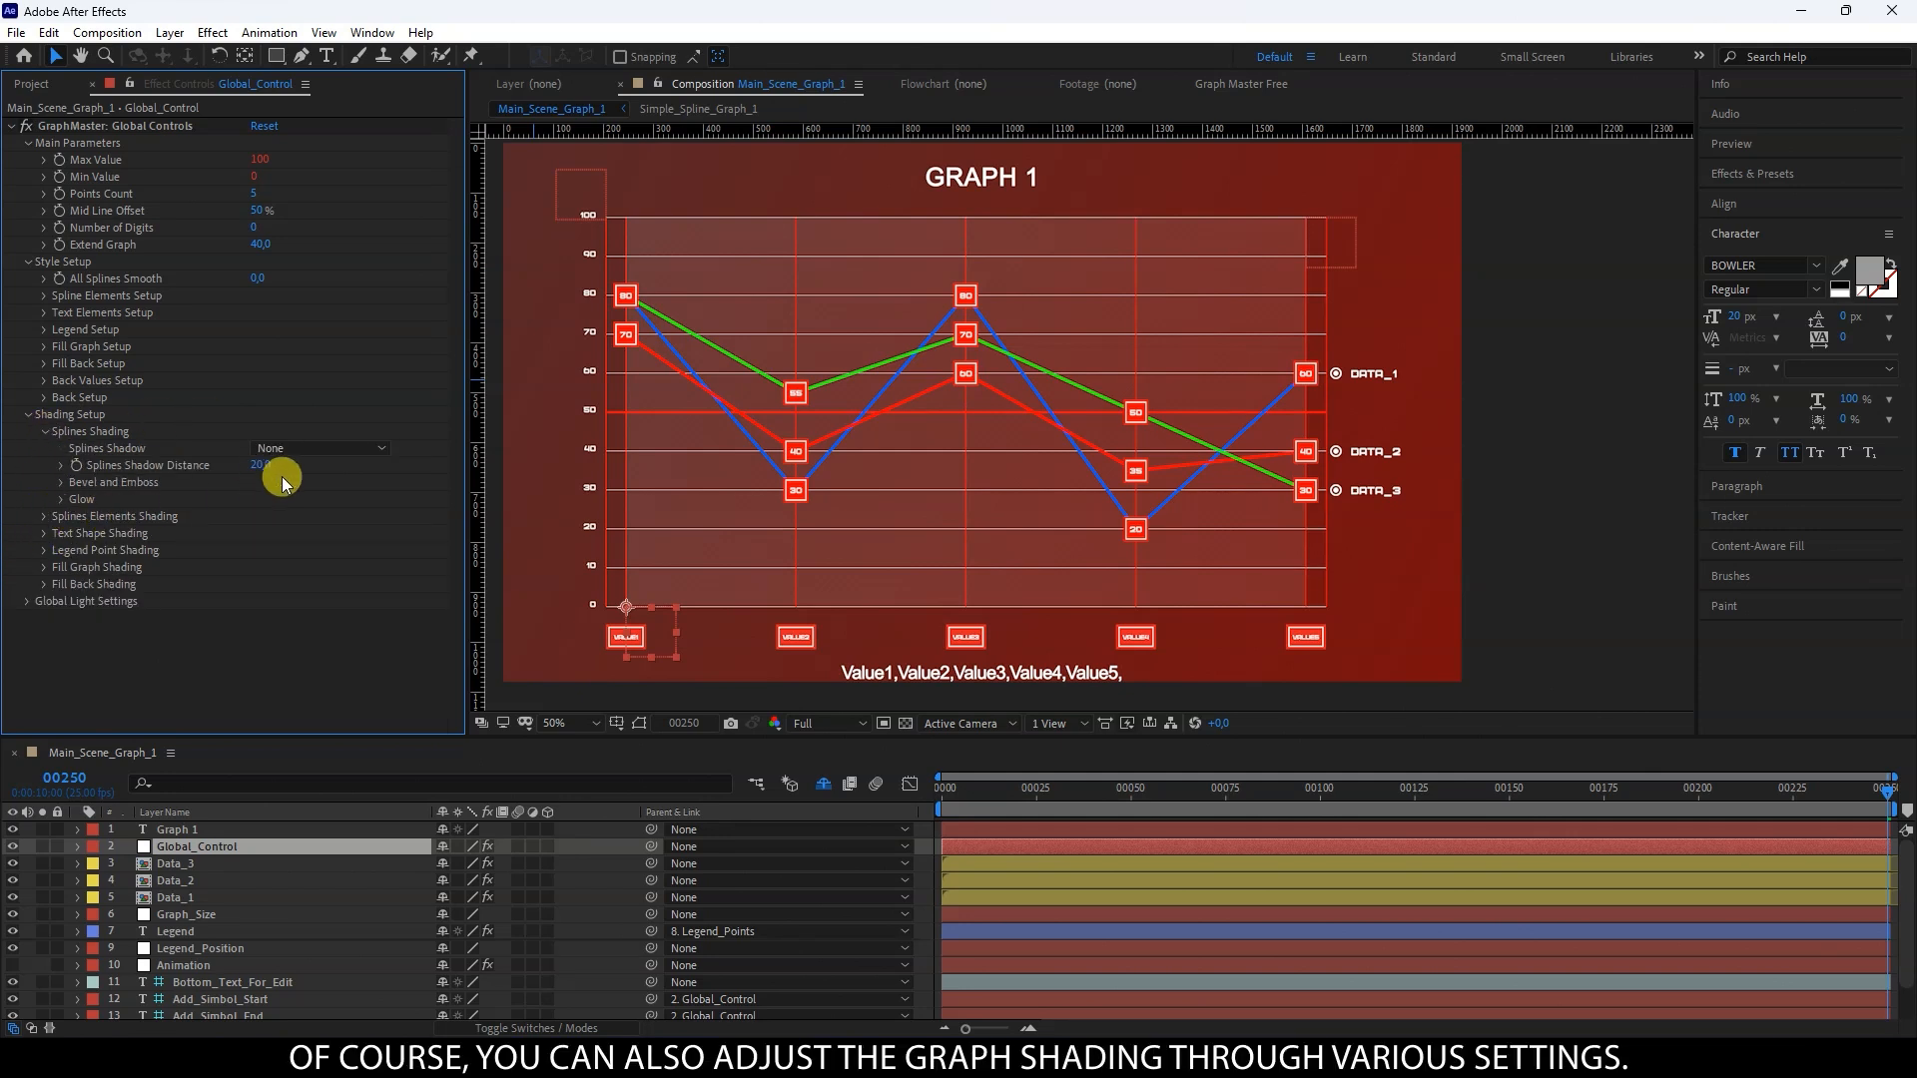
{"action": "left_click", "coordinate": [277, 450]}
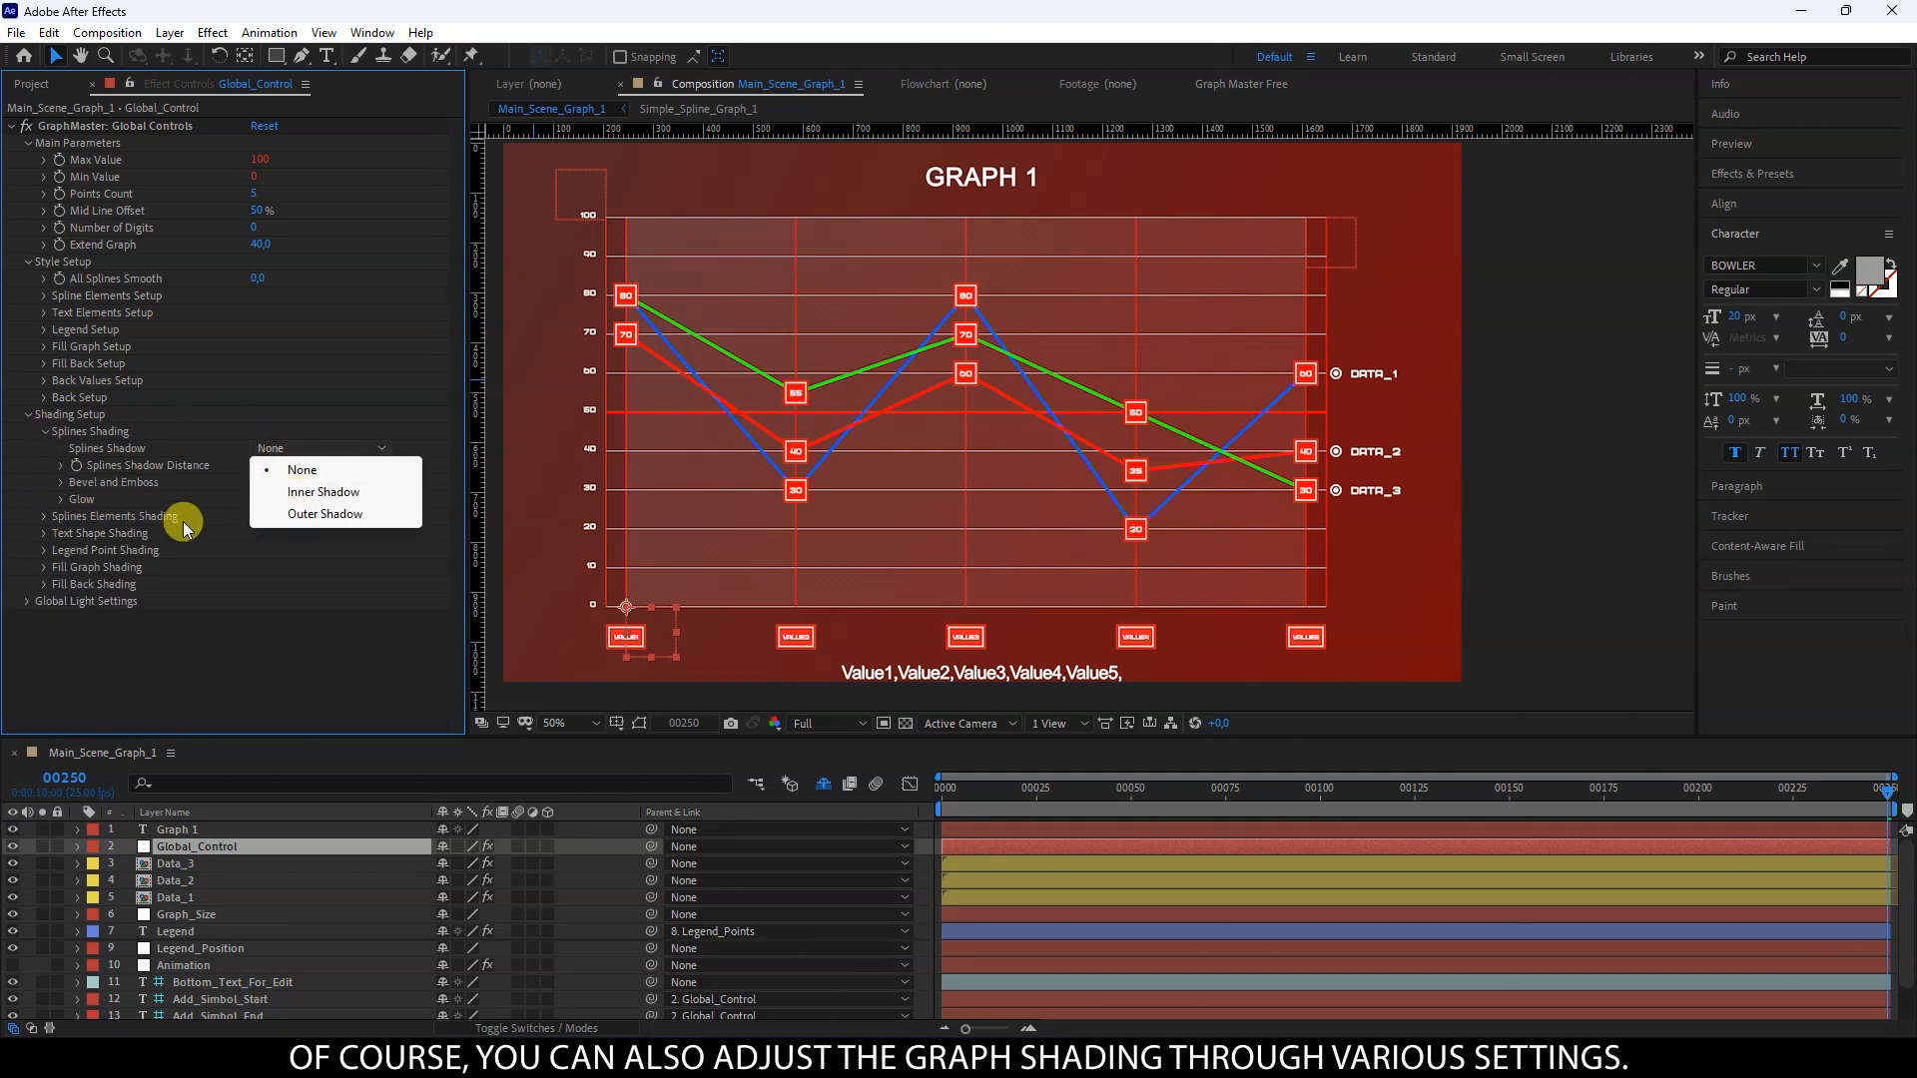
{"action": "left_click", "coordinate": [61, 482]}
{"action": "left_click", "coordinate": [61, 482]}
{"action": "left_click", "coordinate": [281, 502]}
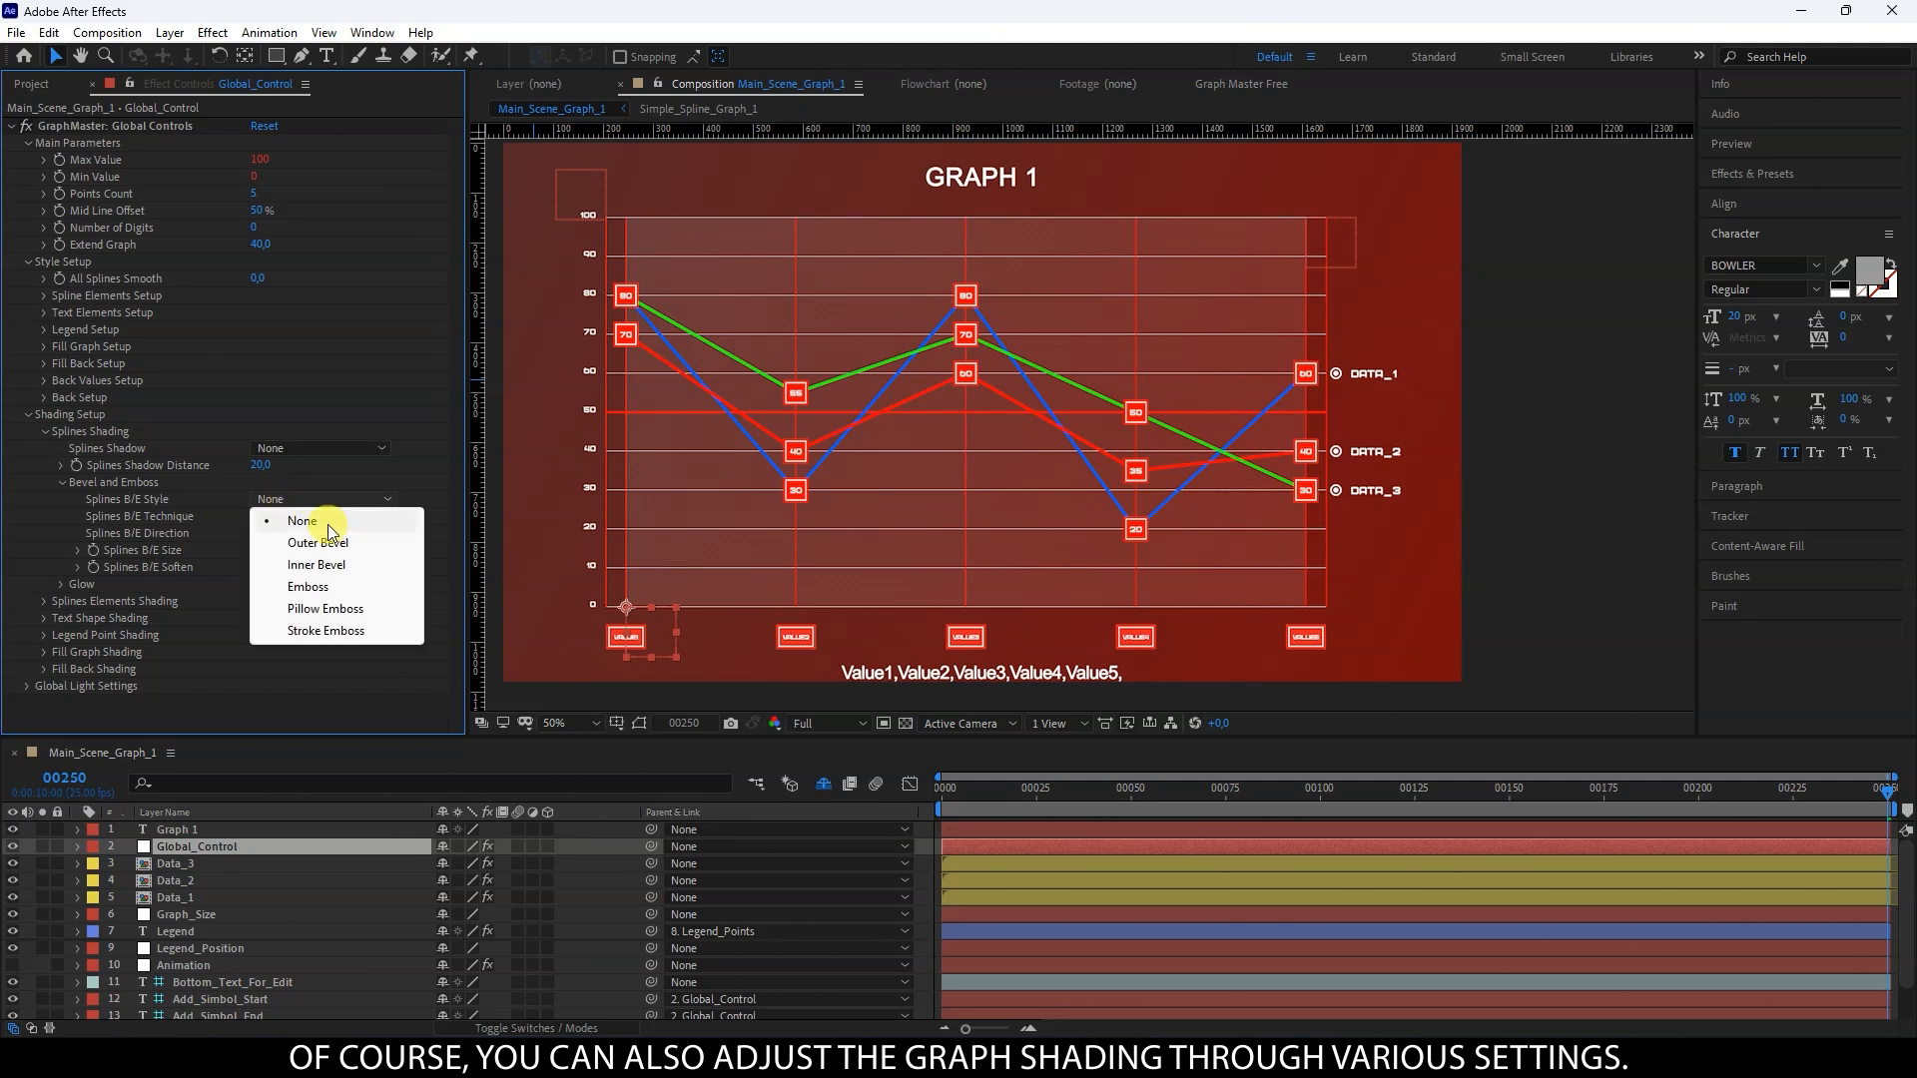
{"action": "left_click", "coordinate": [61, 482]}
{"action": "left_click", "coordinate": [44, 433]}
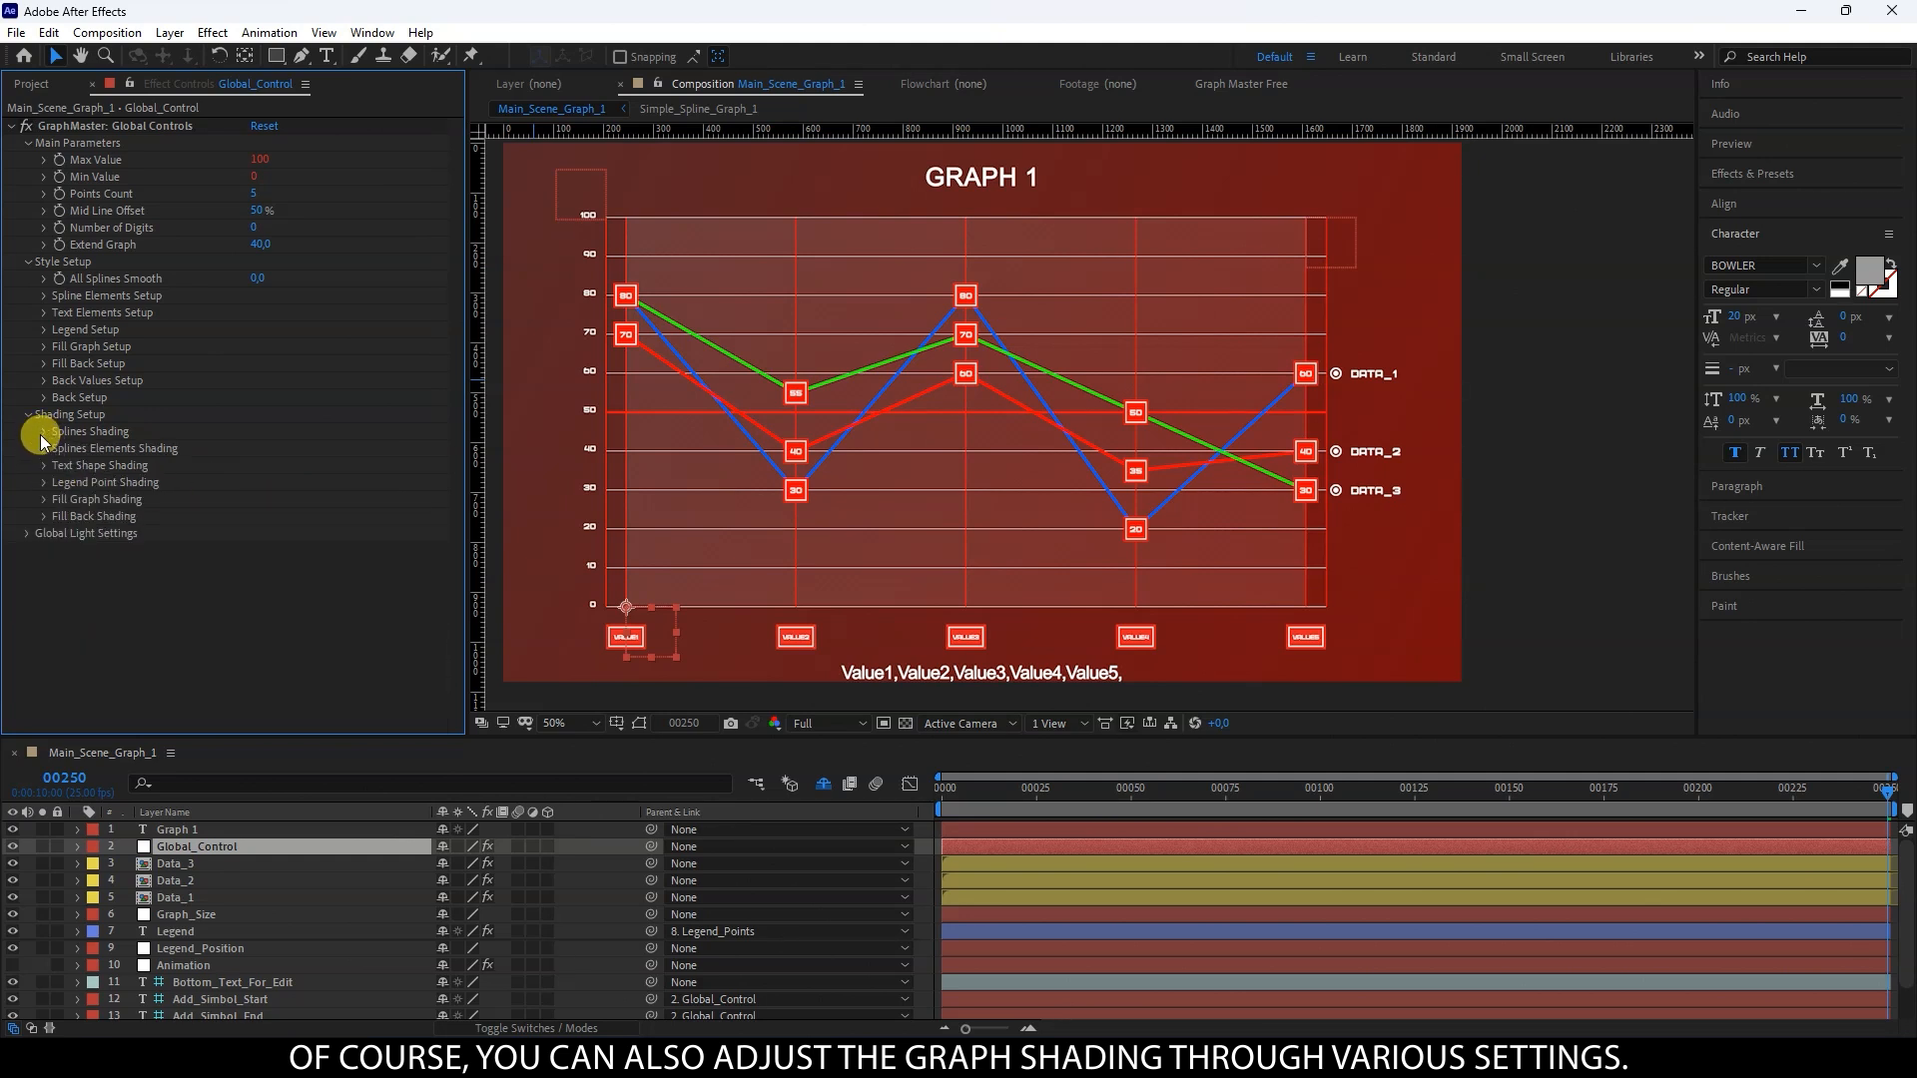
{"action": "left_click", "coordinate": [28, 534]}
{"action": "left_click", "coordinate": [28, 534]}
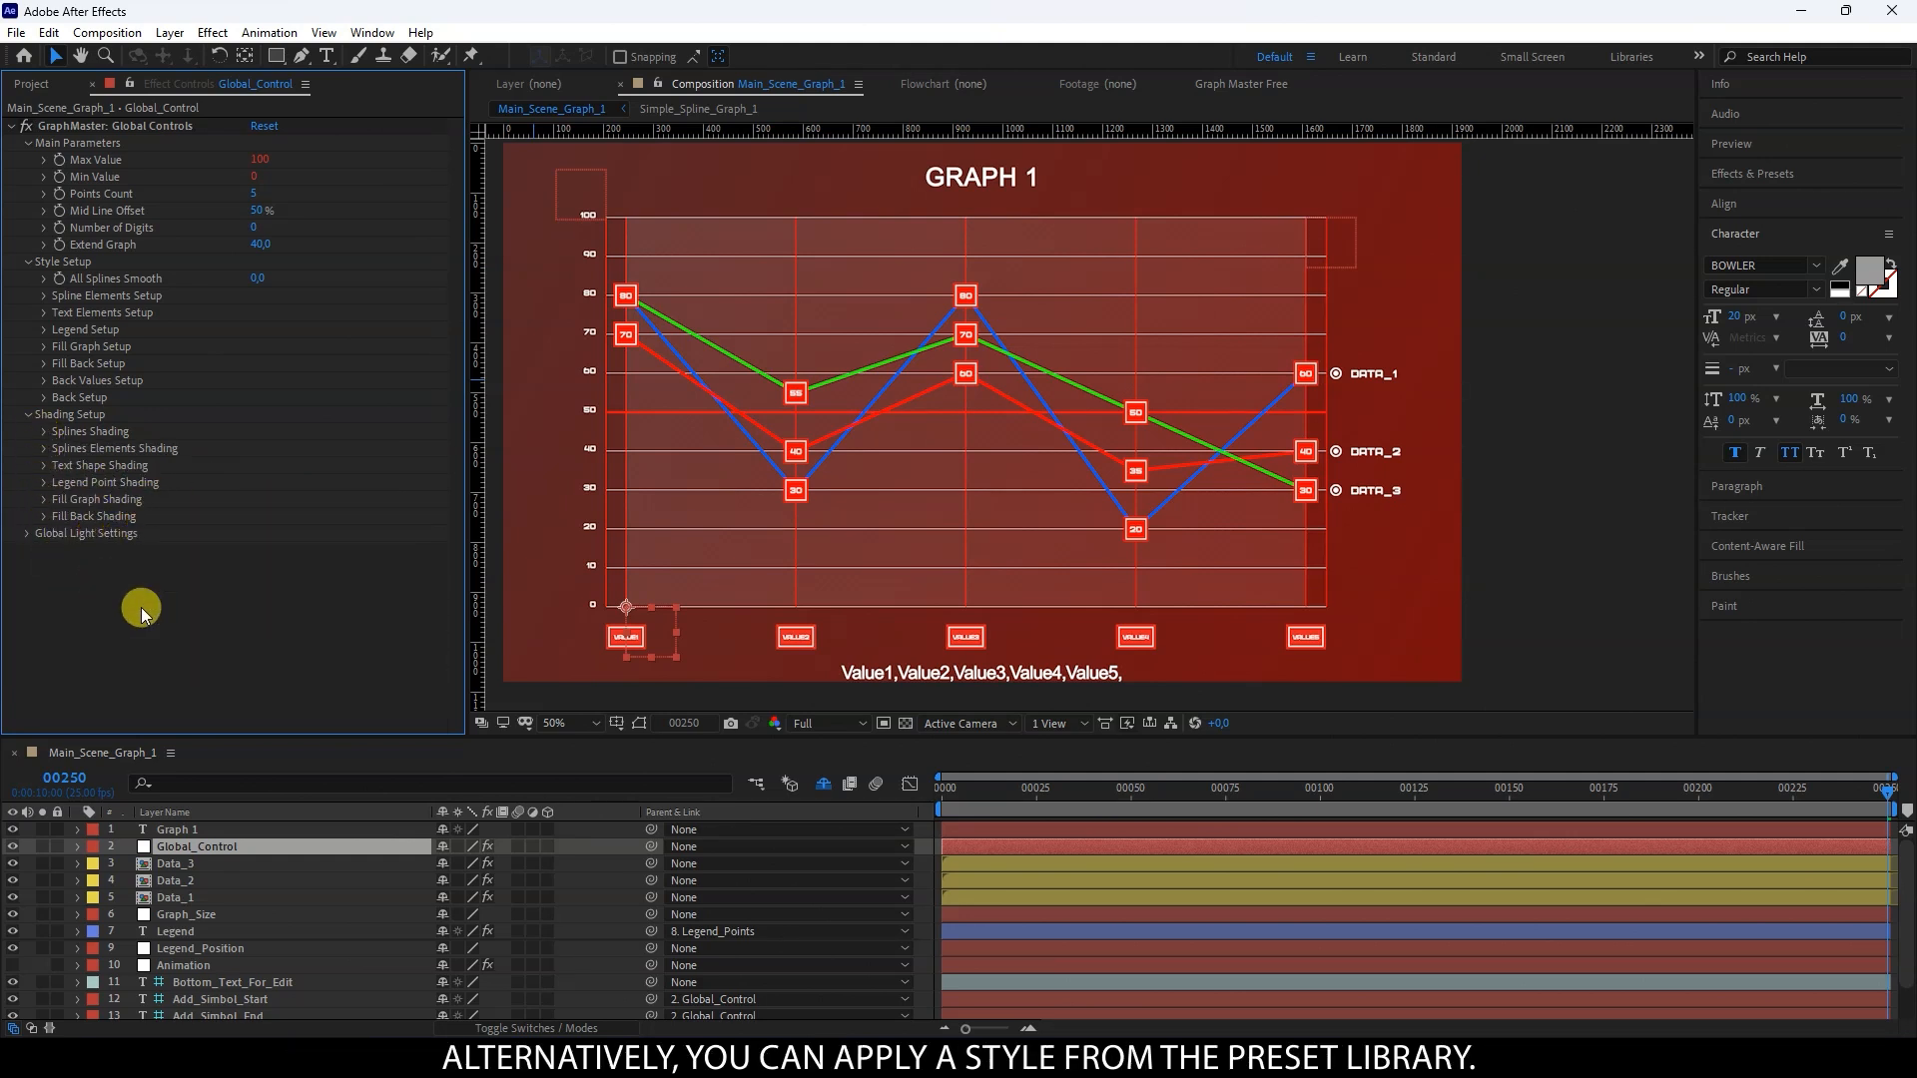
Step: Open the Graph Master extension and apply the 2D SHADED line graph preset with a light background and fill around the mid line
{"action": "left_click", "coordinate": [372, 32]}
{"action": "mouse_move", "coordinate": [397, 110]}
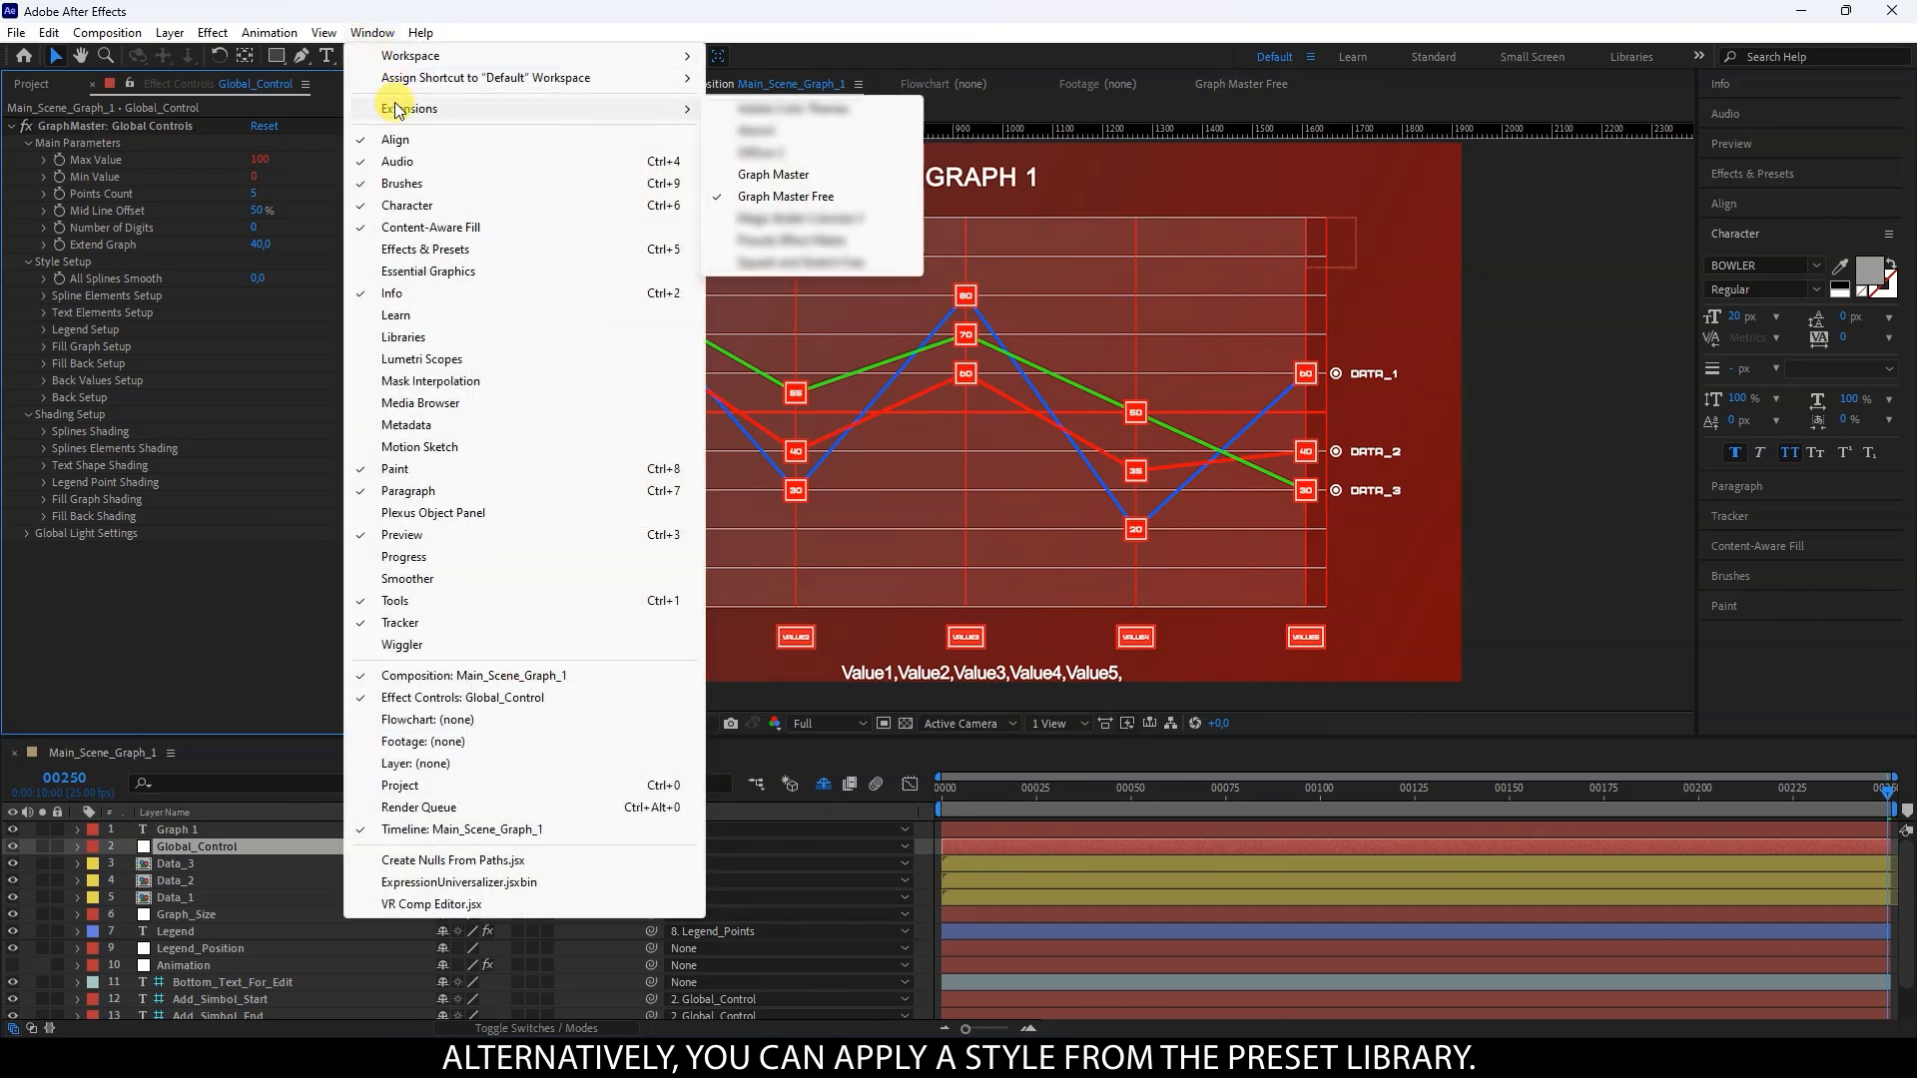
{"action": "left_click", "coordinate": [768, 175]}
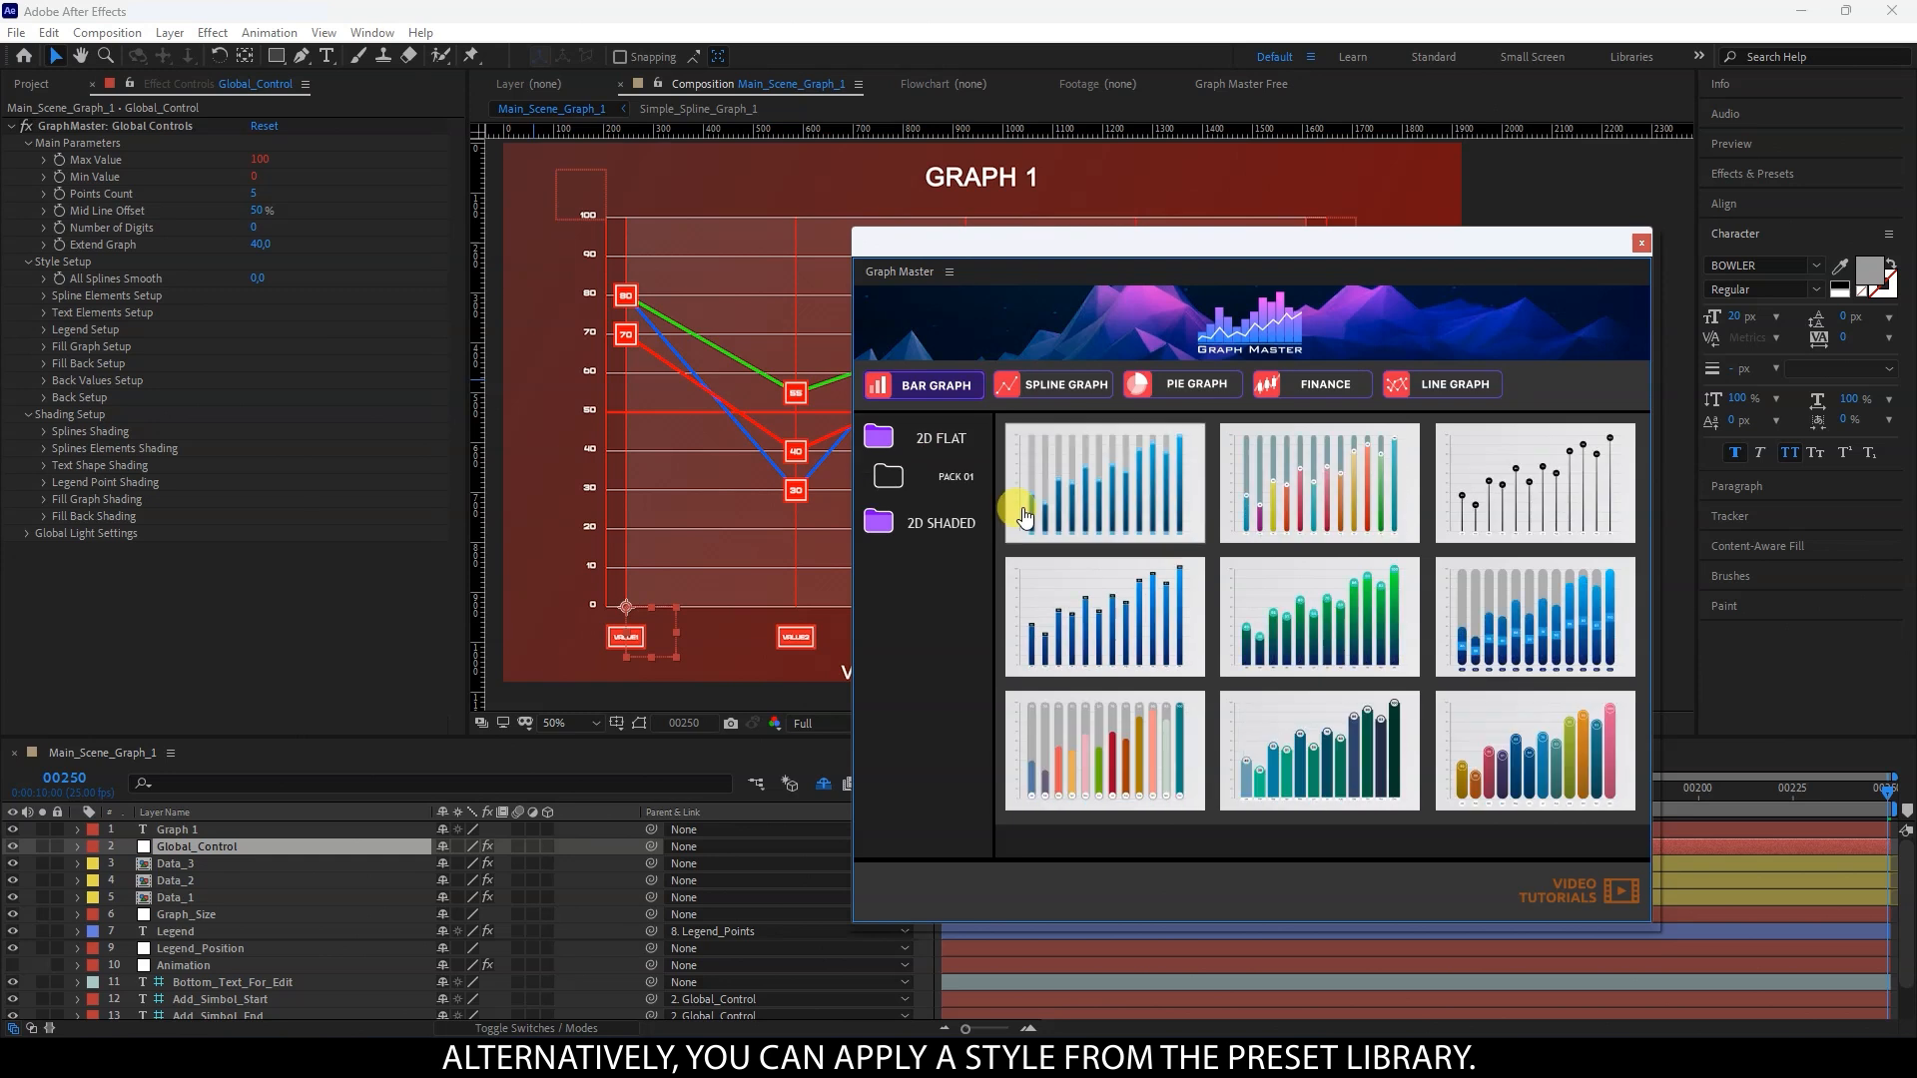
{"action": "left_click", "coordinate": [1455, 384]}
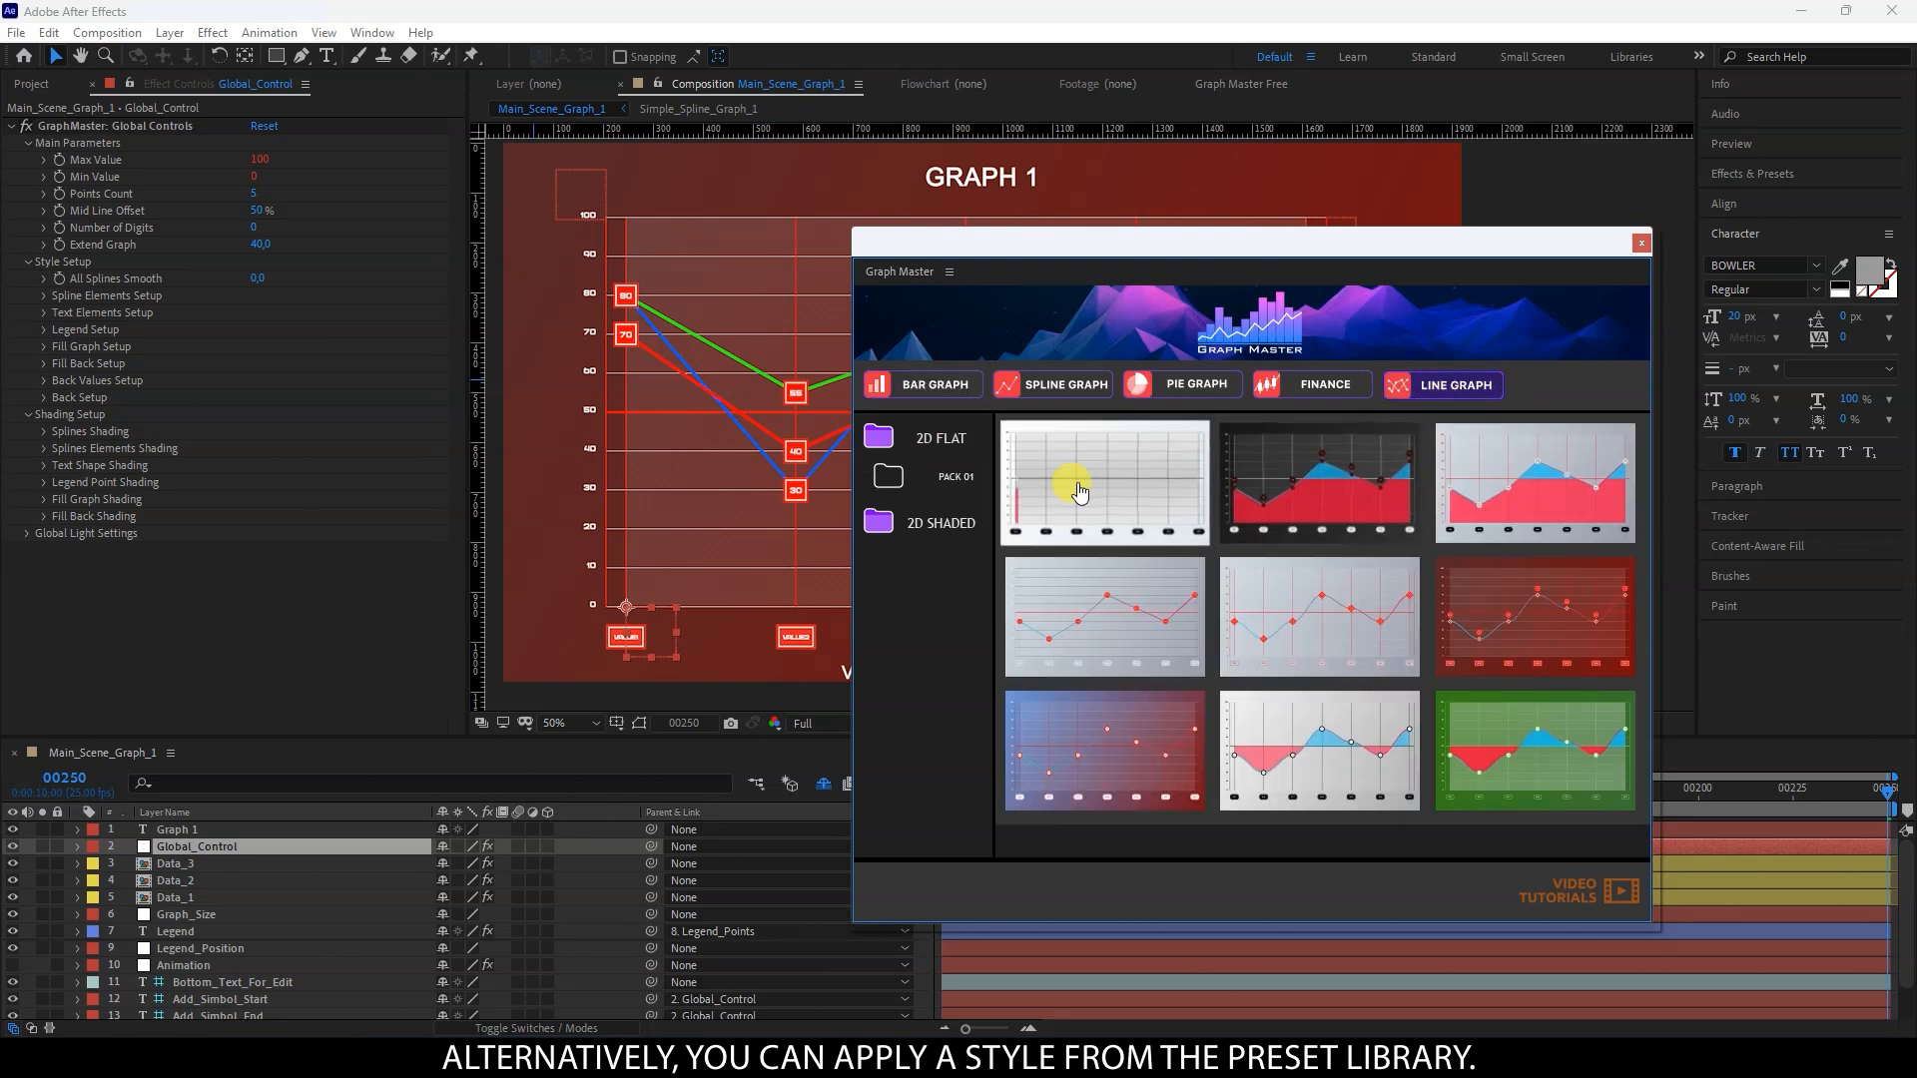
{"action": "left_click", "coordinate": [947, 523]}
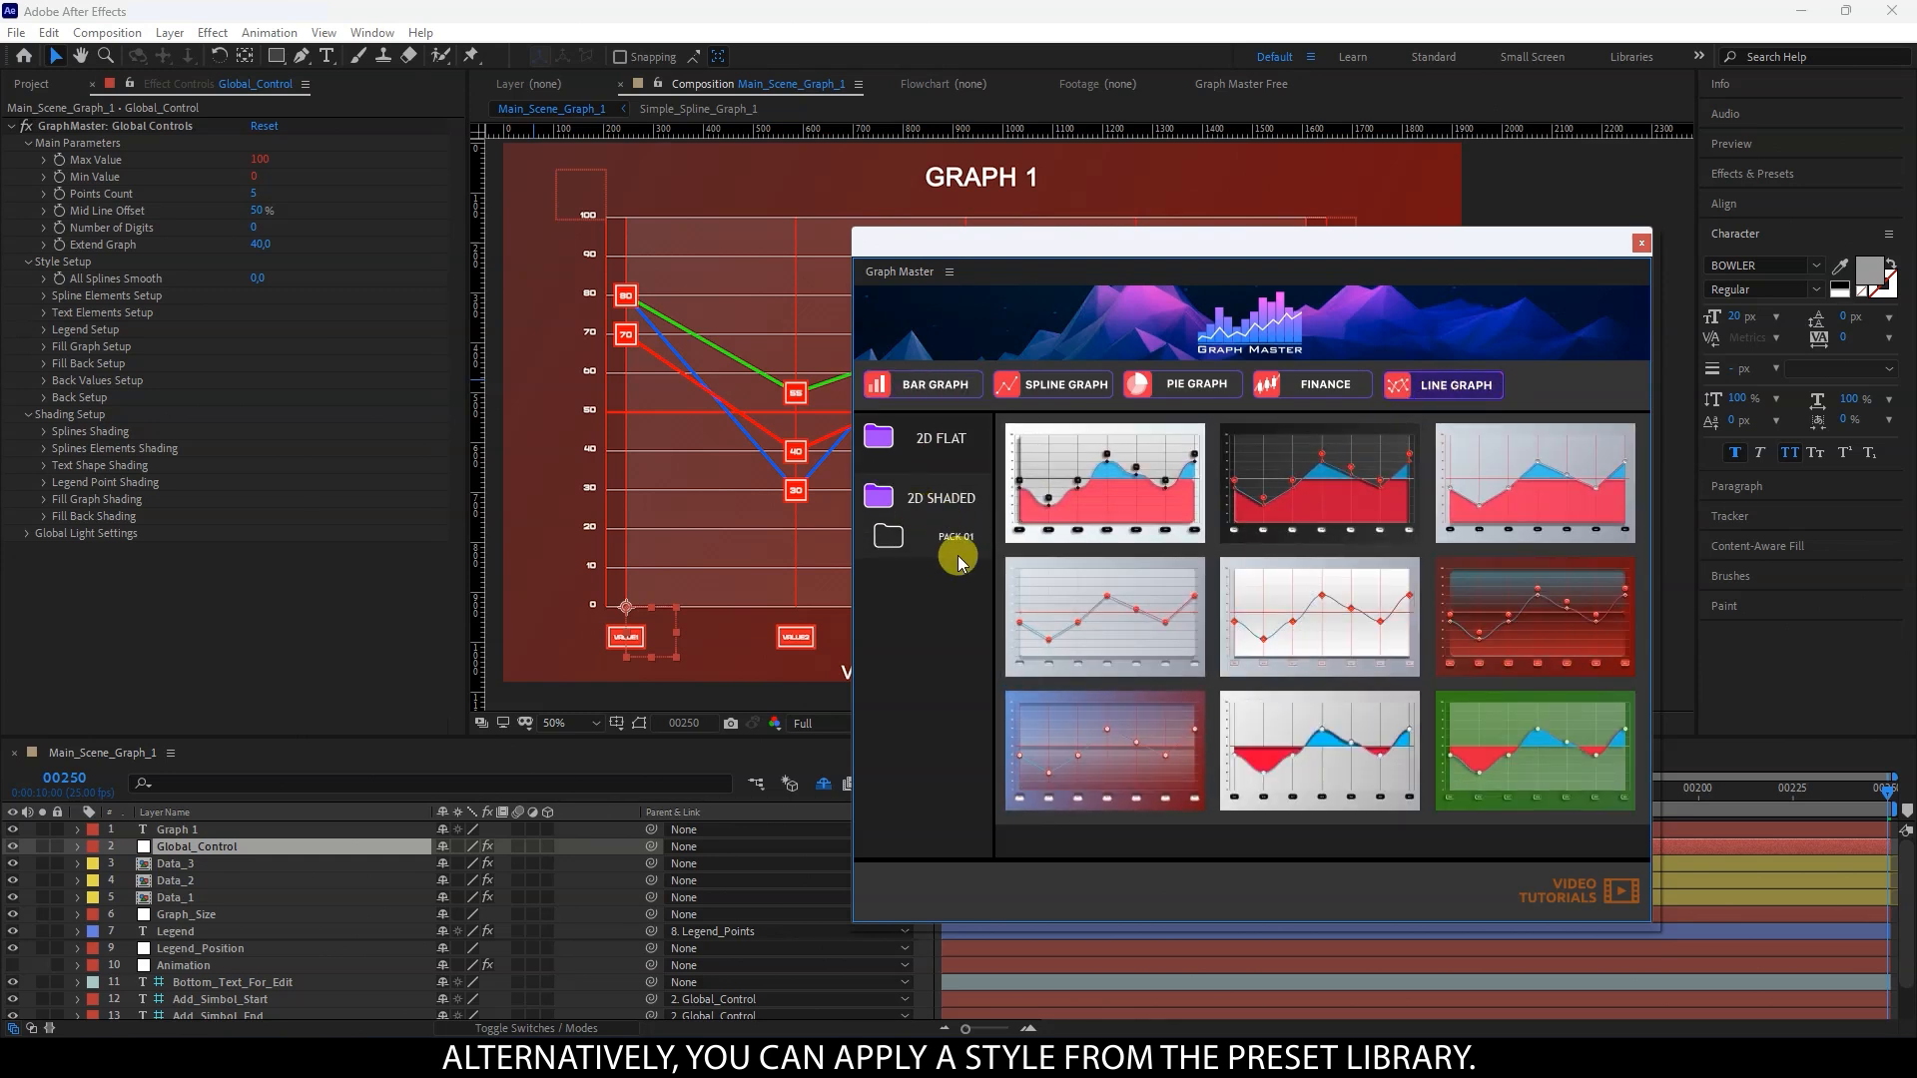
{"action": "left_click", "coordinate": [1268, 758]}
{"action": "left_click", "coordinate": [958, 564]}
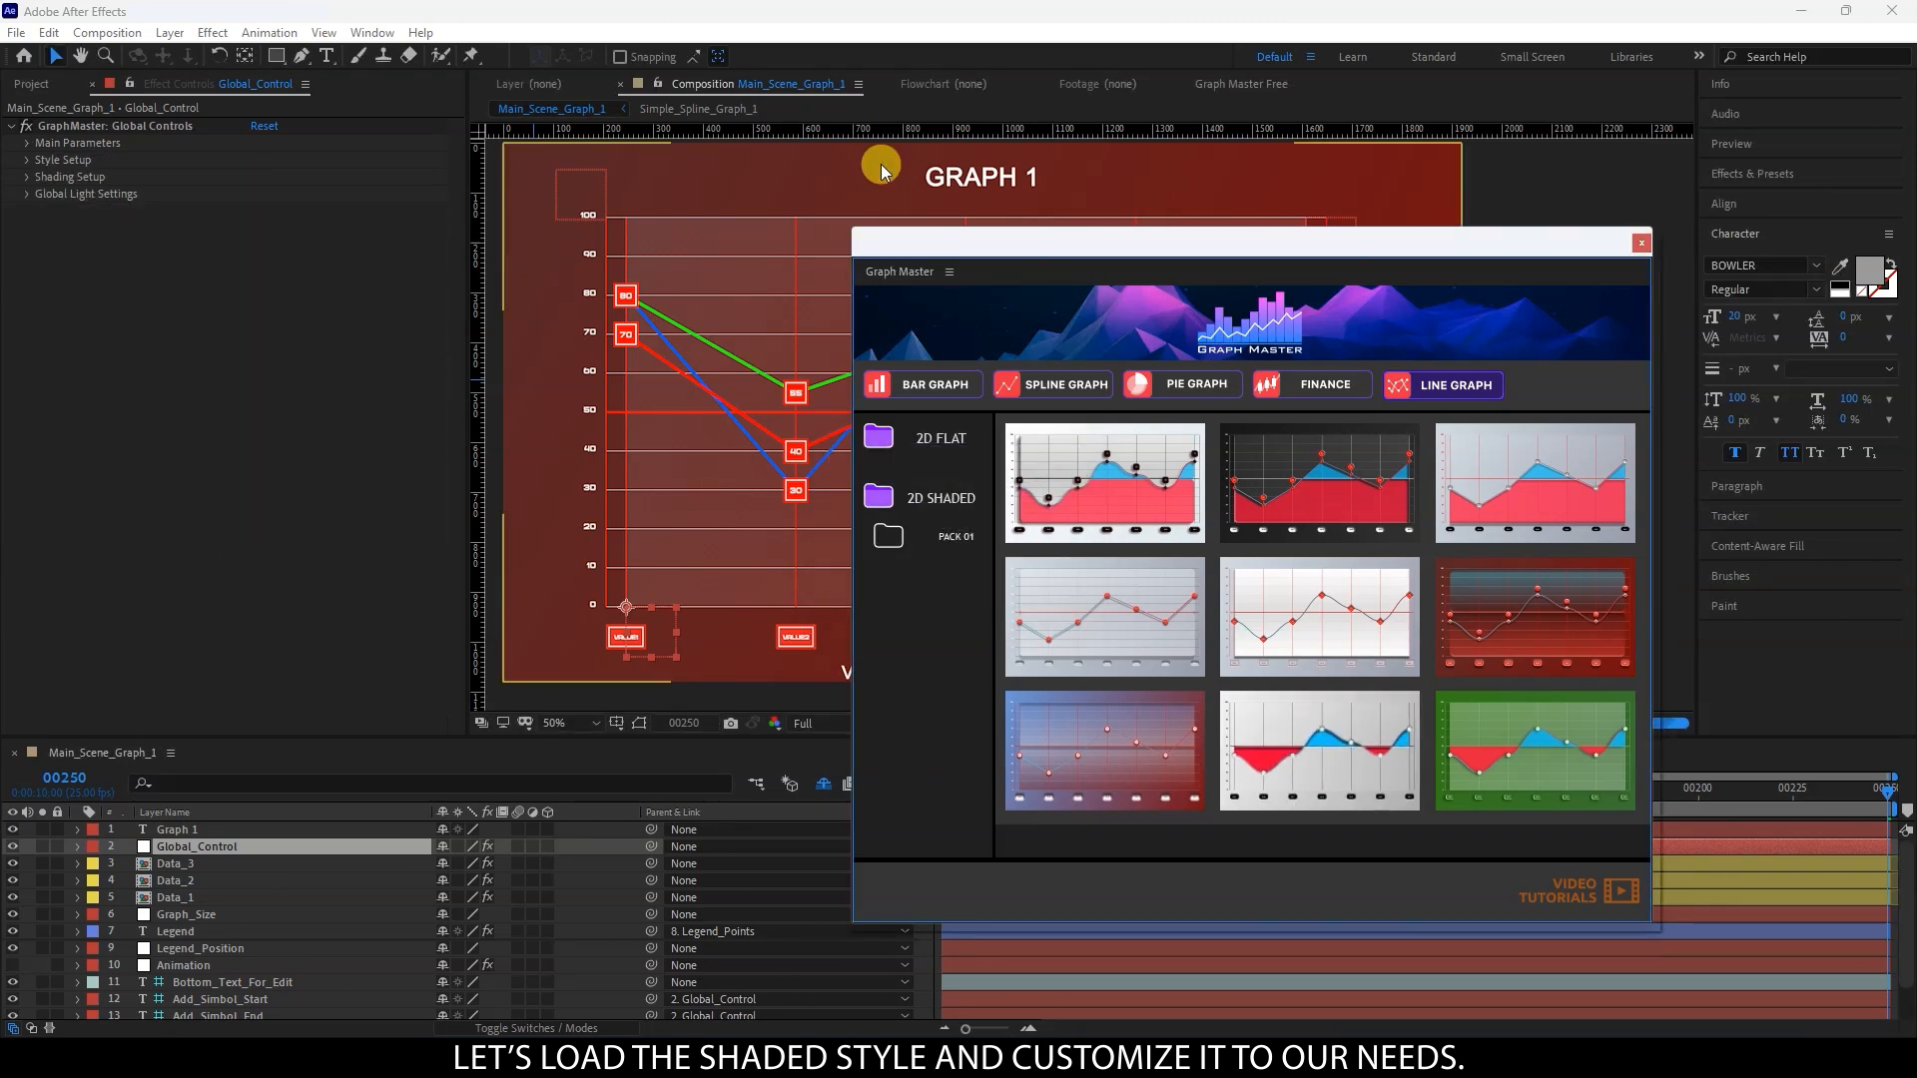
Step: Move the Graph Master window away from the graph and shrink it
{"action": "mouse_move", "coordinate": [1062, 247]}
{"action": "left_mouse_down"}
{"action": "mouse_move", "coordinate": [1330, 427]}
{"action": "mouse_move", "coordinate": [1488, 378]}
{"action": "mouse_move", "coordinate": [1335, 346]}
{"action": "left_mouse_up"}
{"action": "left_click_drag", "start_coordinate": [1124, 328], "coordinate": [1153, 563]}
{"action": "left_click_drag", "start_coordinate": [1301, 587], "coordinate": [1210, 596]}
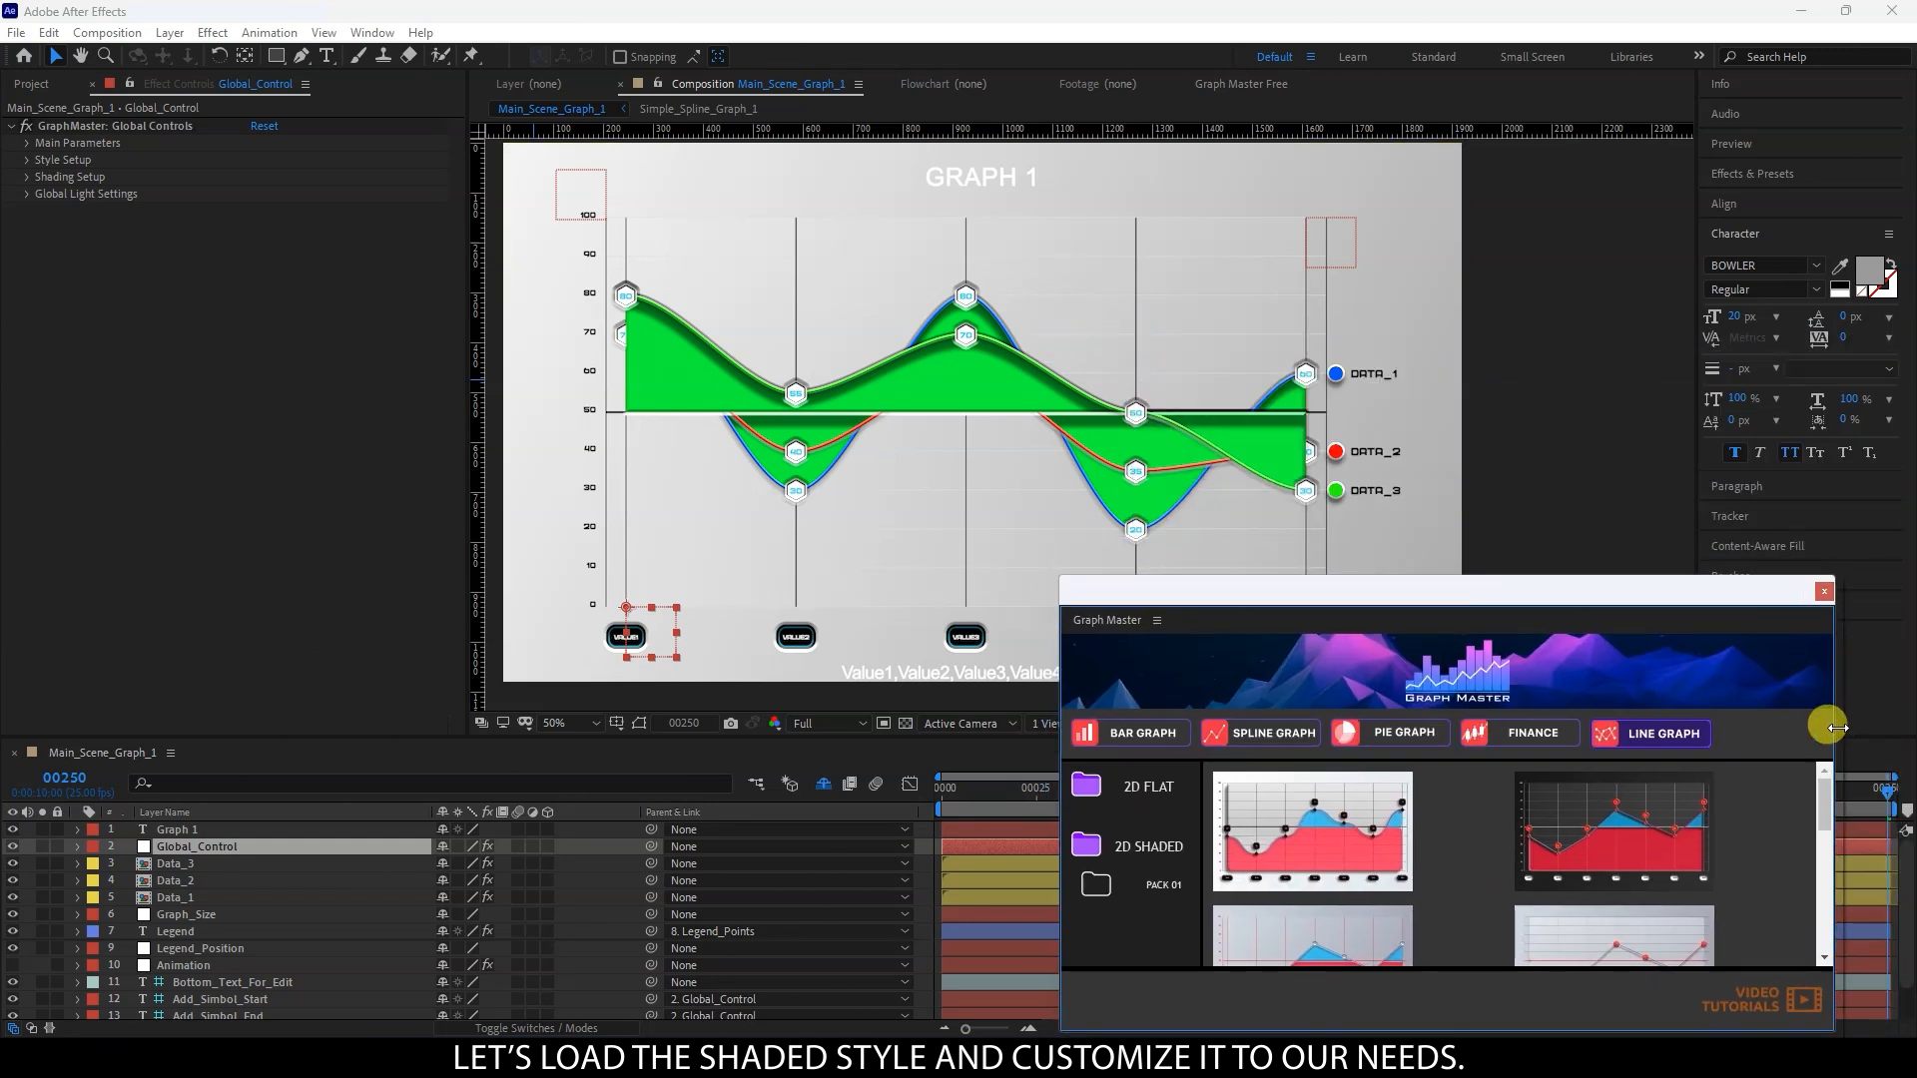
{"action": "left_click_drag", "start_coordinate": [1836, 728], "coordinate": [1685, 729]}
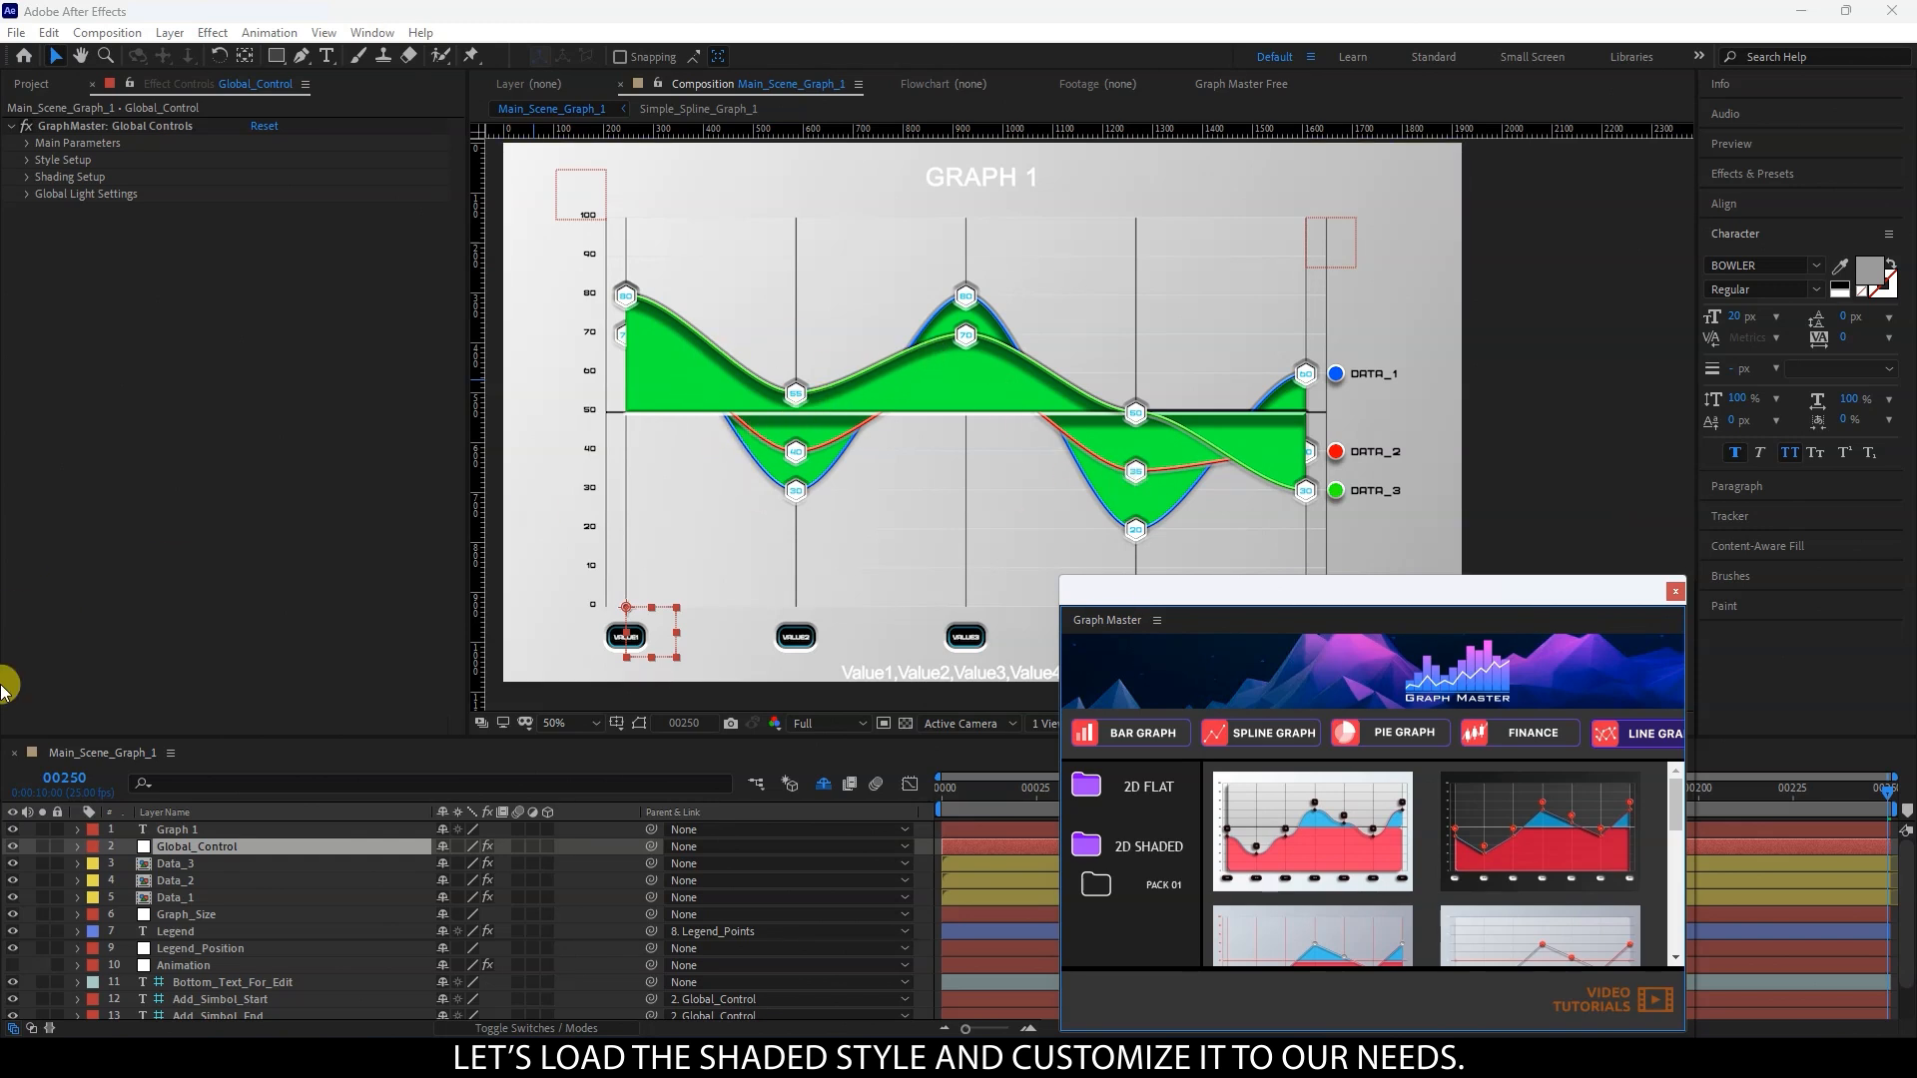
Step: Set Global_Control's Fill Graph Opacity to 0% and its Mid Line Offset to 0%
{"action": "left_click", "coordinate": [180, 846]}
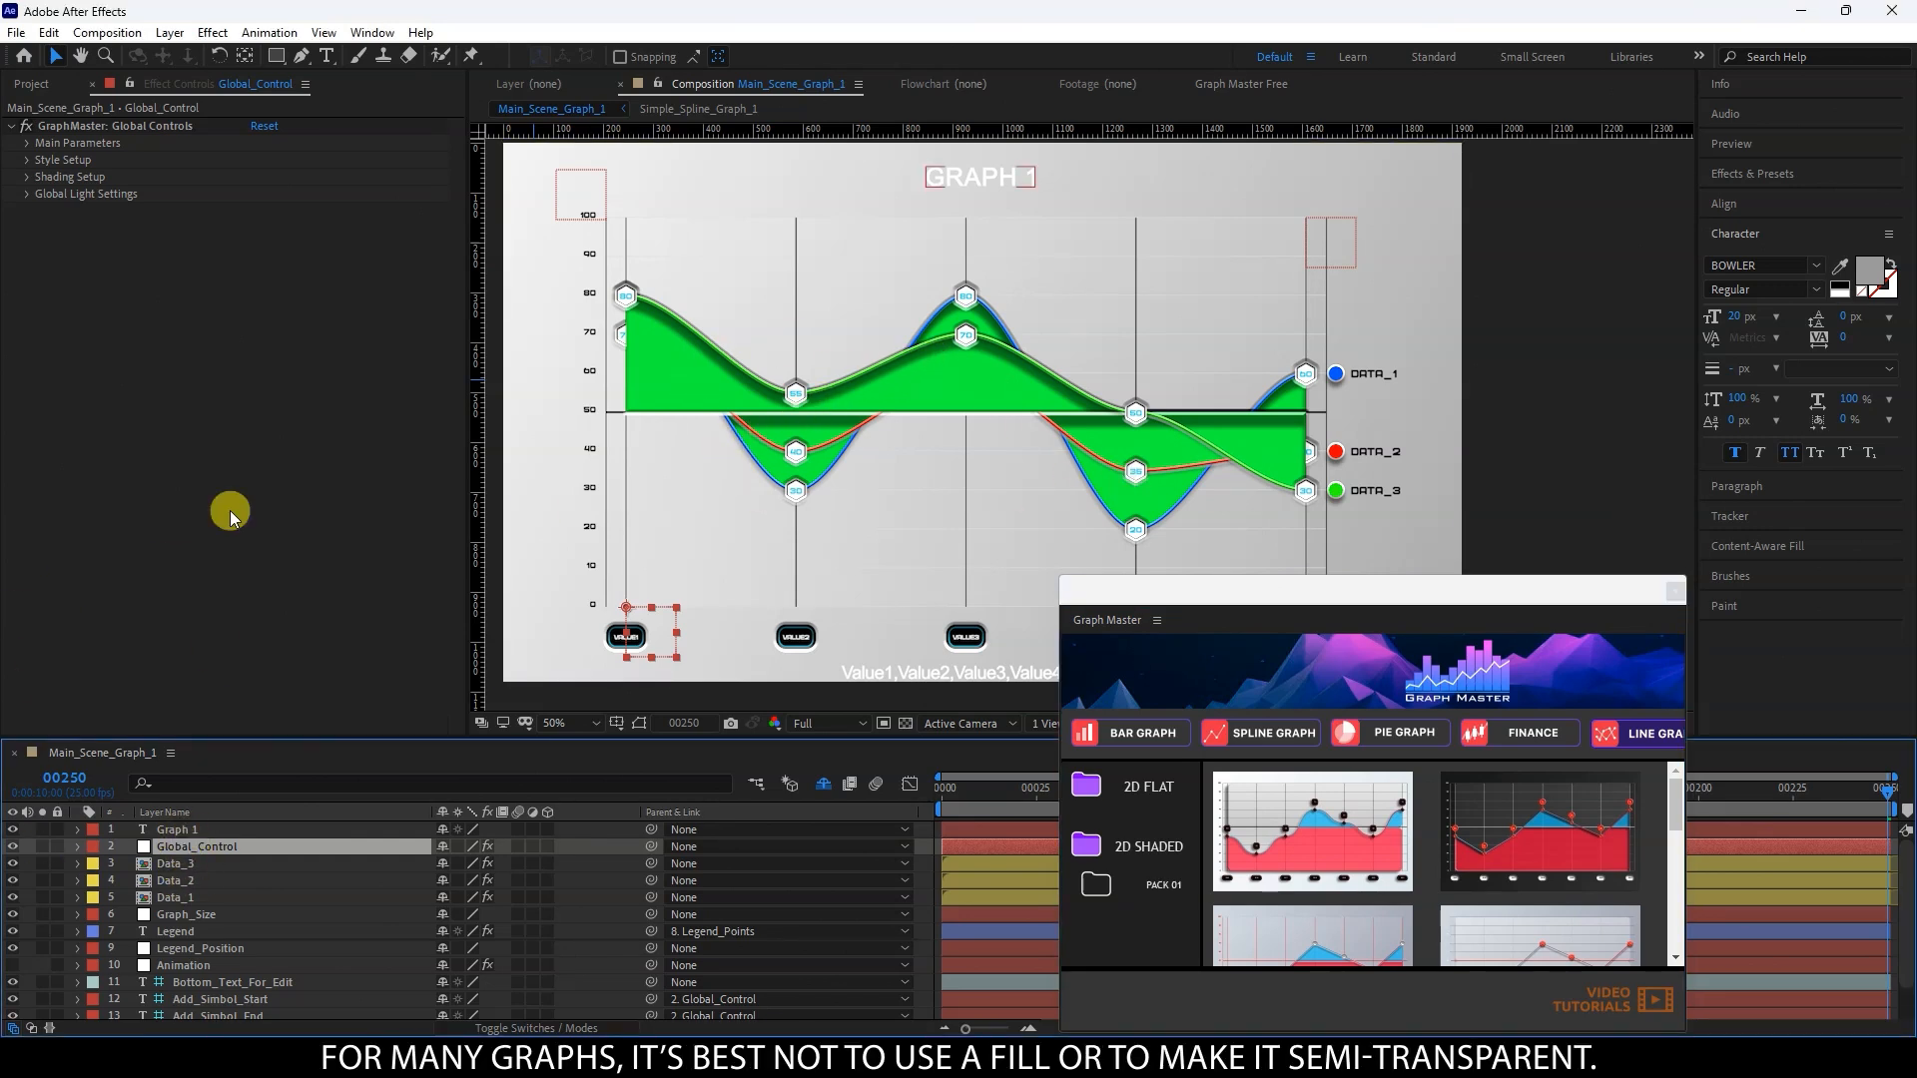
{"action": "left_click", "coordinate": [27, 159]}
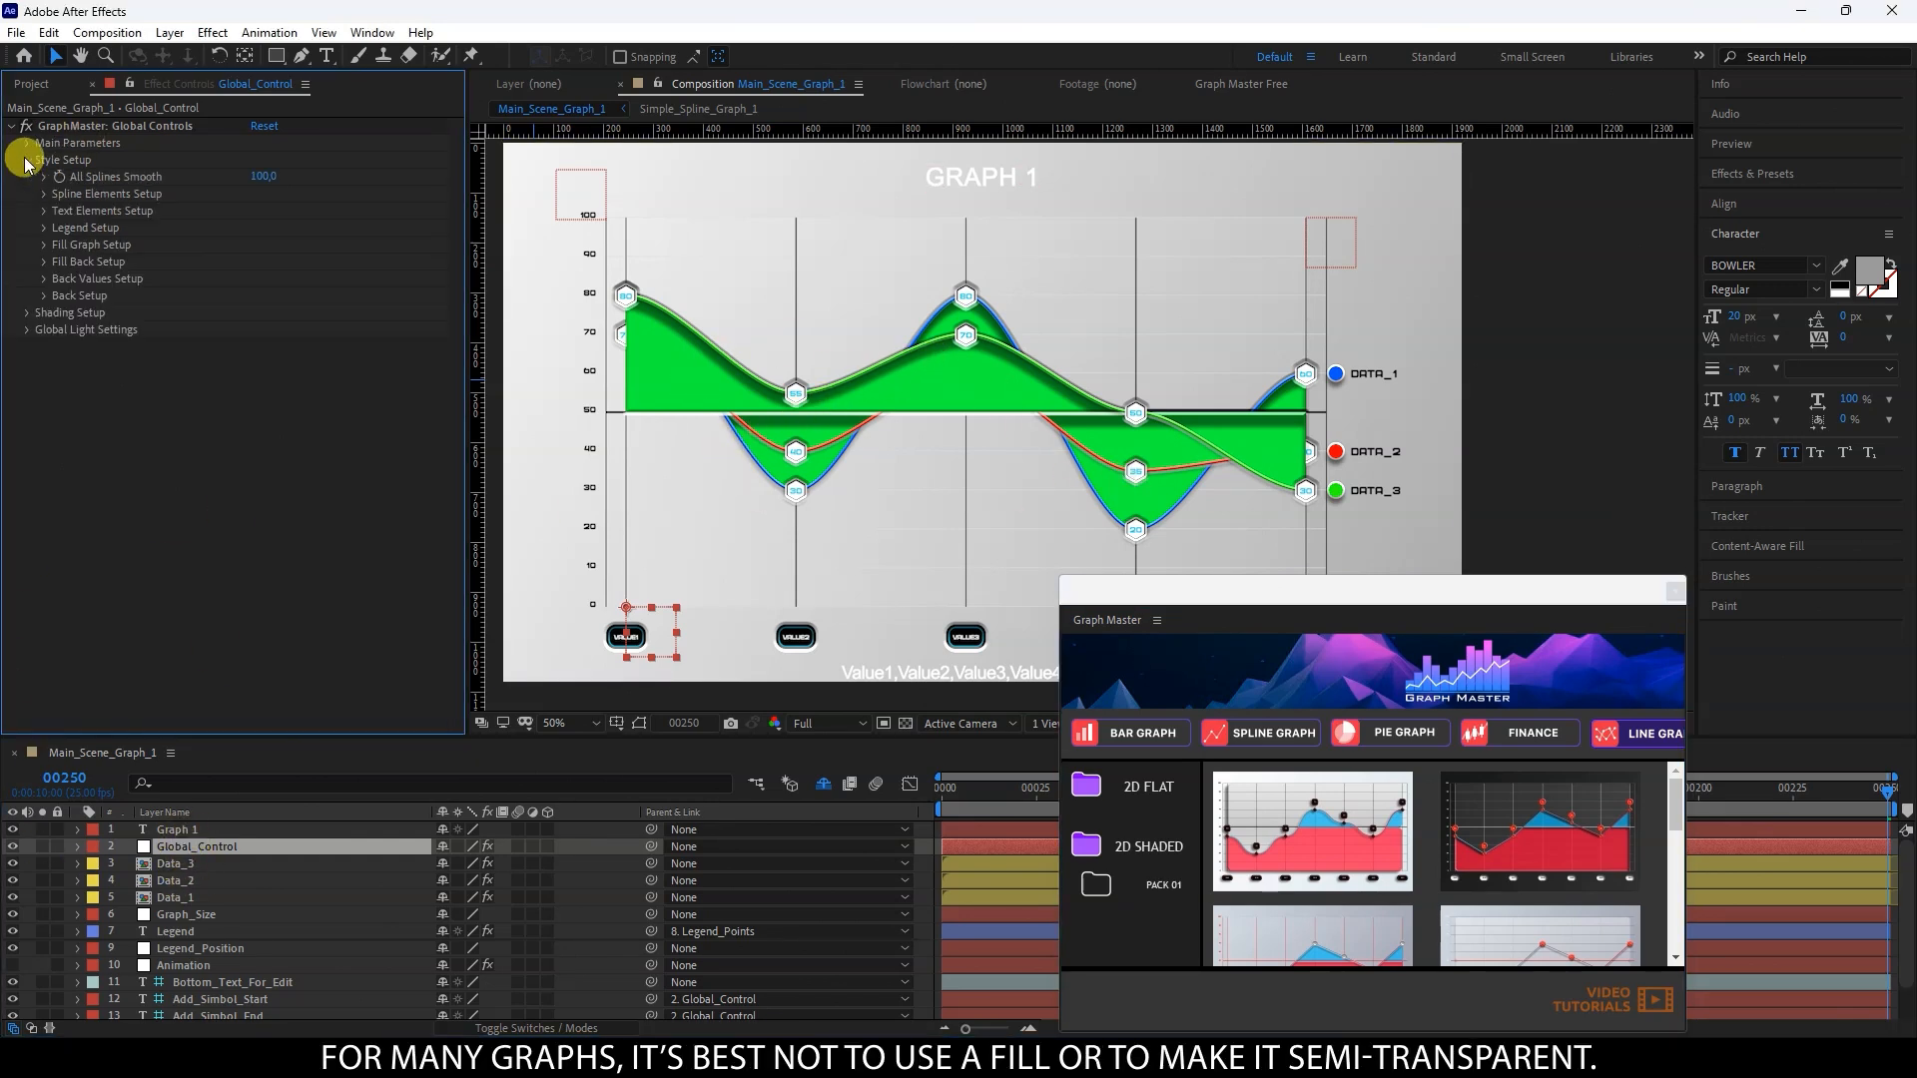
{"action": "left_click", "coordinate": [44, 262]}
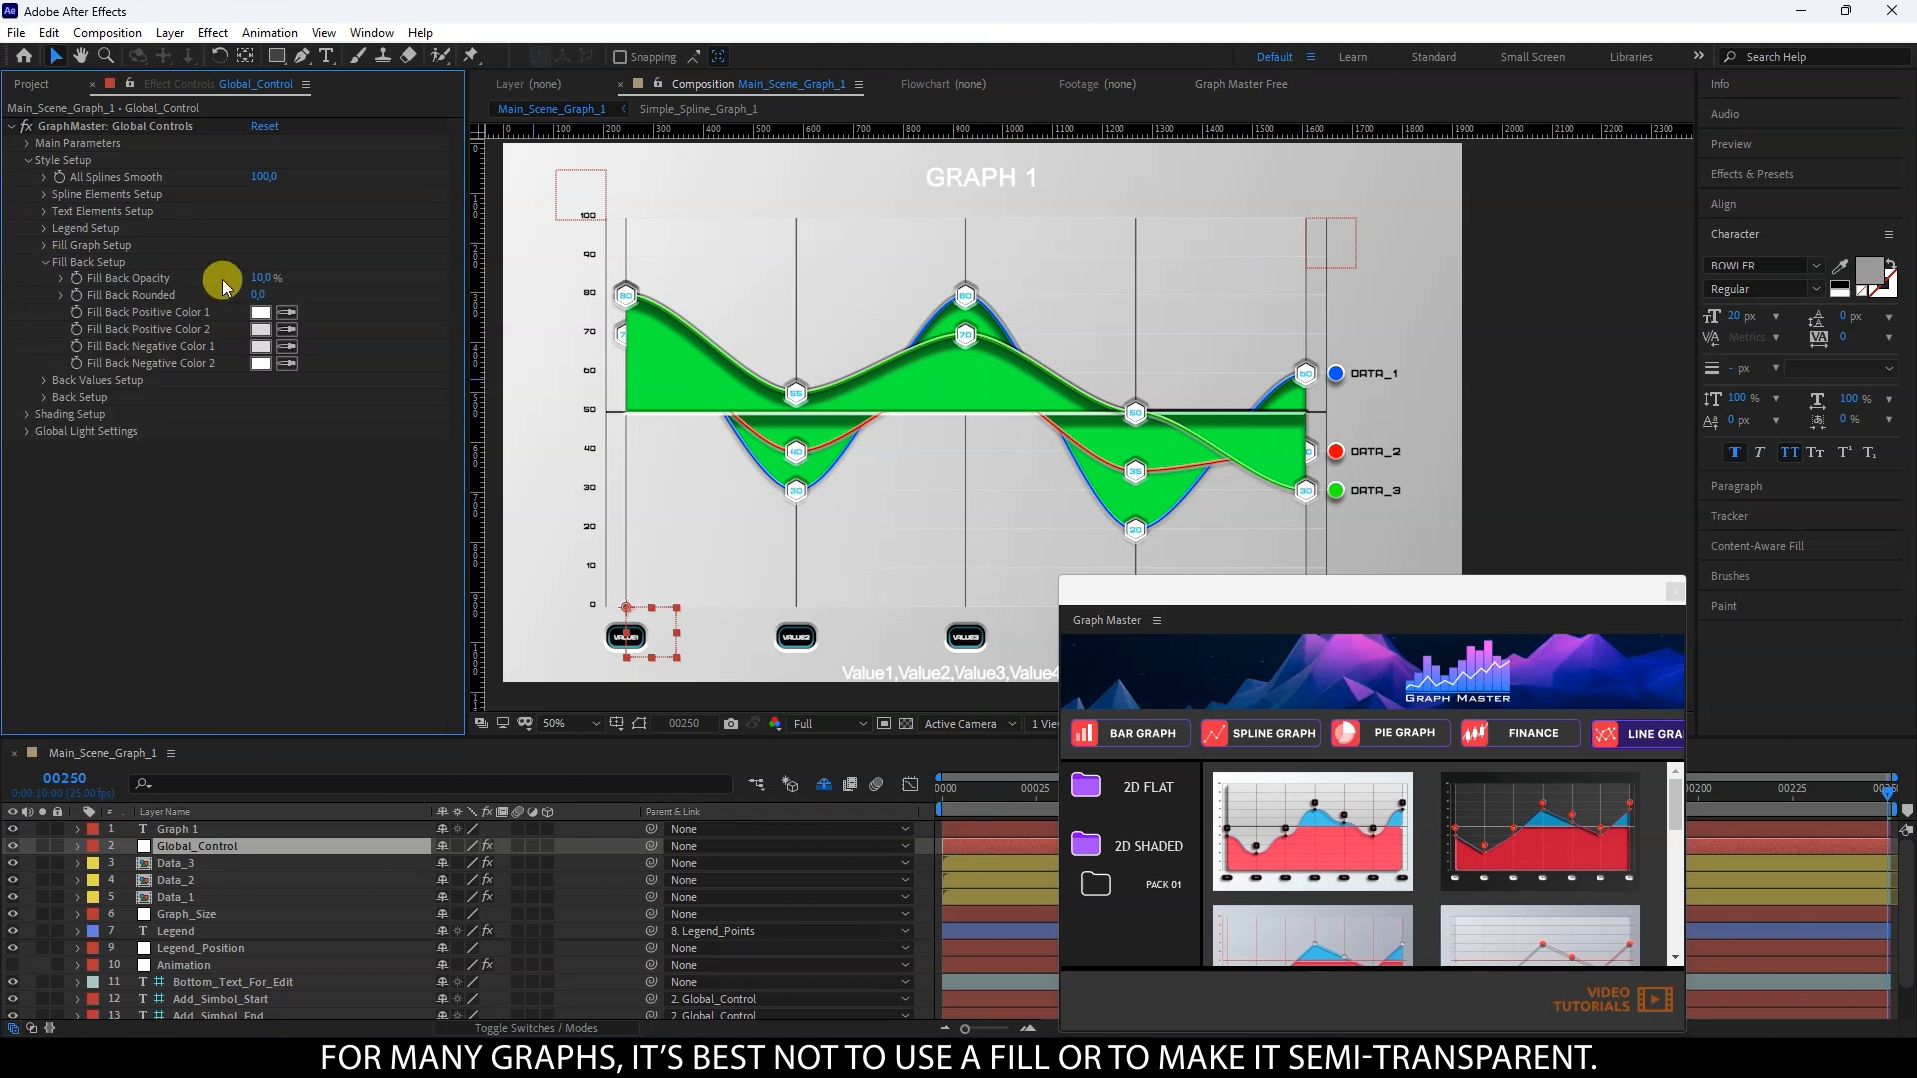
{"action": "left_click", "coordinate": [44, 245]}
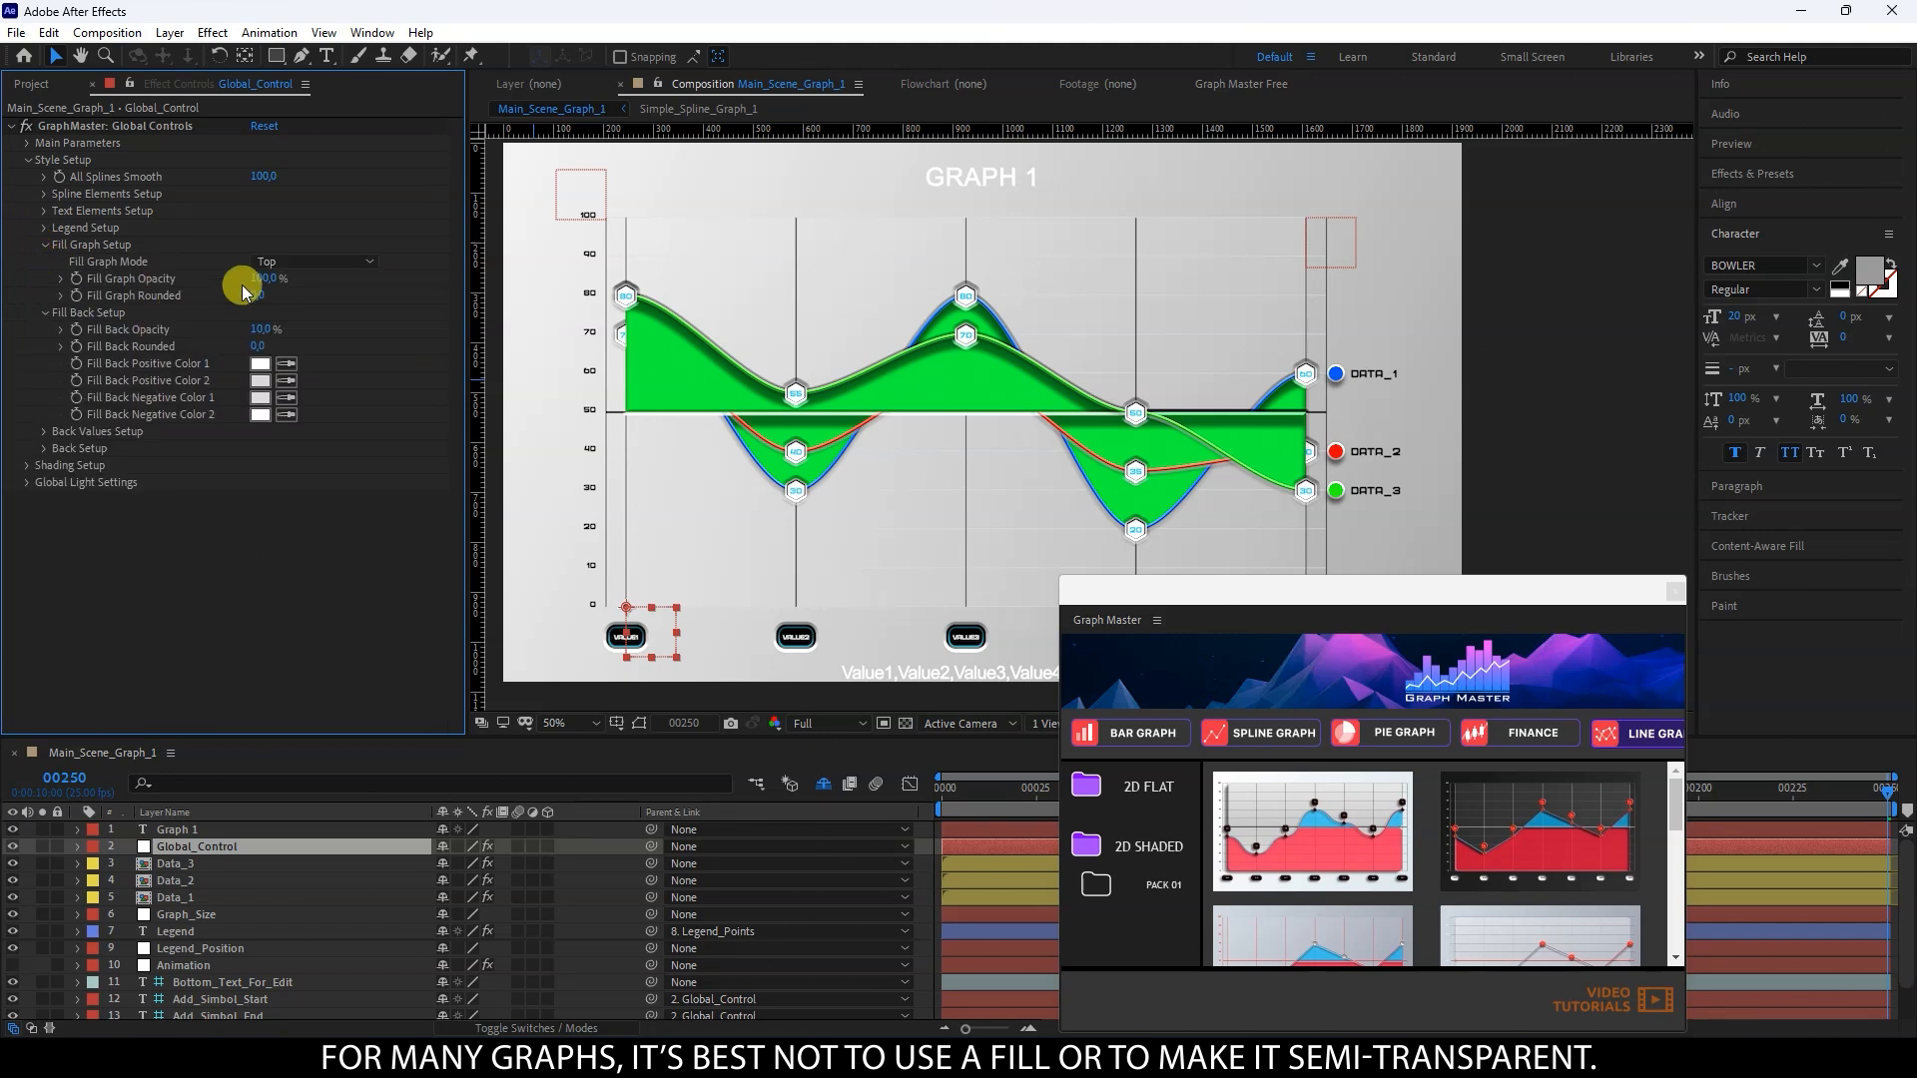
{"action": "left_click", "coordinate": [42, 313]}
{"action": "key", "text": "Return"}
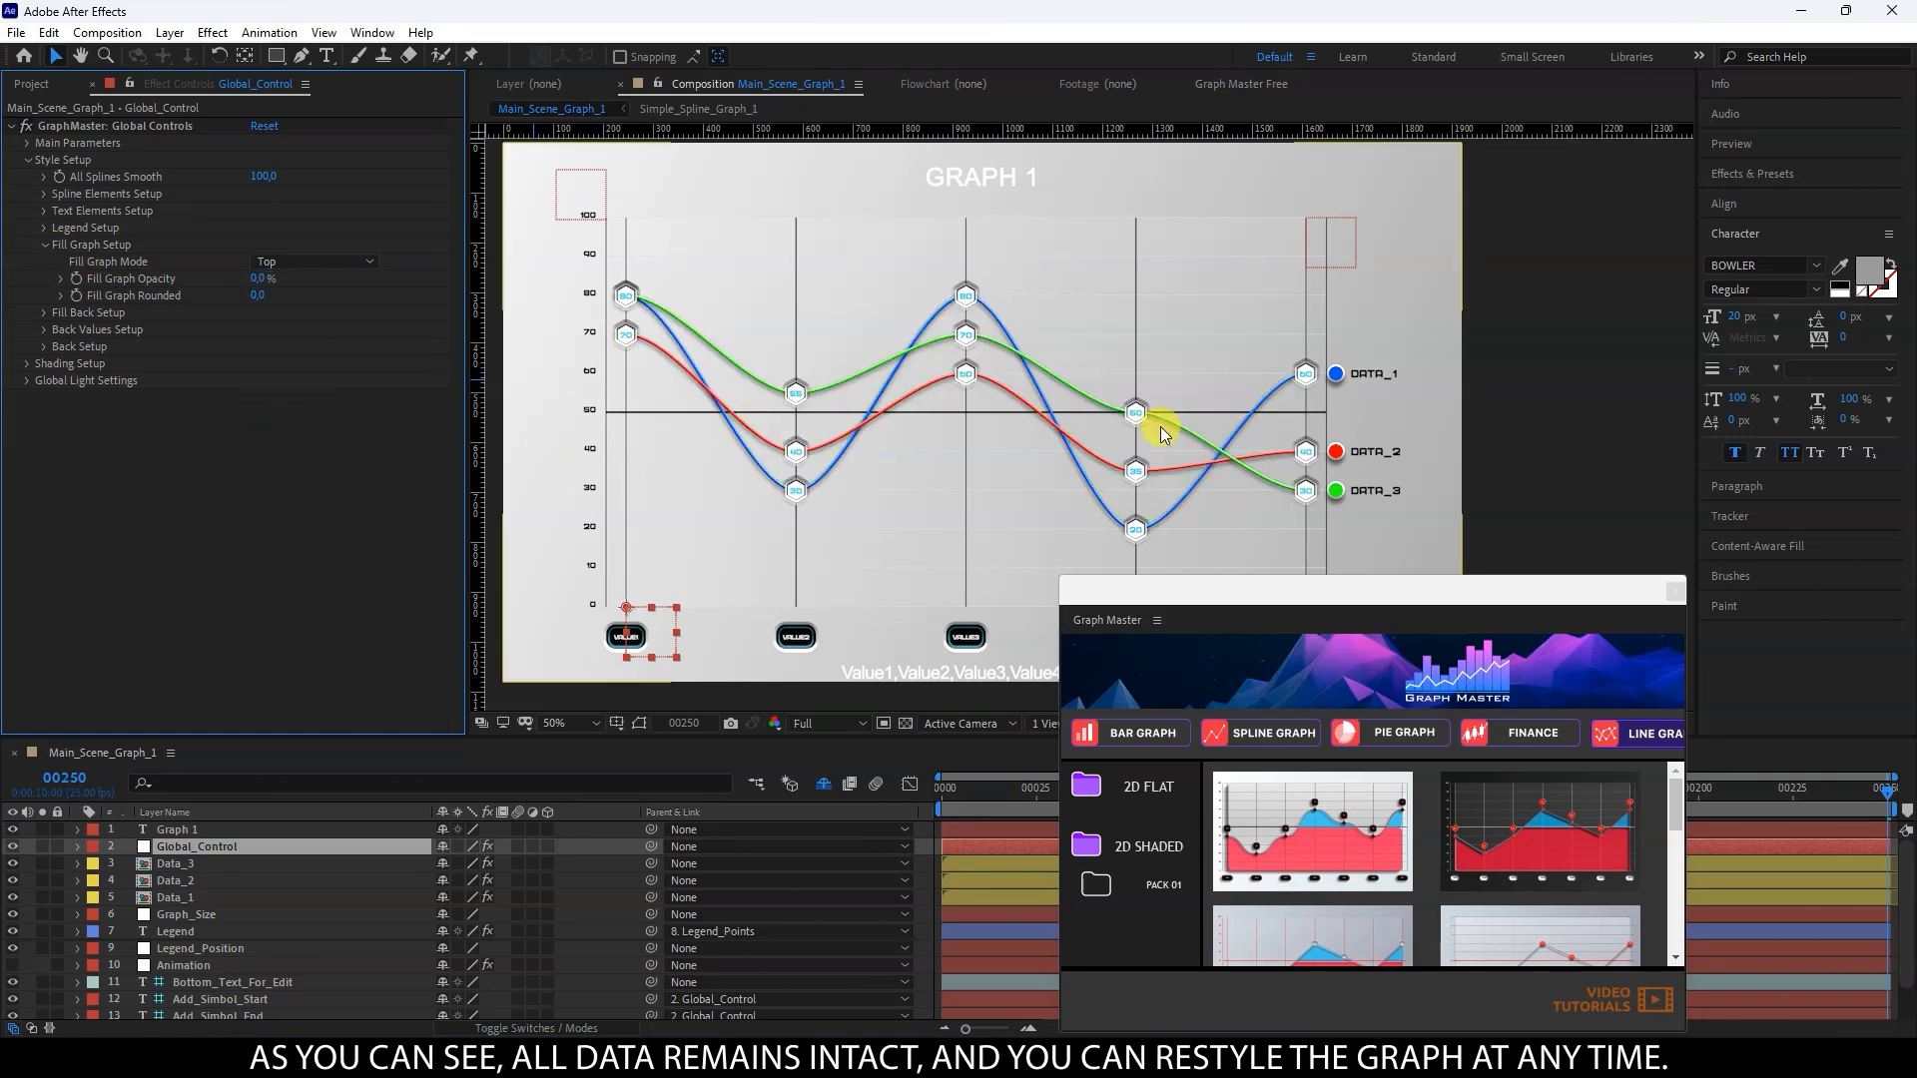
{"action": "left_click", "coordinate": [26, 144]}
{"action": "left_click", "coordinate": [261, 210]}
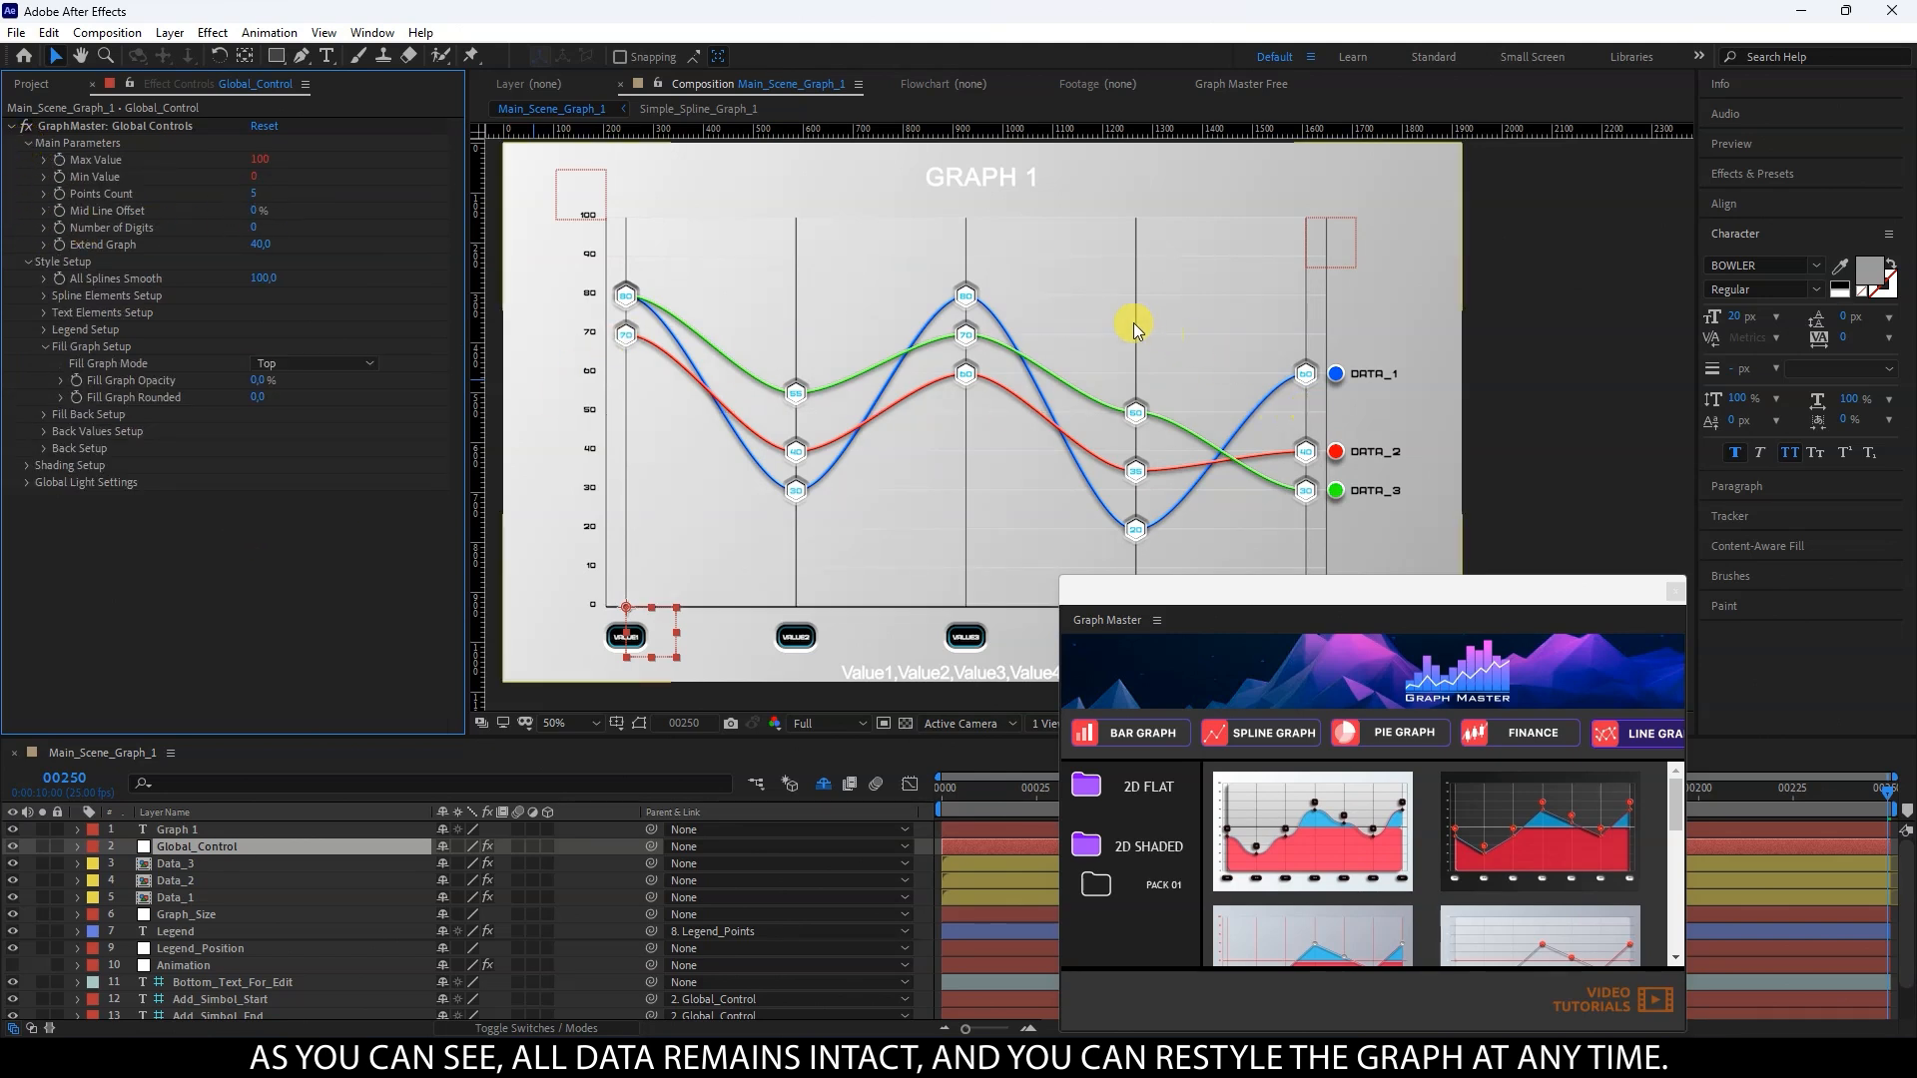
Step: Apply the 2D SHADED line graph preset with the red background and blue-to-red back fill
{"action": "left_click_drag", "start_coordinate": [1487, 587], "coordinate": [1539, 441]}
{"action": "scroll", "coordinate": [1467, 677], "scroll_direction": "down", "scroll_amount": 2}
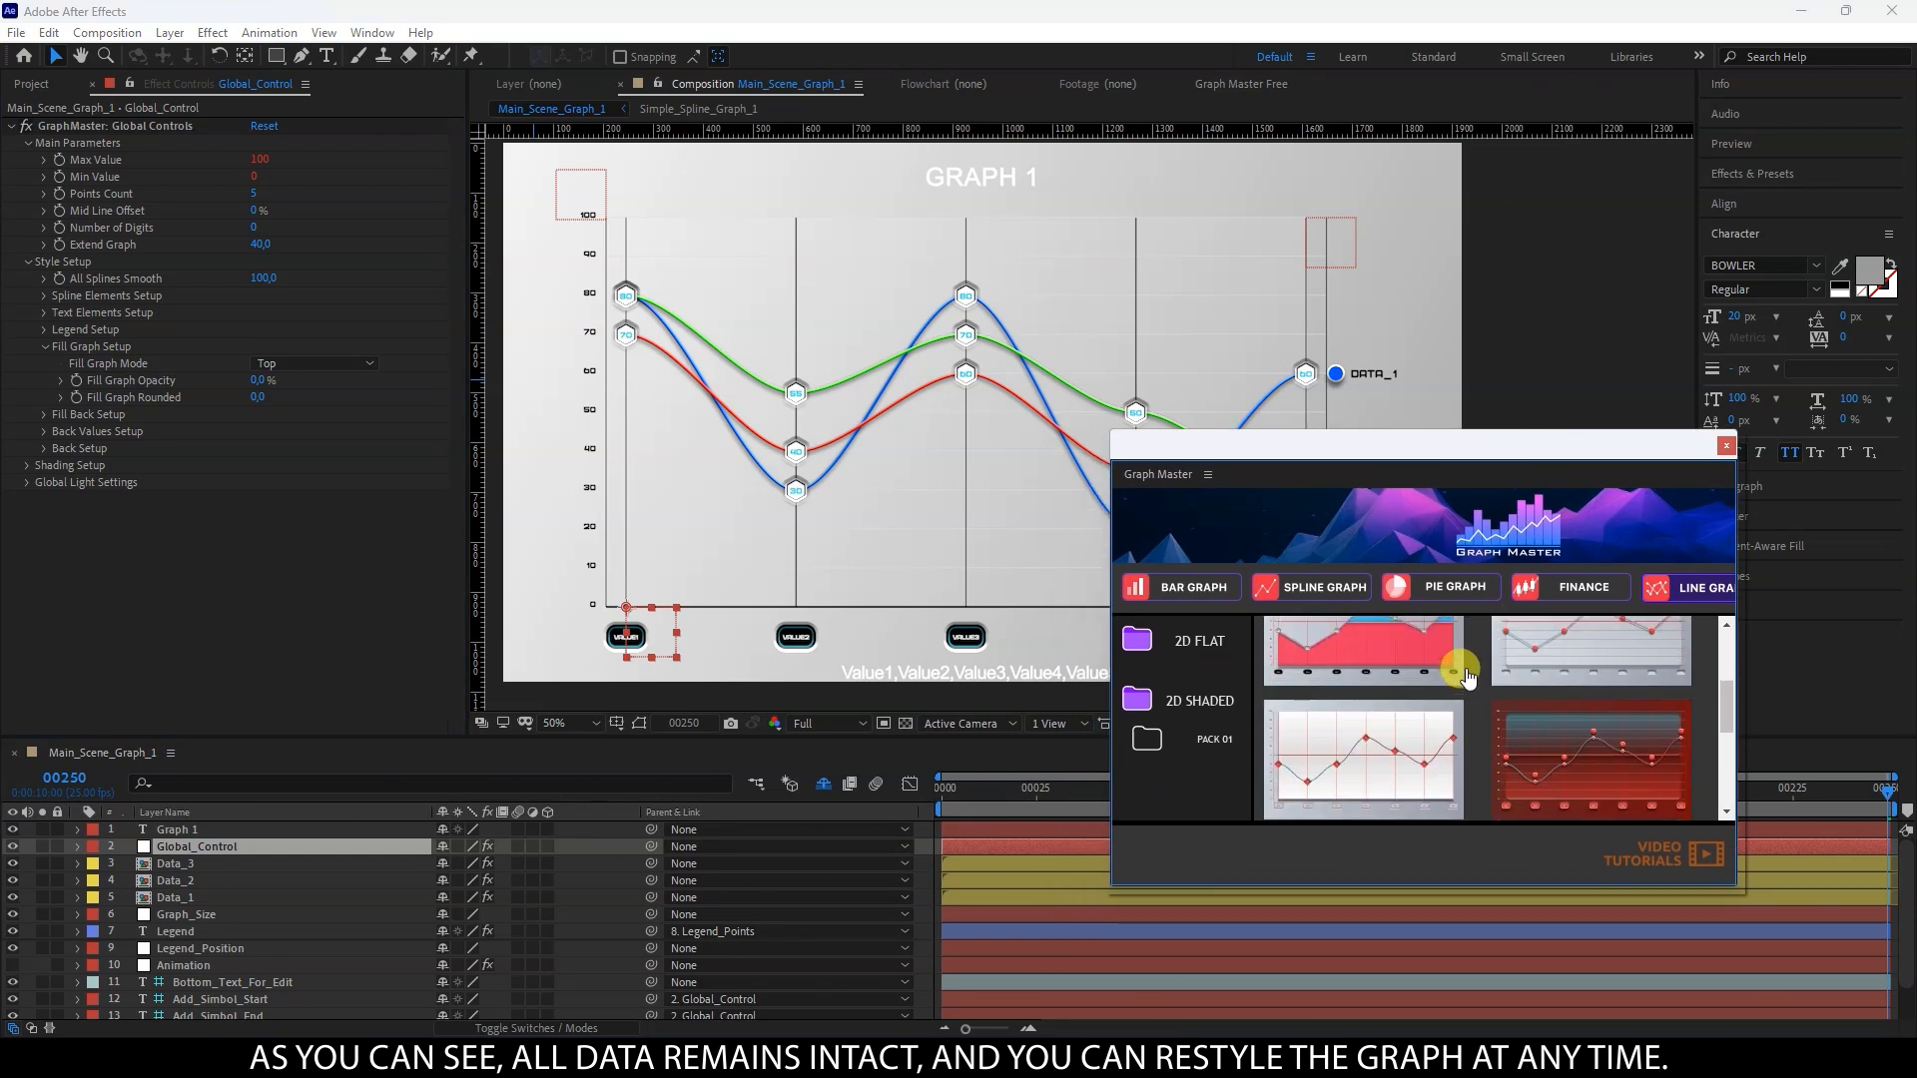
{"action": "left_click", "coordinate": [1548, 774]}
{"action": "left_click", "coordinate": [972, 565]}
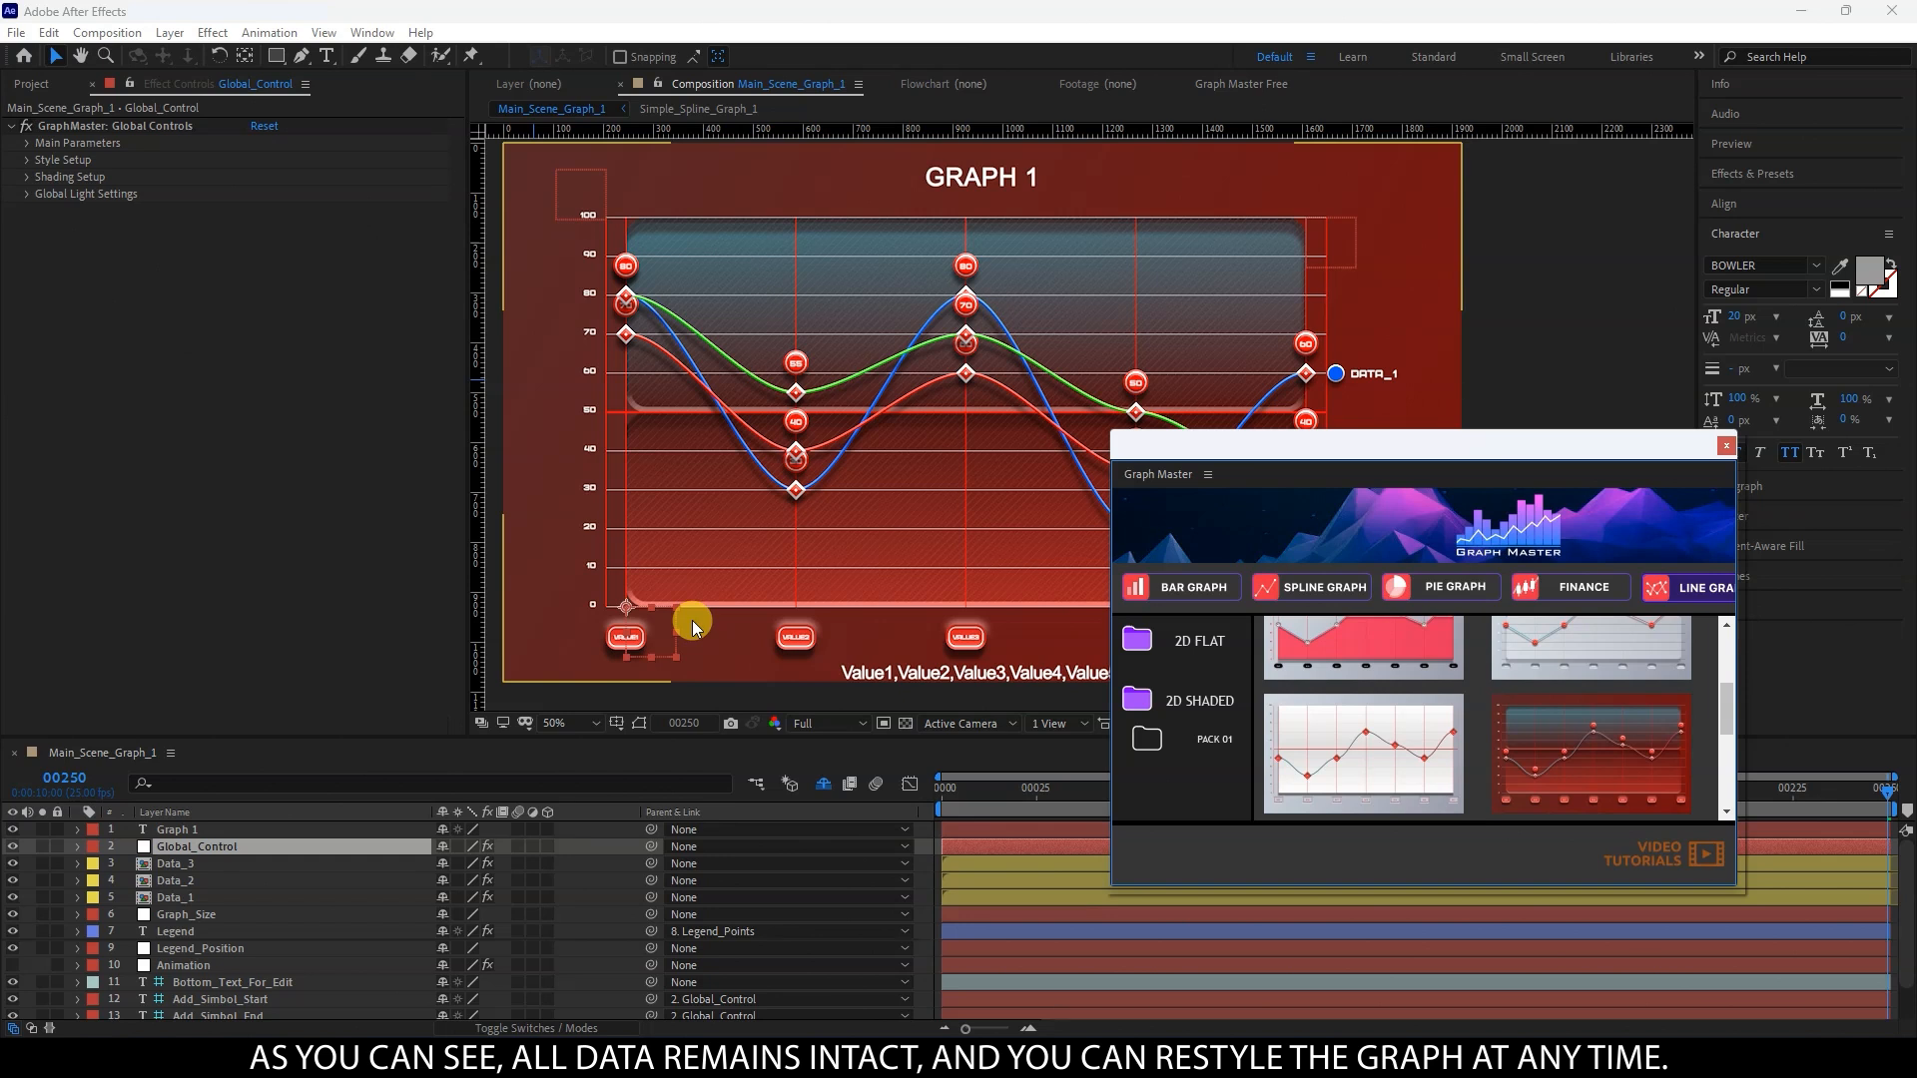
Step: Apply the light grey 2D SHADED preset with straight lines and red points, and close the Graph Master window
{"action": "left_click", "coordinate": [1423, 788]}
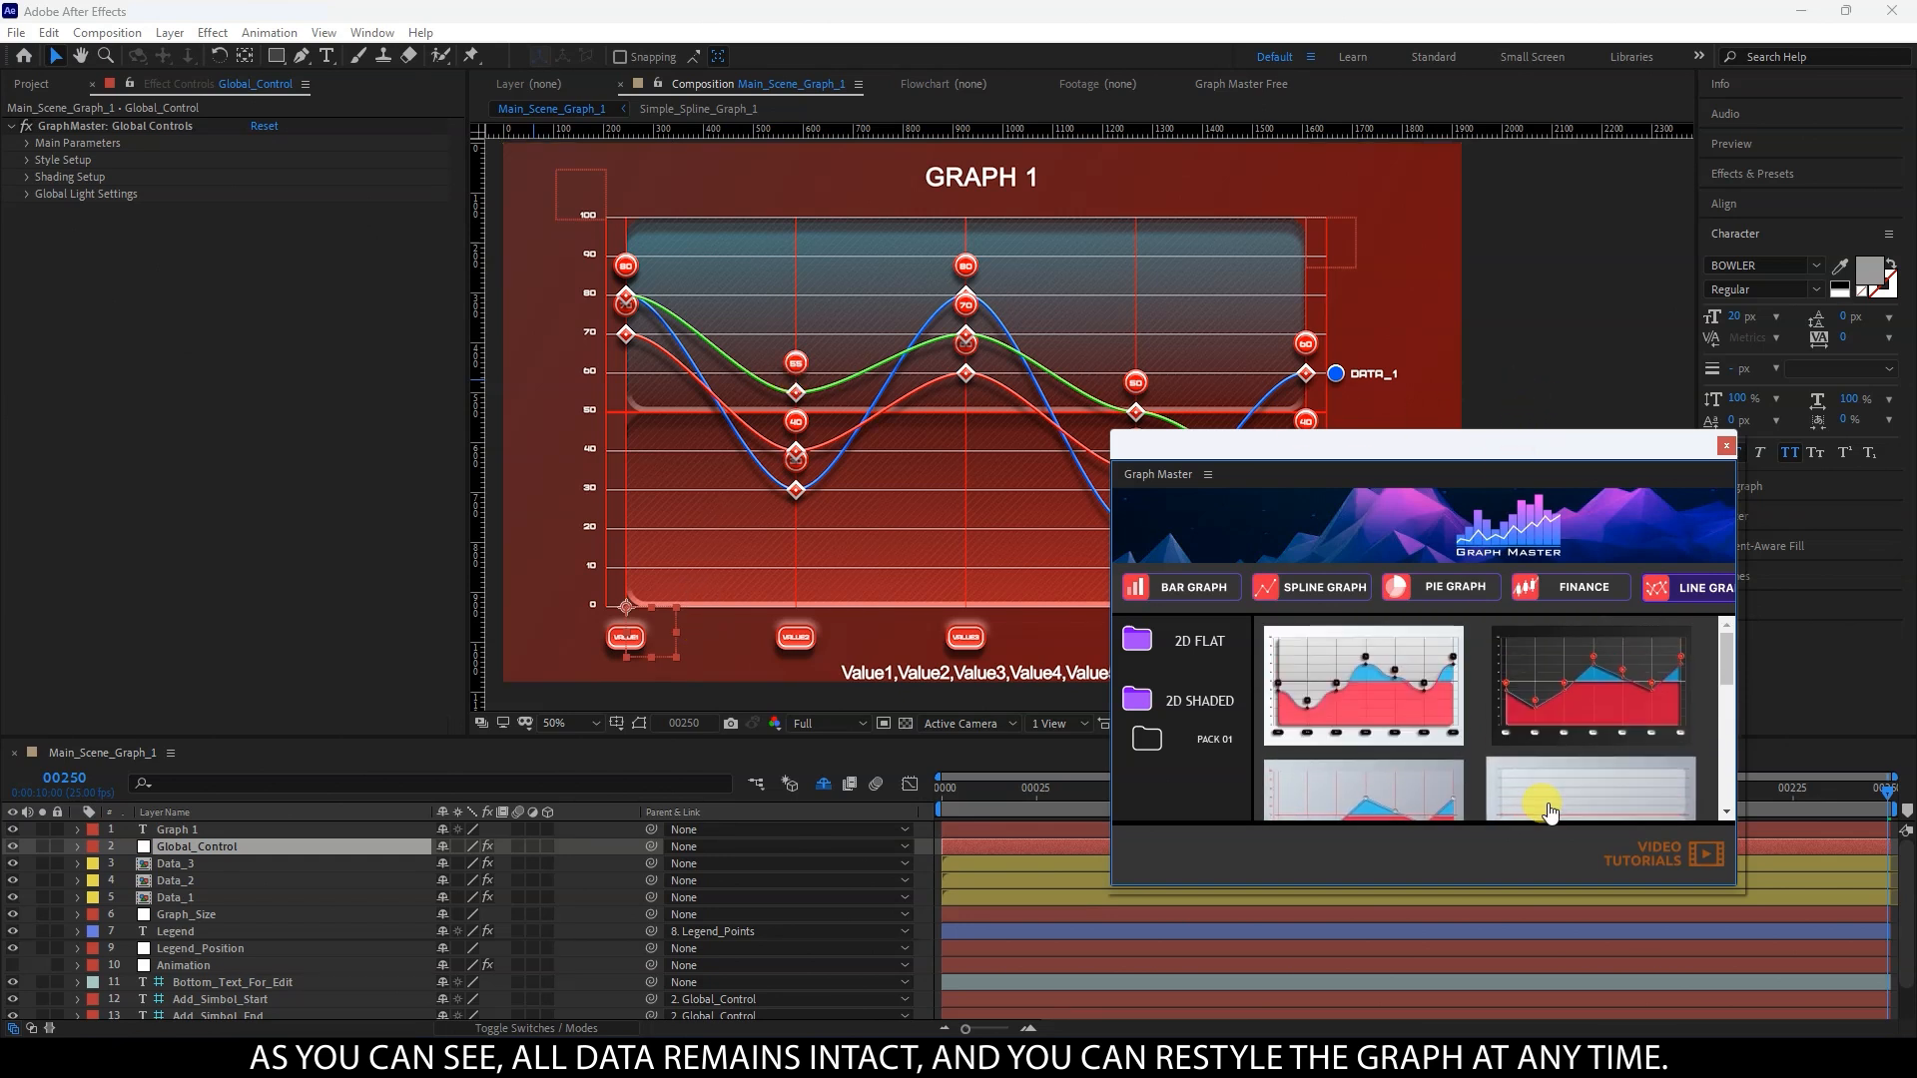
{"action": "left_click", "coordinate": [969, 565]}
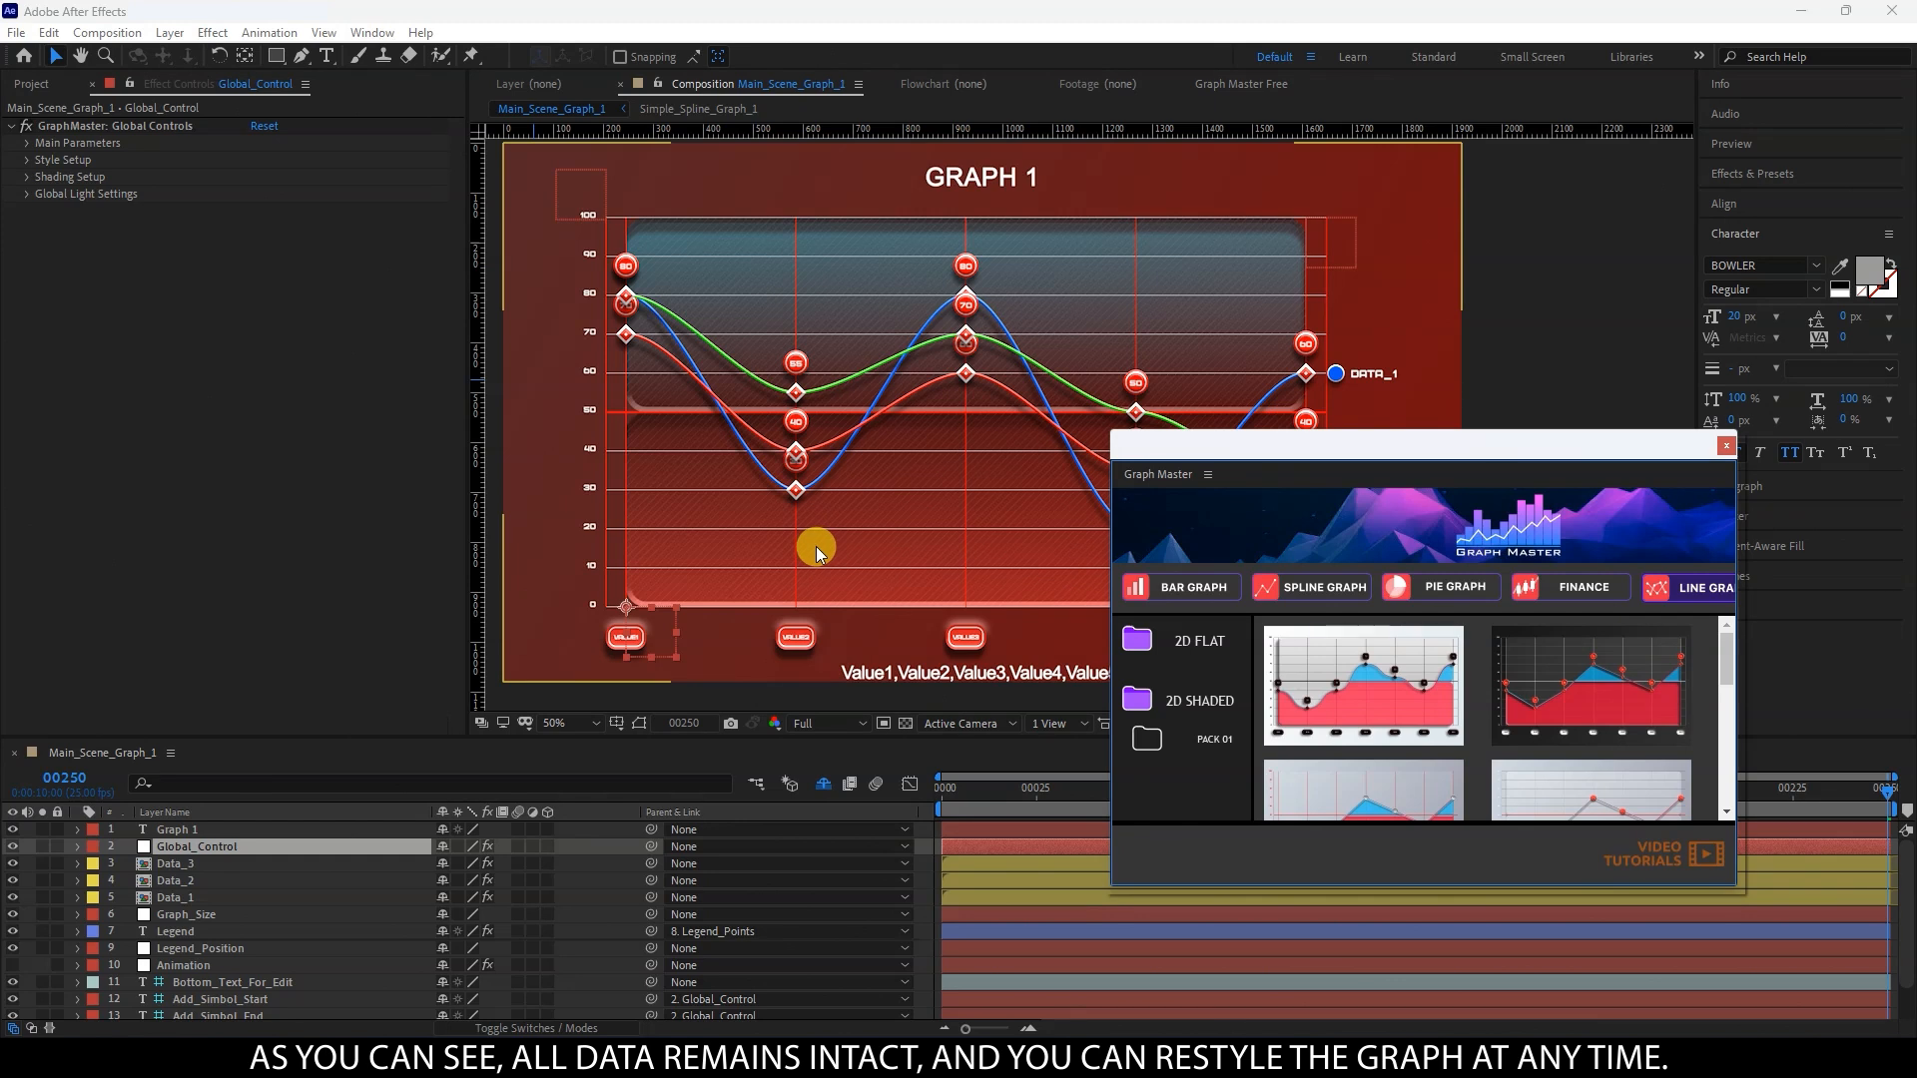
{"action": "left_click_drag", "start_coordinate": [1368, 441], "coordinate": [1316, 508]}
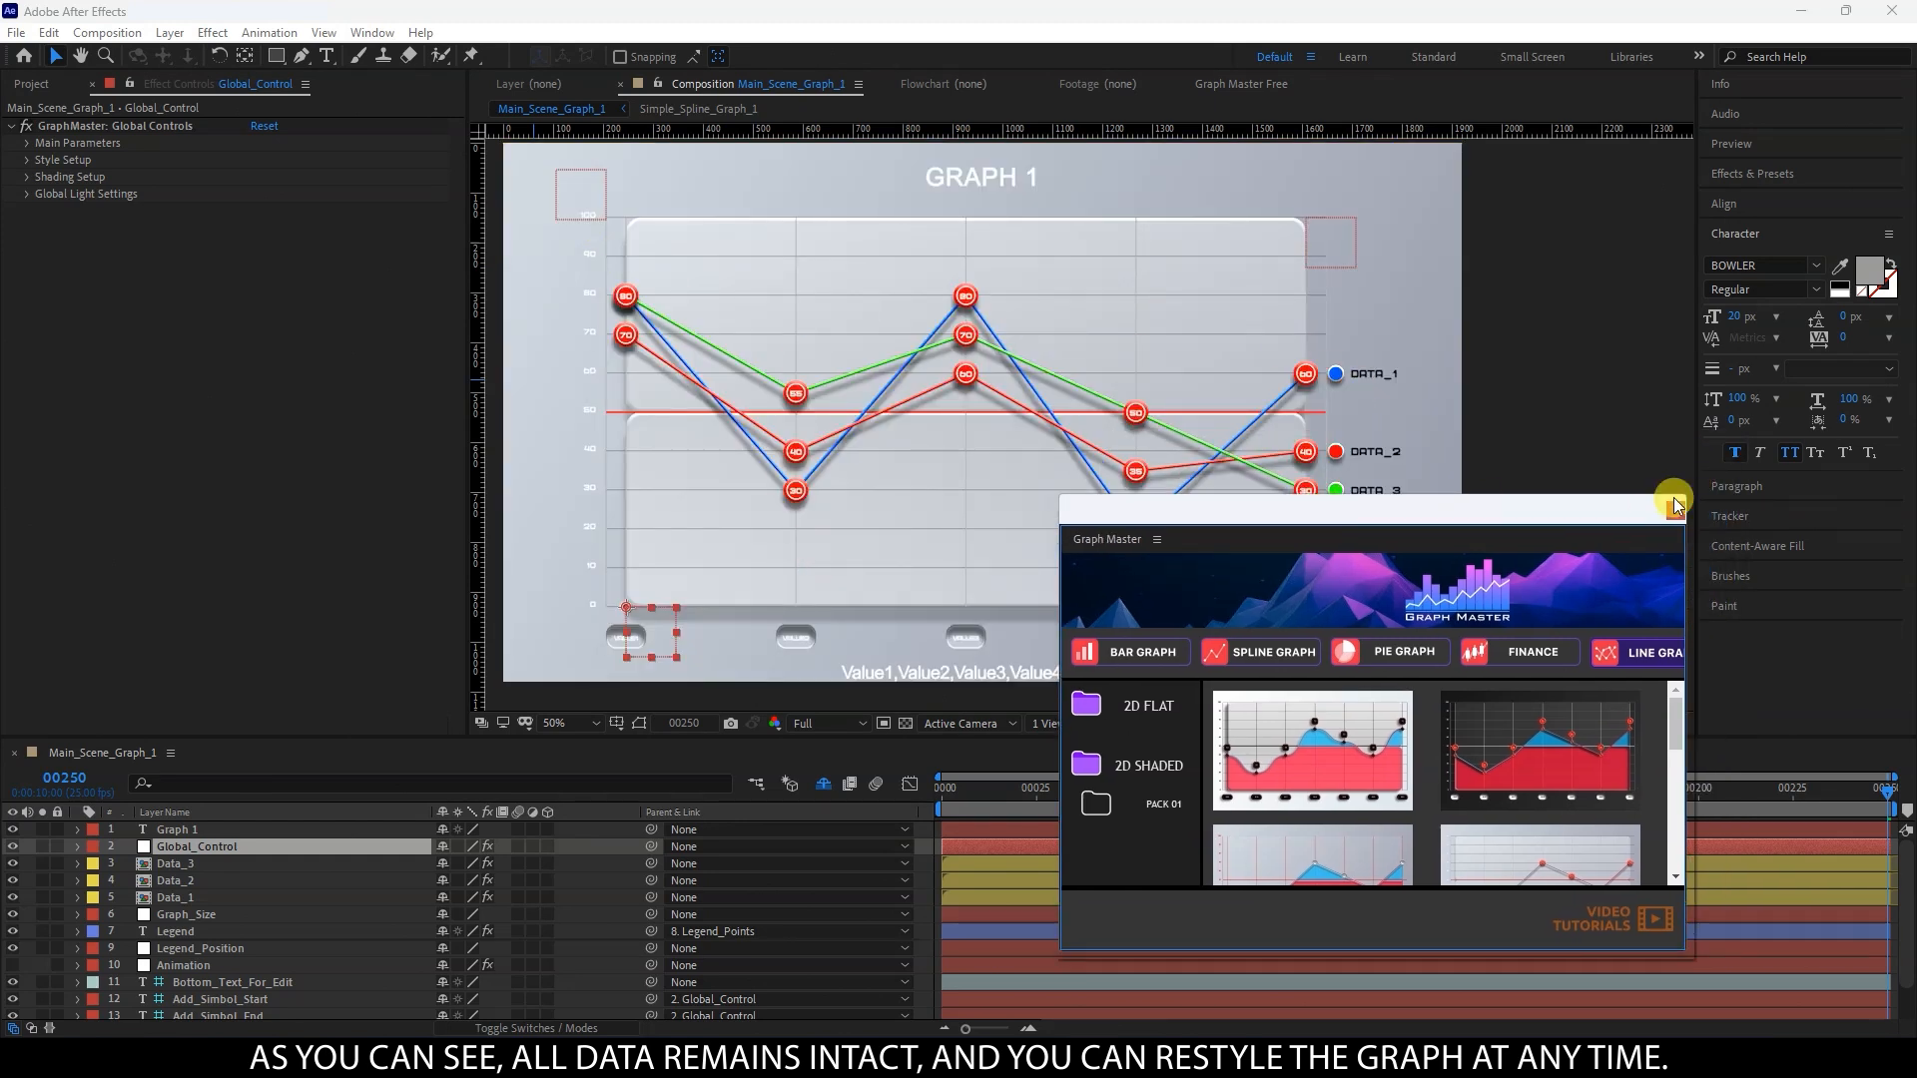
{"action": "left_click", "coordinate": [1674, 508]}
Step: Add a % sign after the graph values by entering % in the Add_Simbol_End text layer
{"action": "left_click_drag", "start_coordinate": [896, 450], "coordinate": [954, 455]}
{"action": "left_click", "coordinate": [925, 832]}
{"action": "scroll", "coordinate": [248, 978], "scroll_direction": "down", "scroll_amount": 2}
{"action": "double_click", "coordinate": [248, 978]}
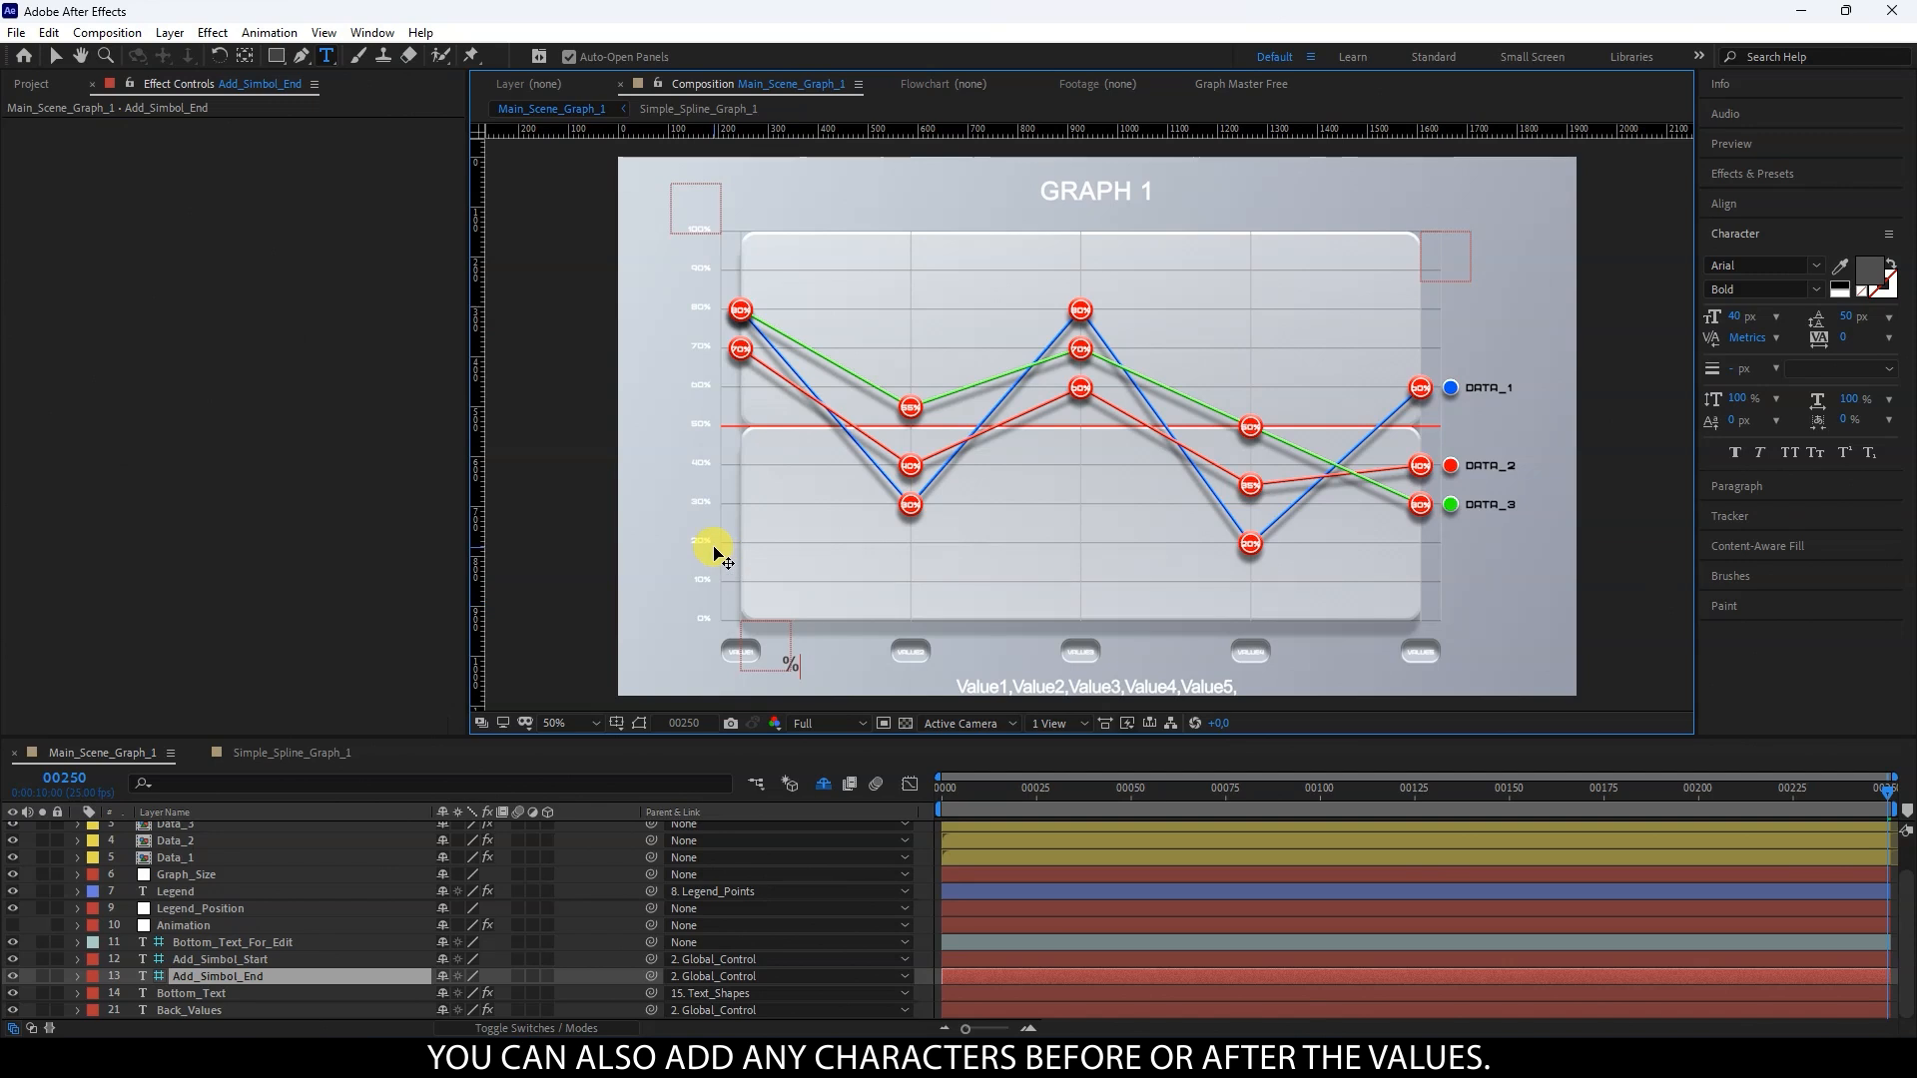
{"action": "scroll", "coordinate": [716, 554], "scroll_direction": "up", "scroll_amount": 1}
{"action": "left_click_drag", "start_coordinate": [758, 544], "coordinate": [1219, 500]}
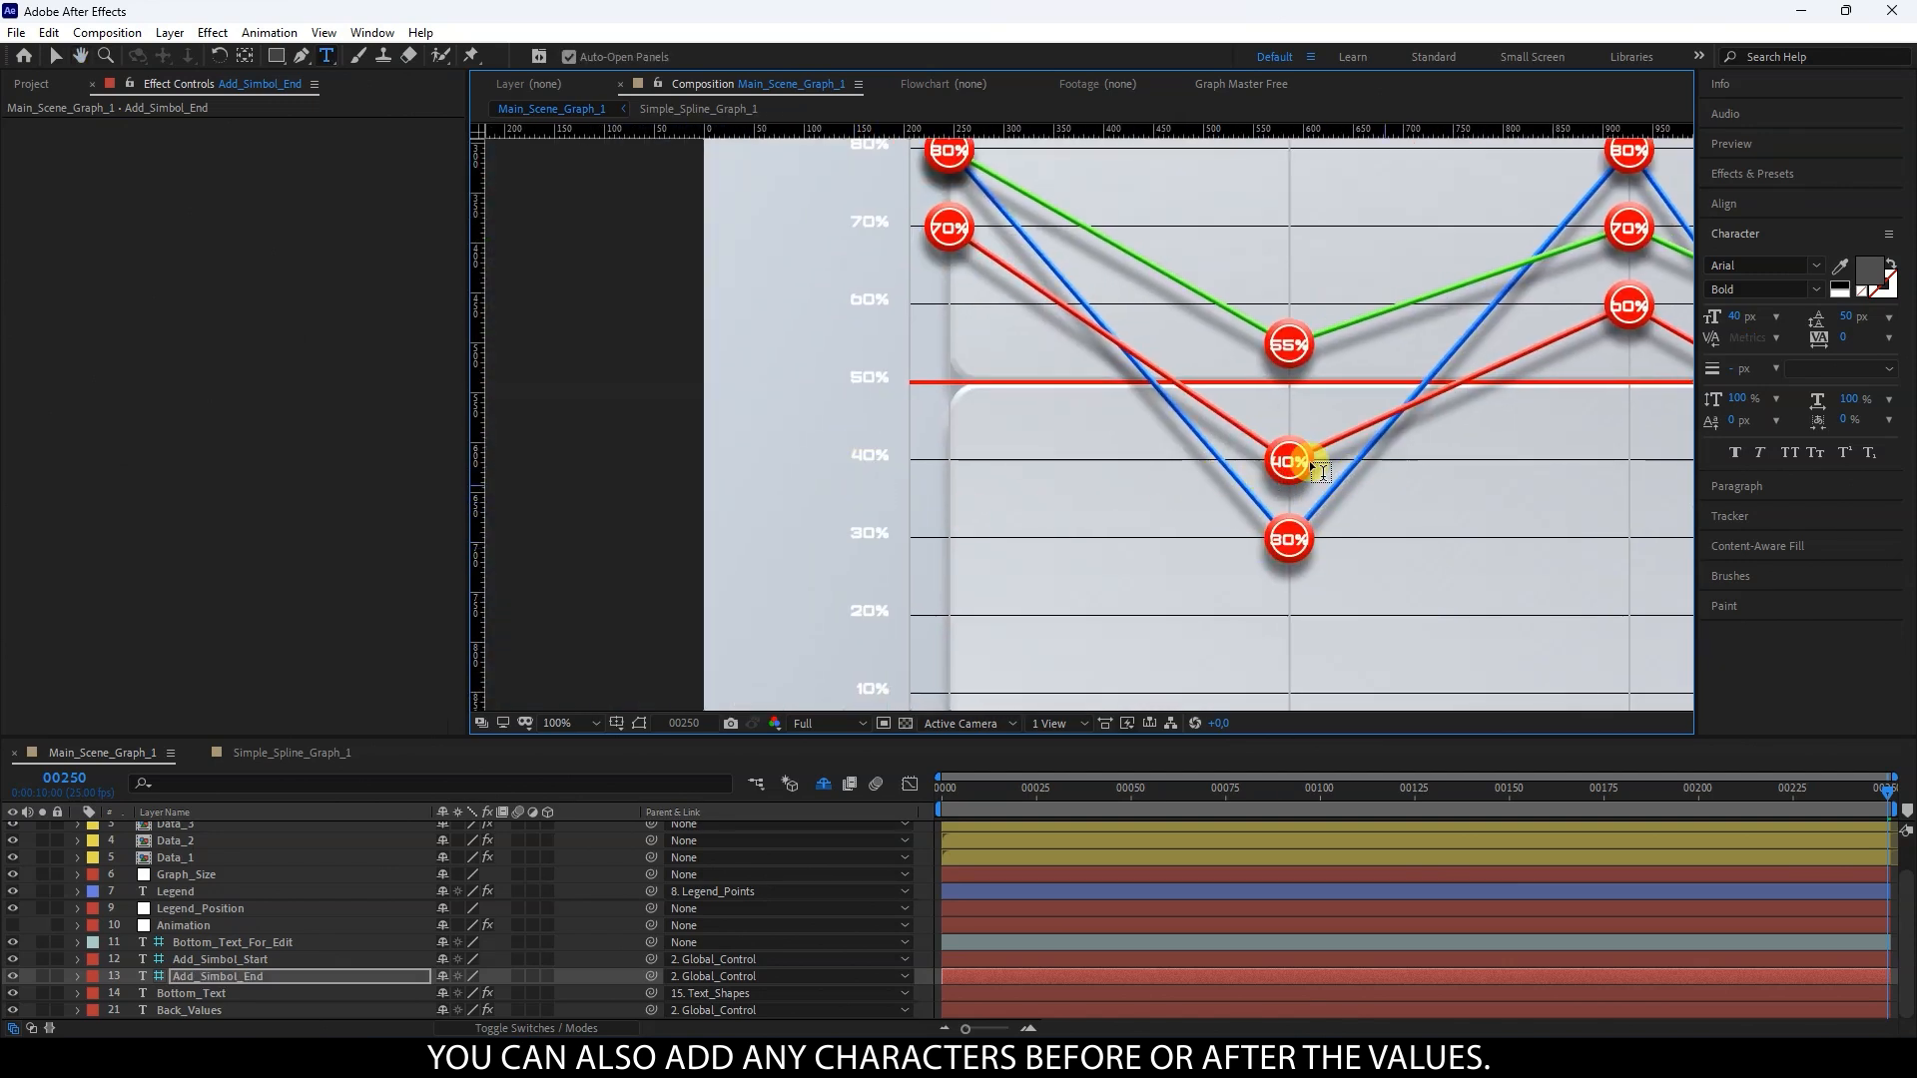
{"action": "left_click", "coordinate": [51, 58]}
{"action": "scroll", "coordinate": [1128, 451], "scroll_direction": "down", "scroll_amount": 2}
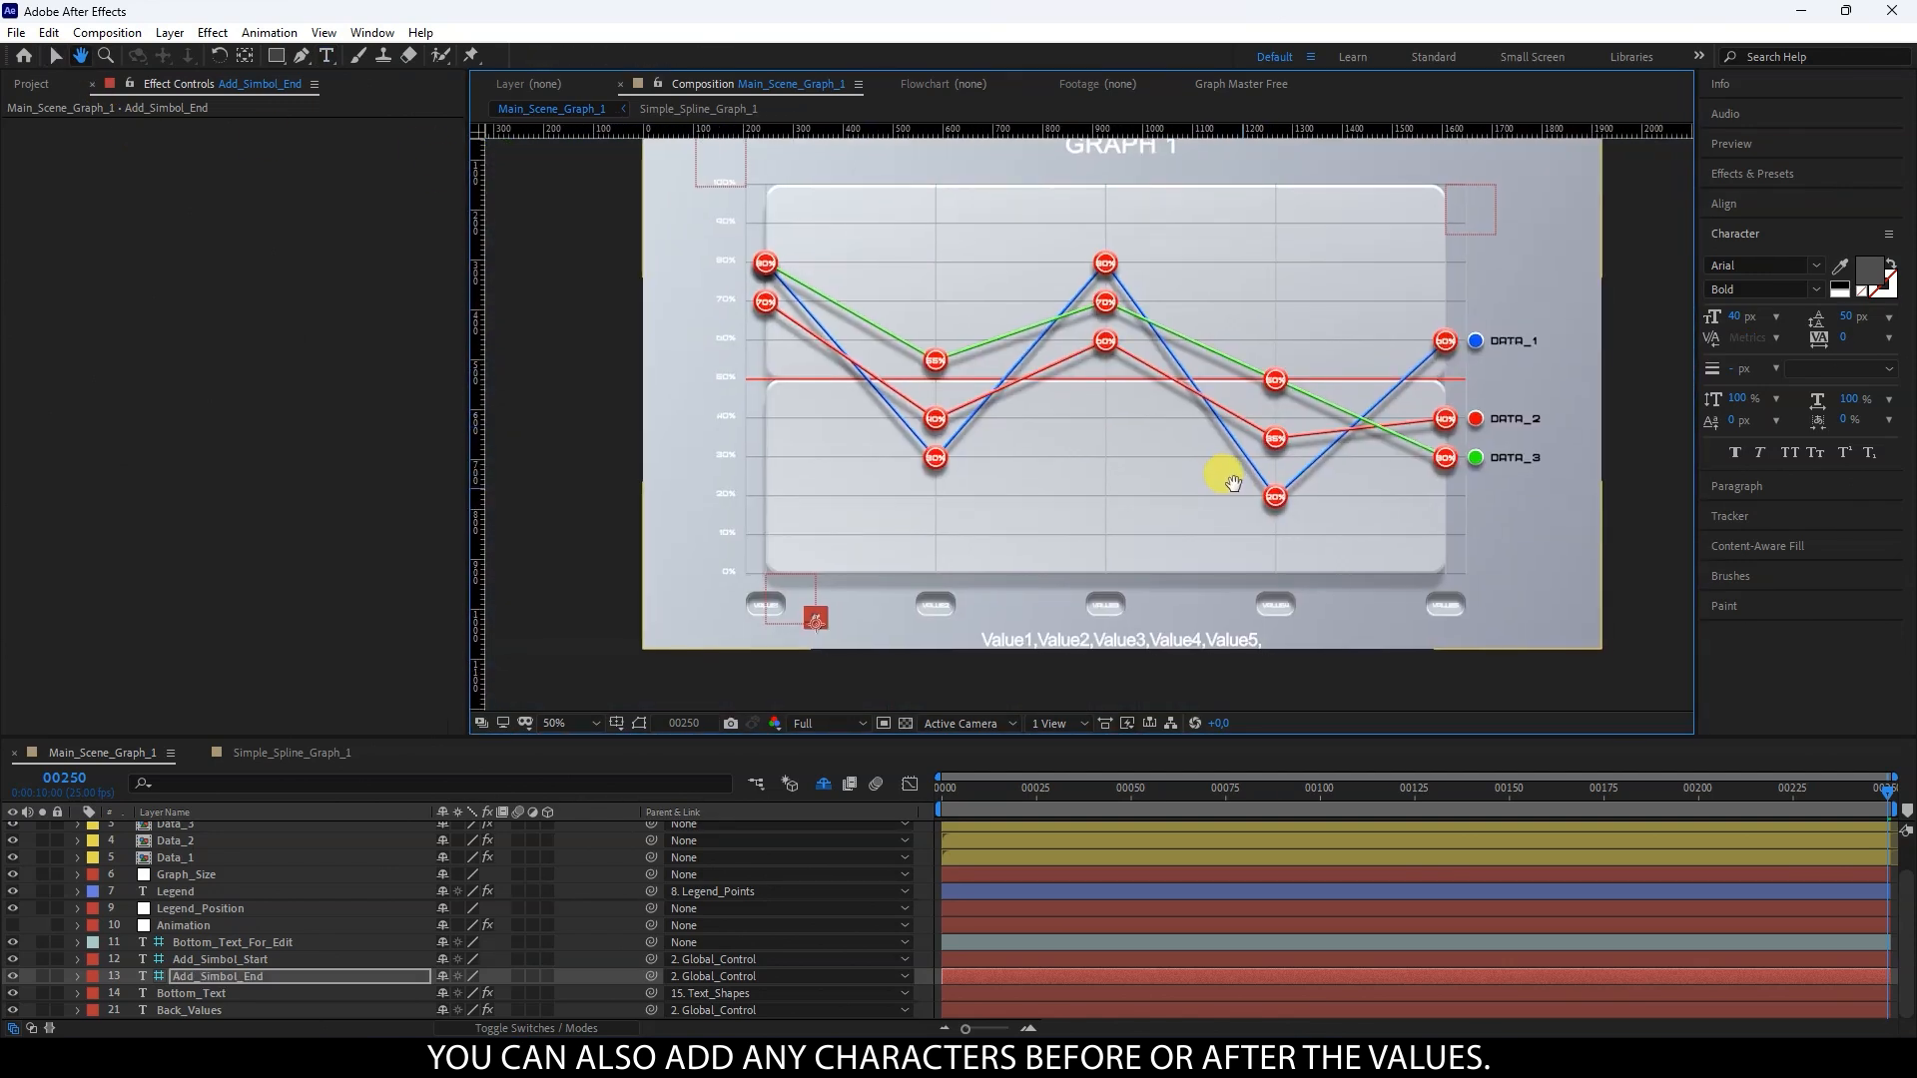
Step: Set Global_Control's Spline Shapes Size to 75 by 75 within the Spline Elements Setup
{"action": "scroll", "coordinate": [1098, 374], "scroll_direction": "up", "scroll_amount": 2}
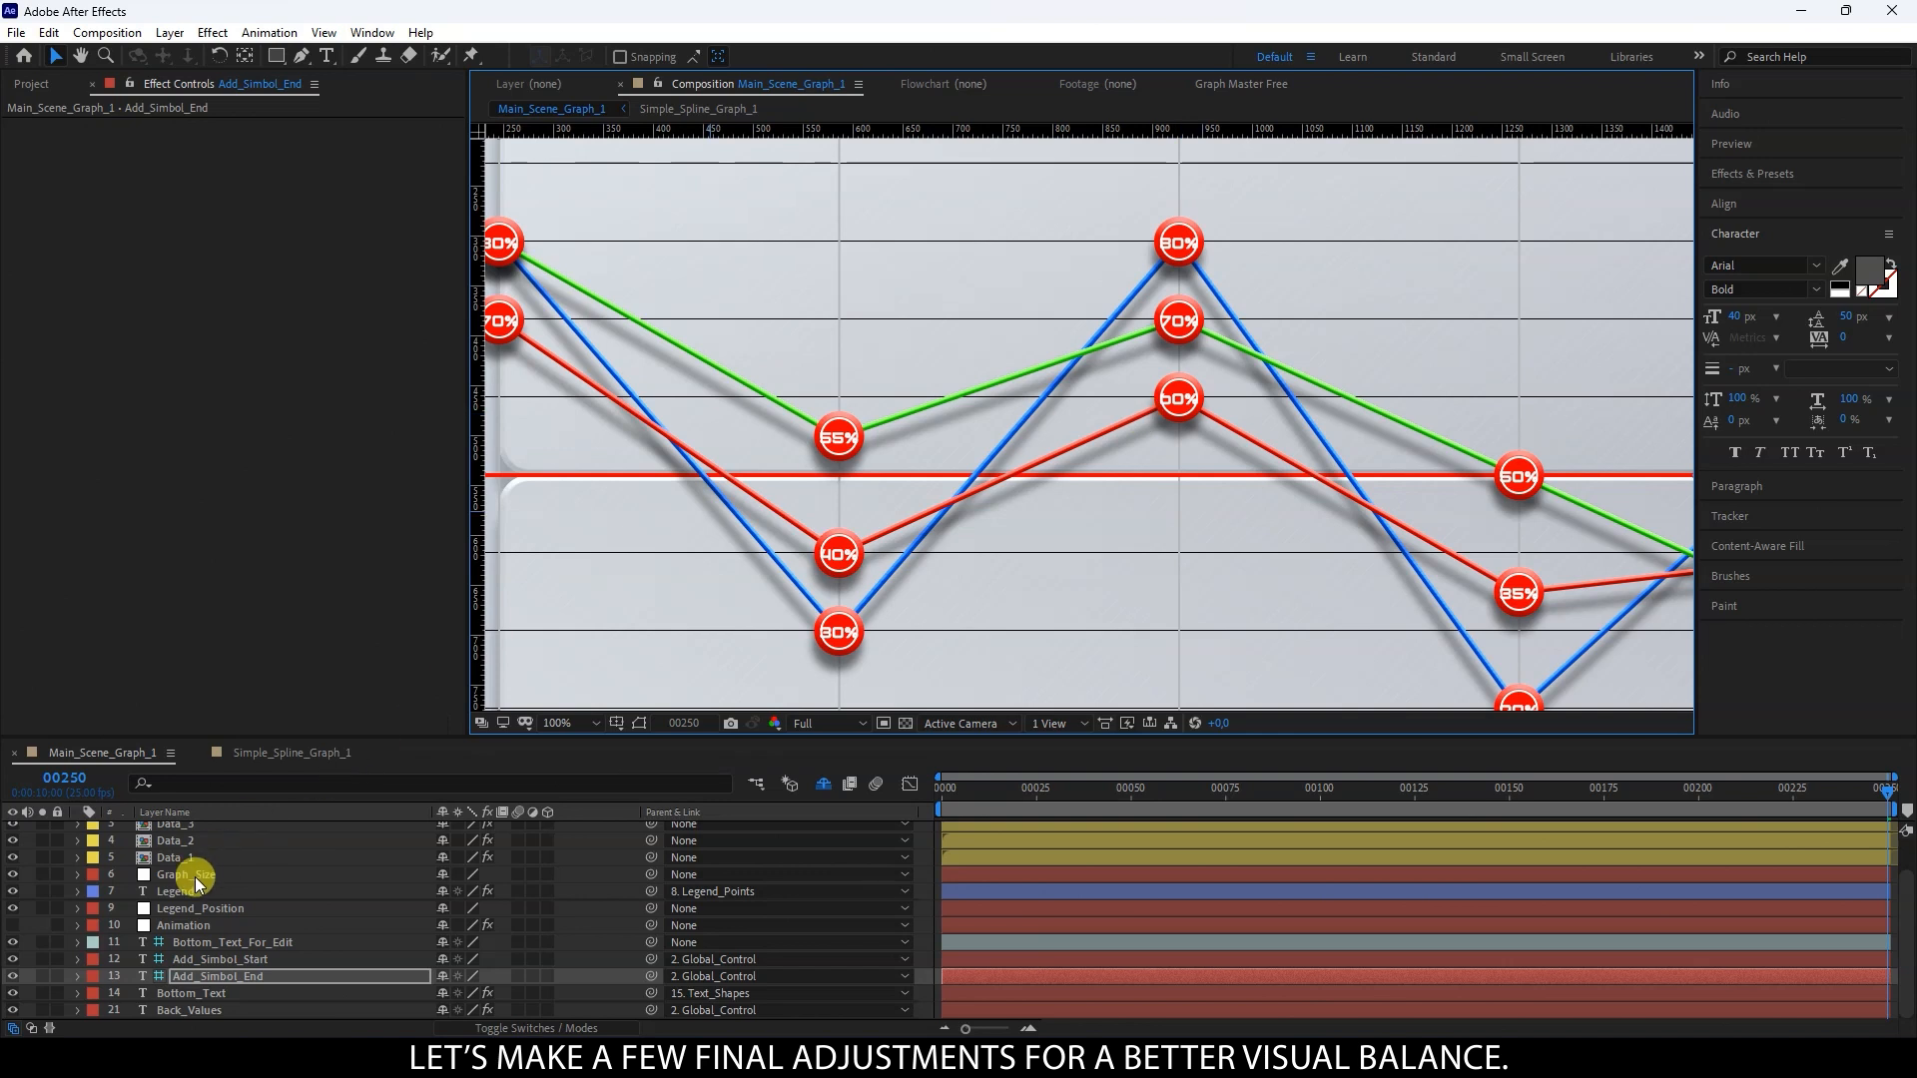
{"action": "scroll", "coordinate": [195, 864], "scroll_direction": "up", "scroll_amount": 2}
{"action": "left_click", "coordinate": [197, 848]}
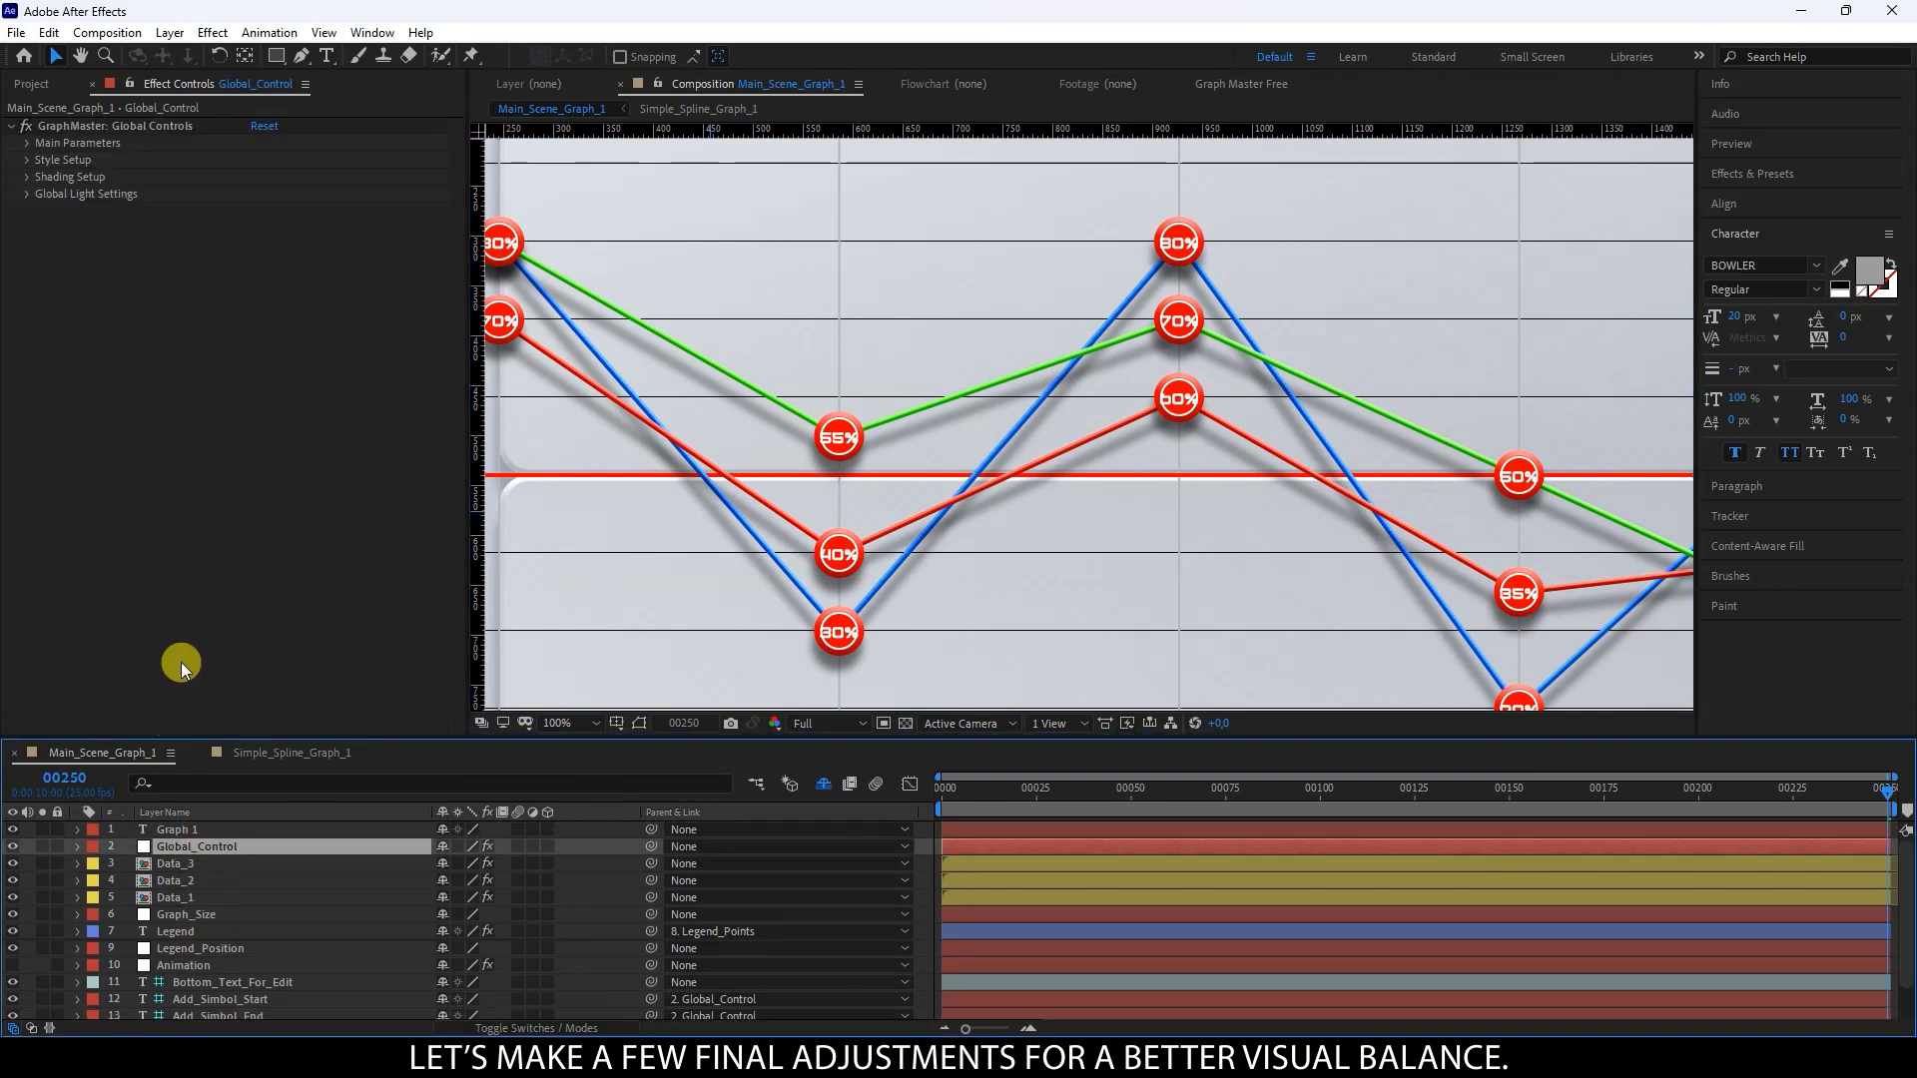
{"action": "left_click", "coordinate": [24, 161]}
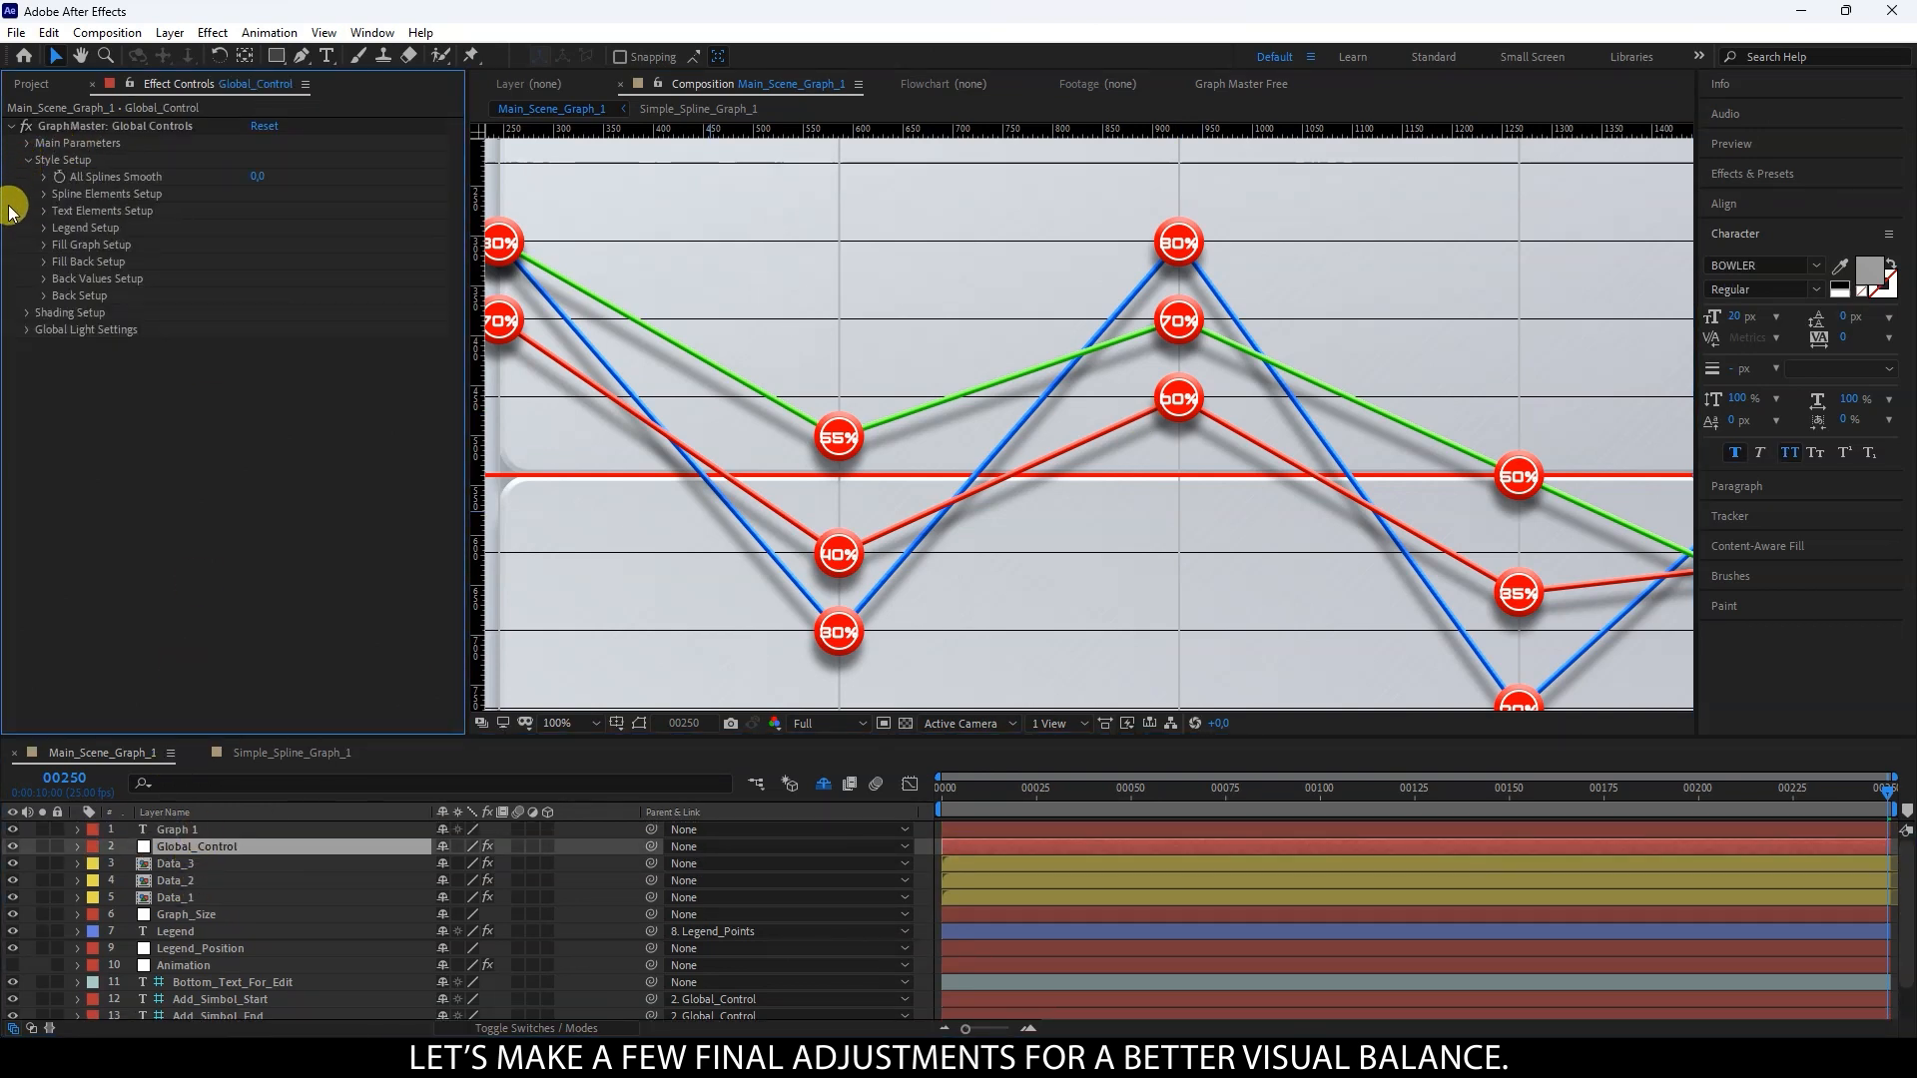
{"action": "left_click", "coordinate": [44, 195]}
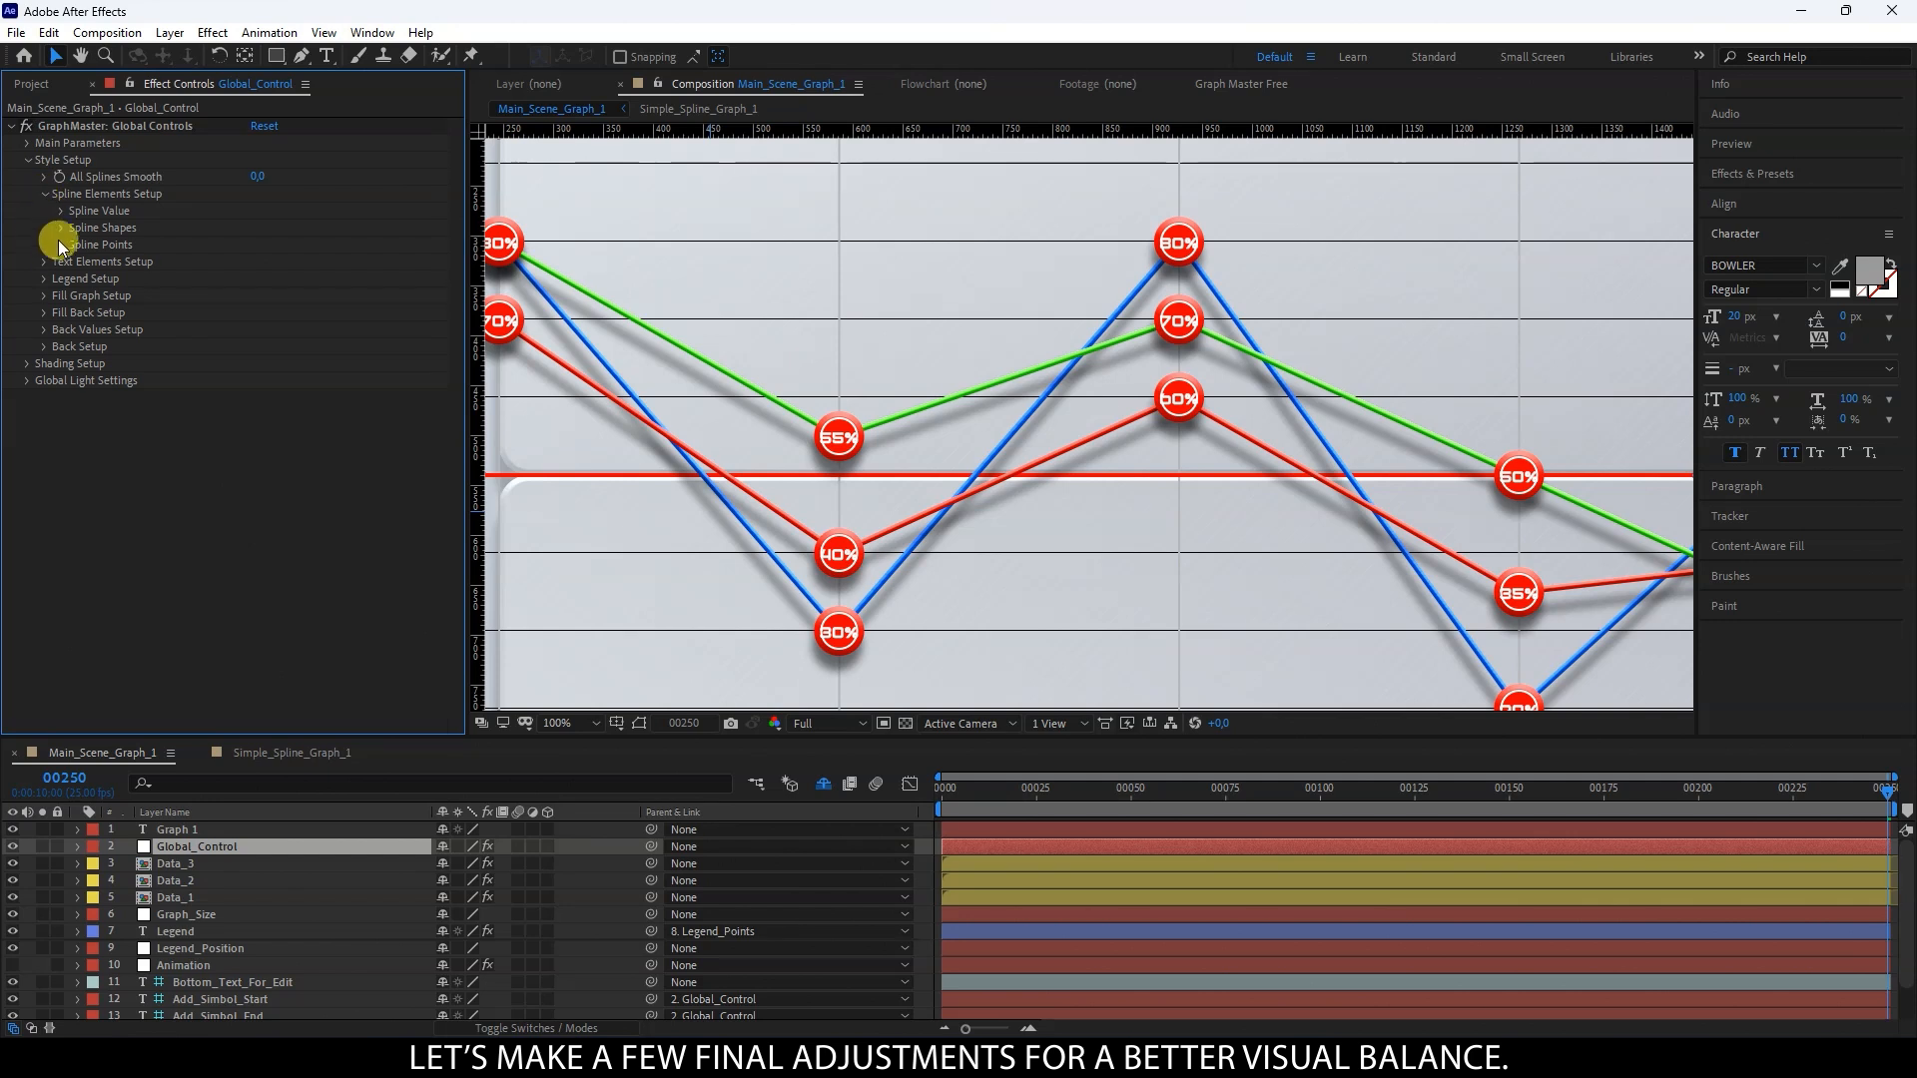
{"action": "left_click", "coordinate": [58, 209]}
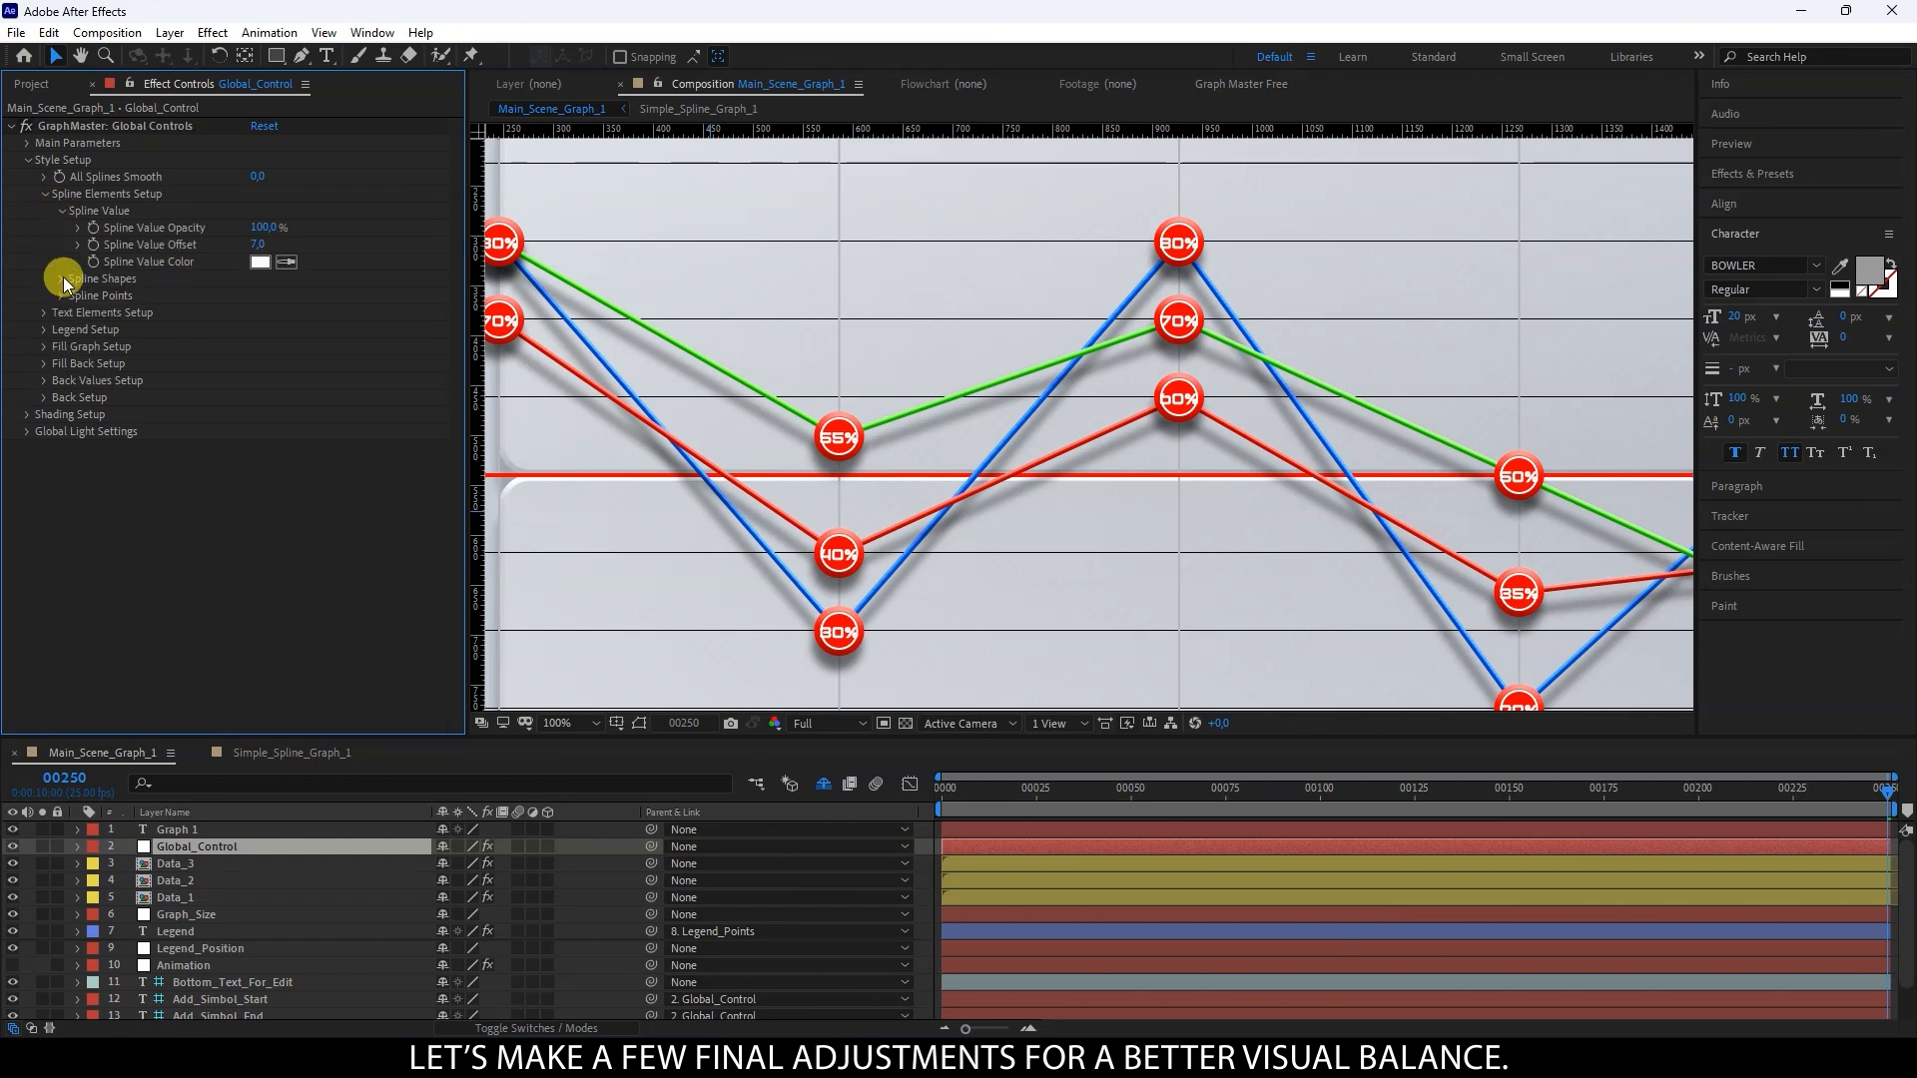
{"action": "left_click", "coordinate": [63, 279]}
{"action": "type", "text": "5"}
{"action": "key", "text": "Return"}
{"action": "left_click_drag", "start_coordinate": [291, 313], "coordinate": [372, 314]}
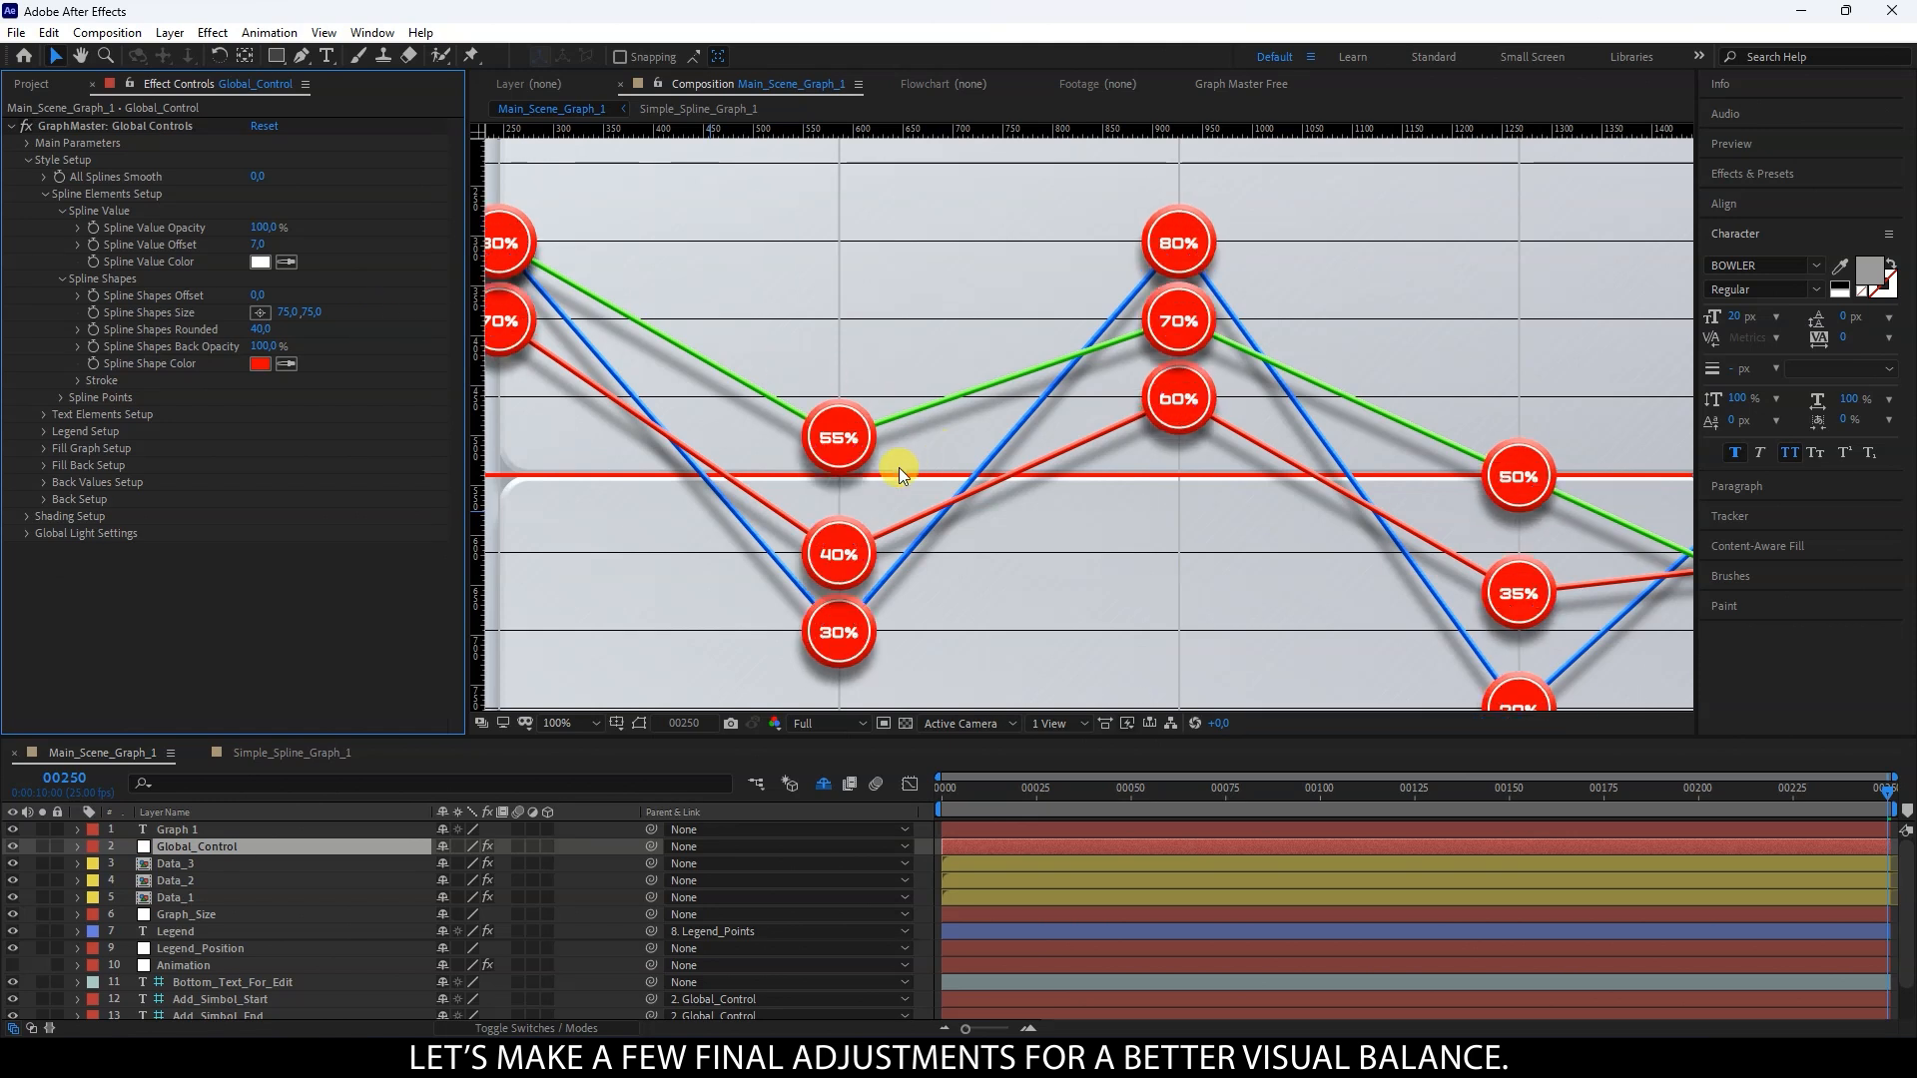
Step: Set the Value Text font size to 18 in Essential Graphics
{"action": "left_click", "coordinate": [265, 30]}
{"action": "mouse_move", "coordinate": [373, 36]}
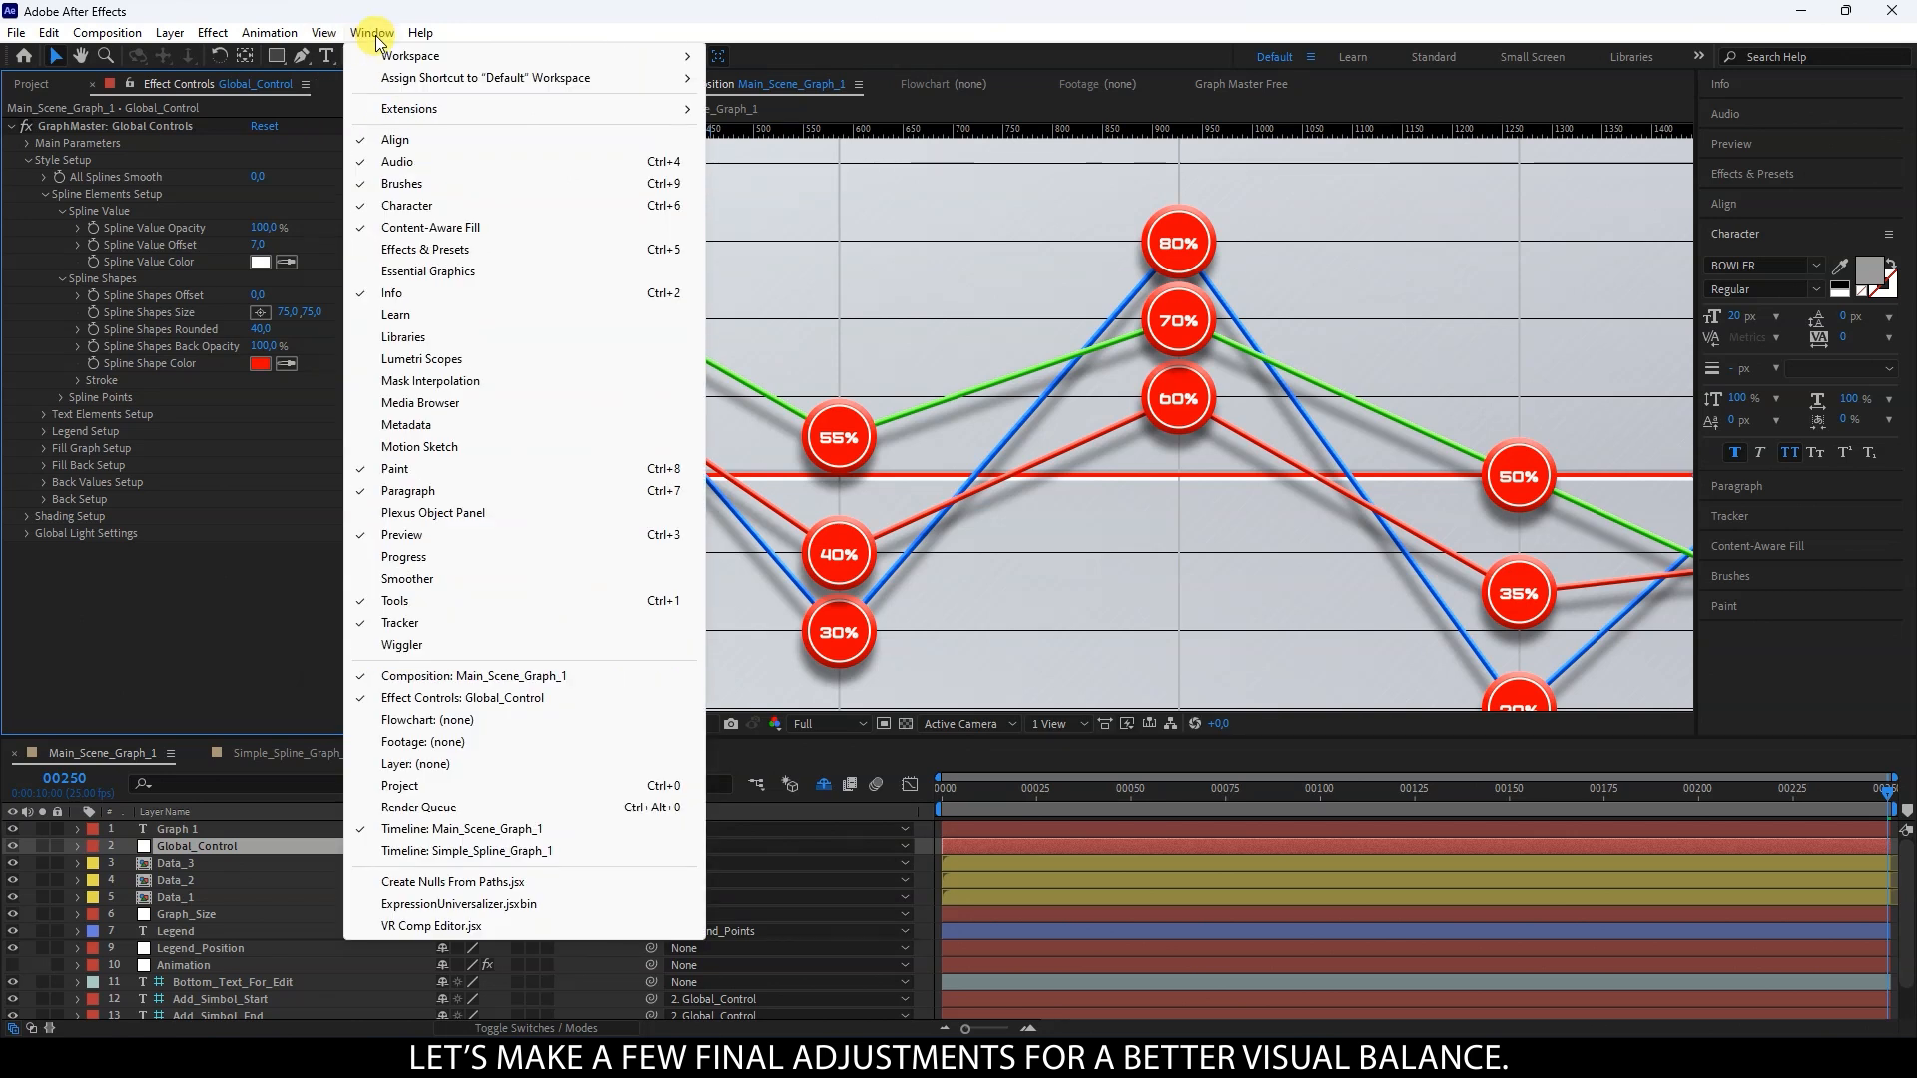
{"action": "left_click", "coordinate": [439, 271]}
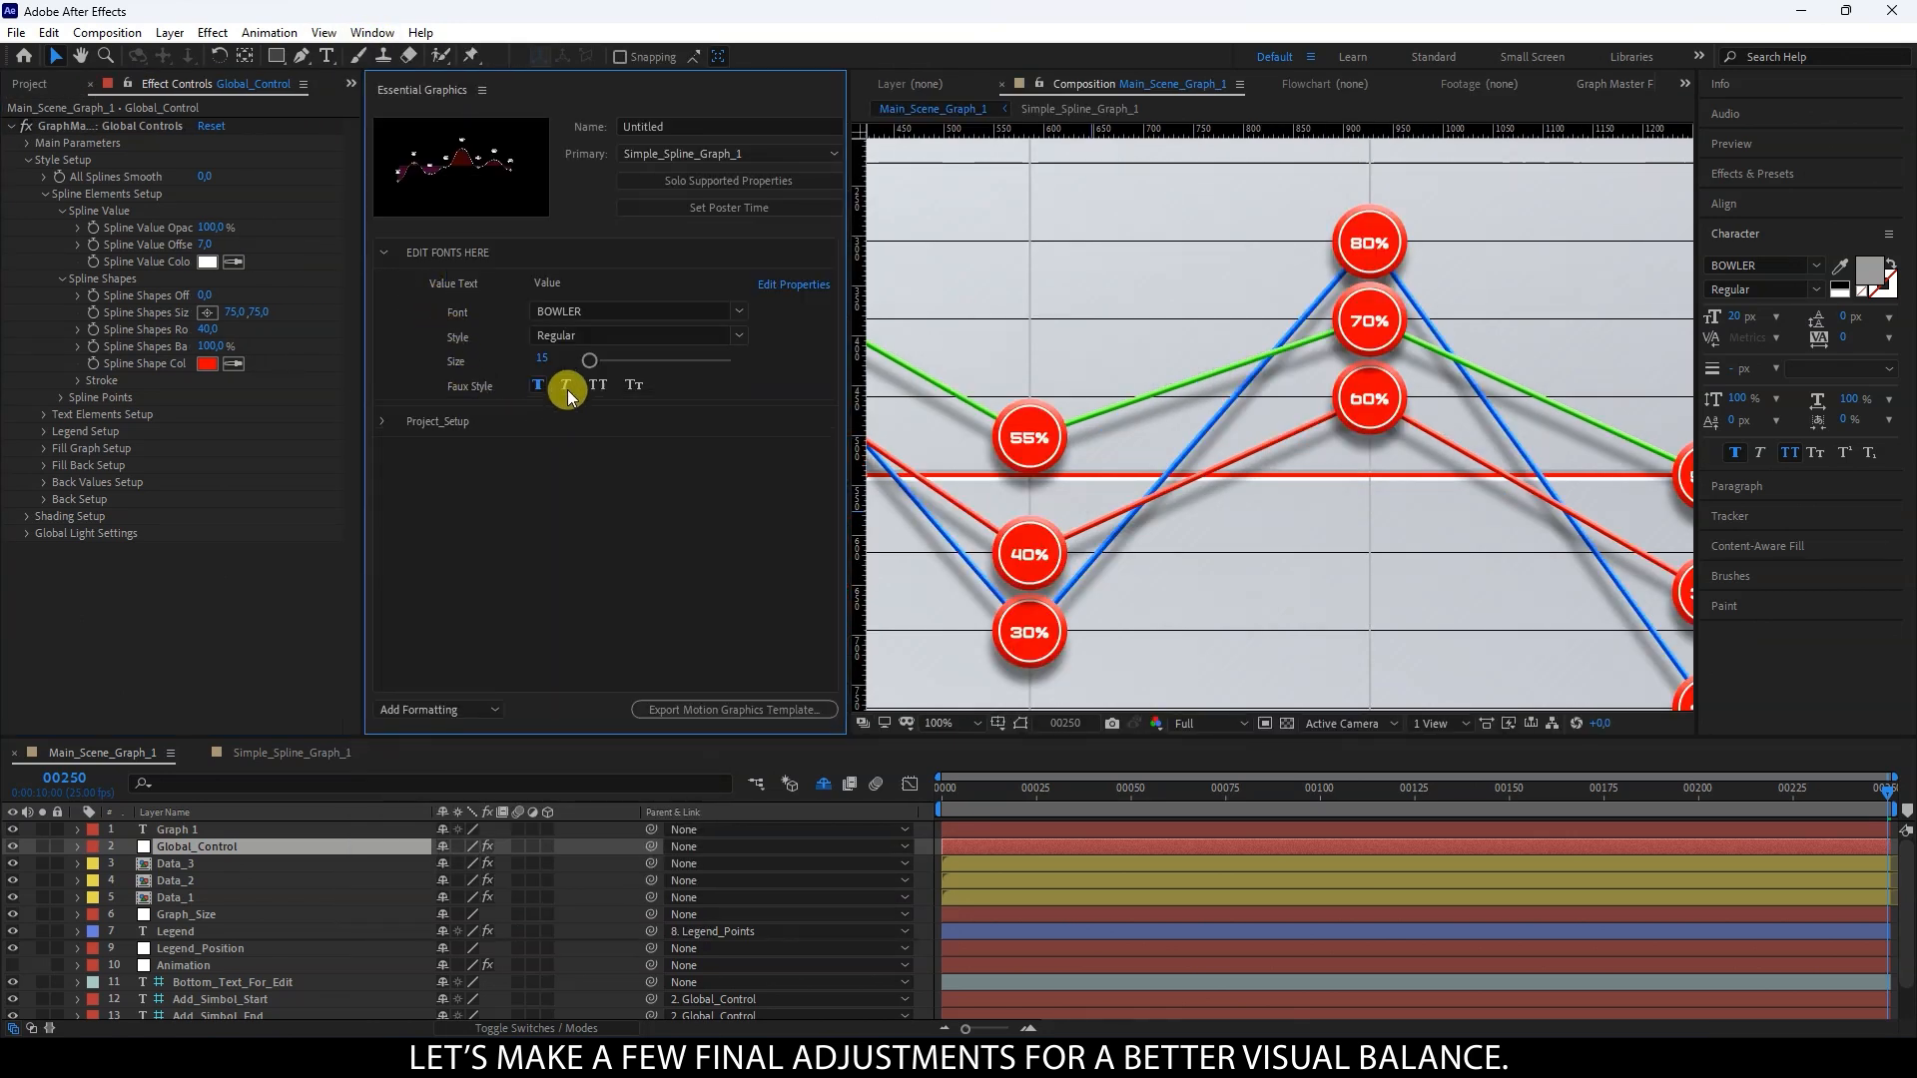
{"action": "left_click", "coordinate": [554, 361]}
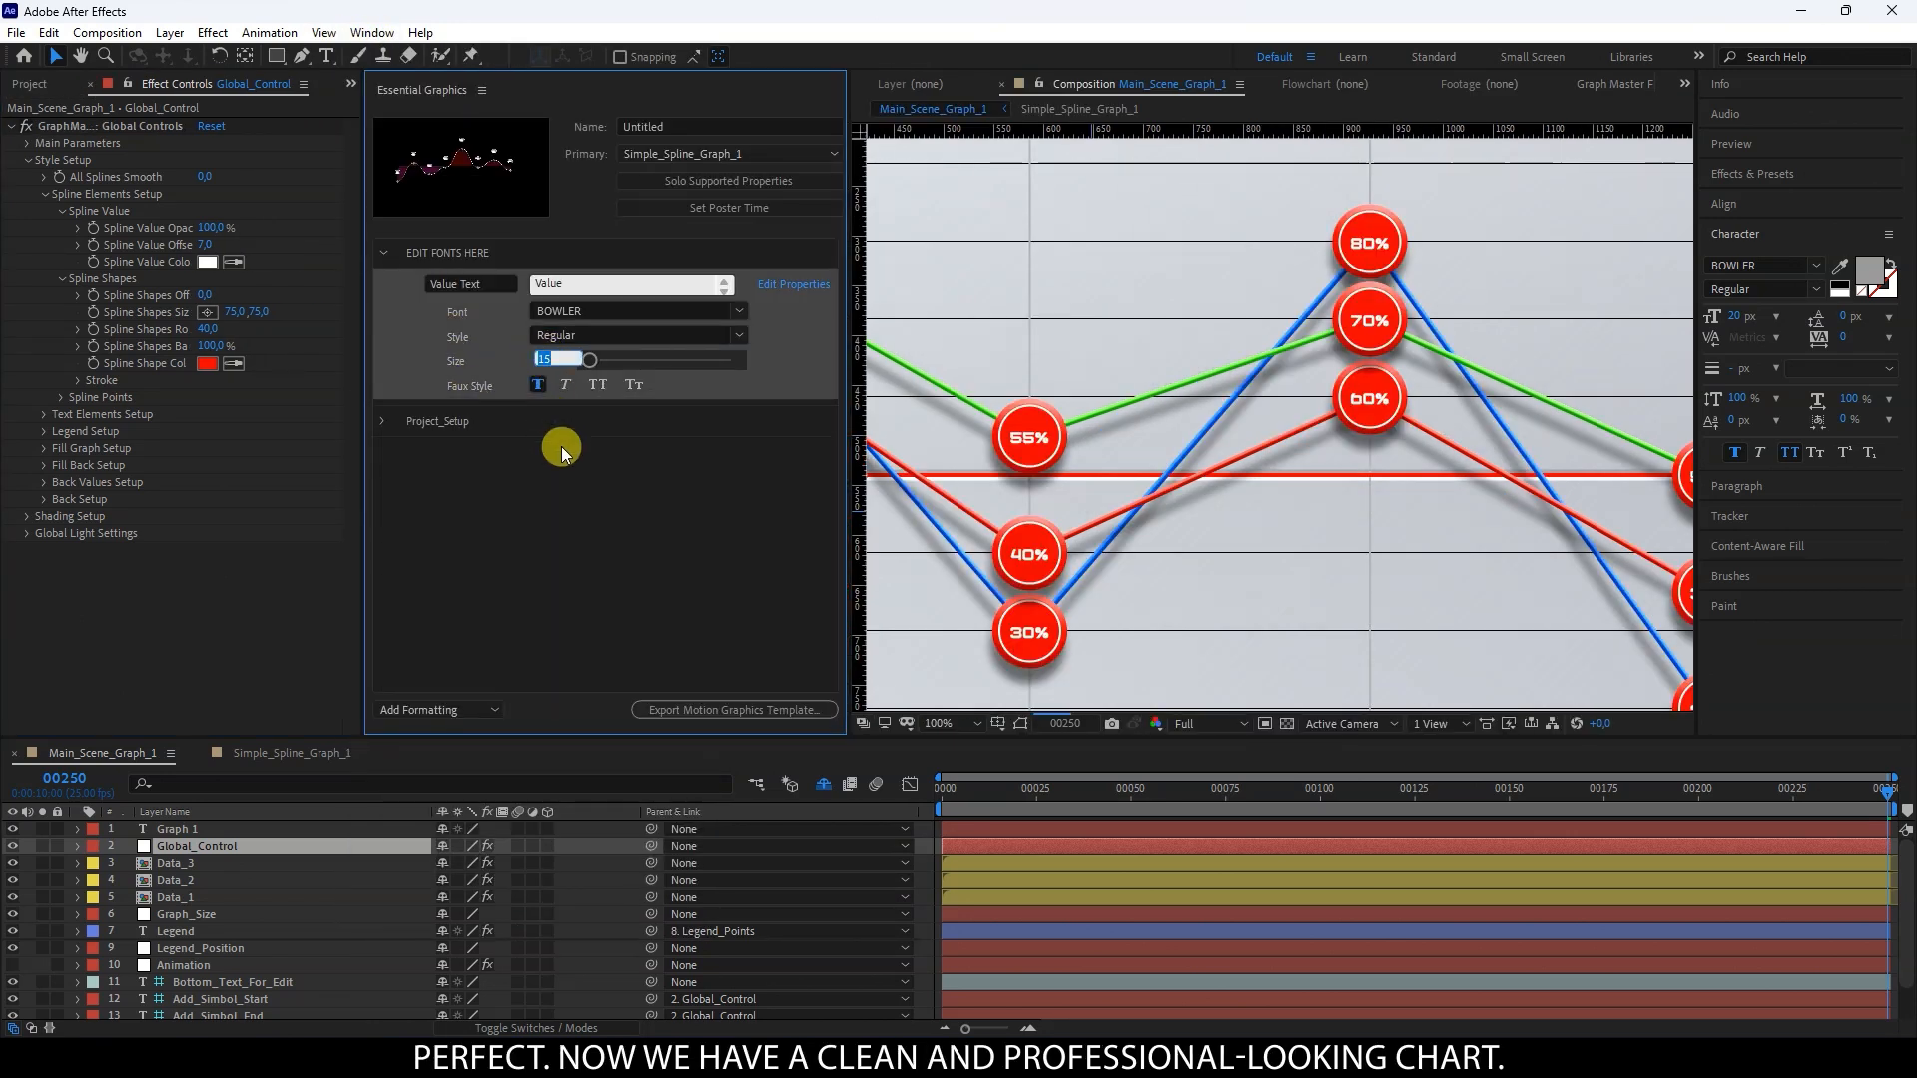
{"action": "type", "text": "18"}
{"action": "key", "text": "Return"}
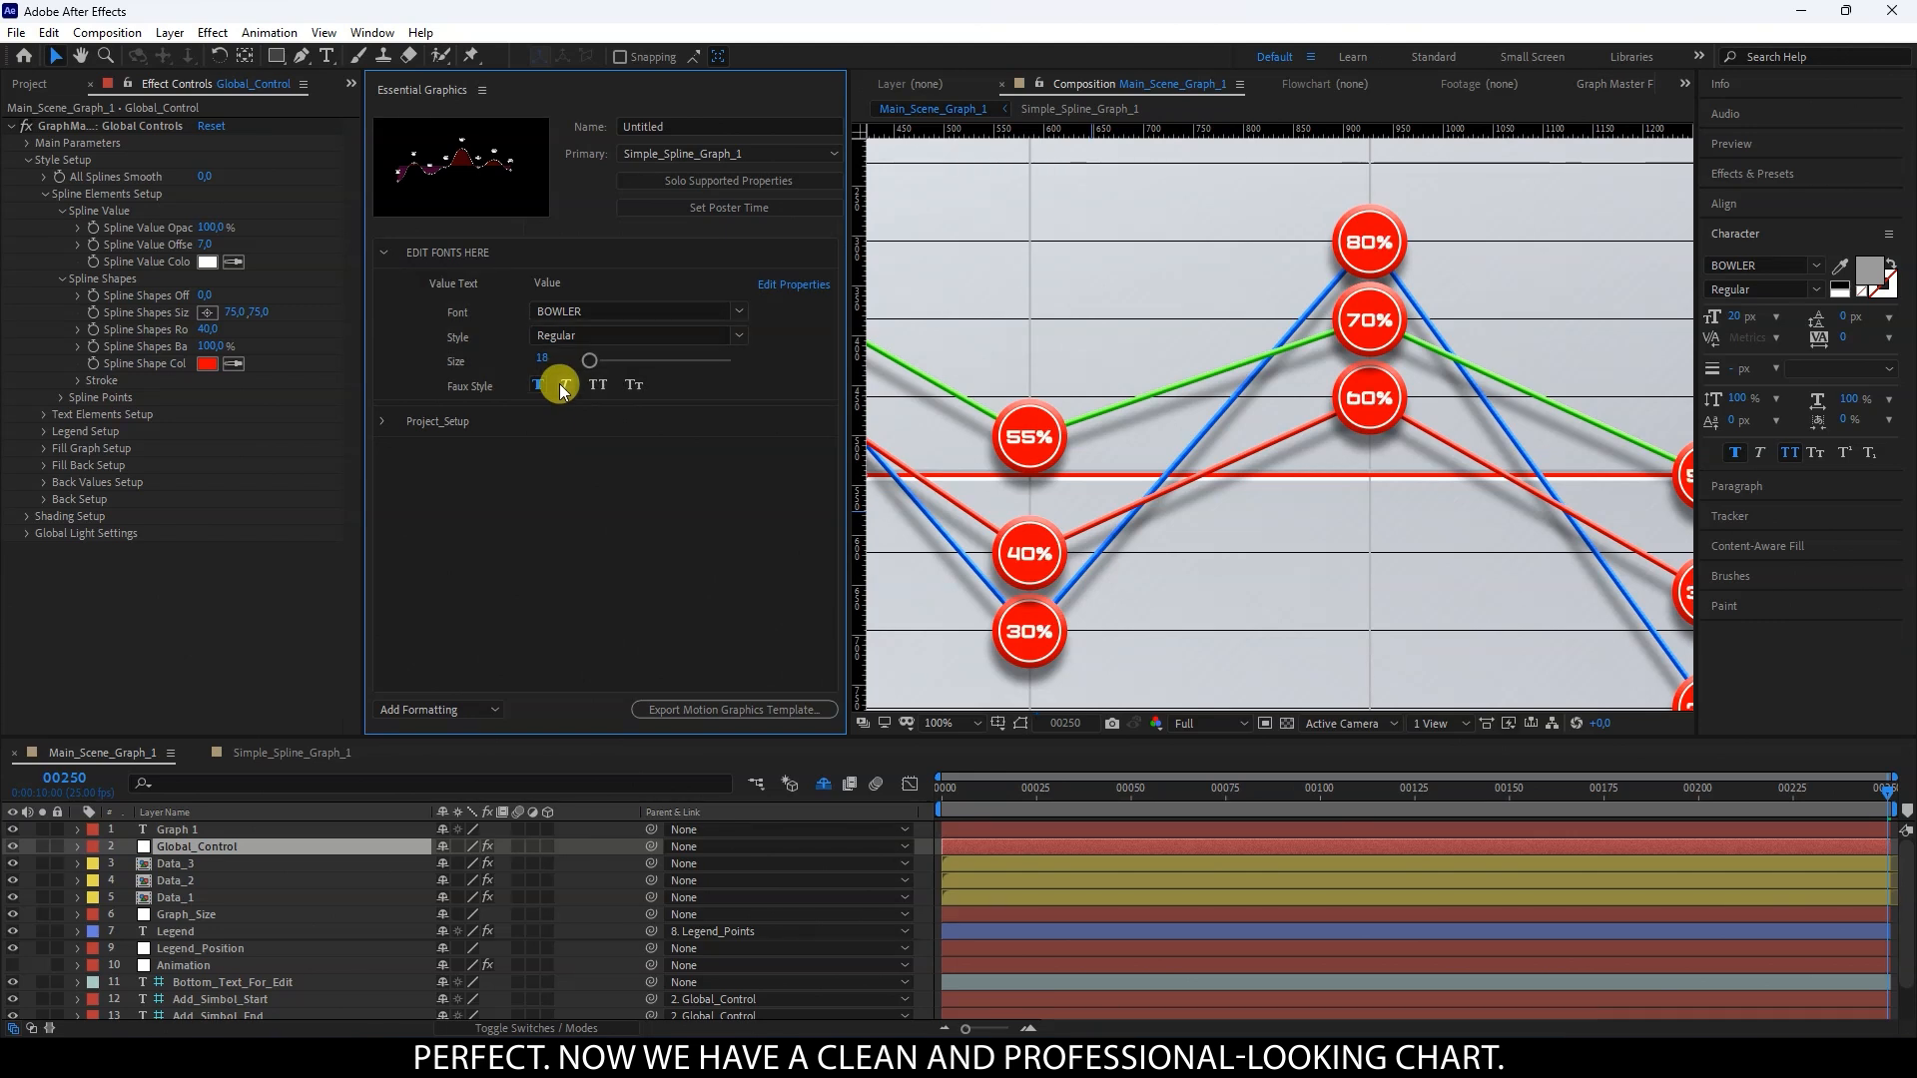
Step: Close Essential Graphics and bring up the Project contents alongside the full graph
{"action": "scroll", "coordinate": [1136, 511], "scroll_direction": "down", "scroll_amount": 3}
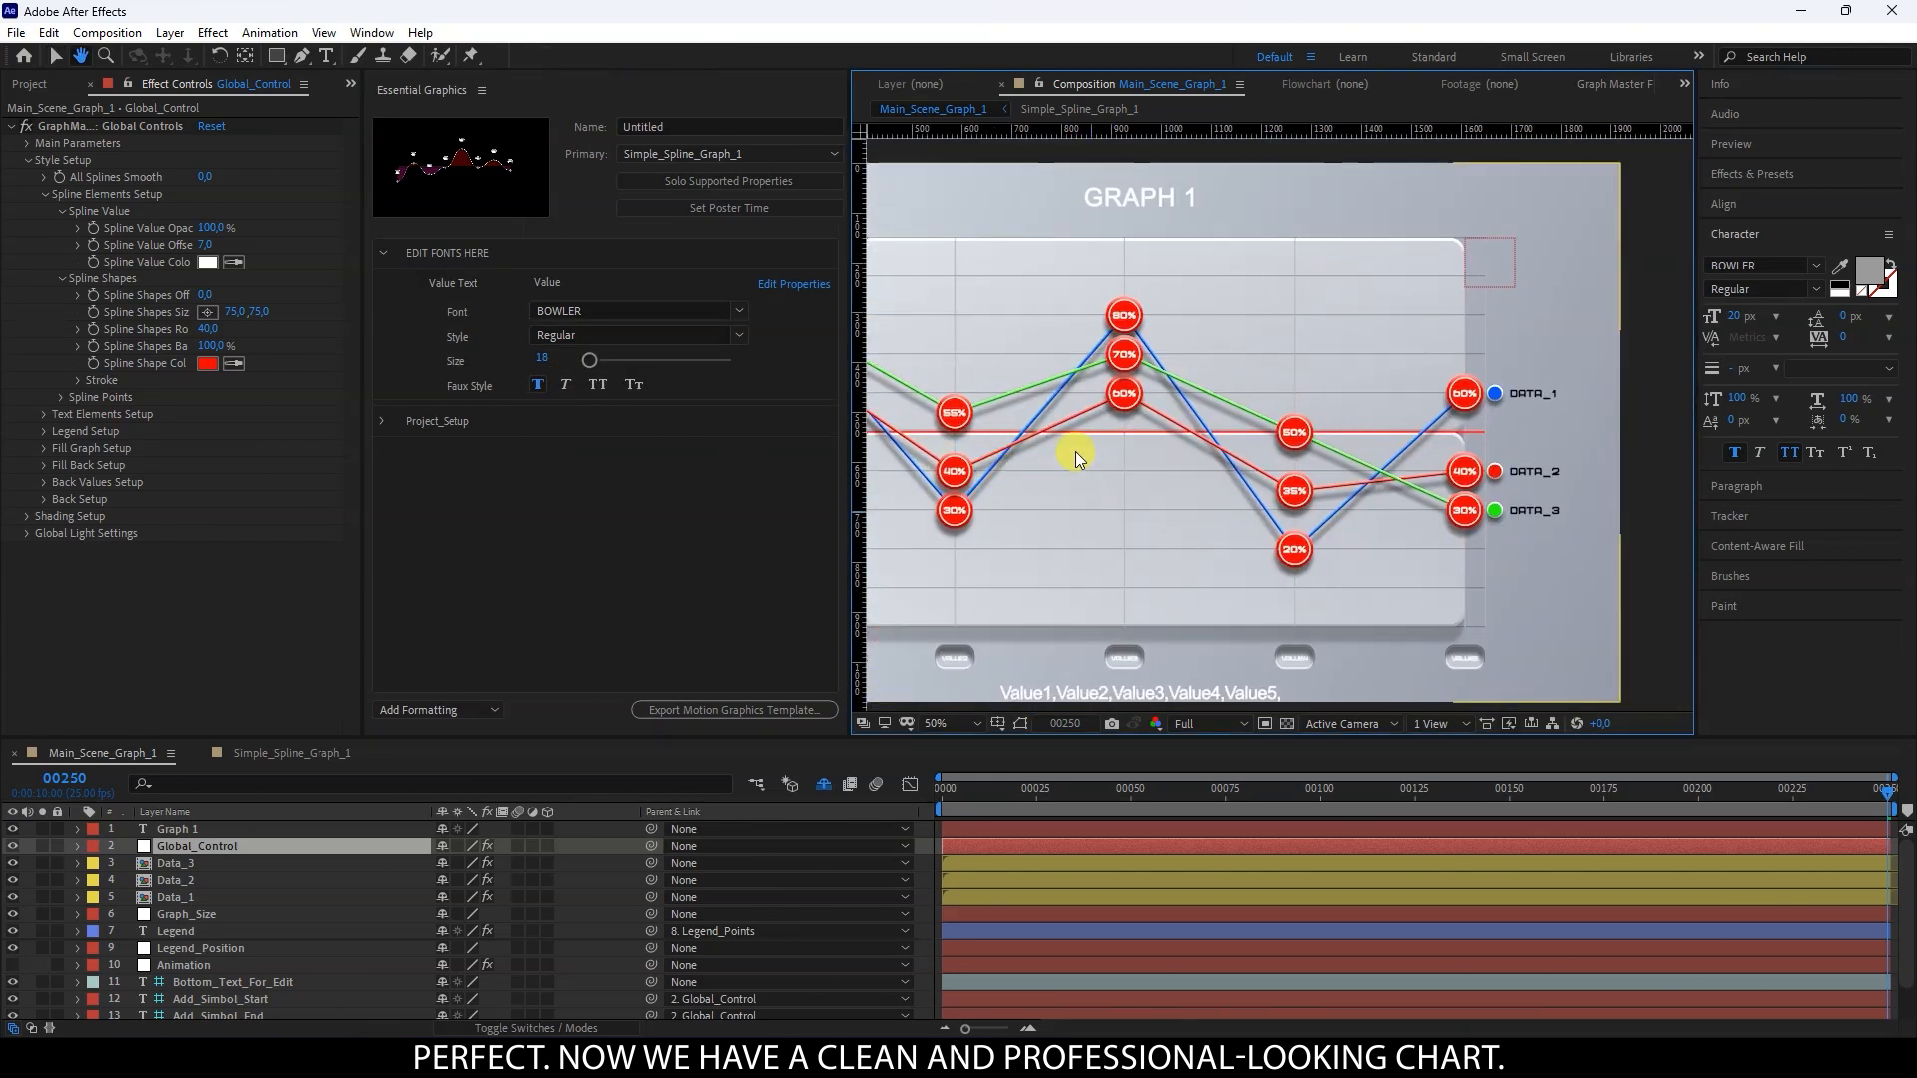
{"action": "left_click", "coordinate": [481, 90]}
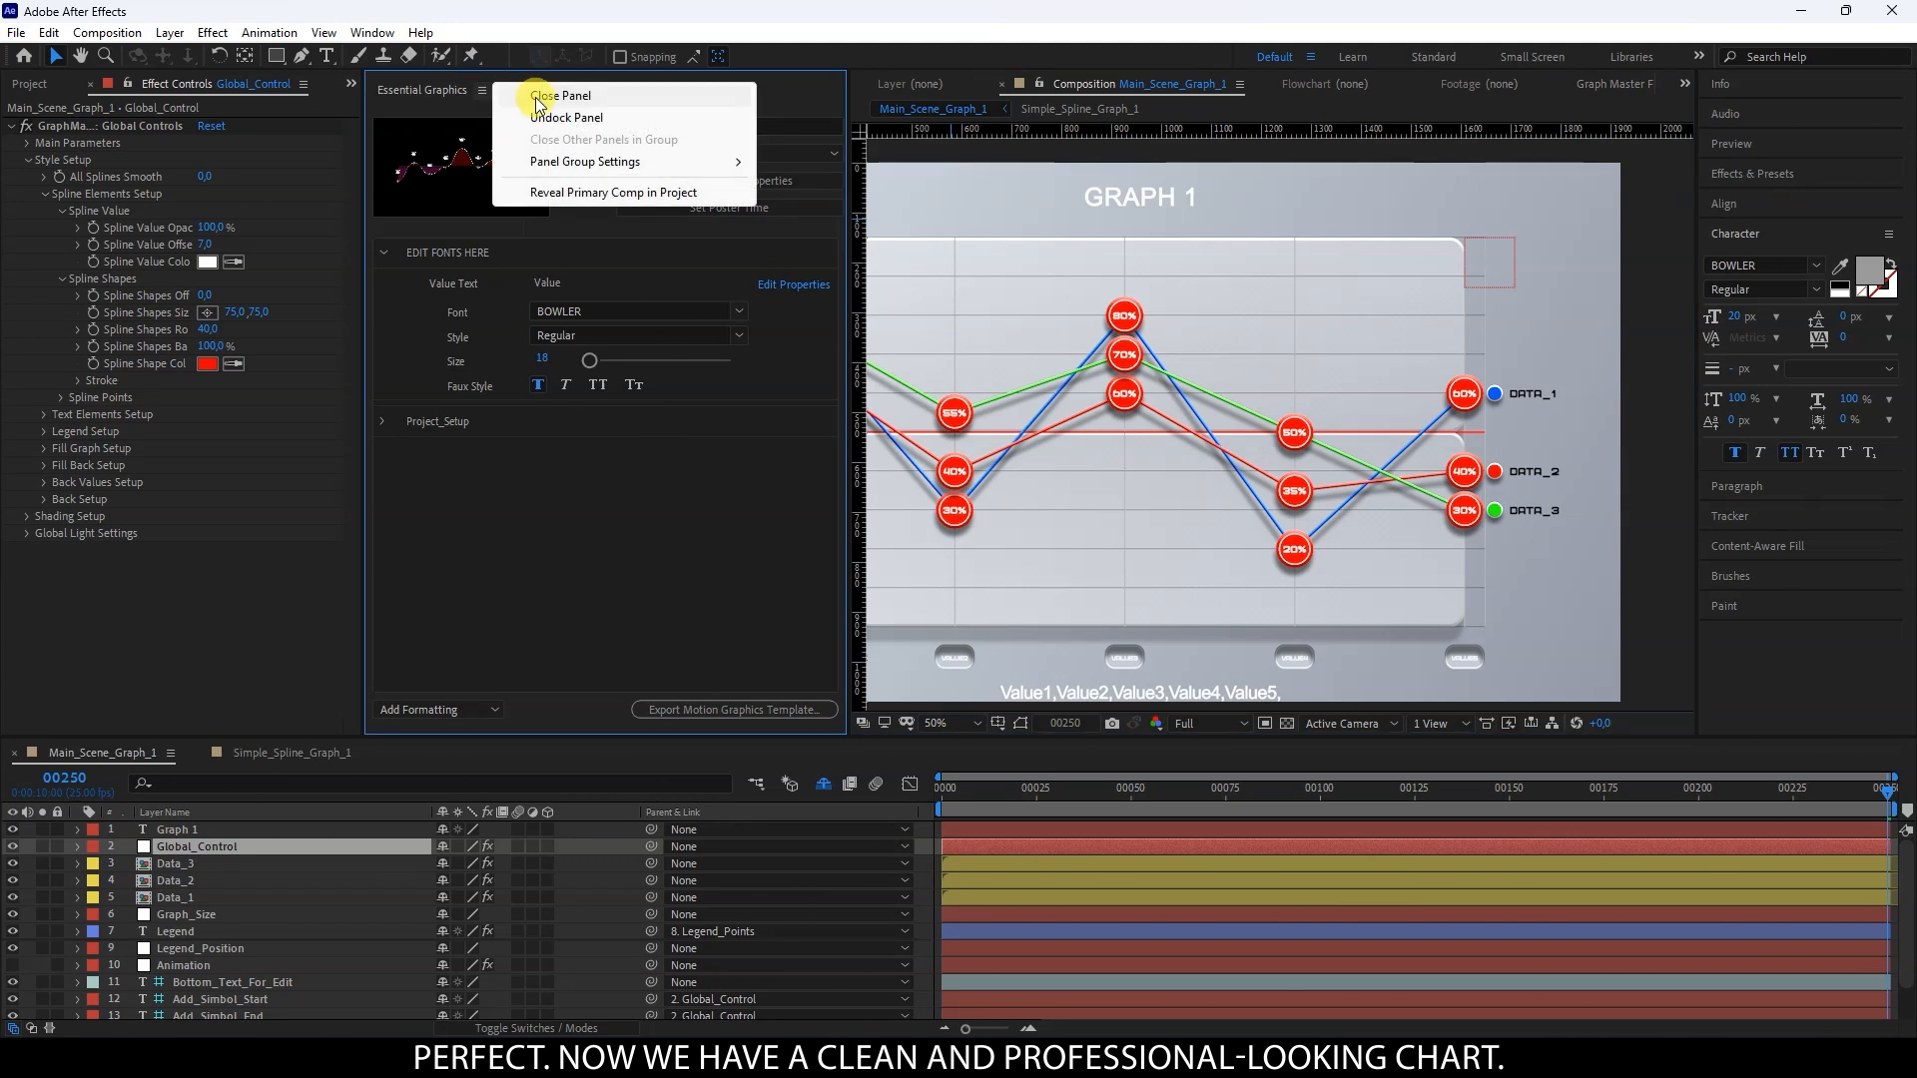
{"action": "left_click", "coordinate": [544, 96]}
{"action": "left_click_drag", "start_coordinate": [915, 357], "coordinate": [974, 332]}
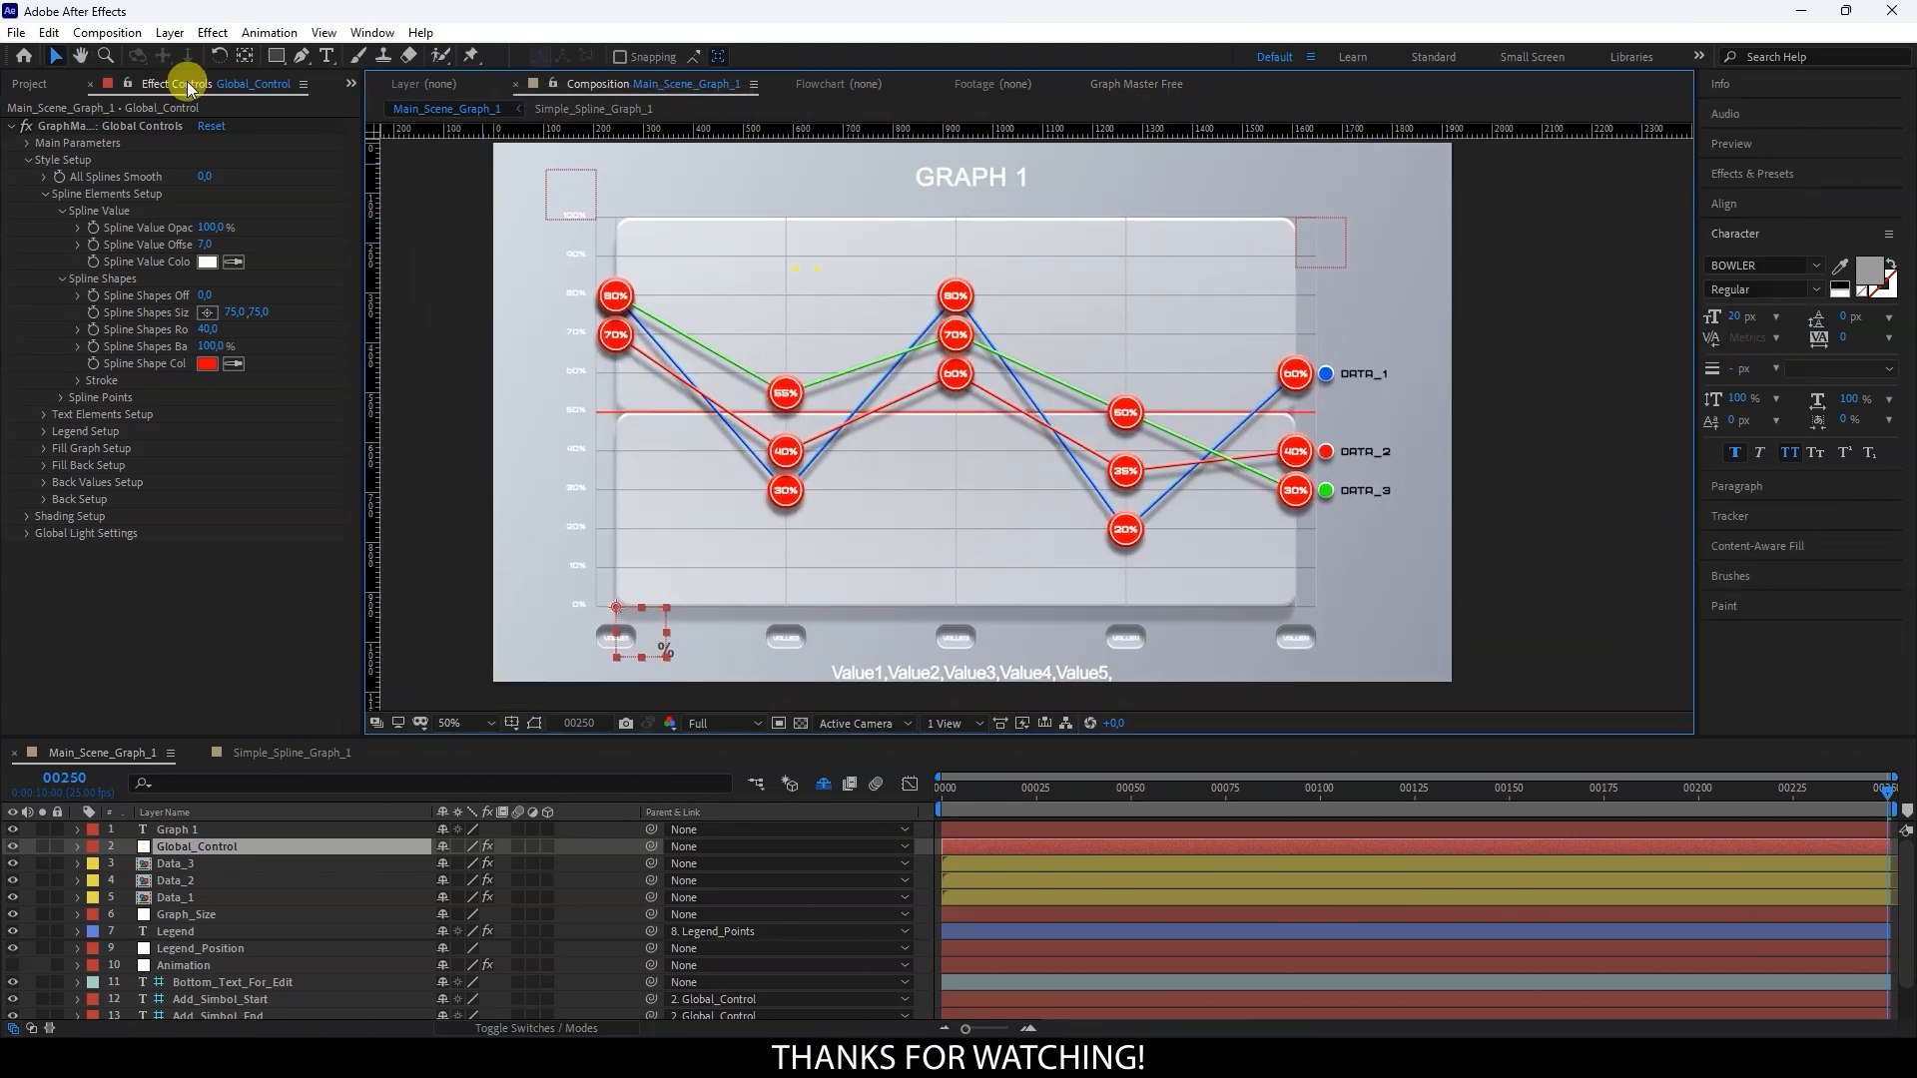
{"action": "left_click", "coordinate": [24, 86]}
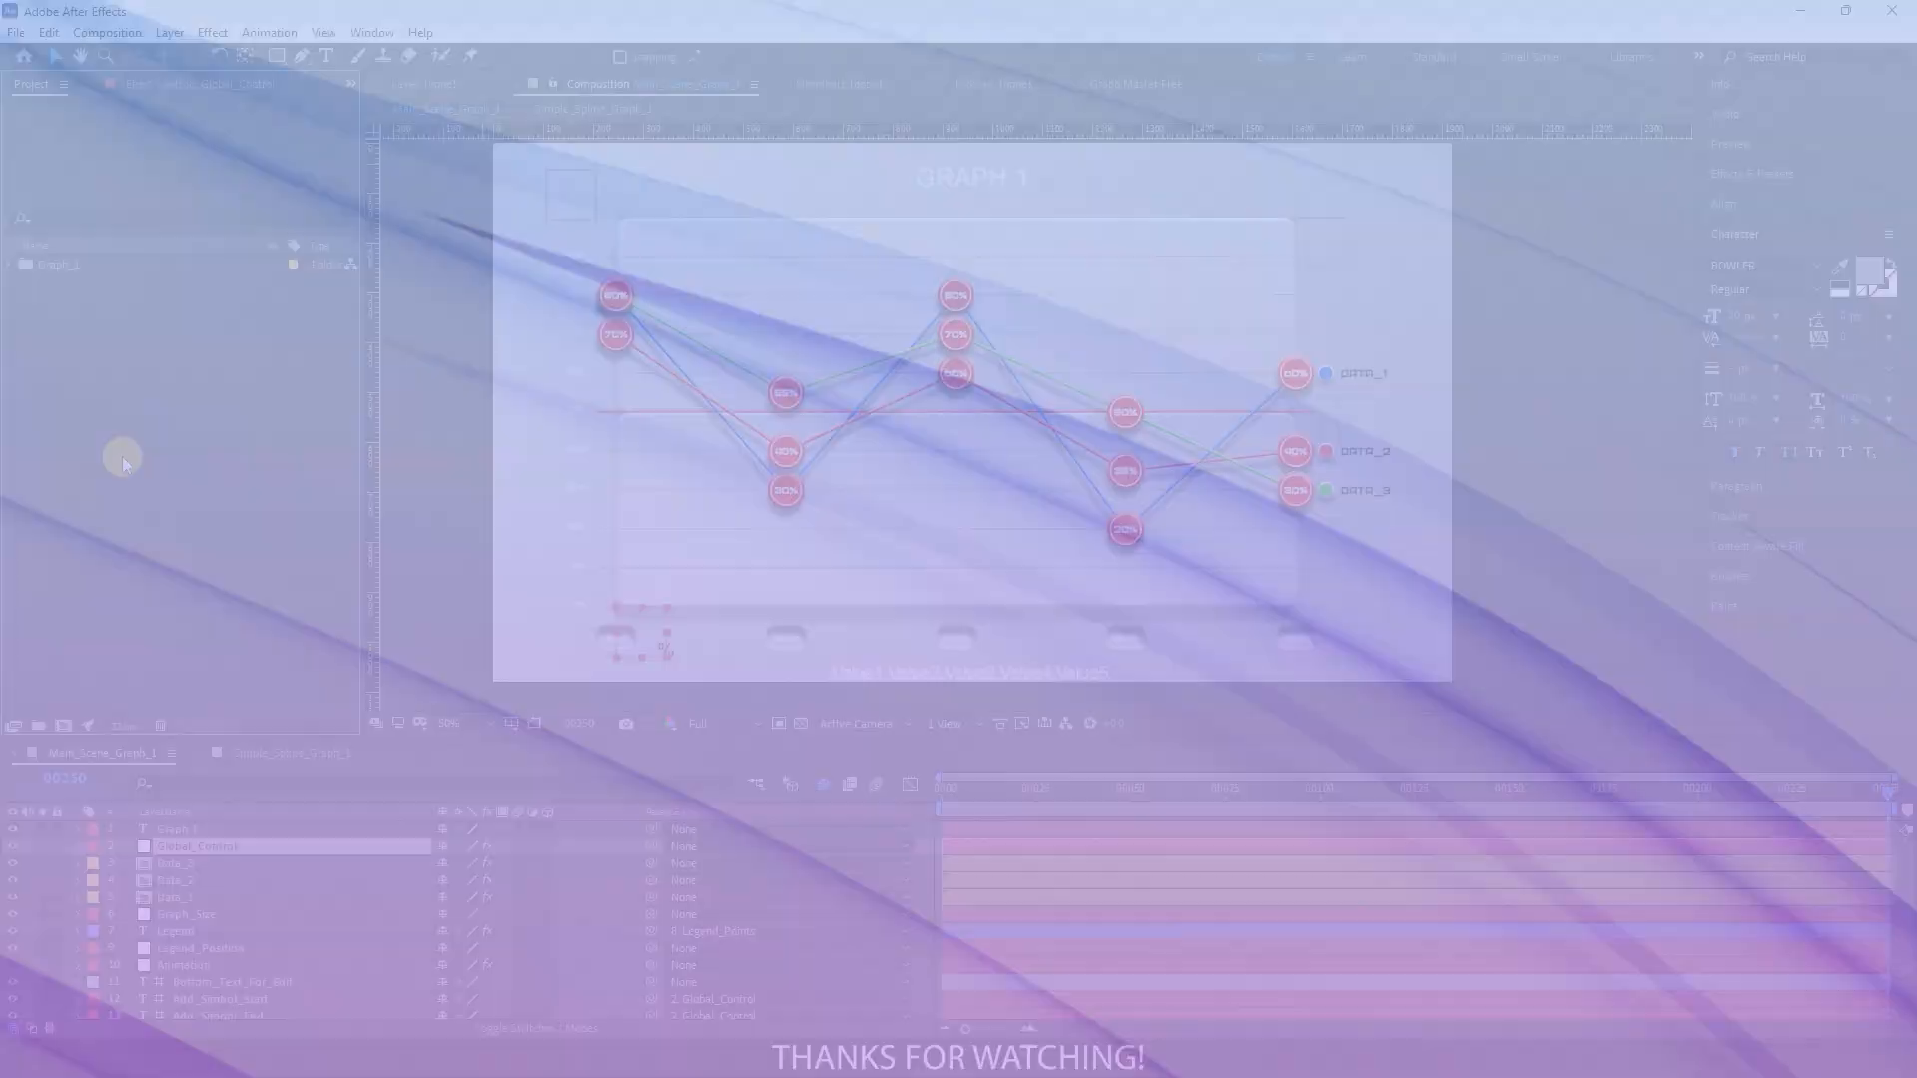